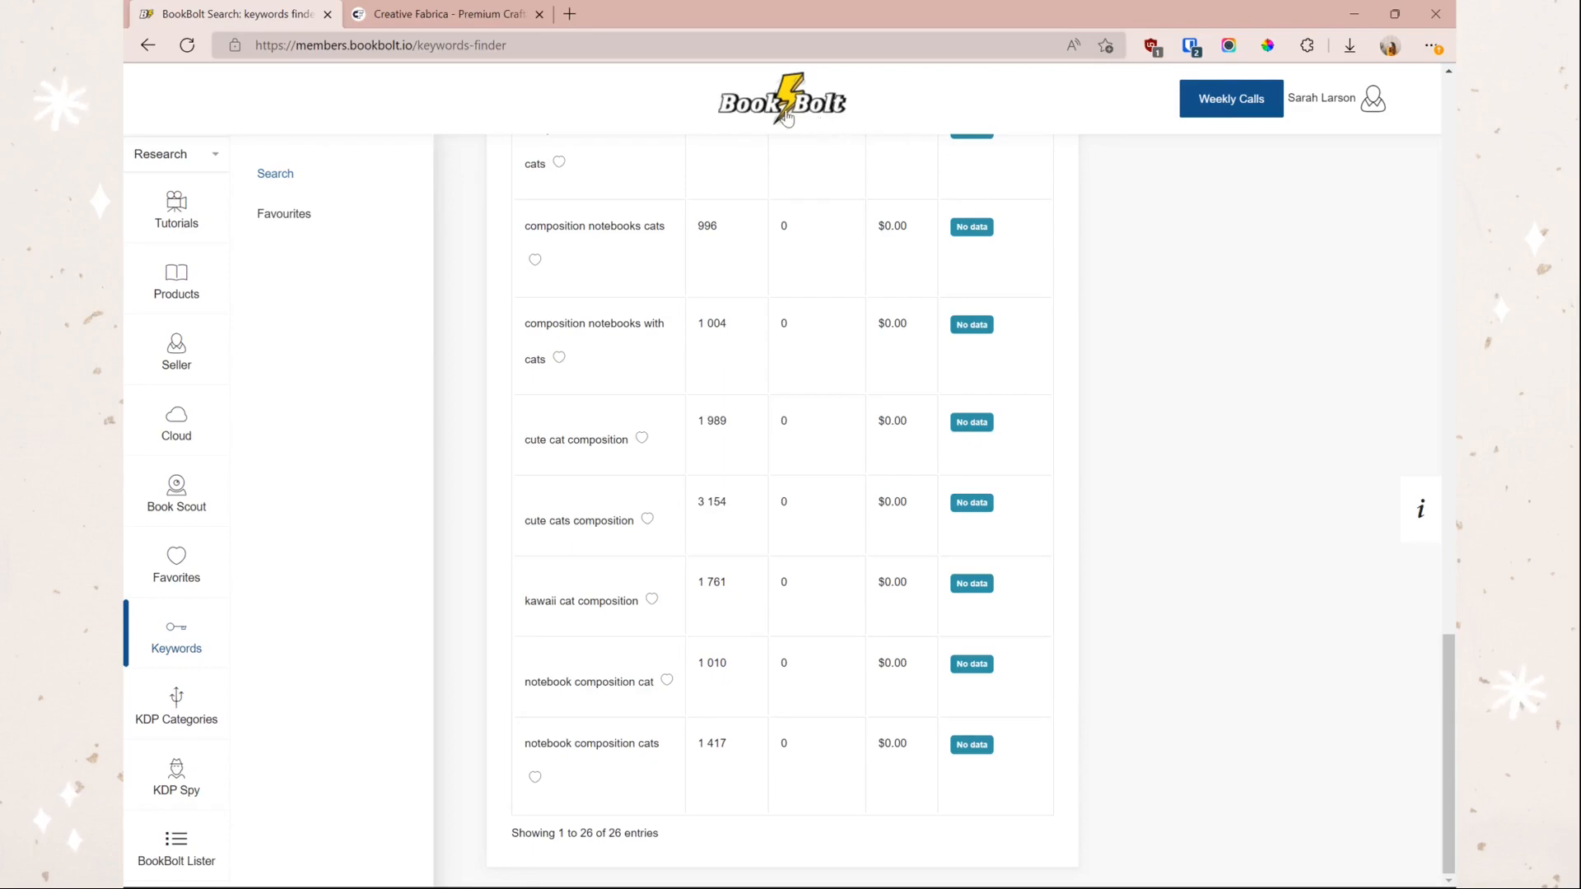
Step: Examine the cat composition keyword results, comparing Amazon and Google search volume, CPC and competition for each phrase
scroll(1104, 399, up, 20)
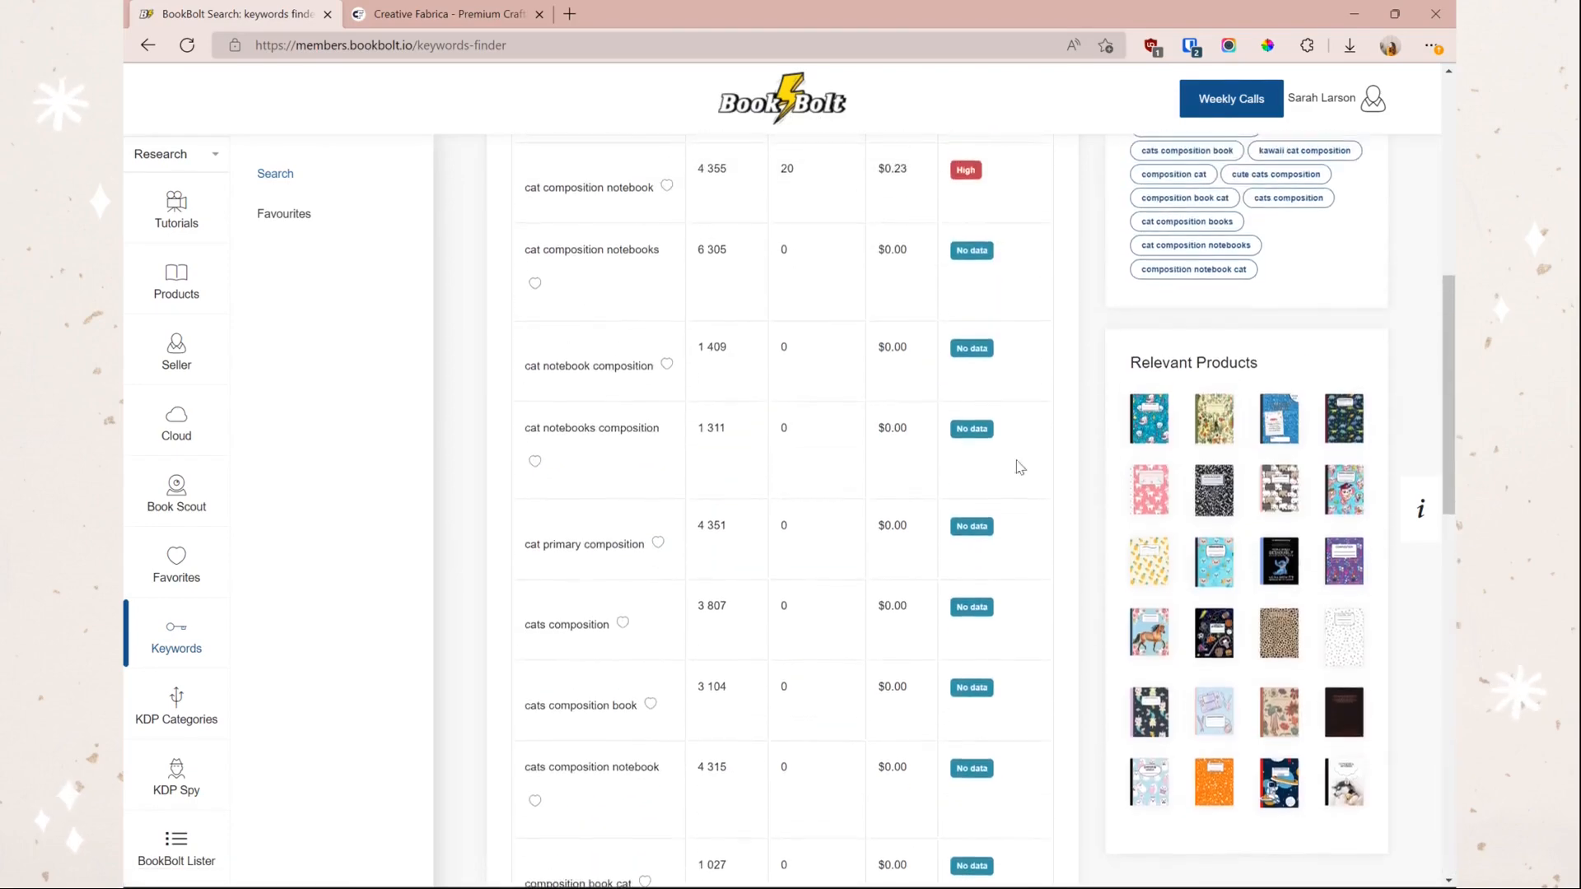
scroll(735, 459, up, 3)
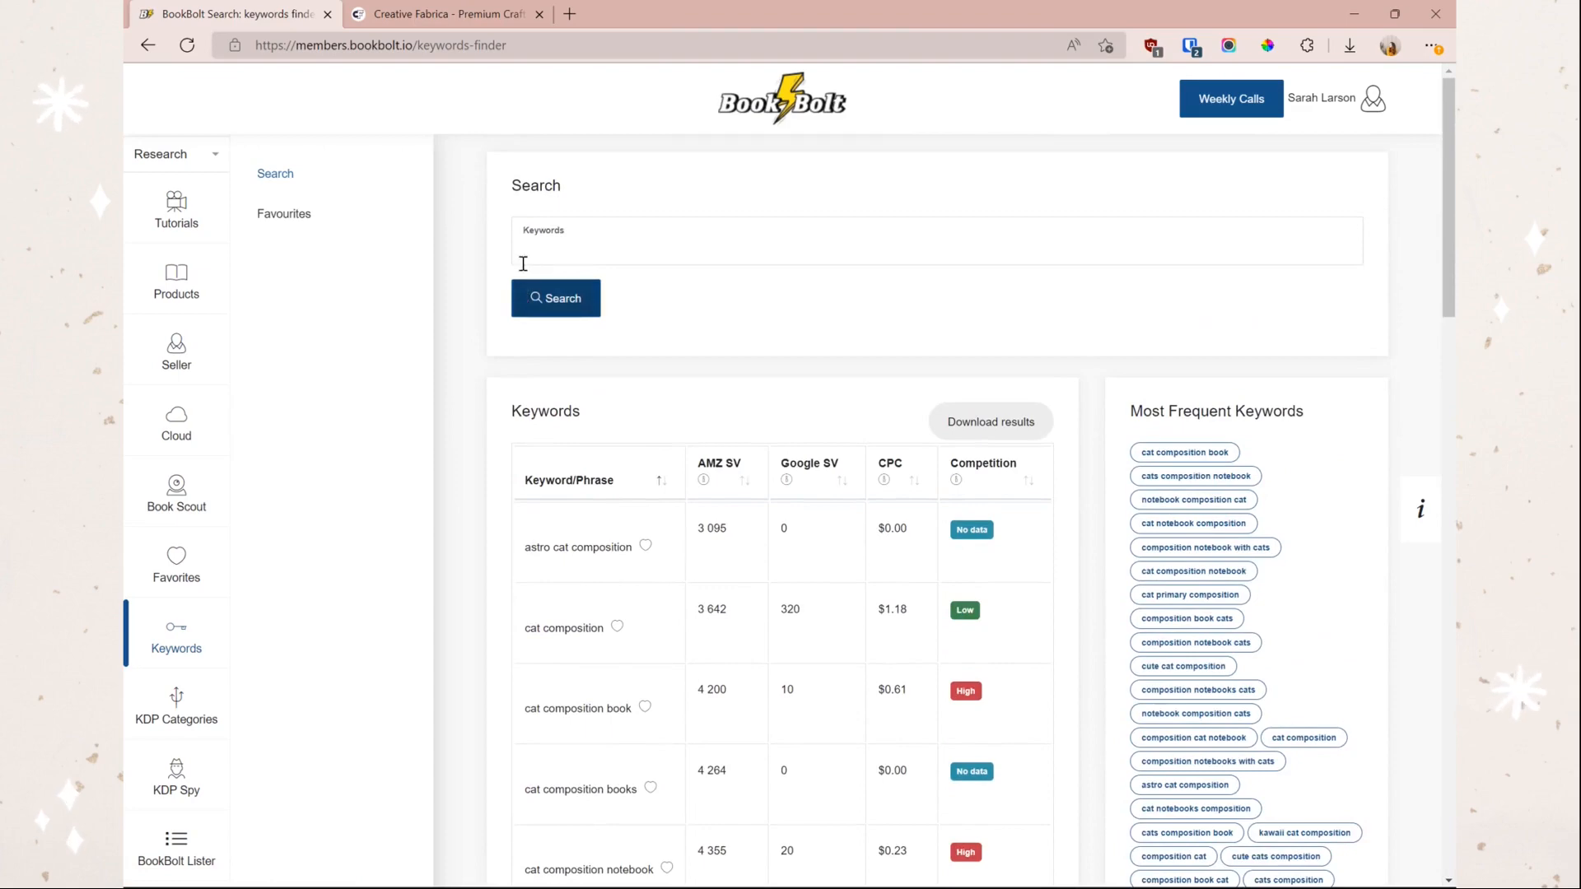
scroll(741, 265, down, 8)
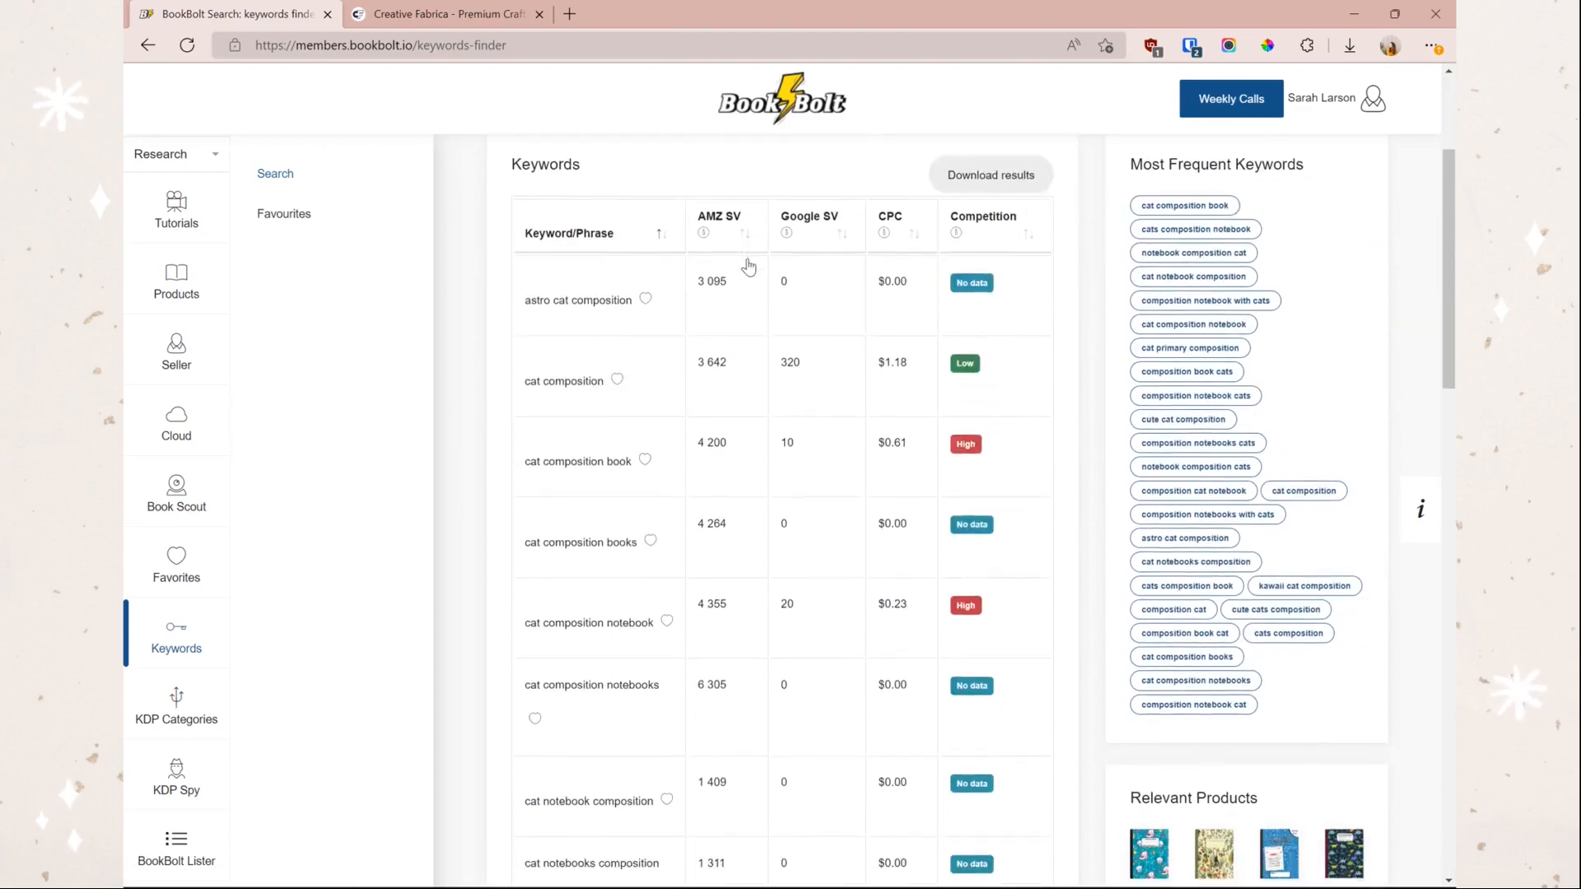
scroll(642, 601, down, 1)
scroll(741, 461, up, 8)
scroll(750, 495, down, 4)
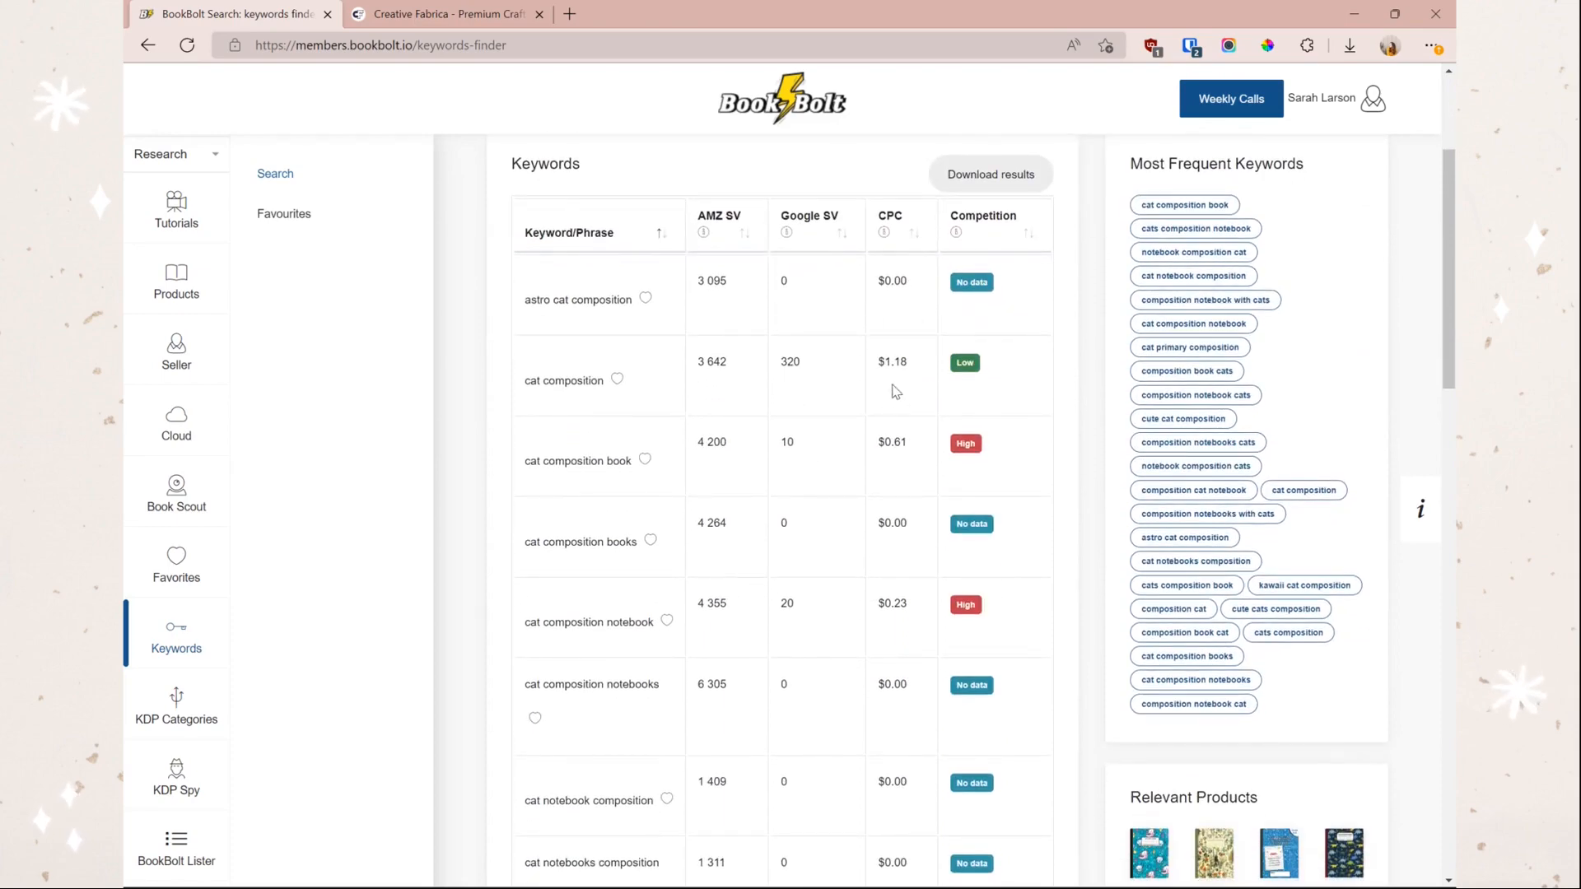
scroll(987, 416, down, 6)
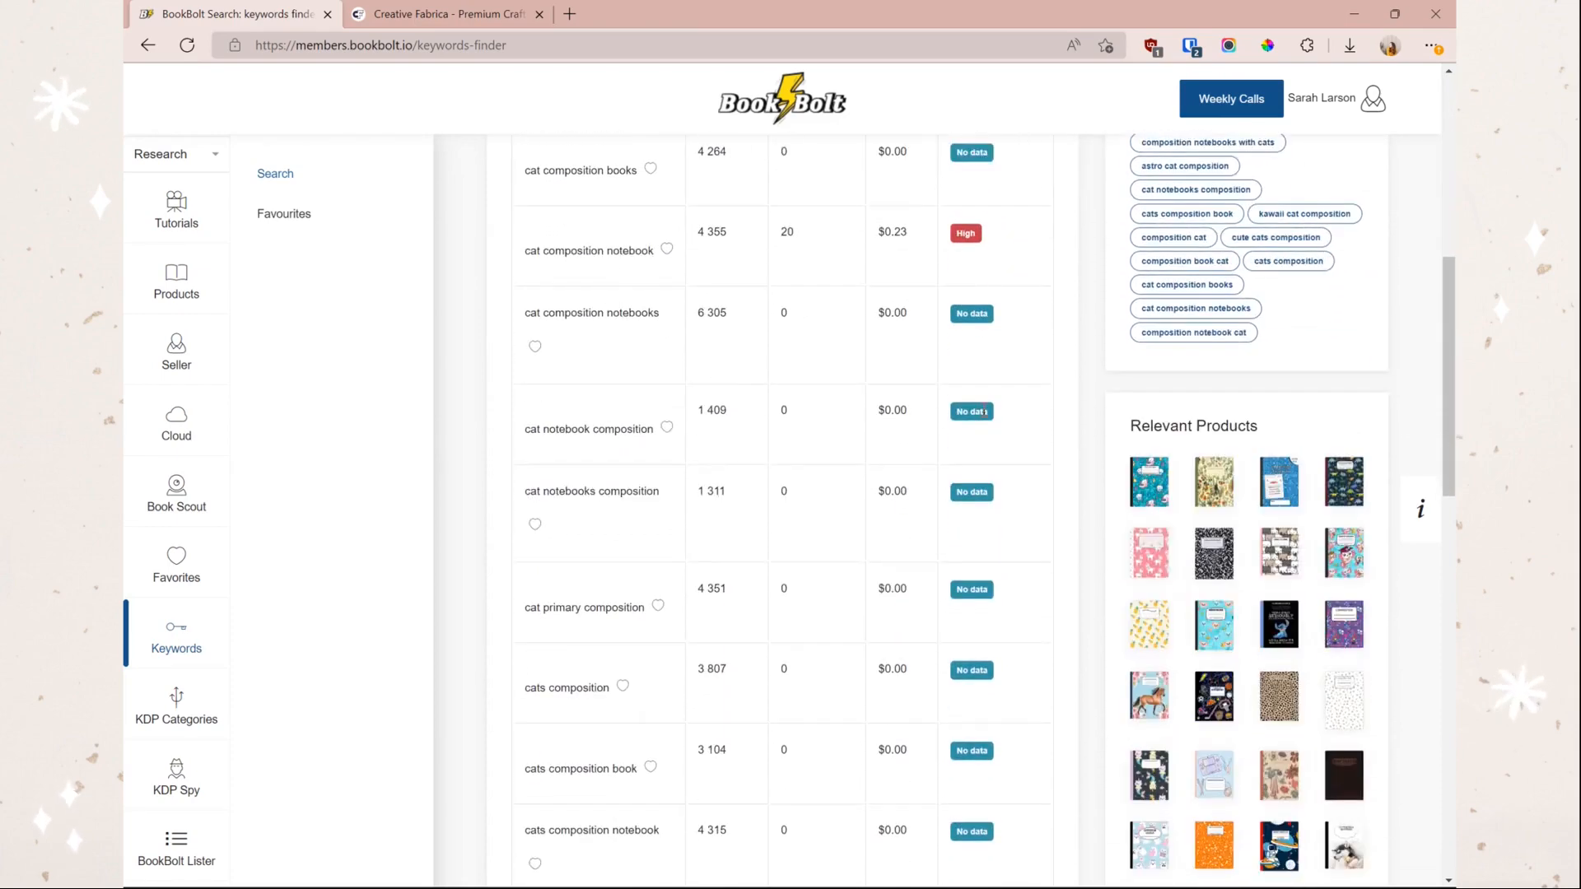
scroll(980, 542, up, 6)
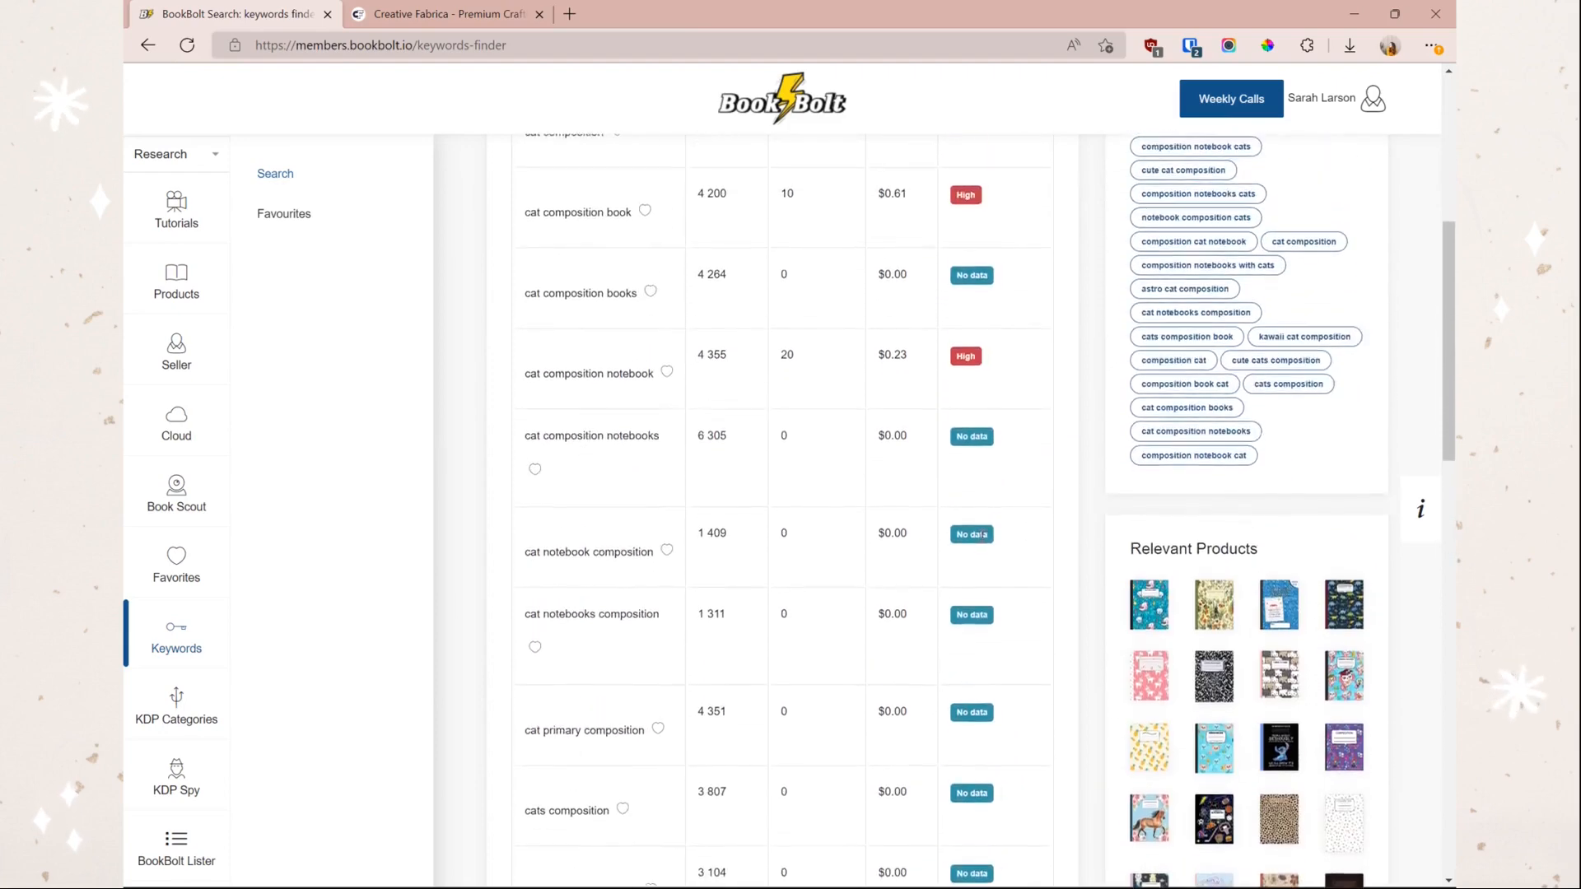
scroll(980, 543, down, 7)
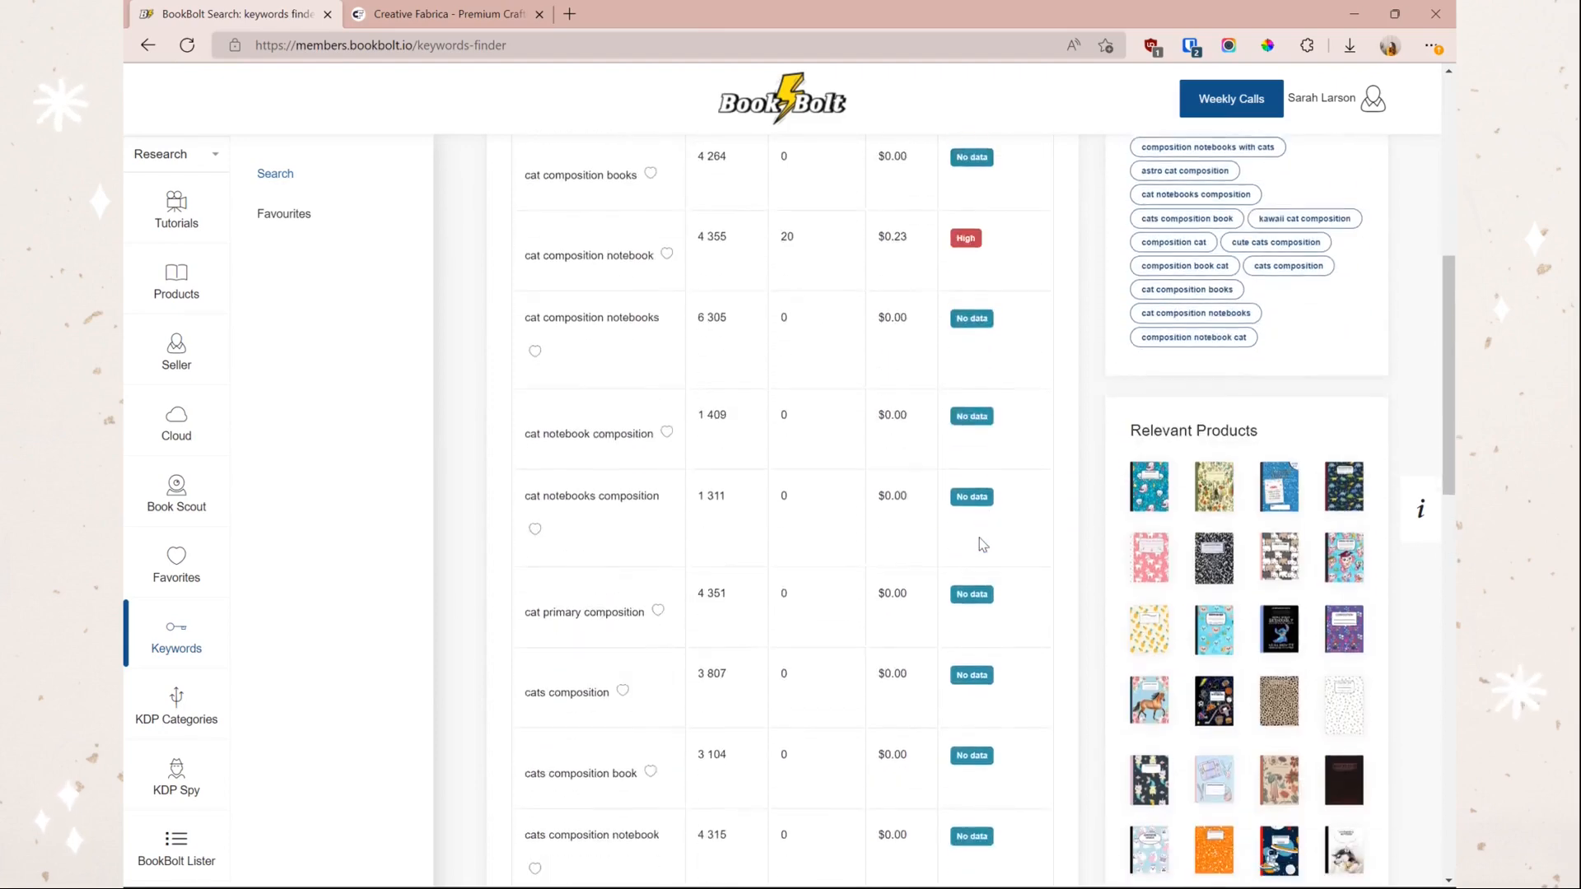
scroll(989, 535, down, 5)
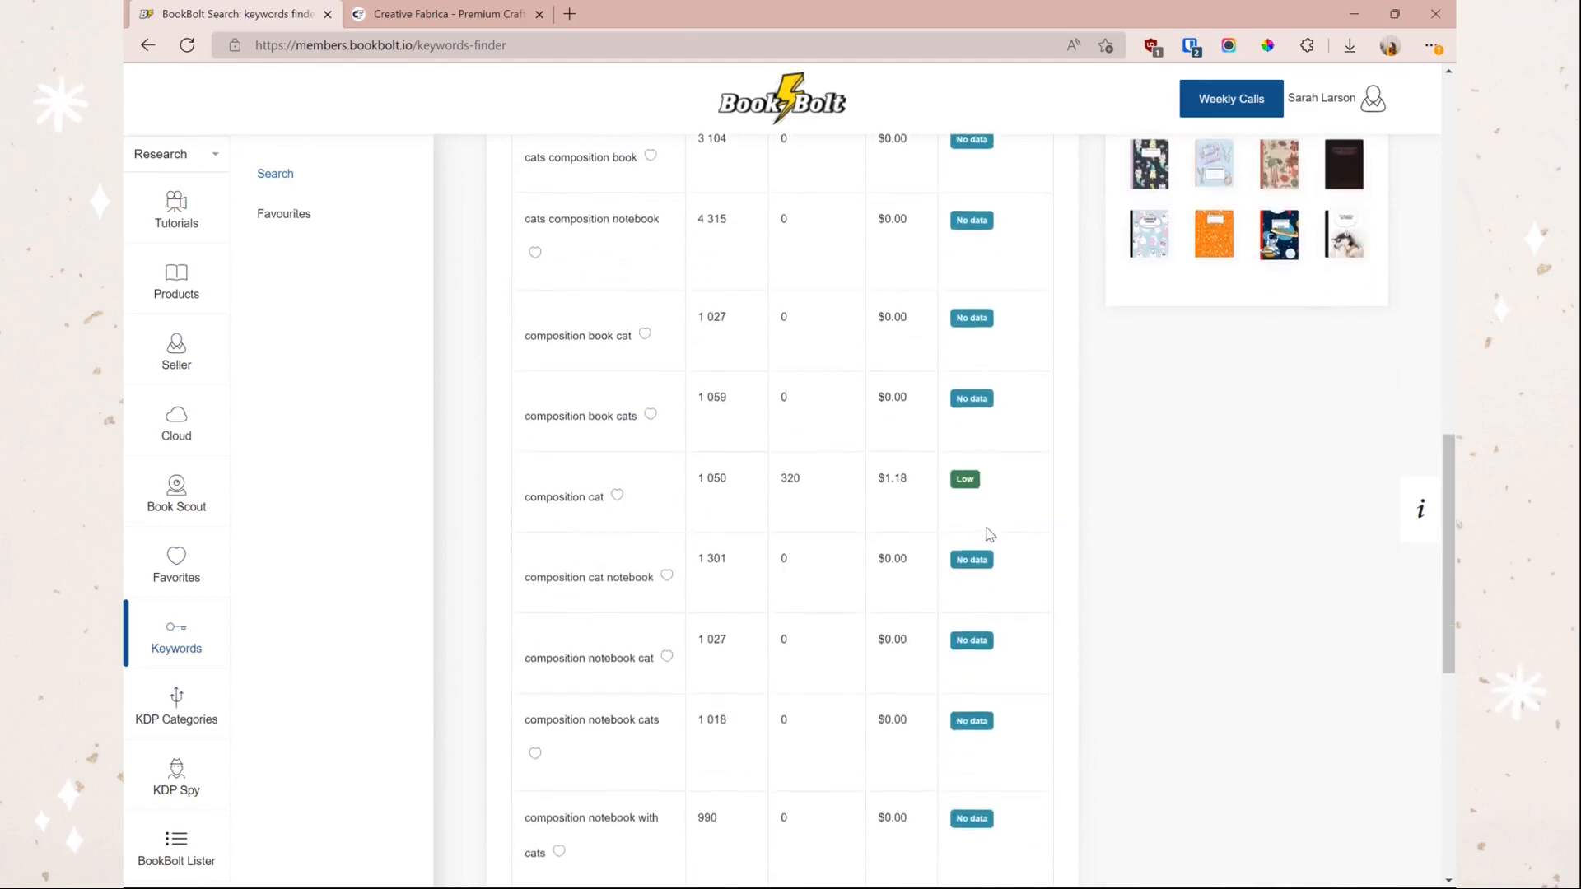
scroll(989, 535, down, 2)
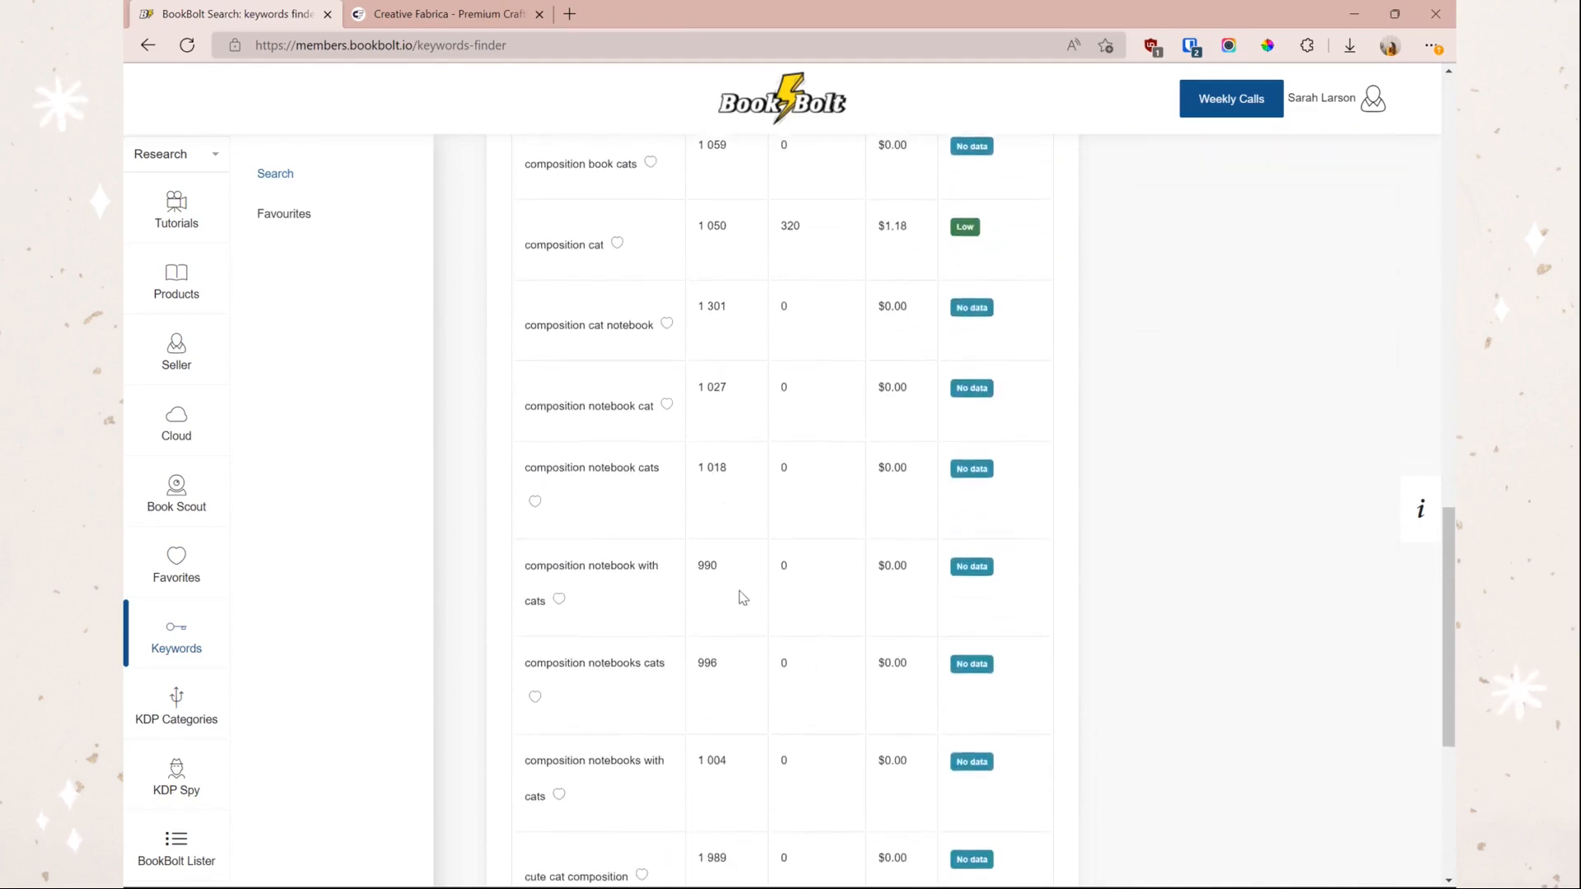
scroll(742, 600, up, 6)
scroll(762, 618, down, 9)
scroll(761, 618, down, 2)
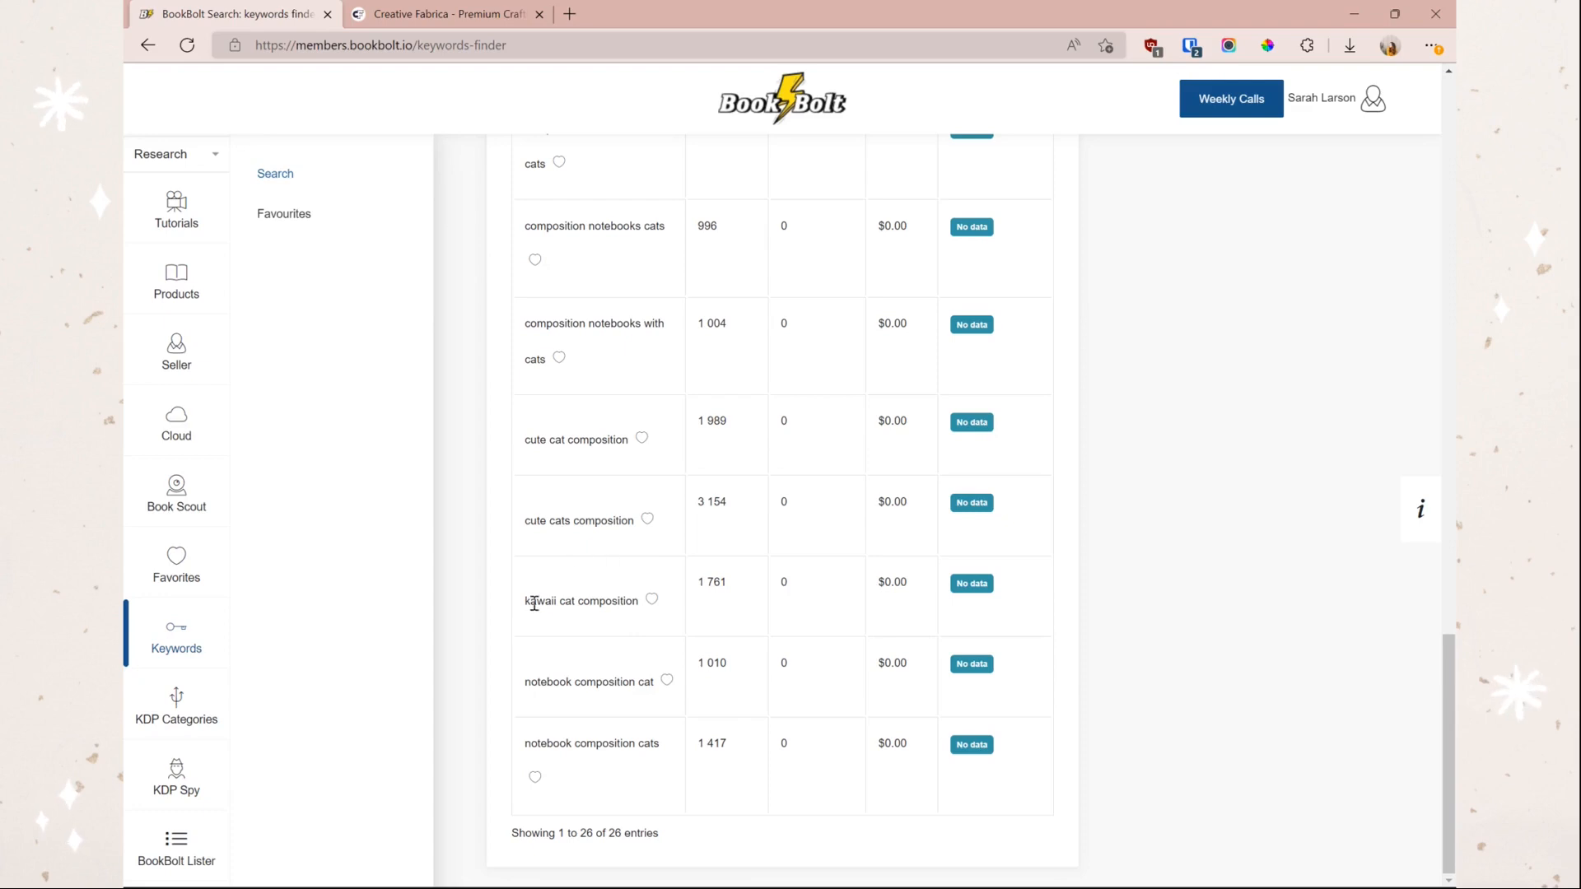
Step: Highlight the keyword "kawaii cat composition" in the results and review the phrases around it
drag(530, 600, 642, 601)
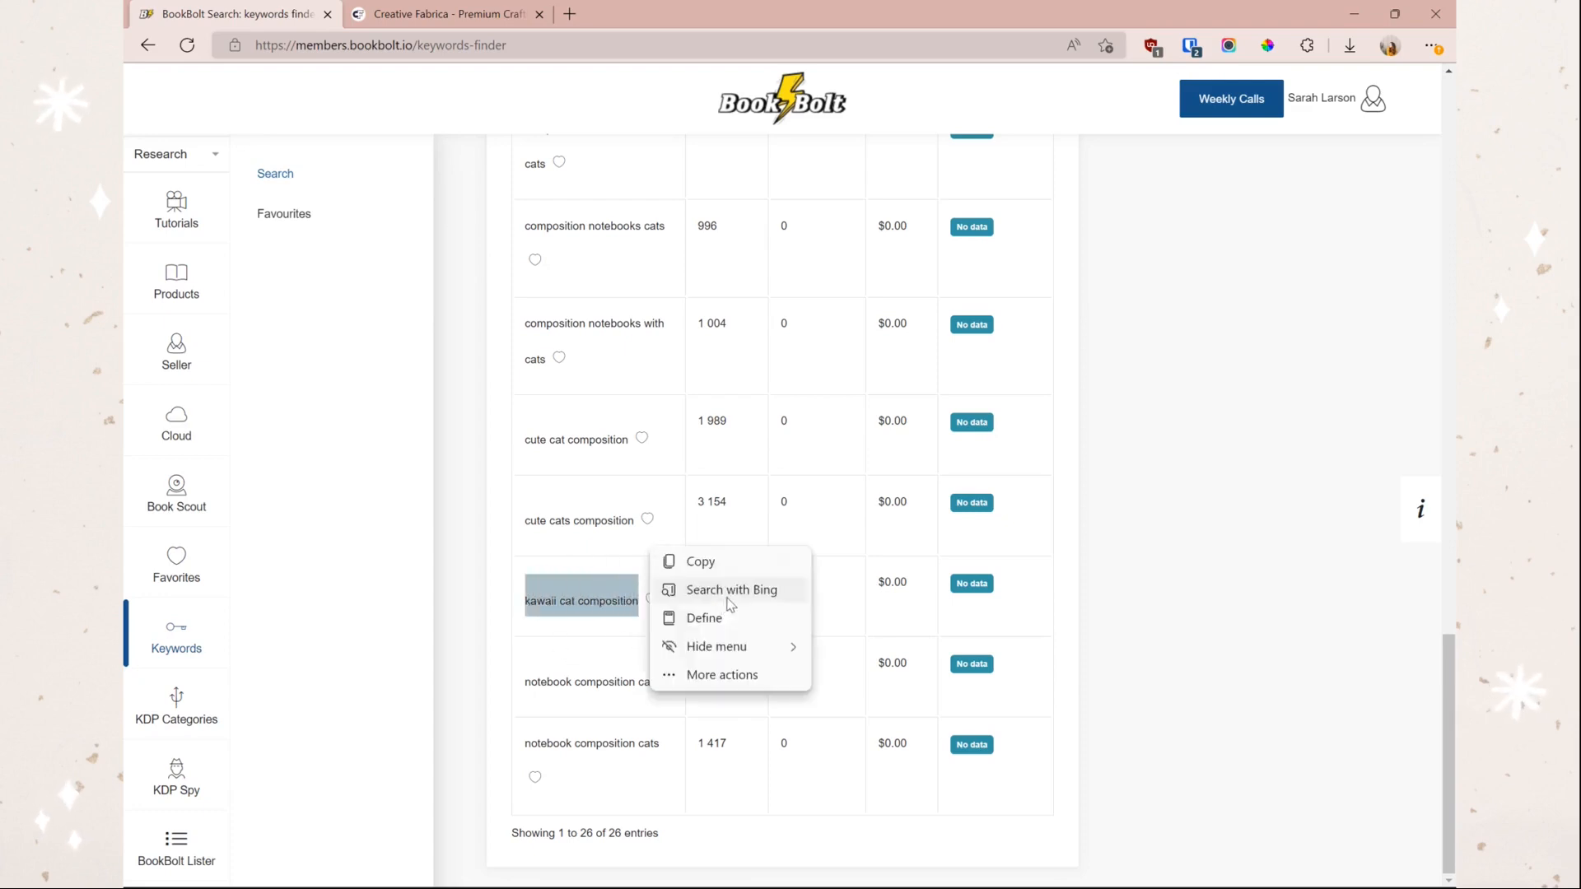
click(1049, 593)
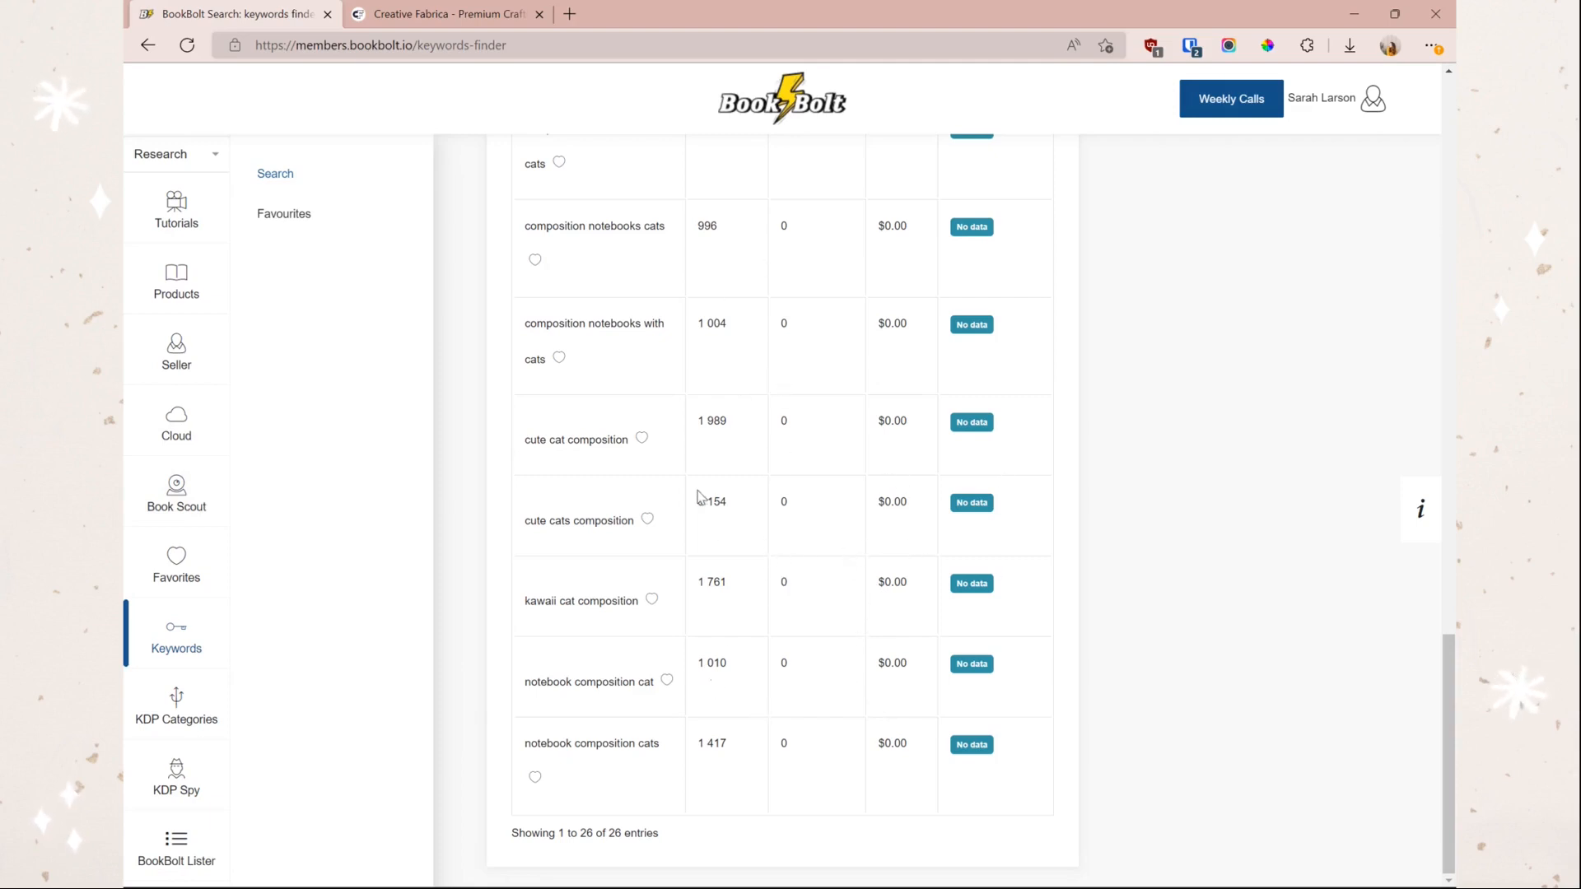
scroll(700, 495, up, 6)
scroll(688, 380, down, 6)
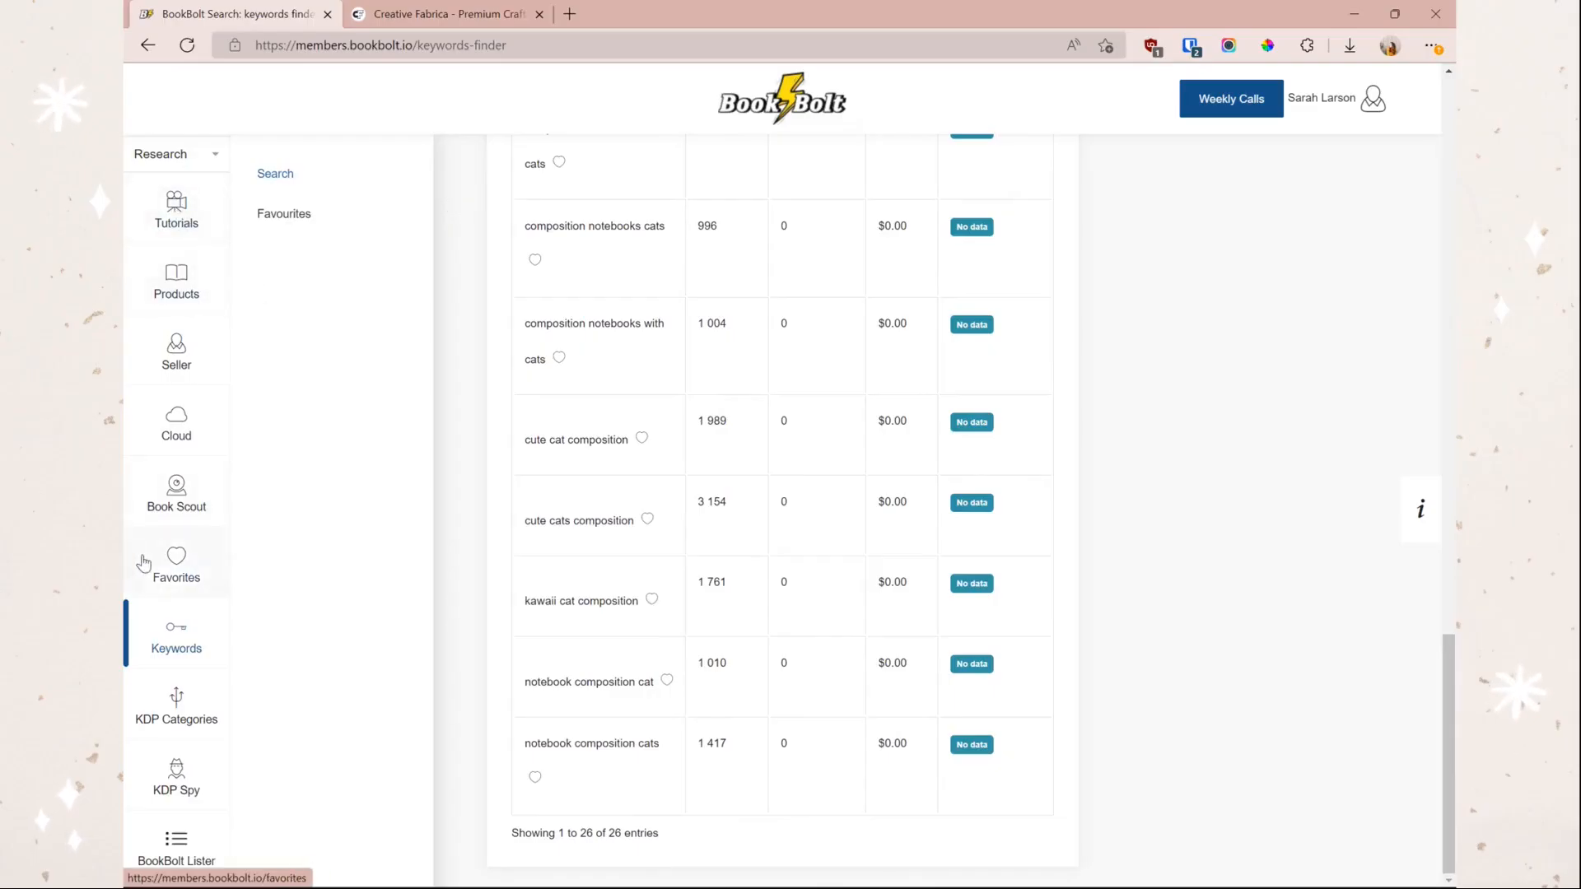
click(202, 155)
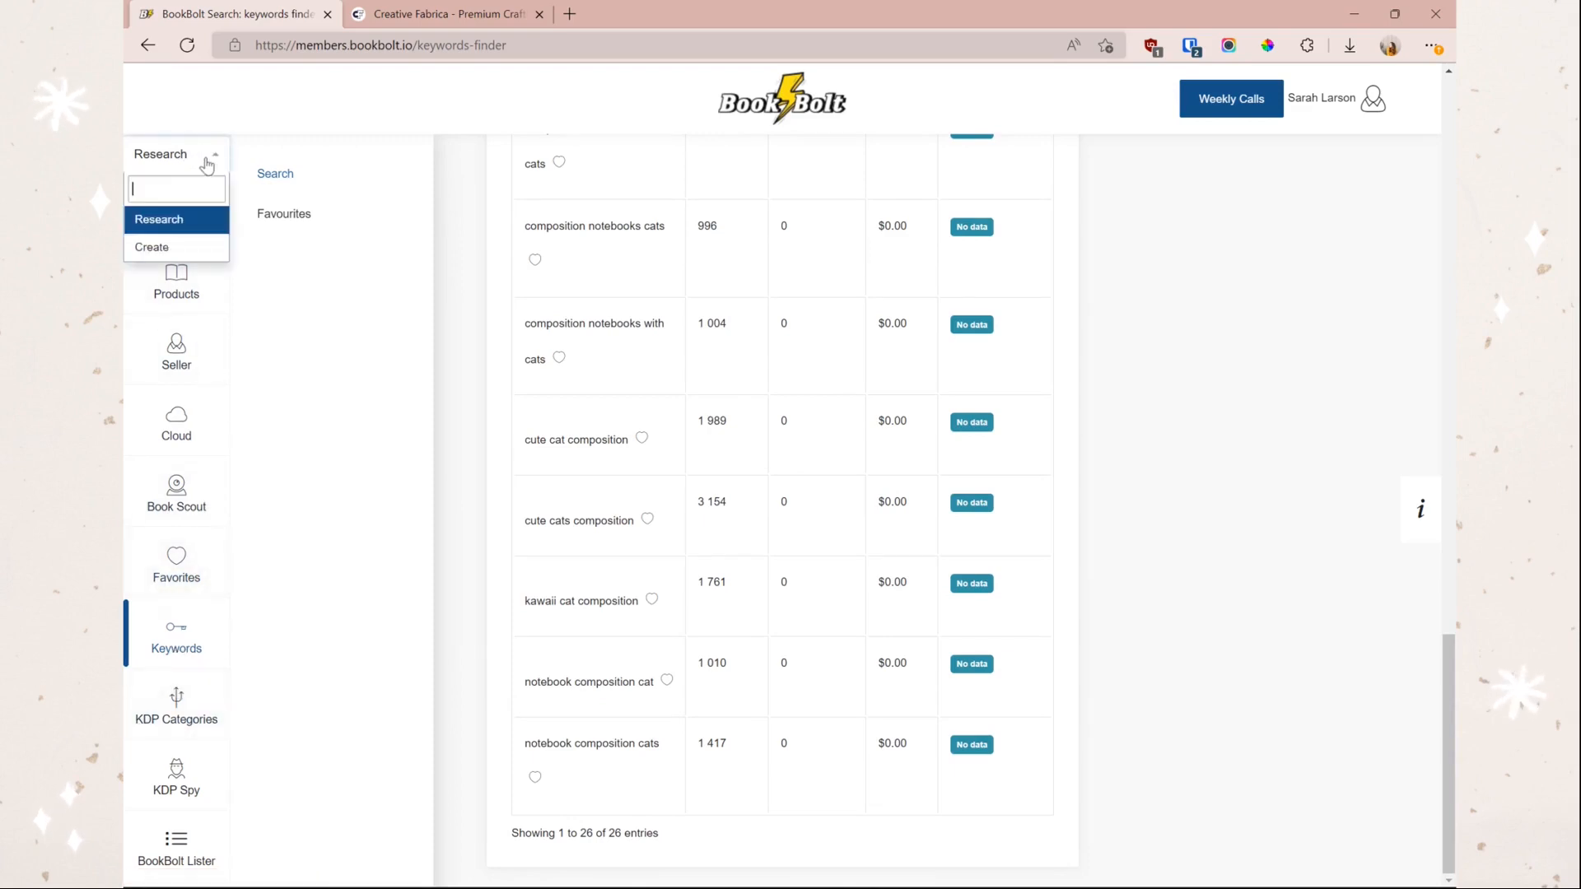
click(211, 161)
click(207, 154)
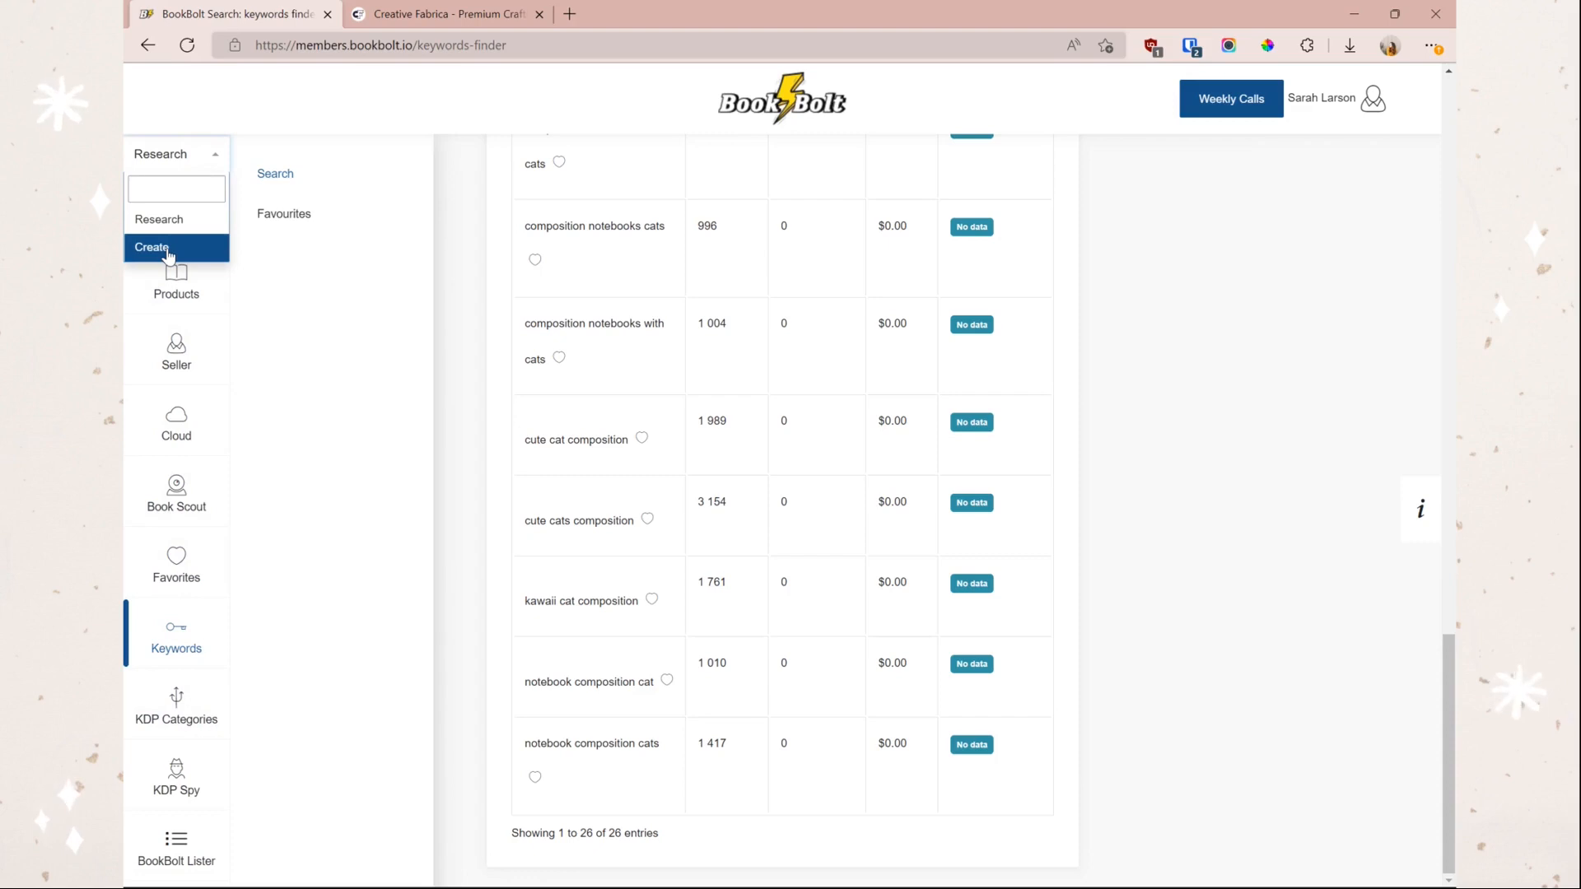
click(460, 328)
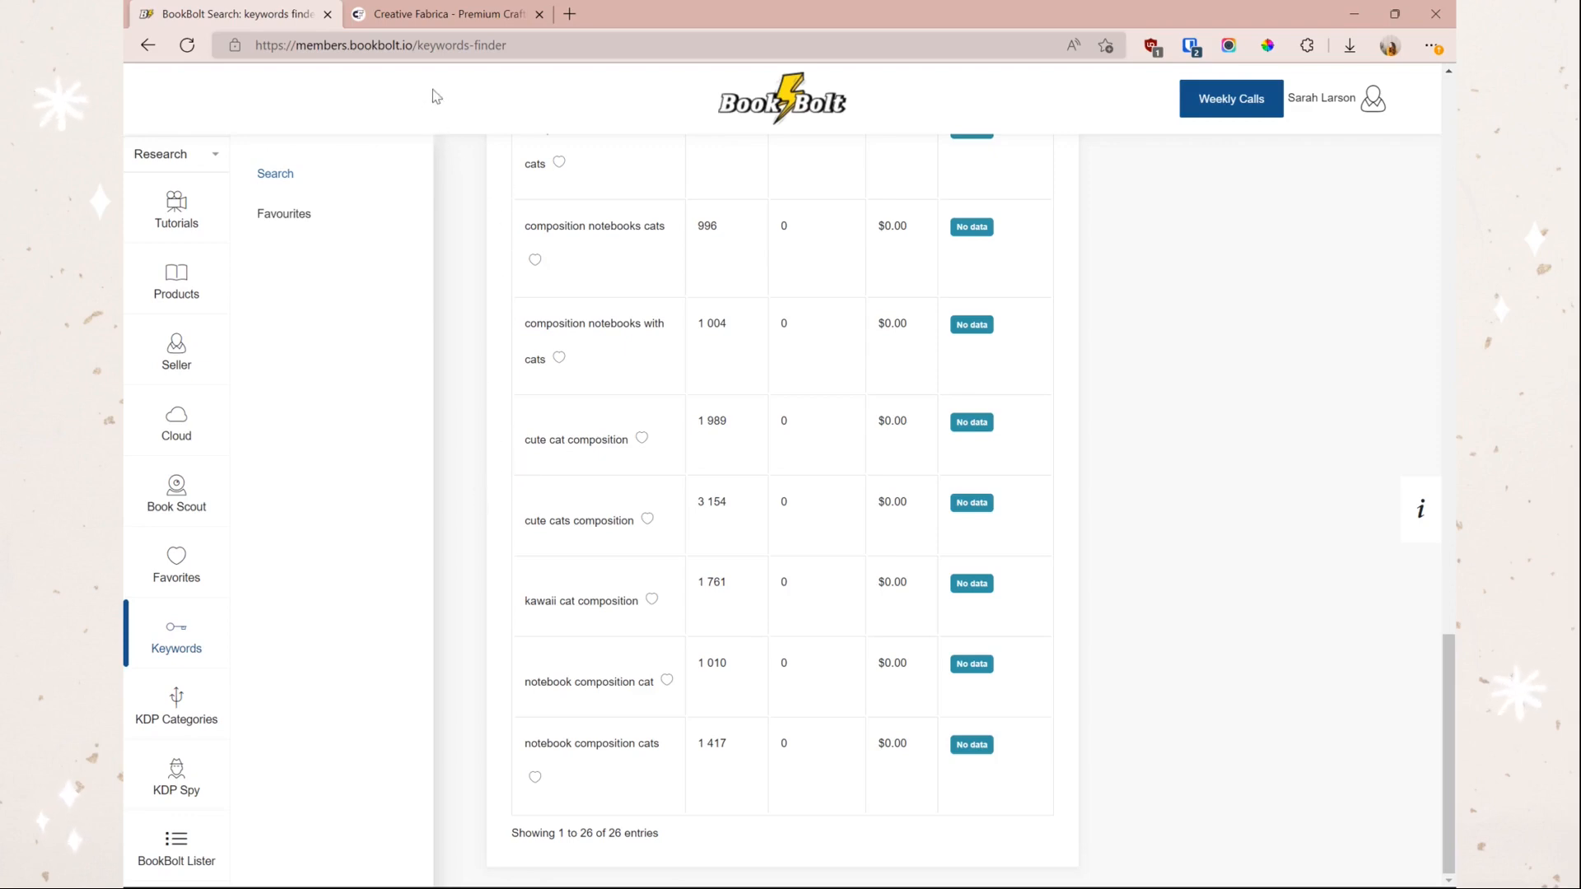
Step: Switch to Creative Fabrica and open the Patterns category of its graphics
click(427, 23)
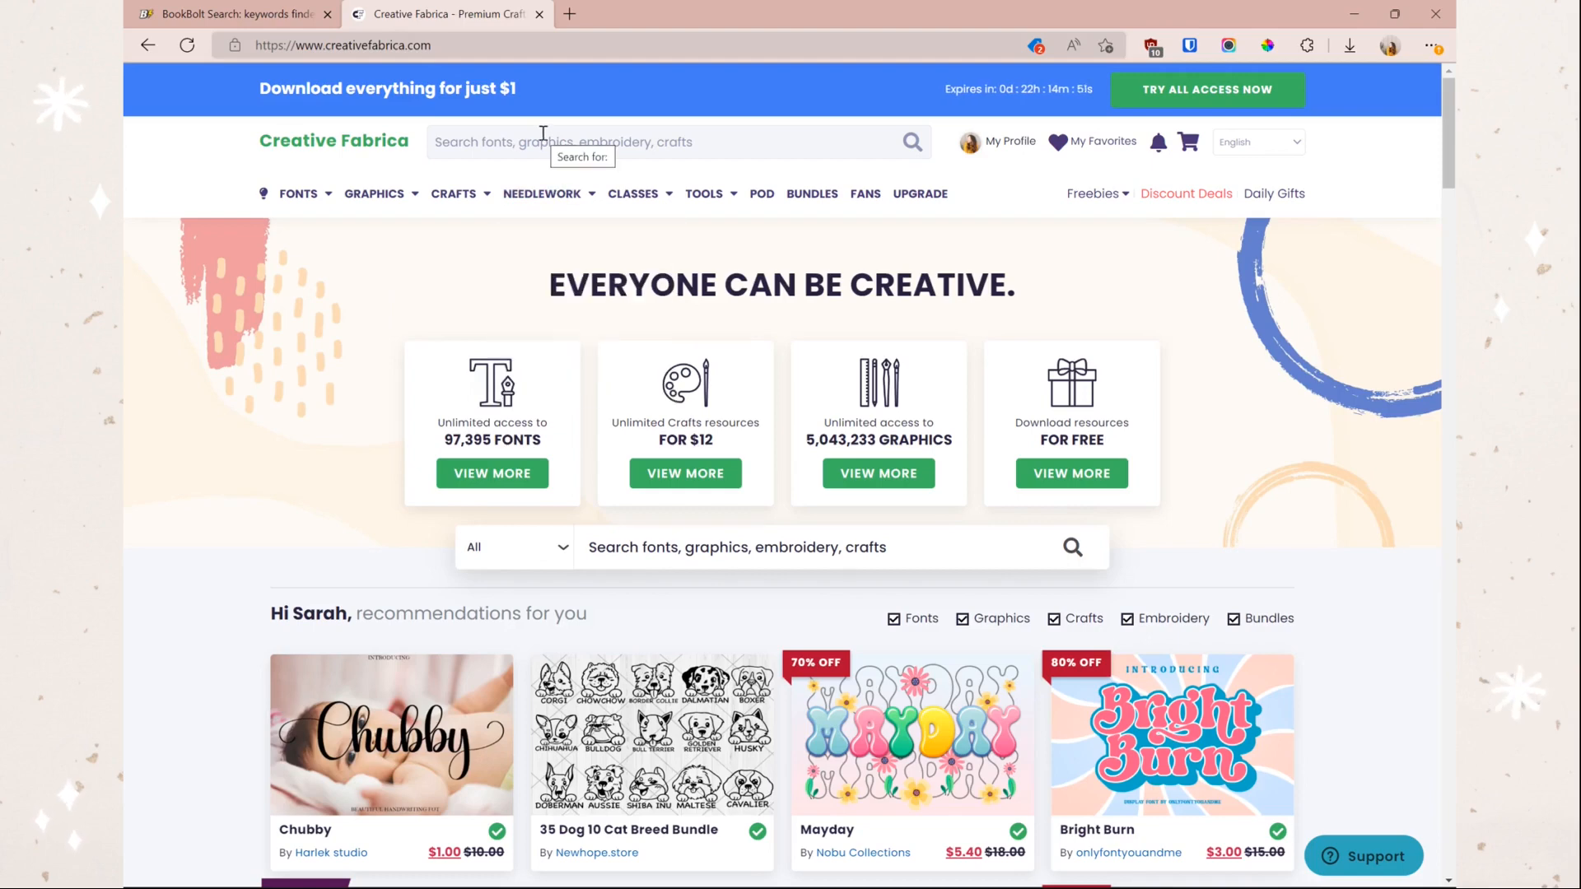
drag(257, 88, 535, 89)
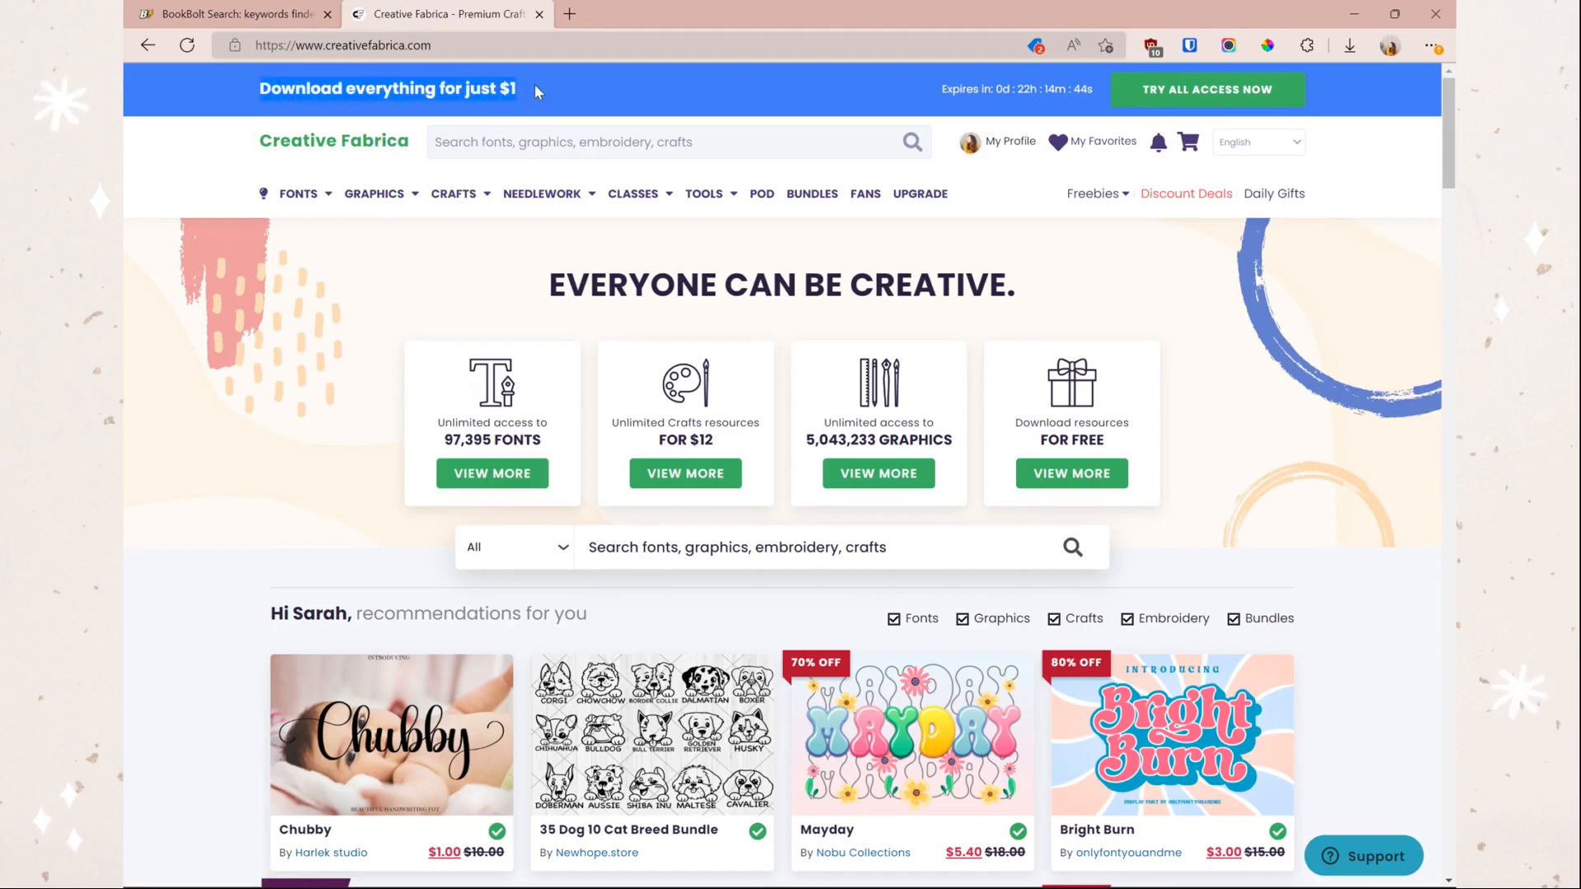
click(644, 91)
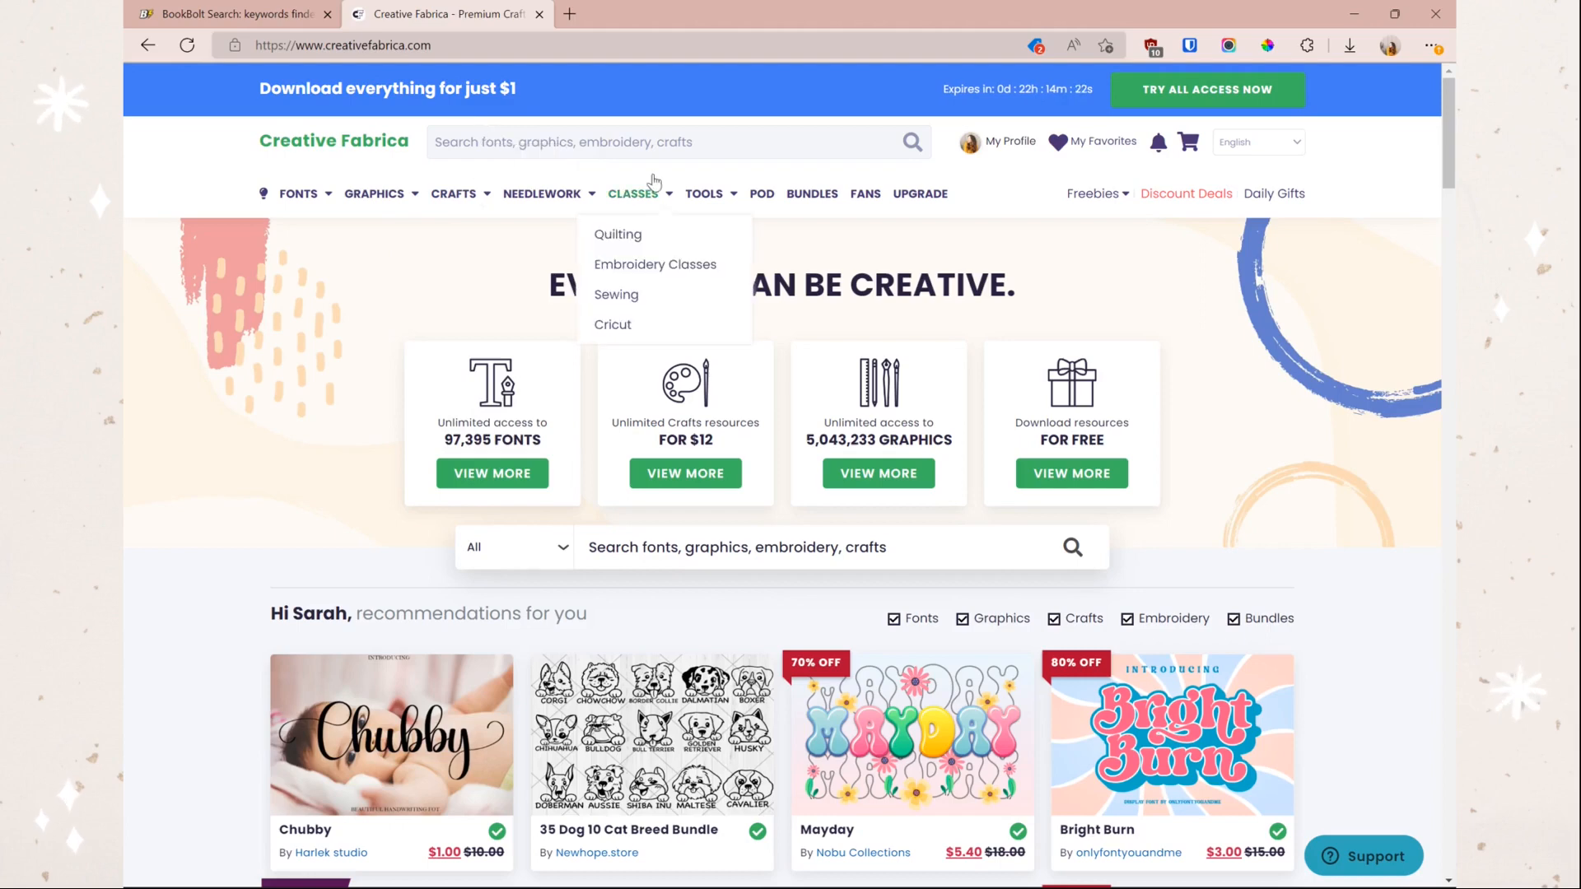
mouse_move(409, 189)
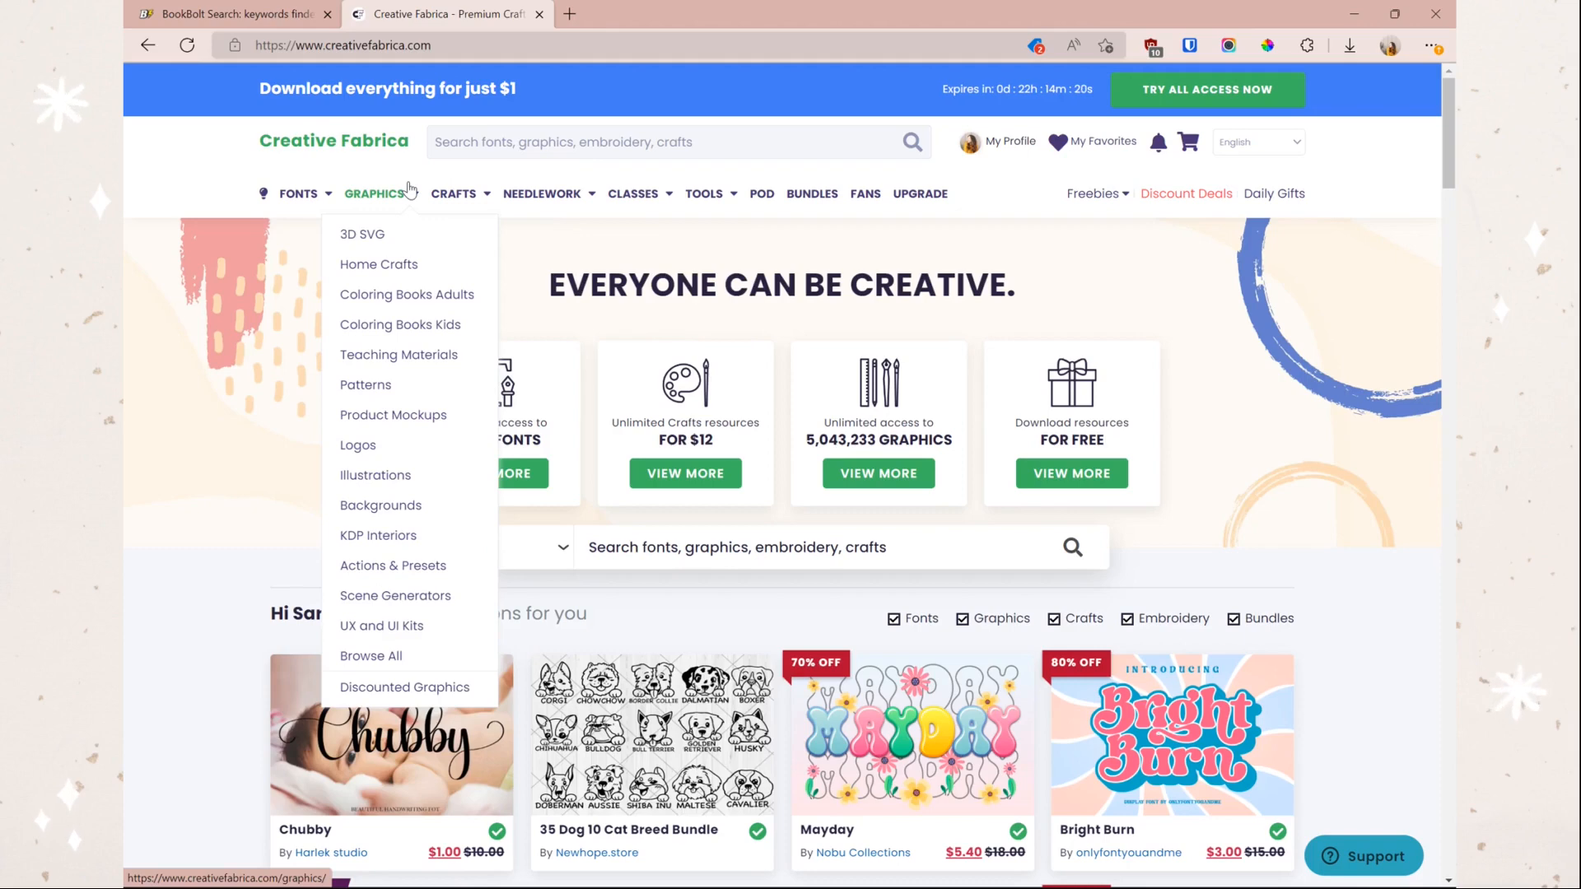
click(382, 393)
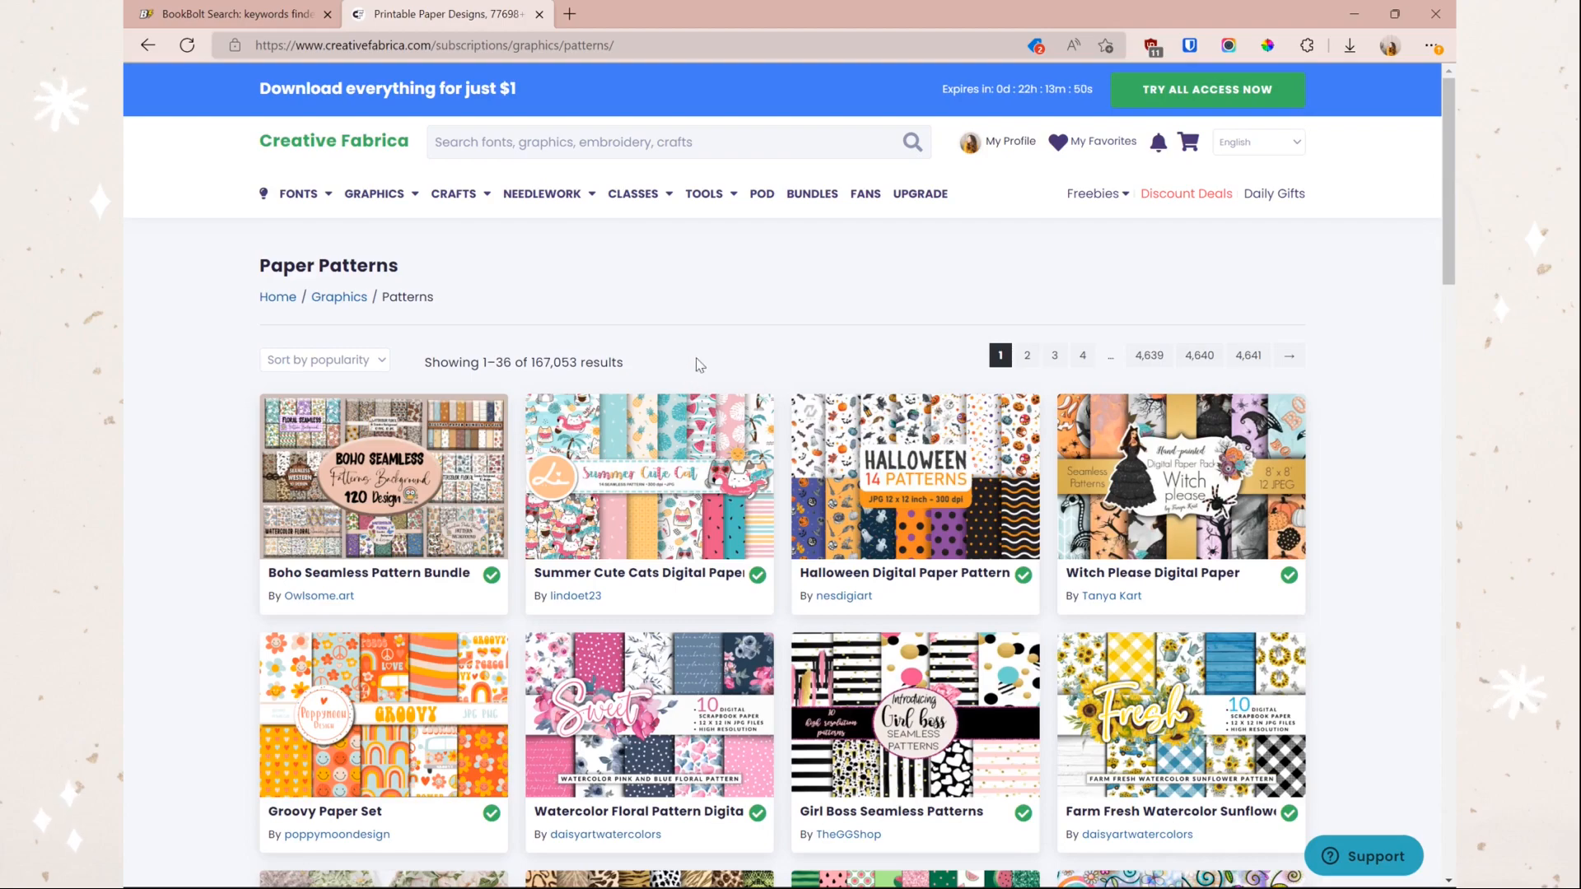
Step: Open the Summer Cute Cats Digital Paper Pack from the pattern listings and download it
scroll(1022, 499, down, 3)
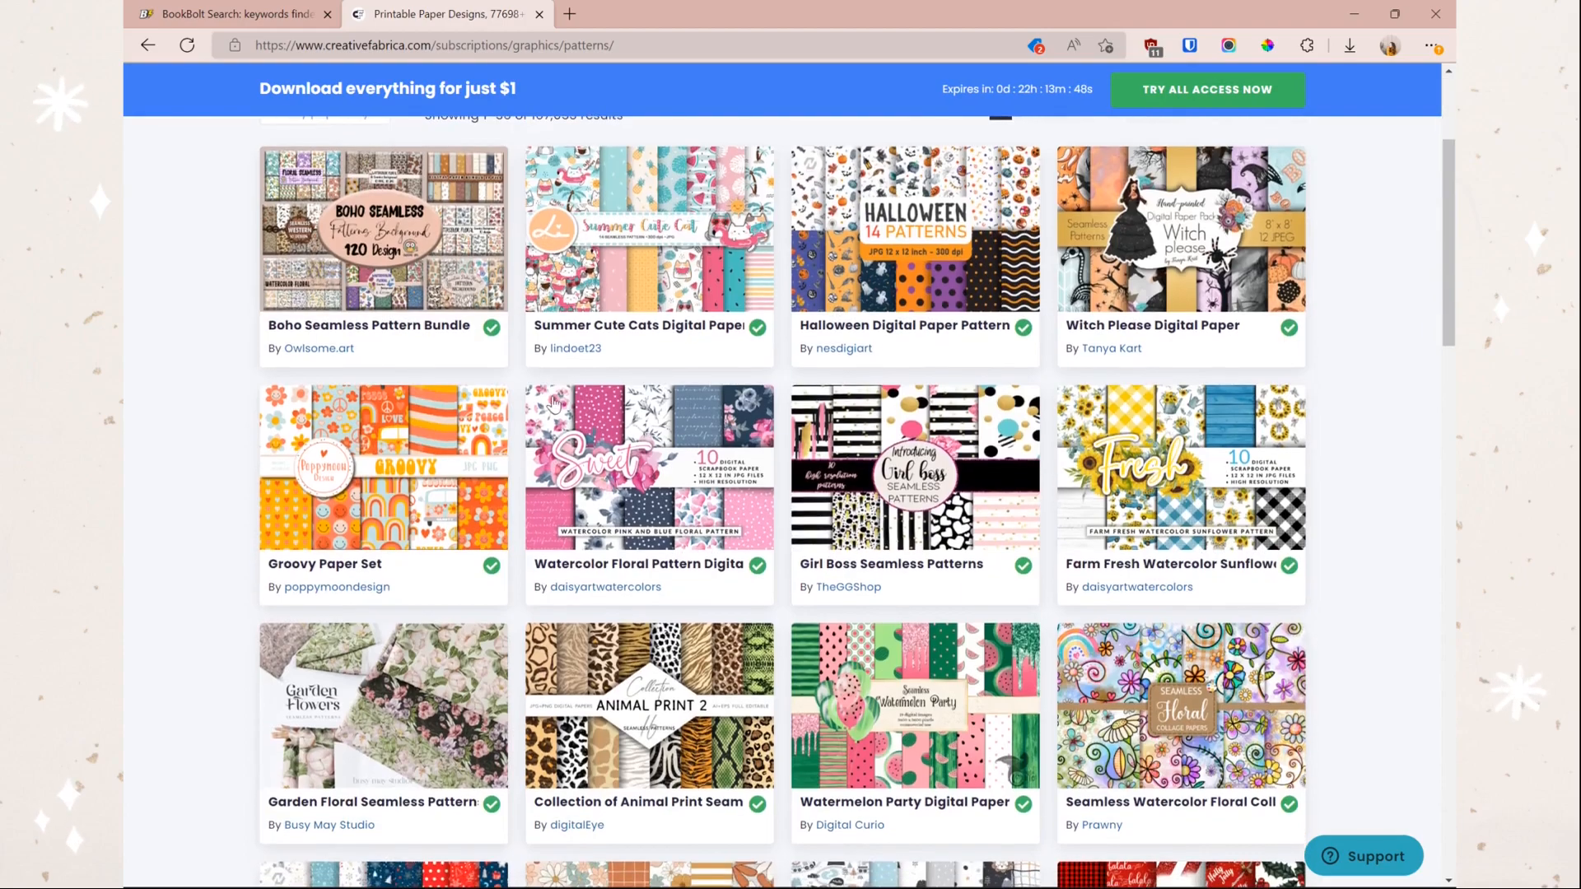
scroll(1026, 500, down, 10)
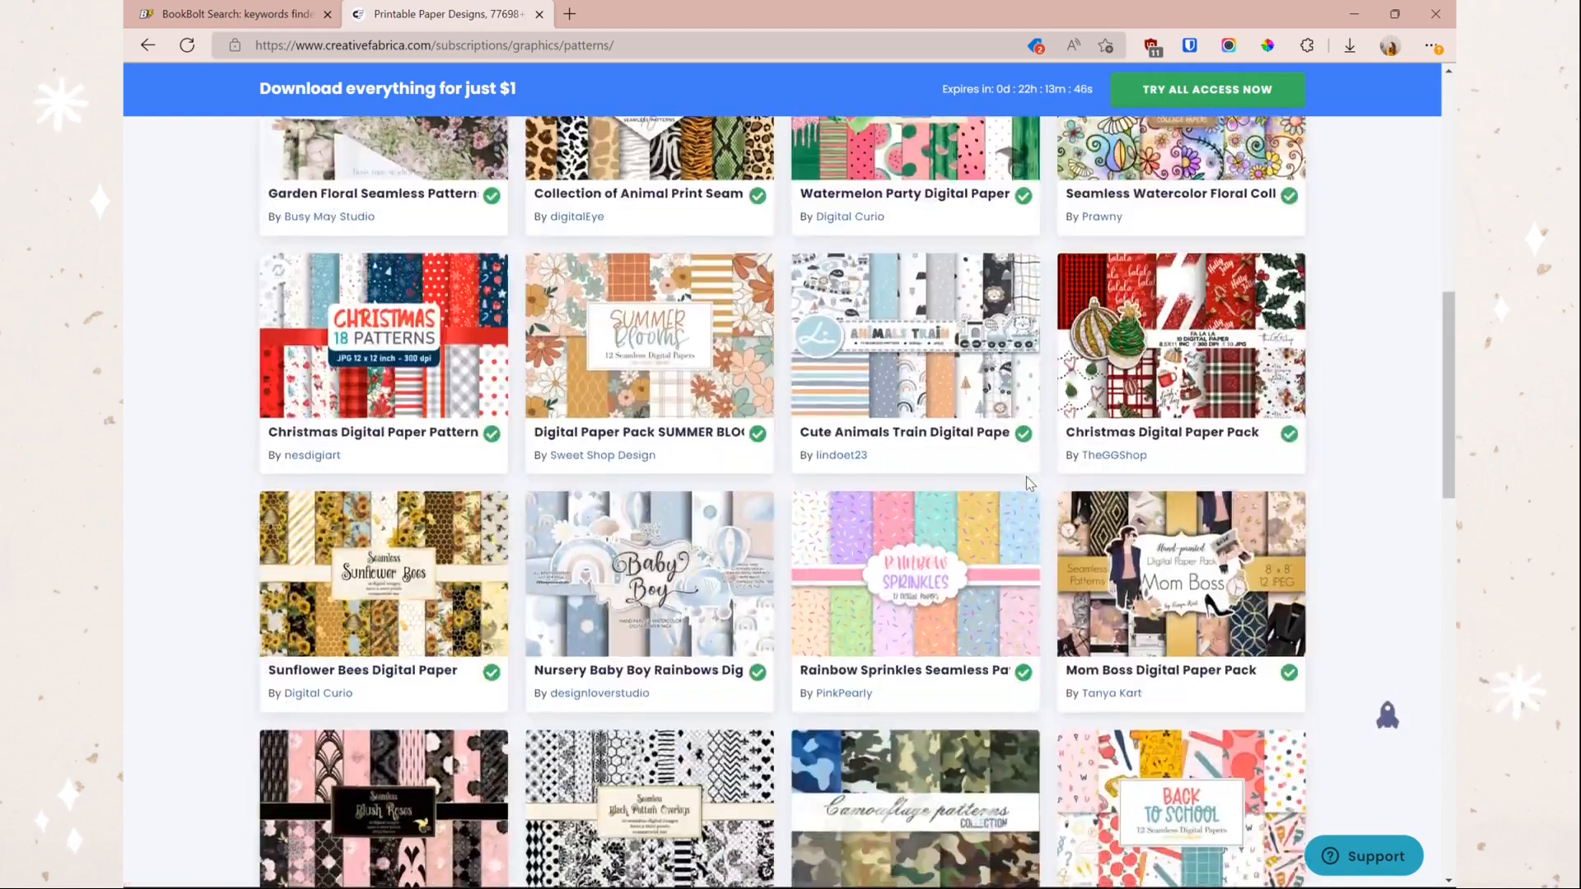
scroll(1031, 467, down, 8)
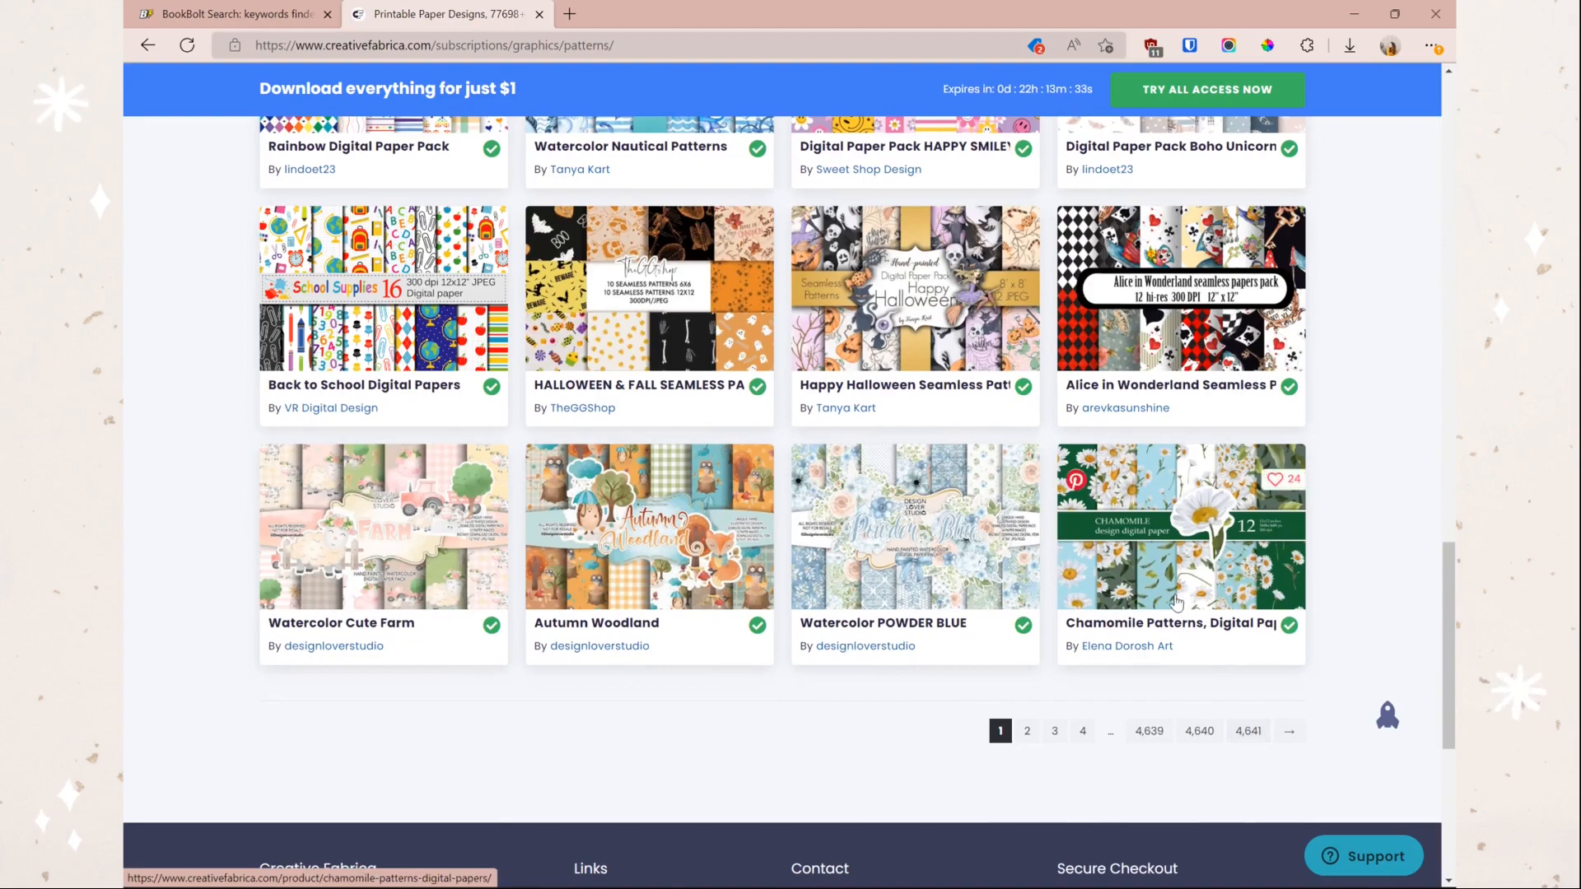
scroll(1176, 602, up, 13)
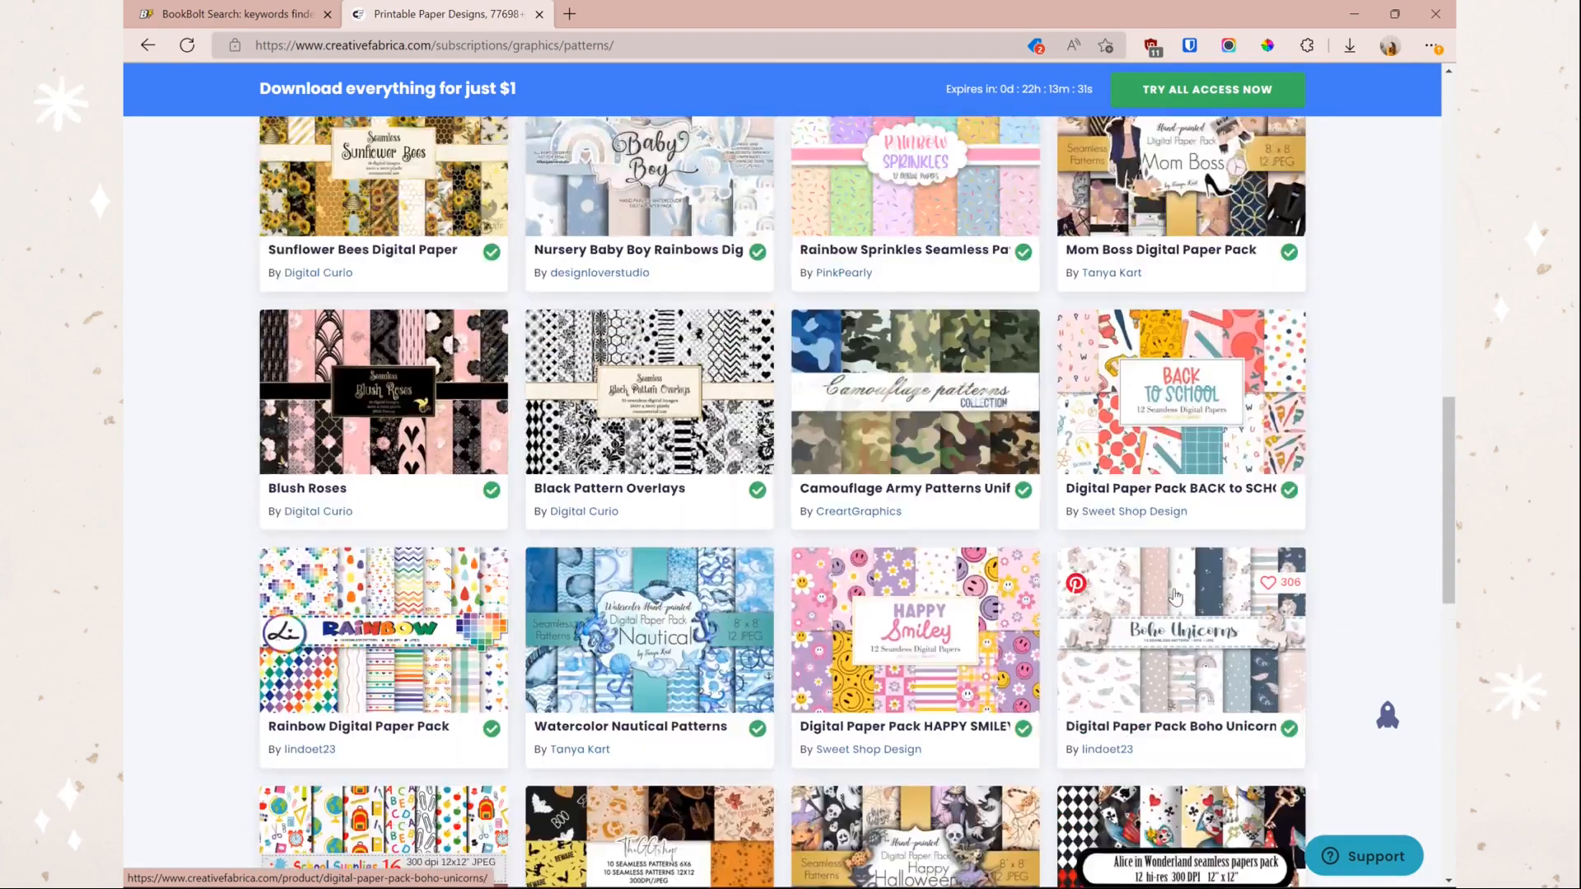
scroll(1174, 602, up, 5)
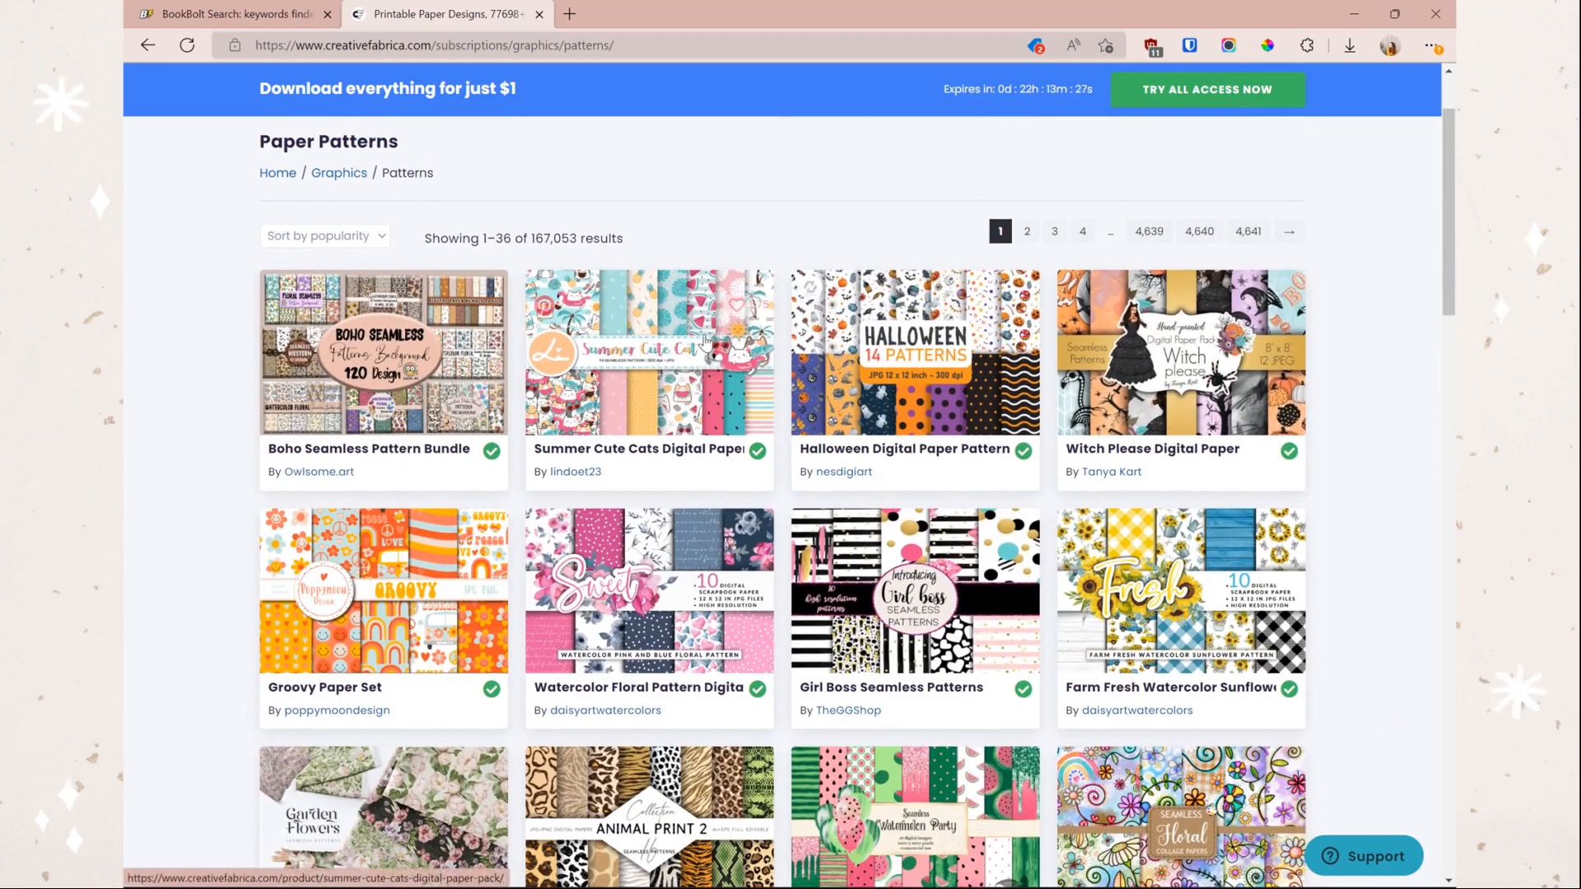
click(680, 394)
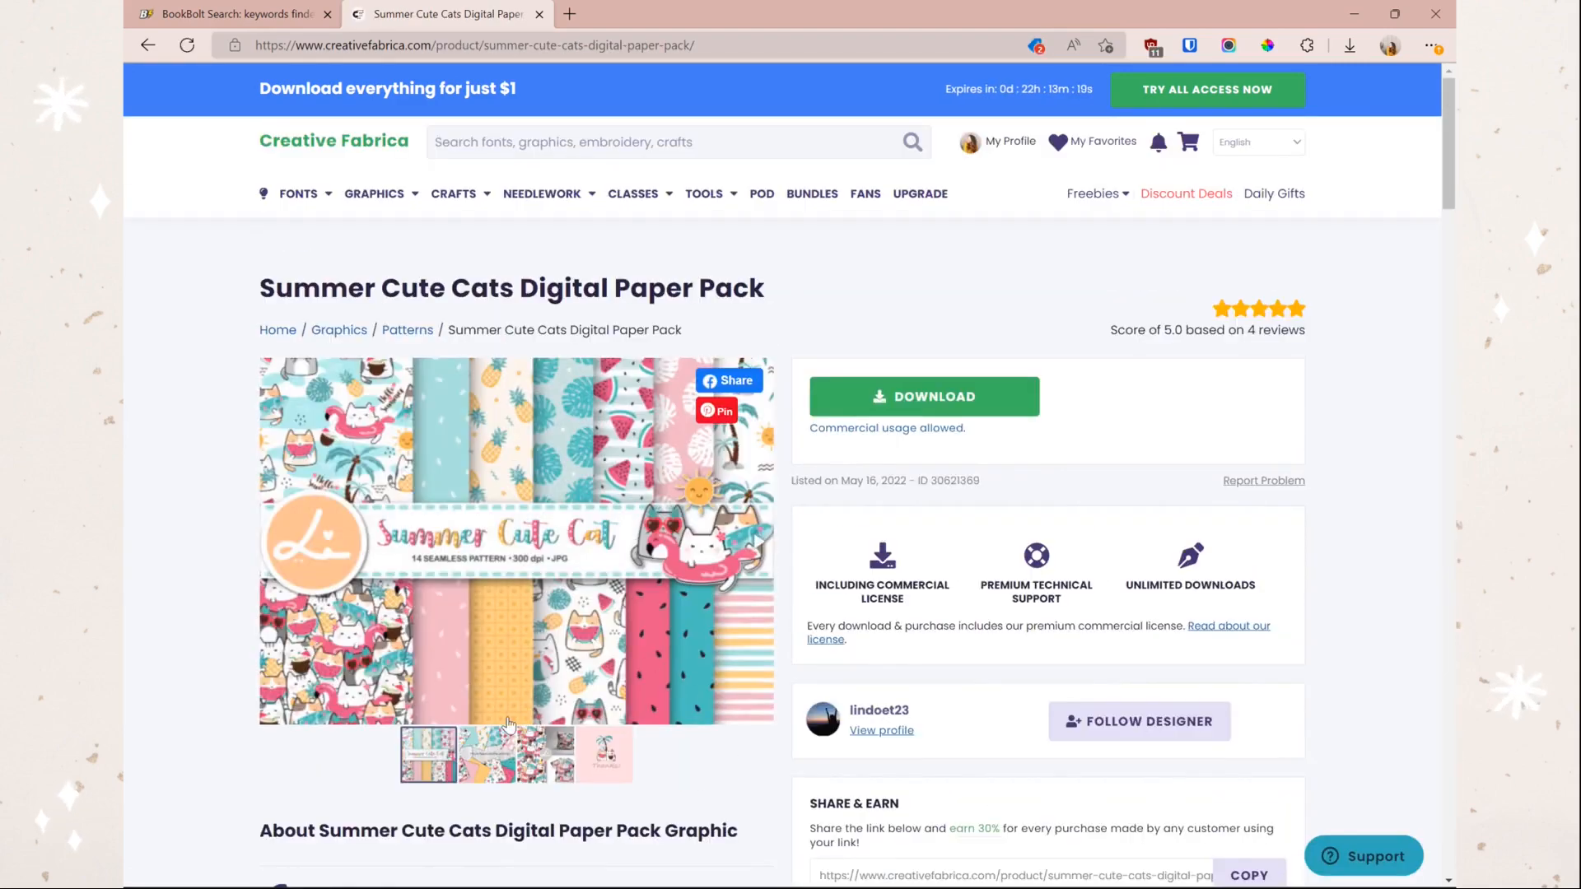
click(191, 21)
click(913, 405)
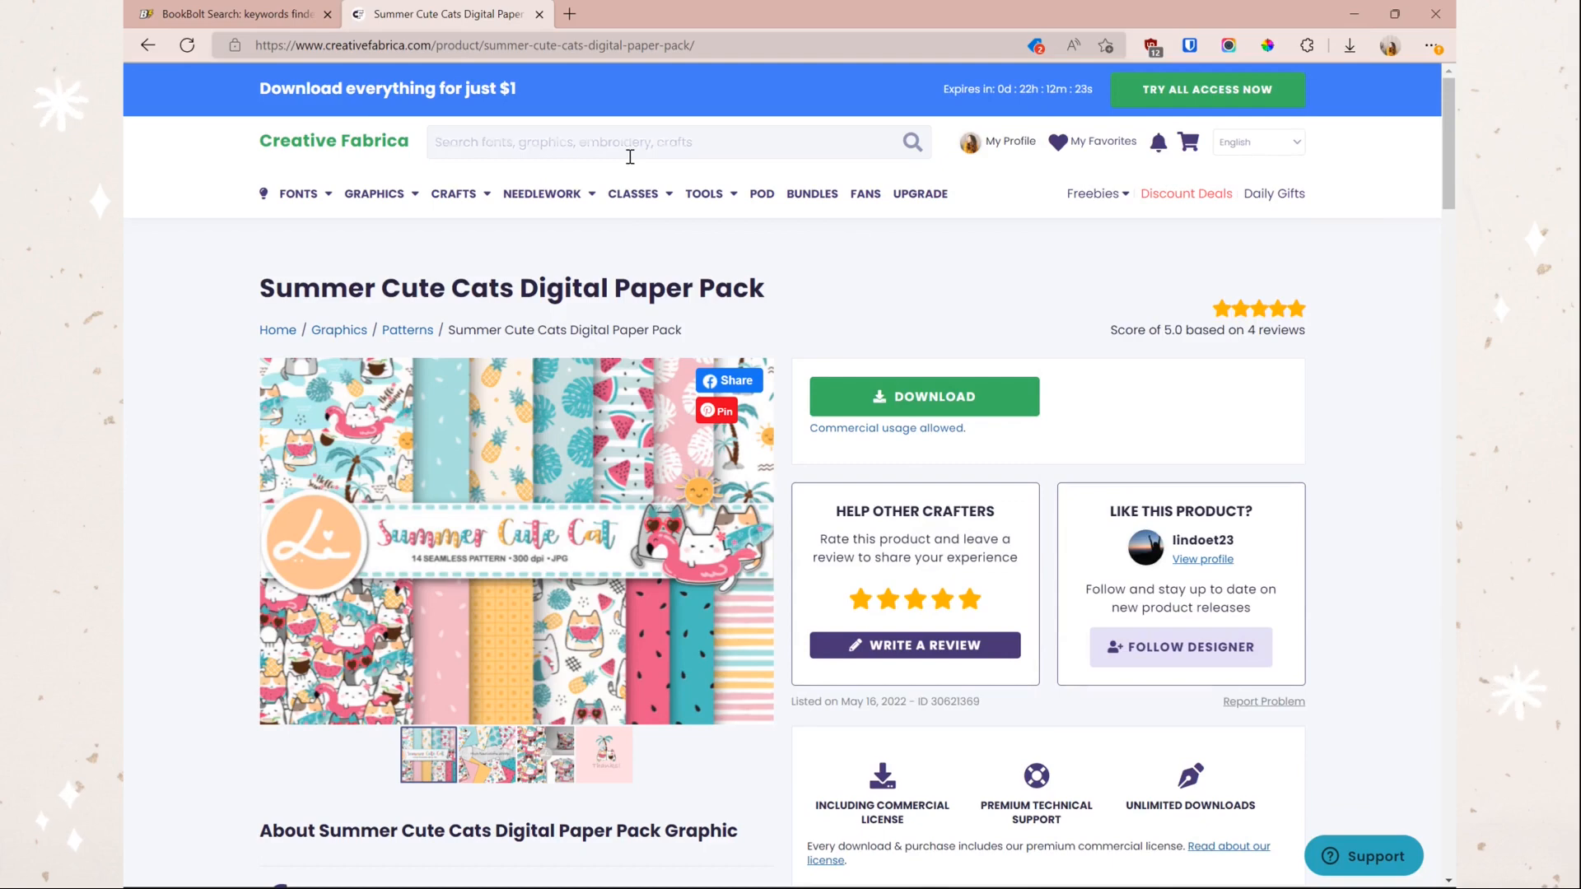
Step: Search Creative Fabrica for "kdp composition" and open the 7.5 x 9.75" Composition Notebook Template bundle in a new tab
text(kdp composition)
key(Return)
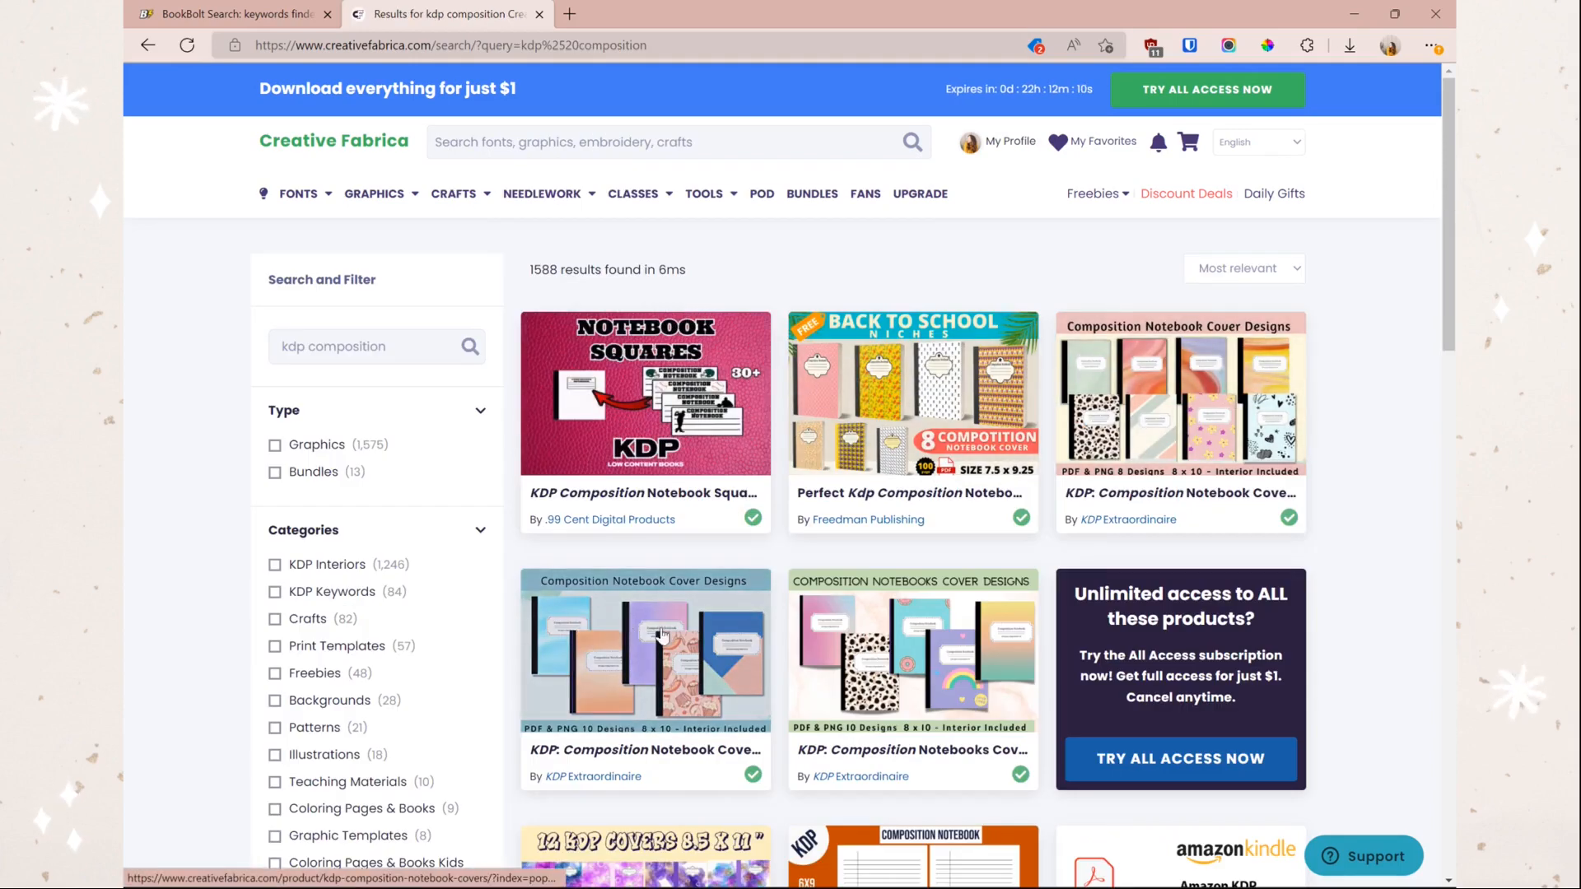
scroll(633, 634, down, 3)
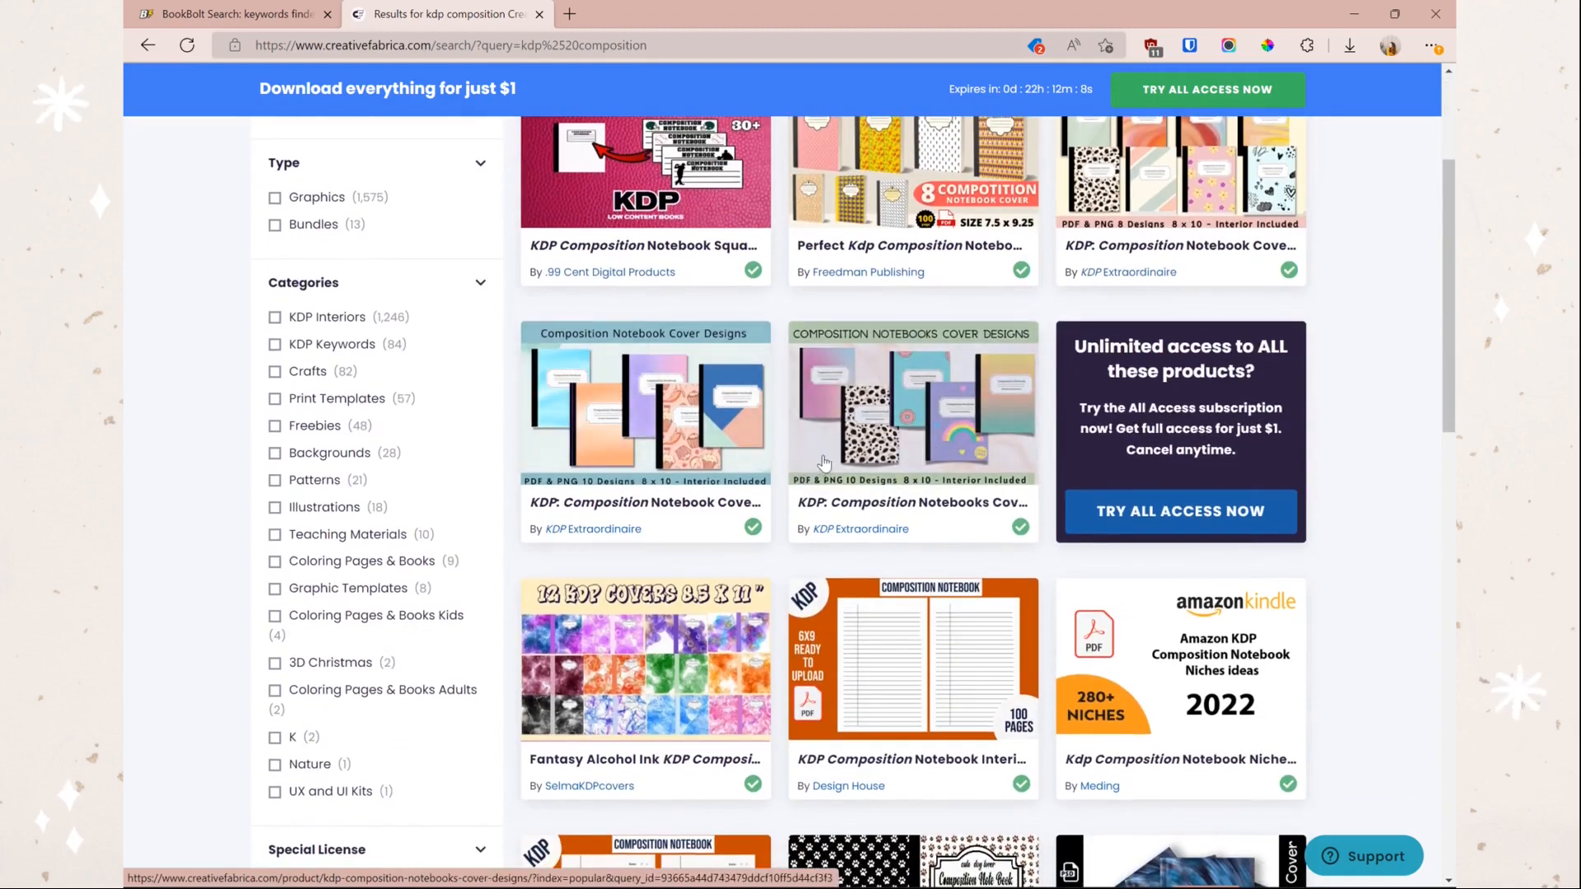
scroll(932, 514, down, 2)
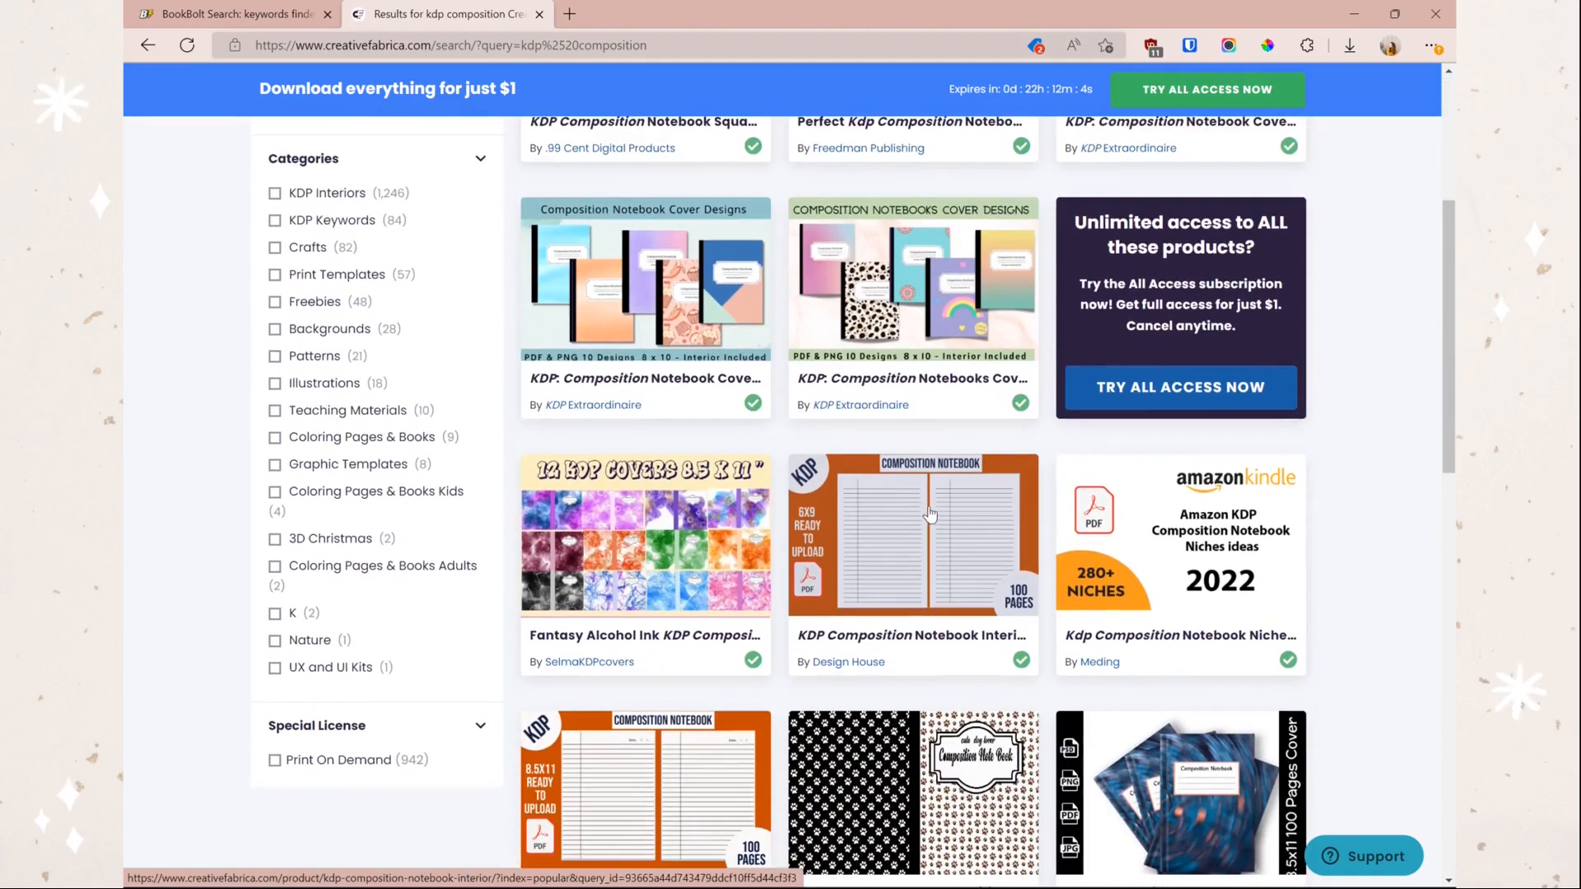
scroll(933, 514, down, 1)
scroll(753, 602, down, 8)
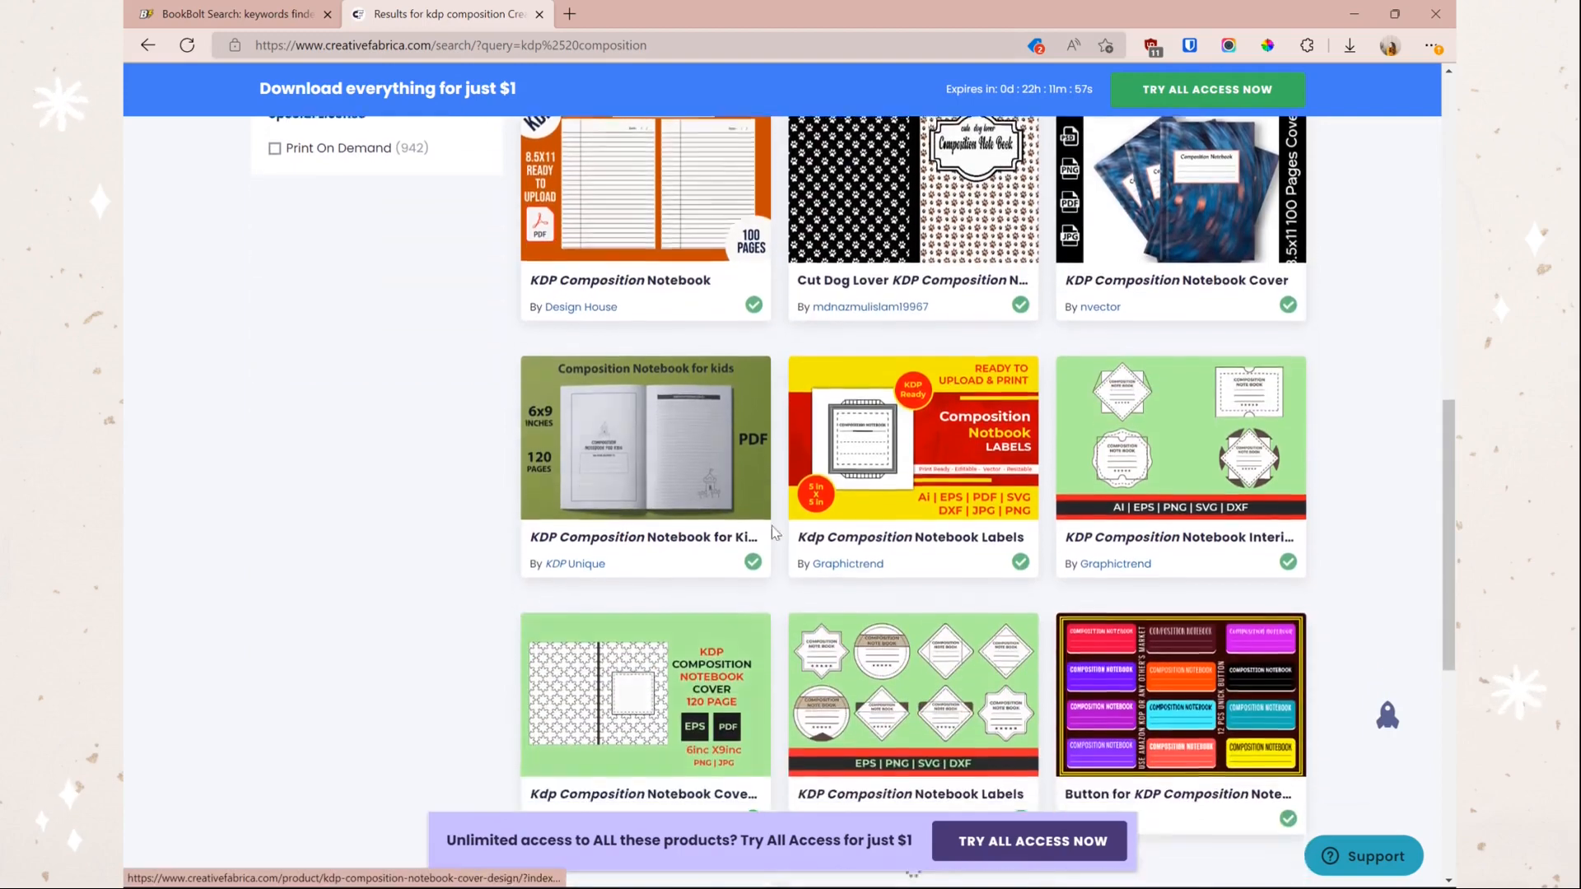
scroll(753, 602, down, 6)
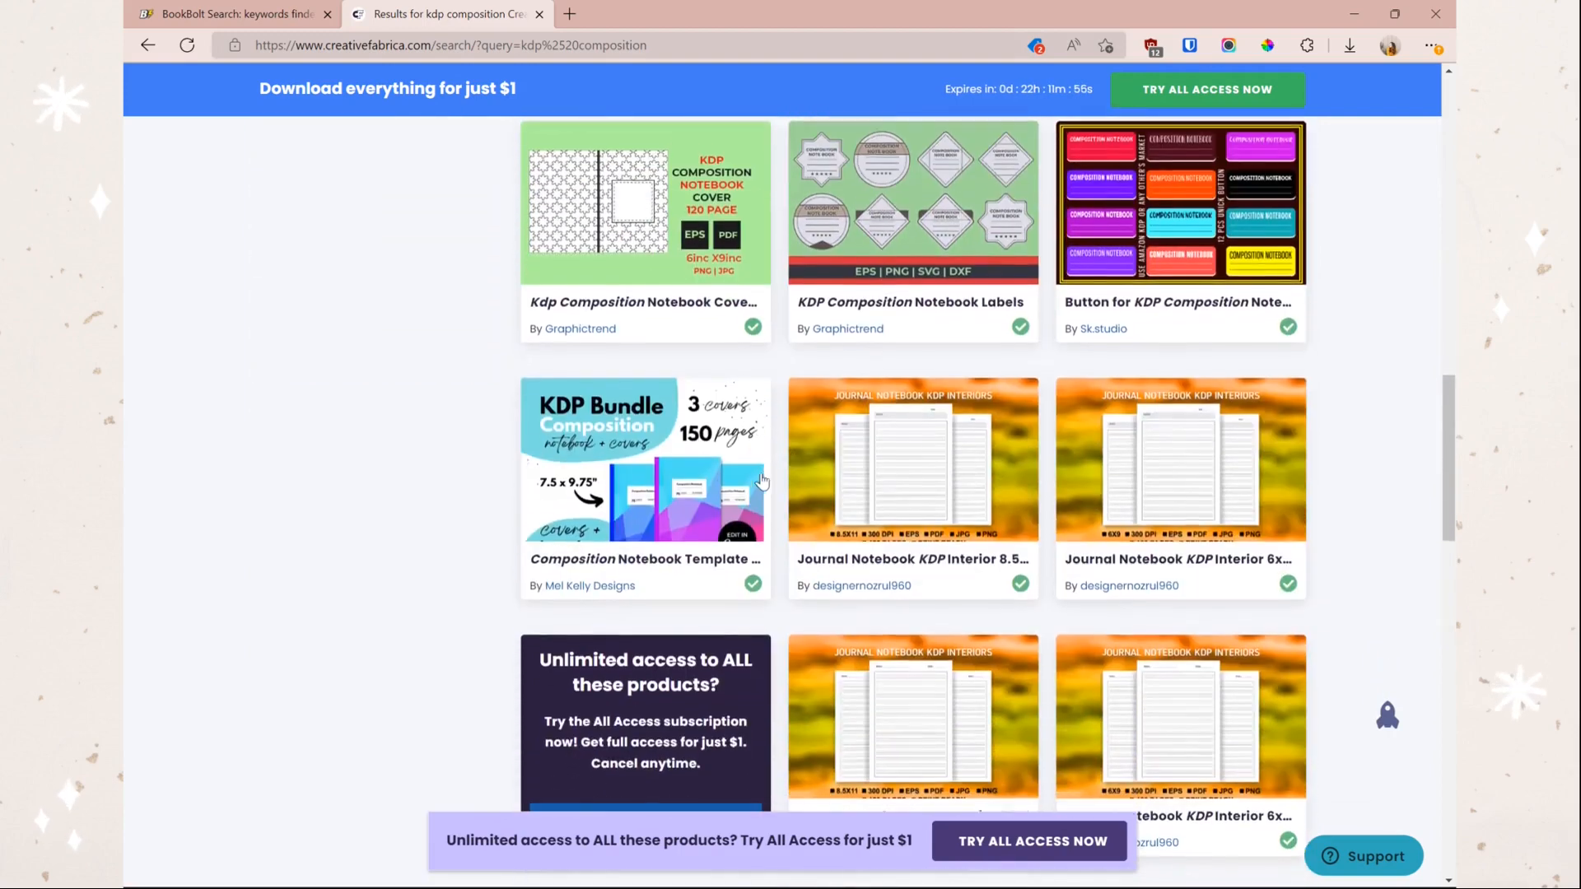
right_click(692, 410)
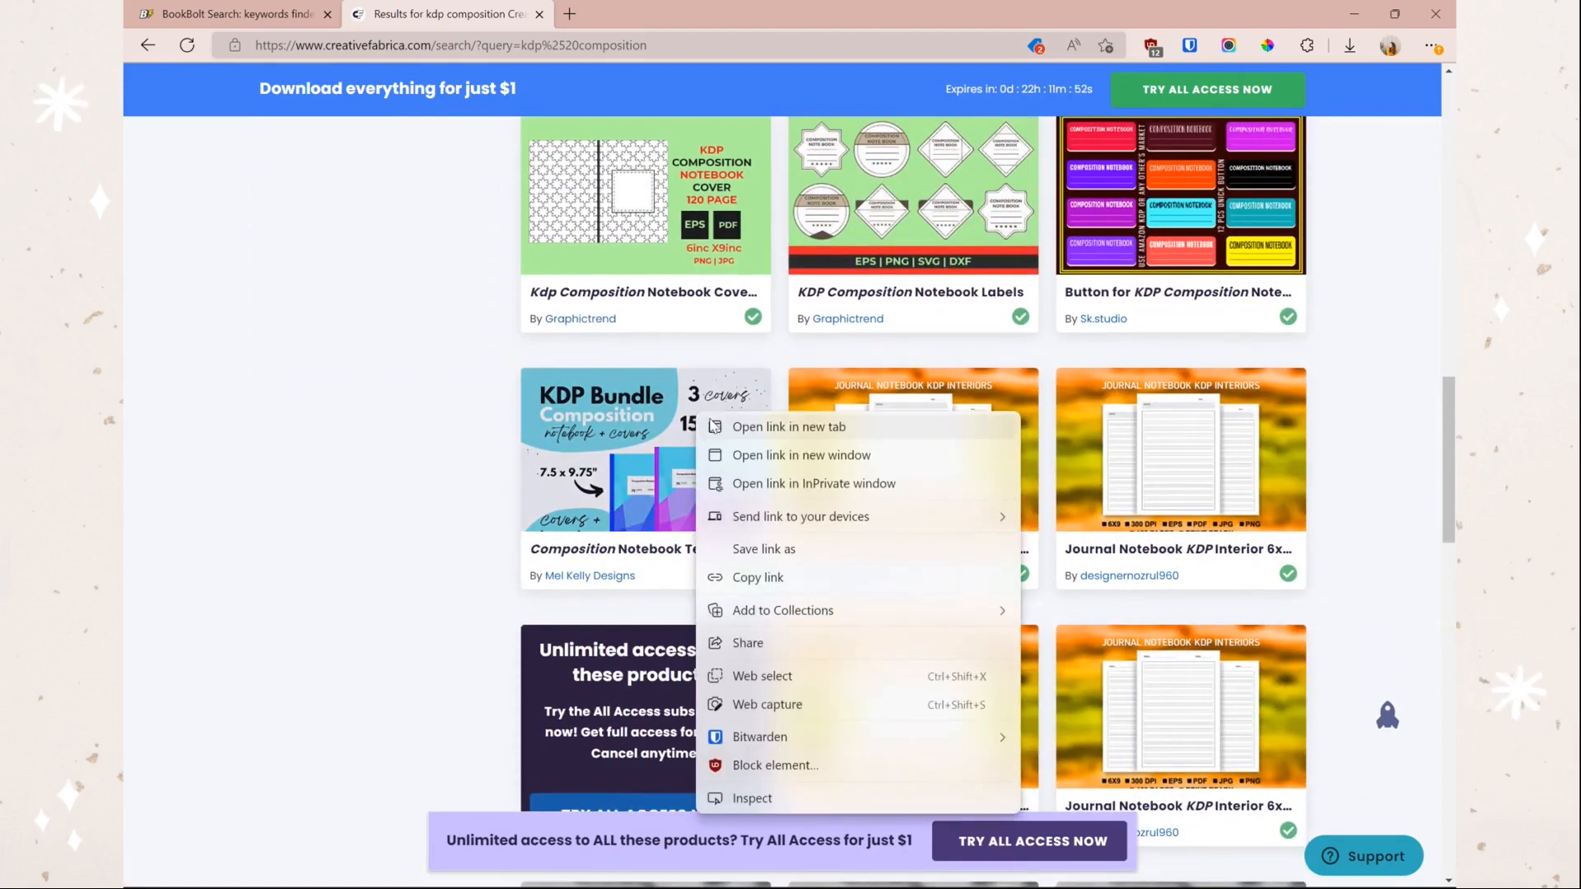
click(742, 427)
click(590, 14)
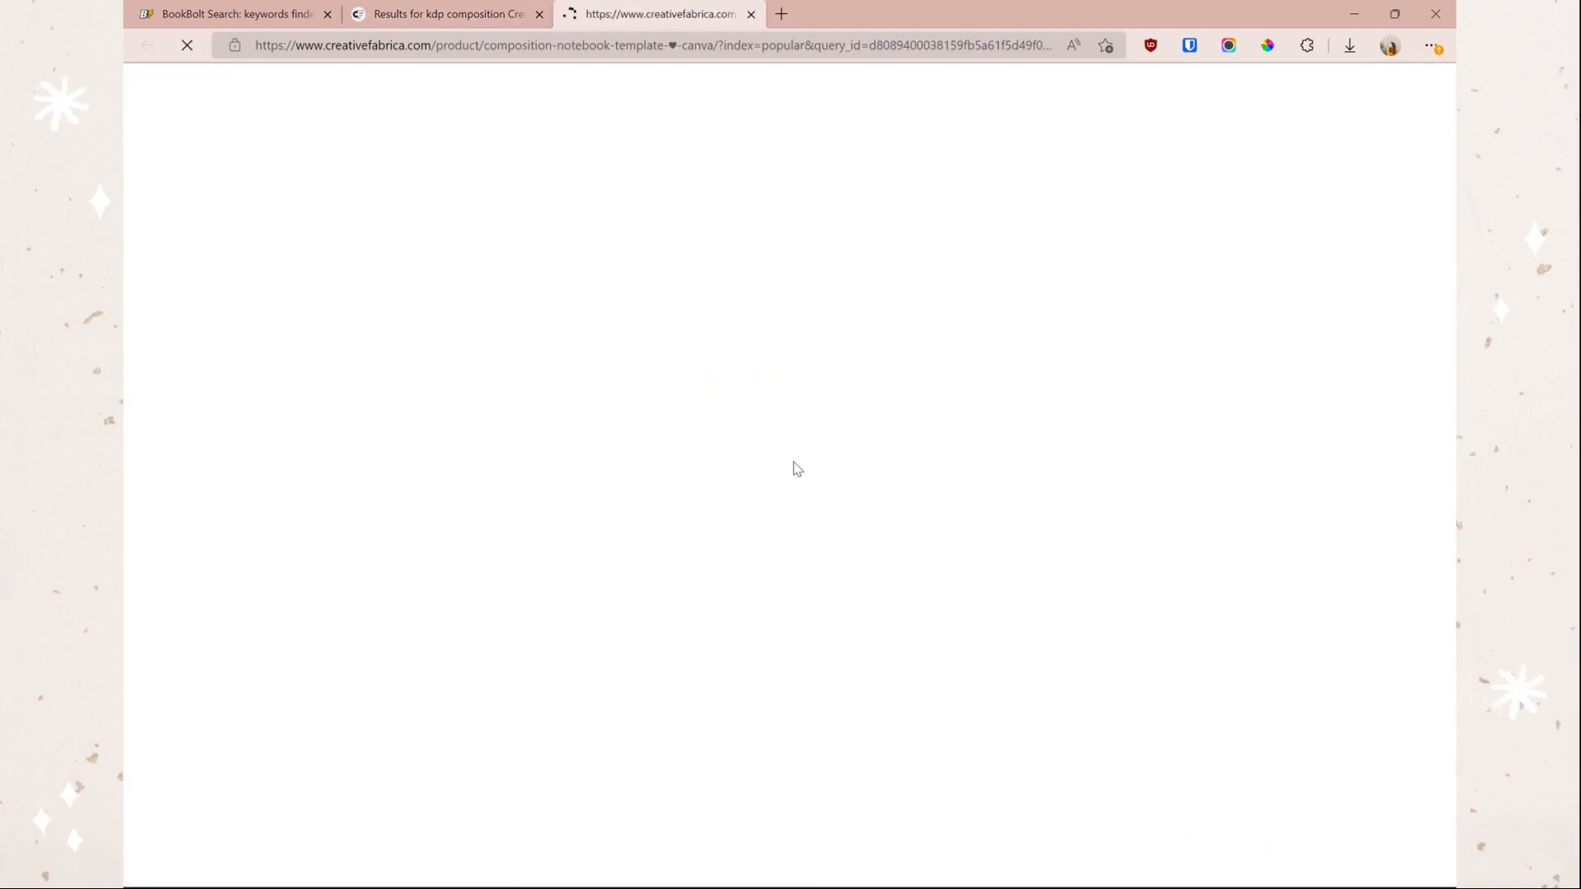
Step: Preview the Composition Notebook Template images, and open Perfect Kdp Composition Notebook Cover from the "kdp composition" results in a new tab
click(756, 430)
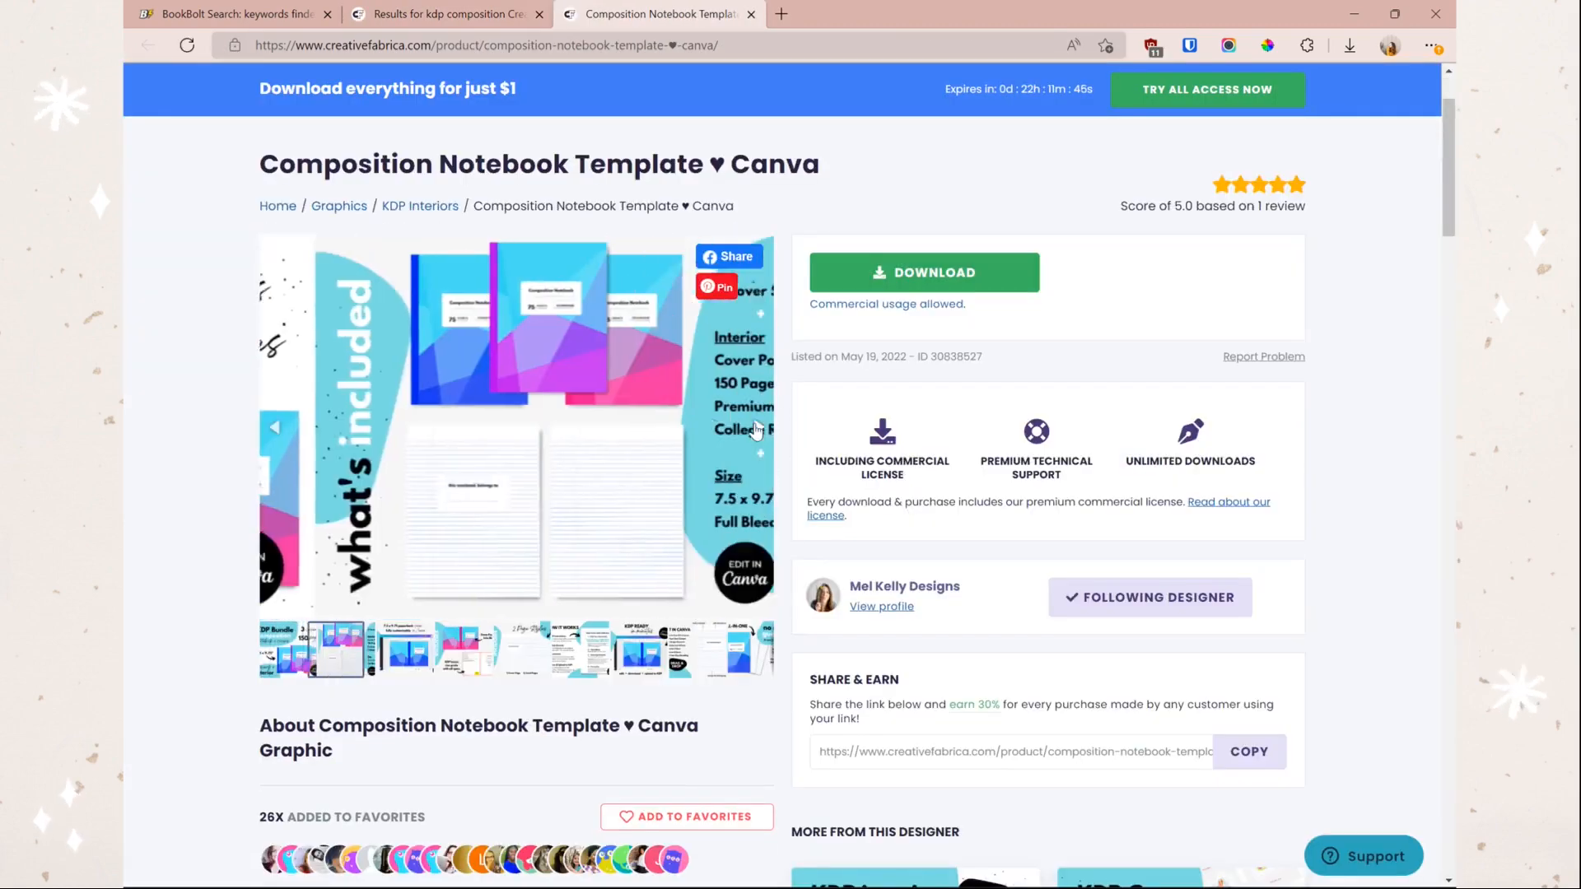
click(279, 430)
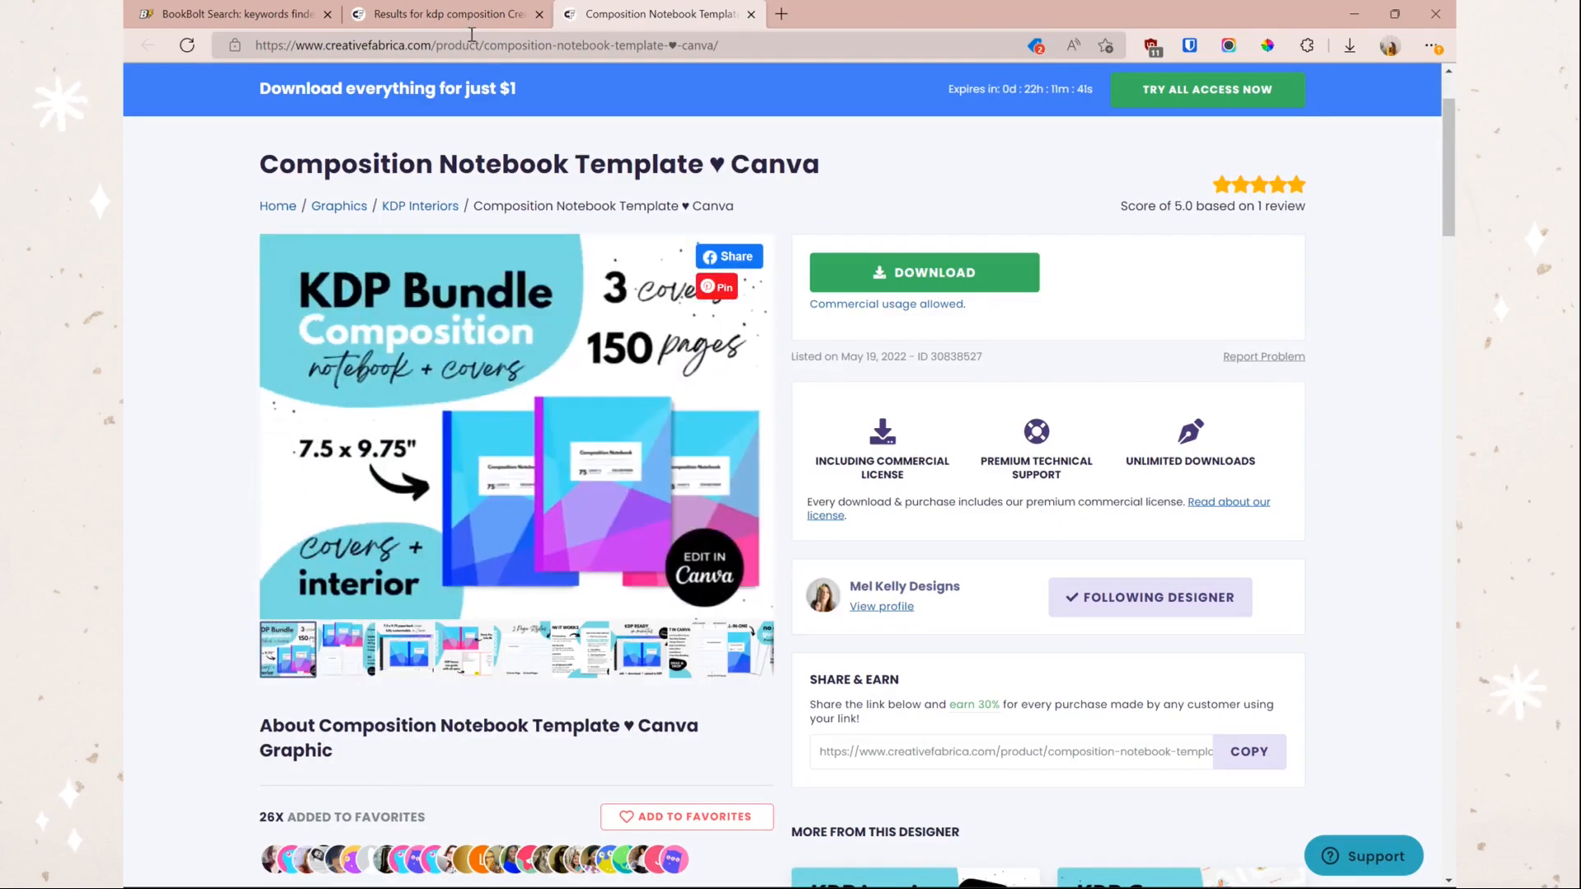
click(461, 14)
scroll(842, 593, up, 6)
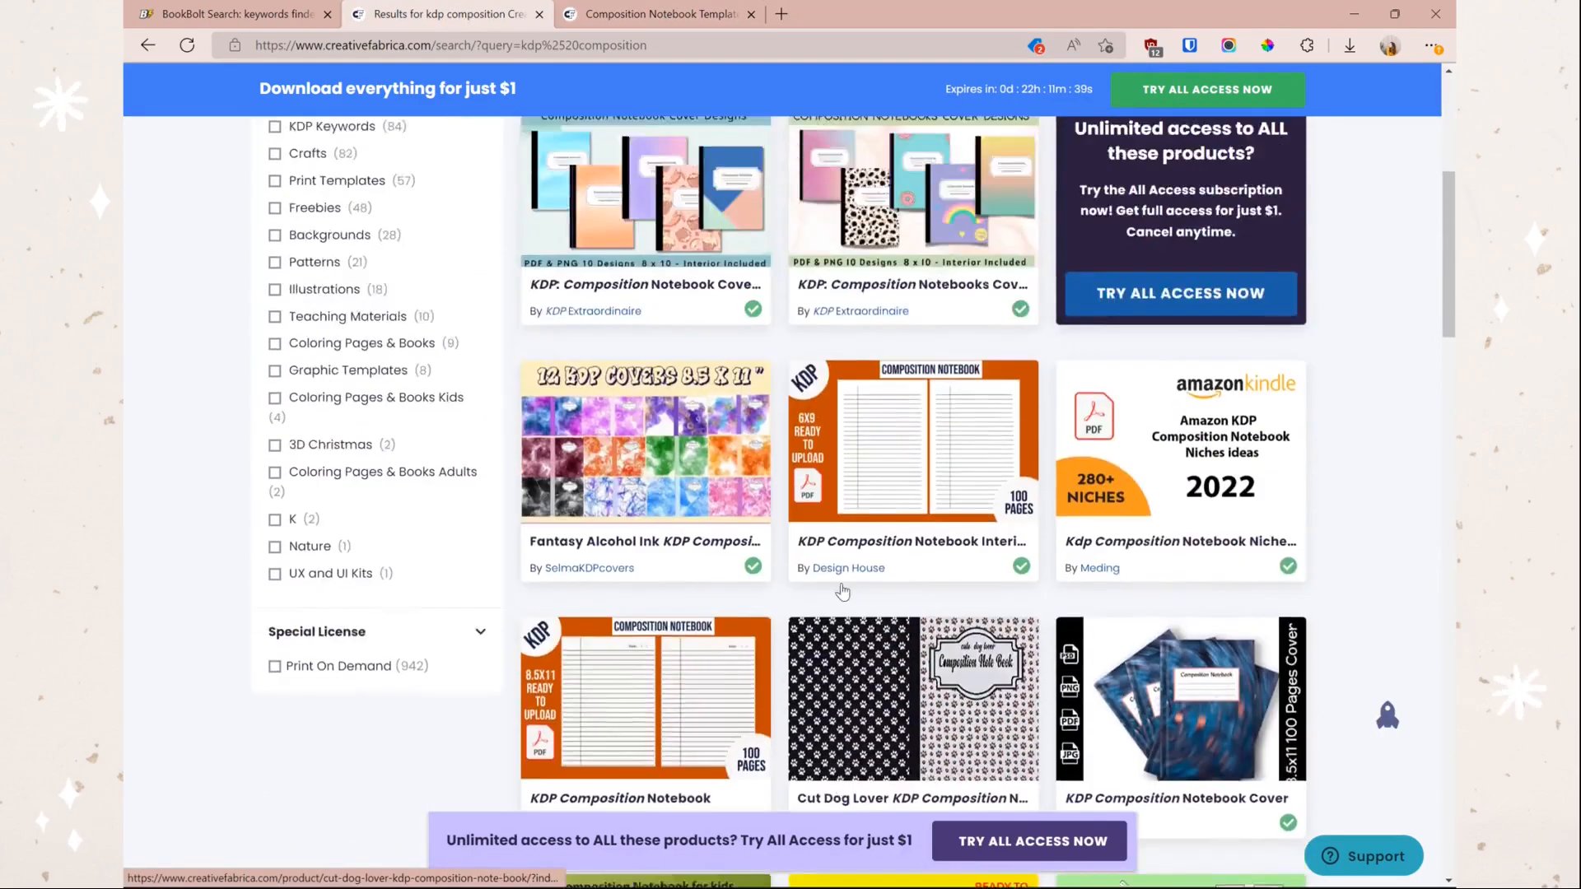
scroll(842, 593, up, 6)
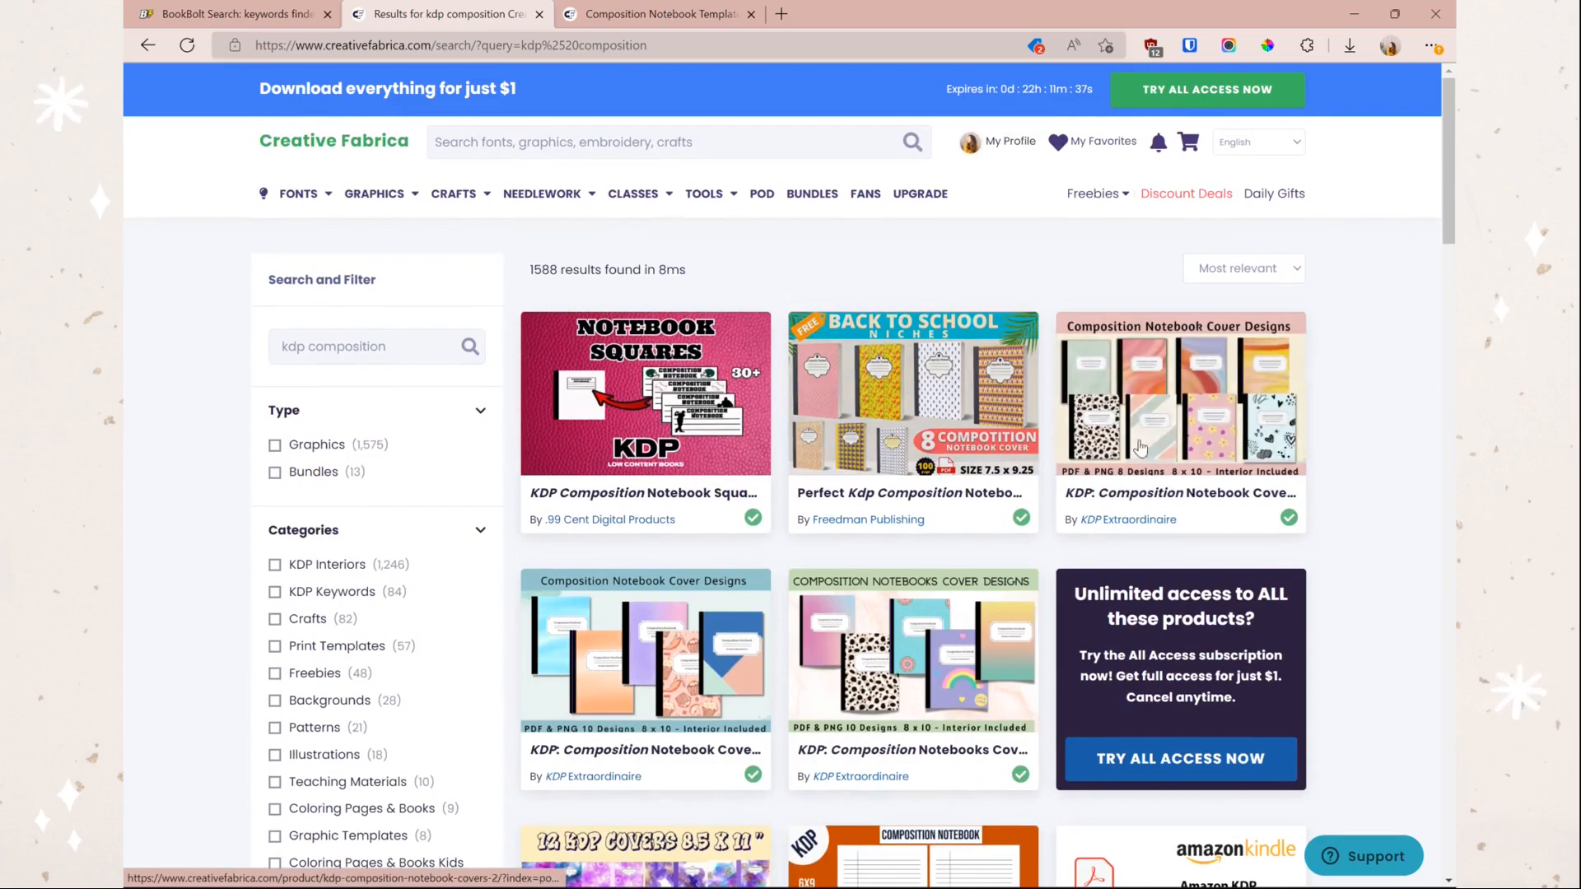
right_click(926, 382)
click(955, 396)
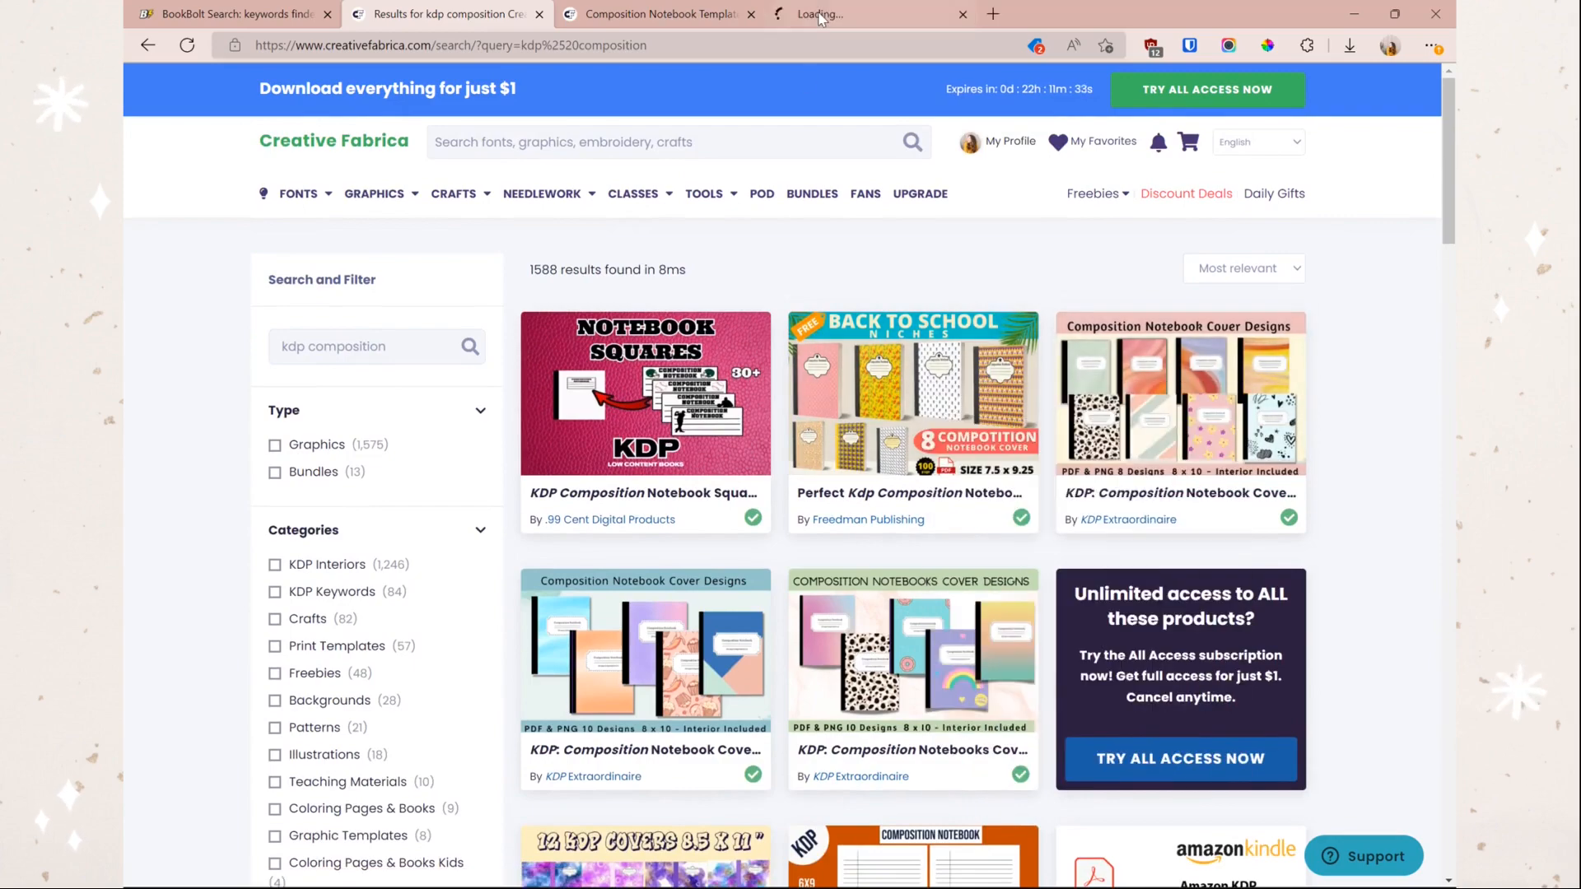
click(820, 16)
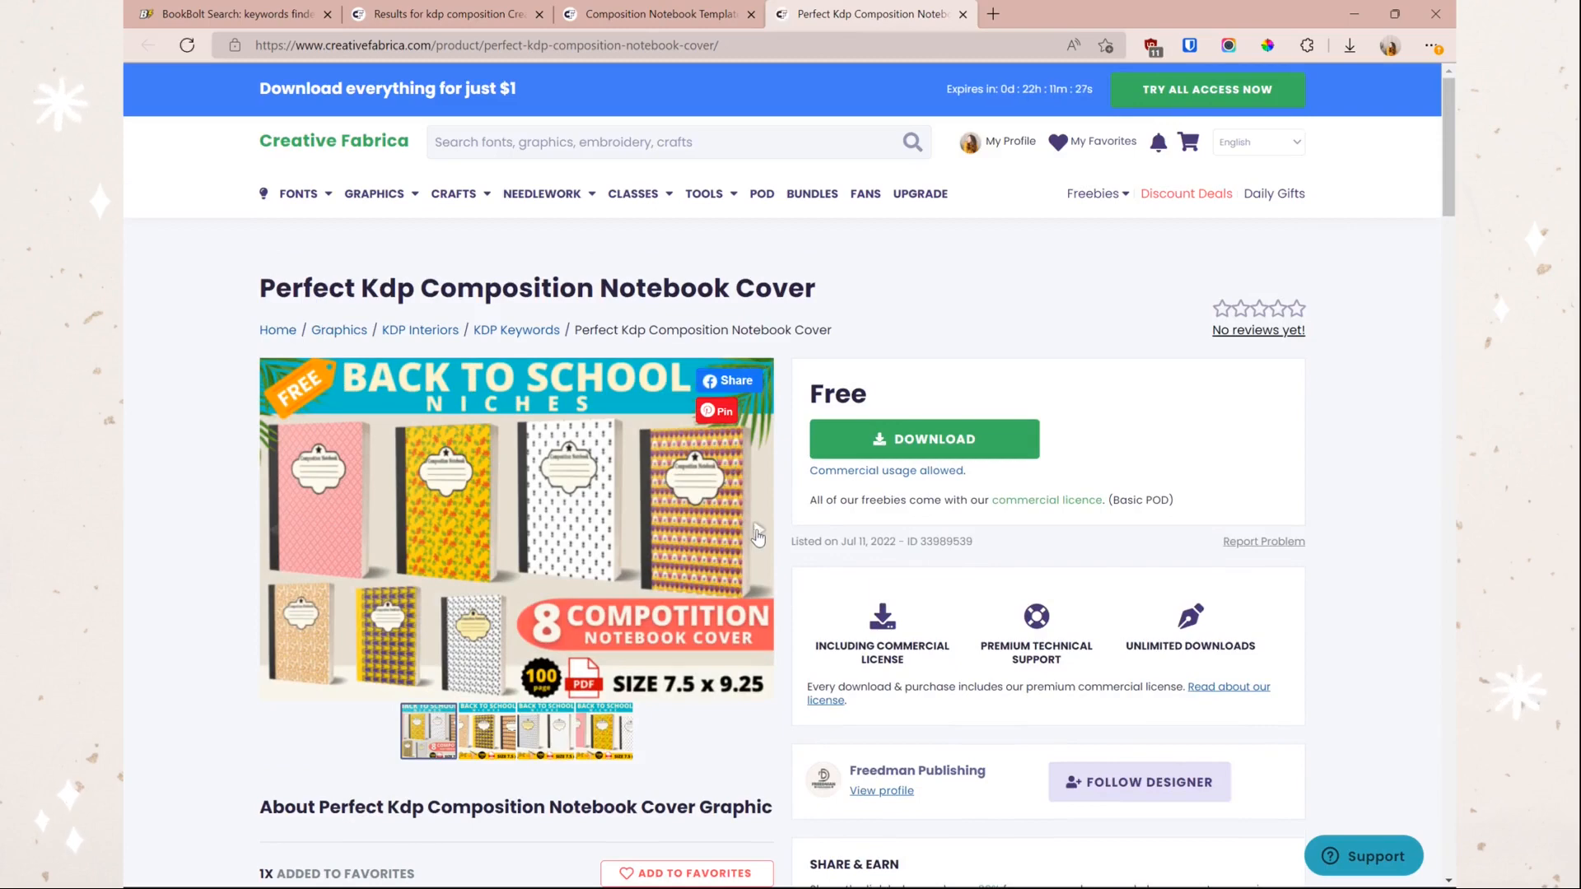
Step: Examine the preview images and product details of the Perfect Kdp Composition Notebook Cover
click(757, 531)
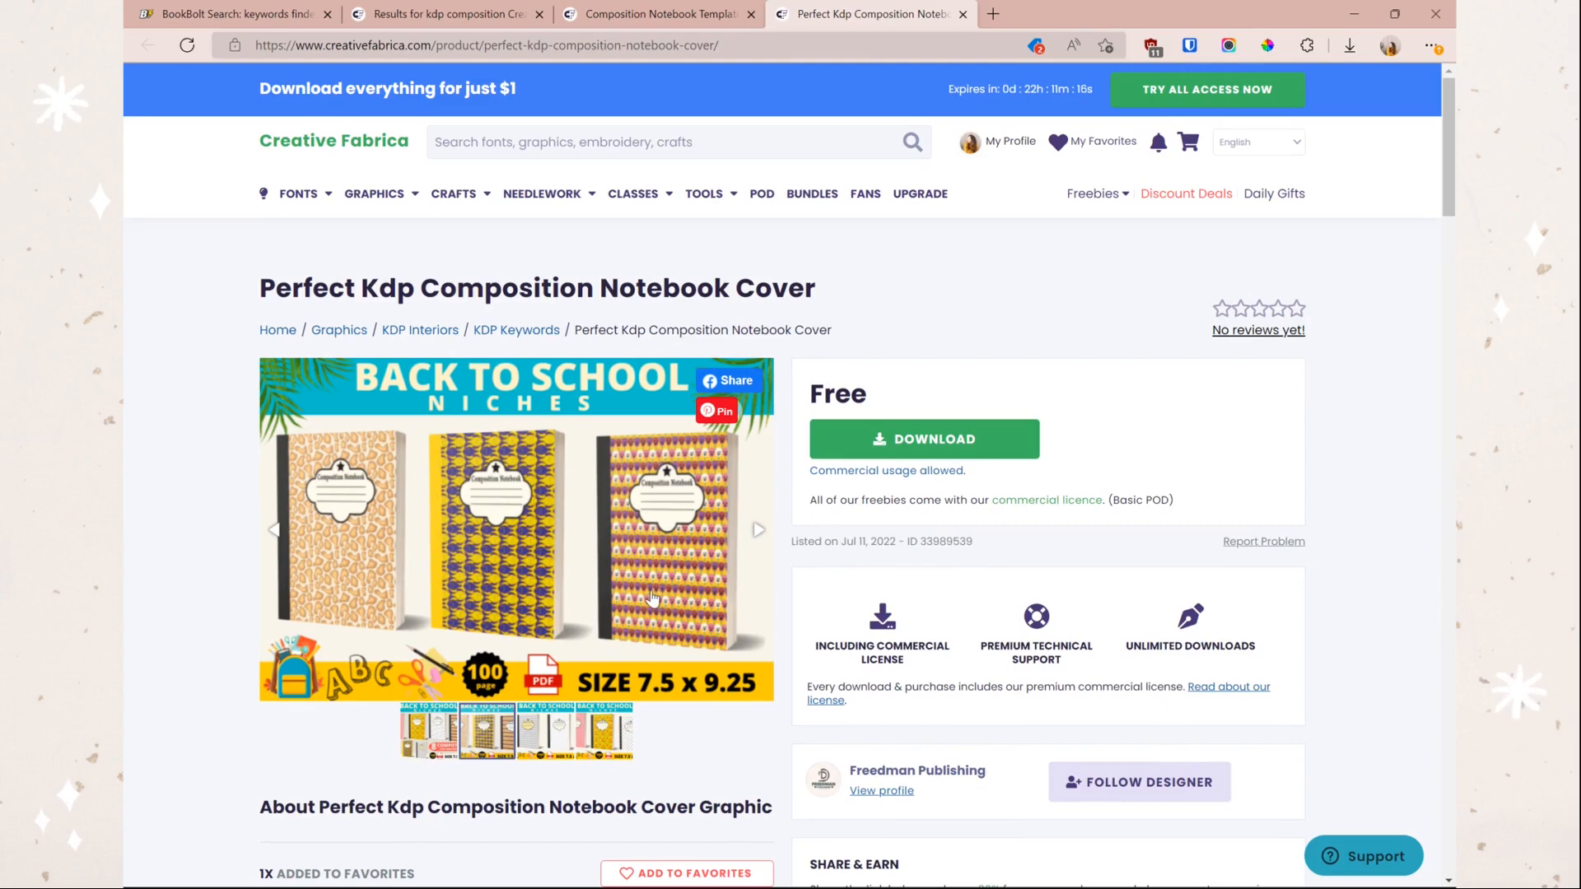
click(759, 531)
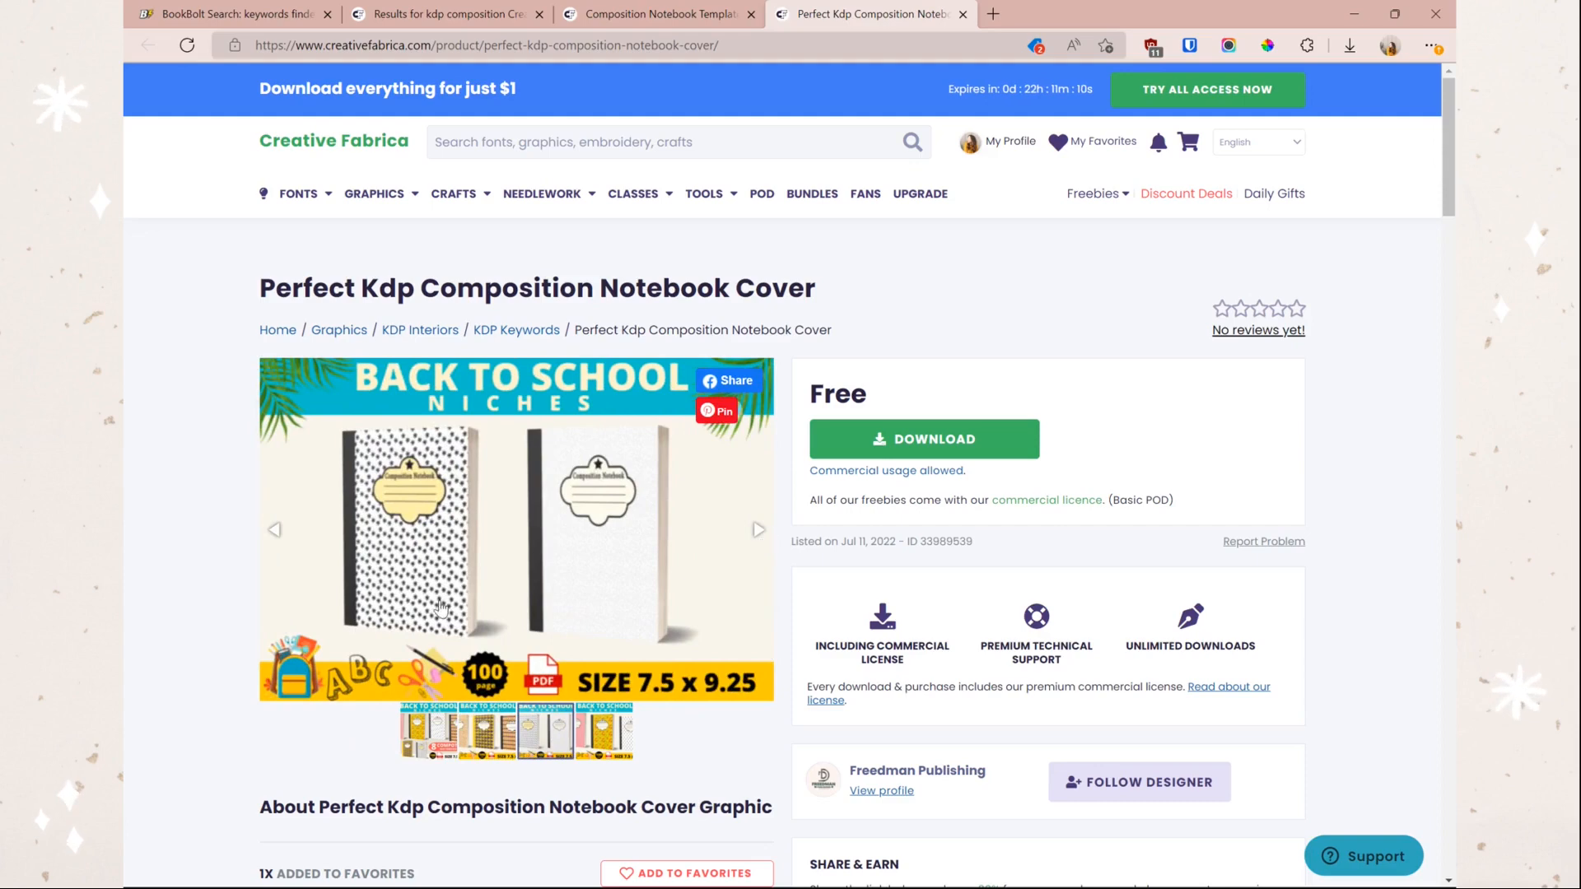
click(762, 534)
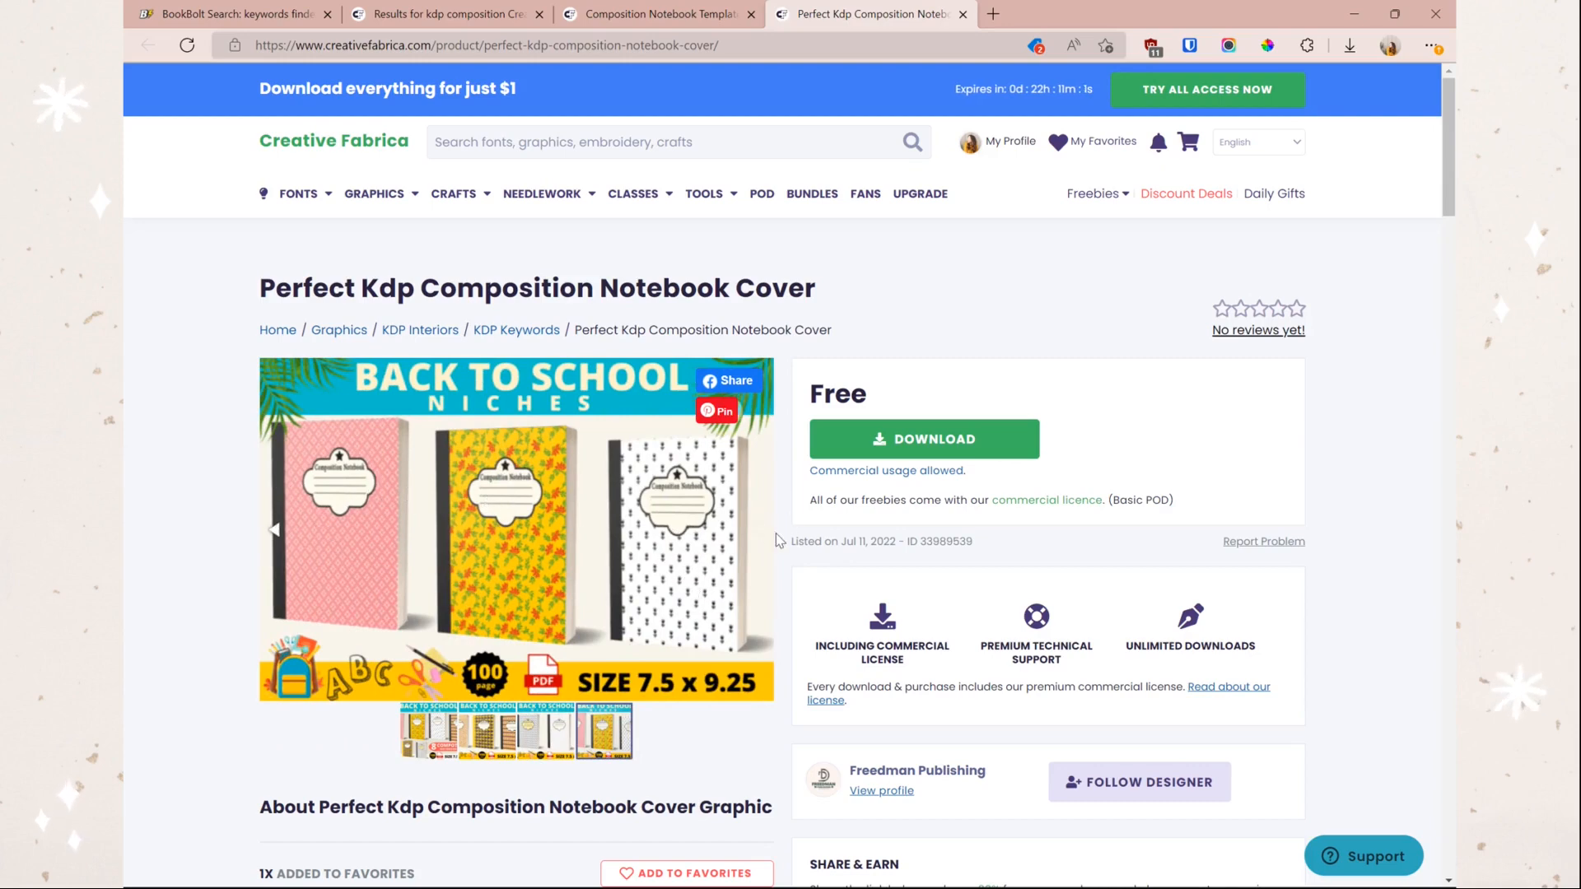
click(272, 531)
click(271, 533)
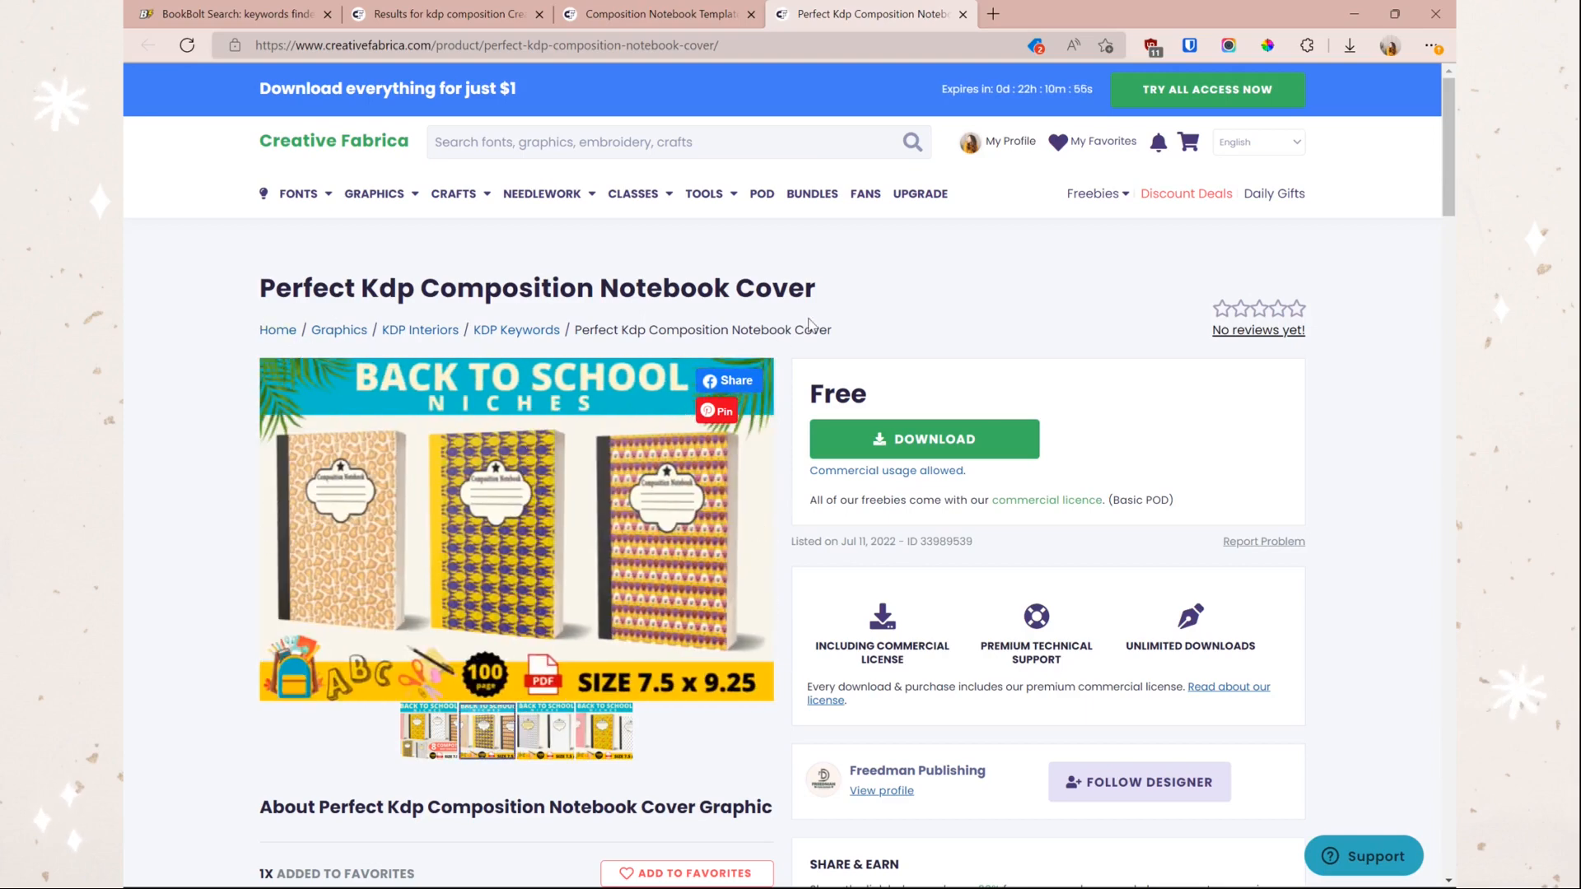
scroll(851, 486, down, 3)
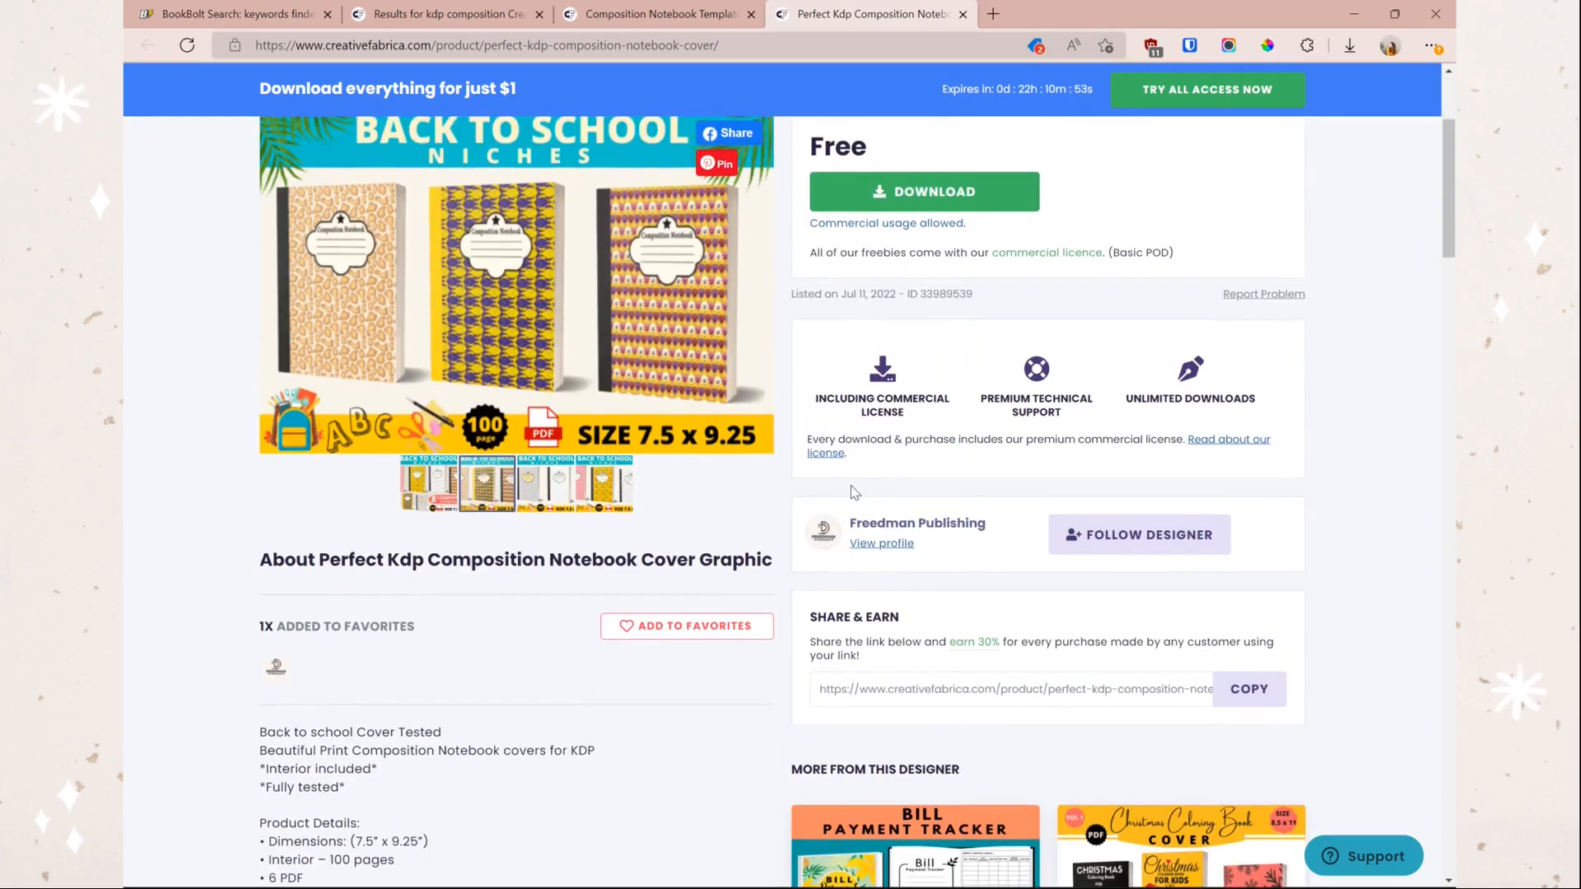
scroll(676, 559, up, 2)
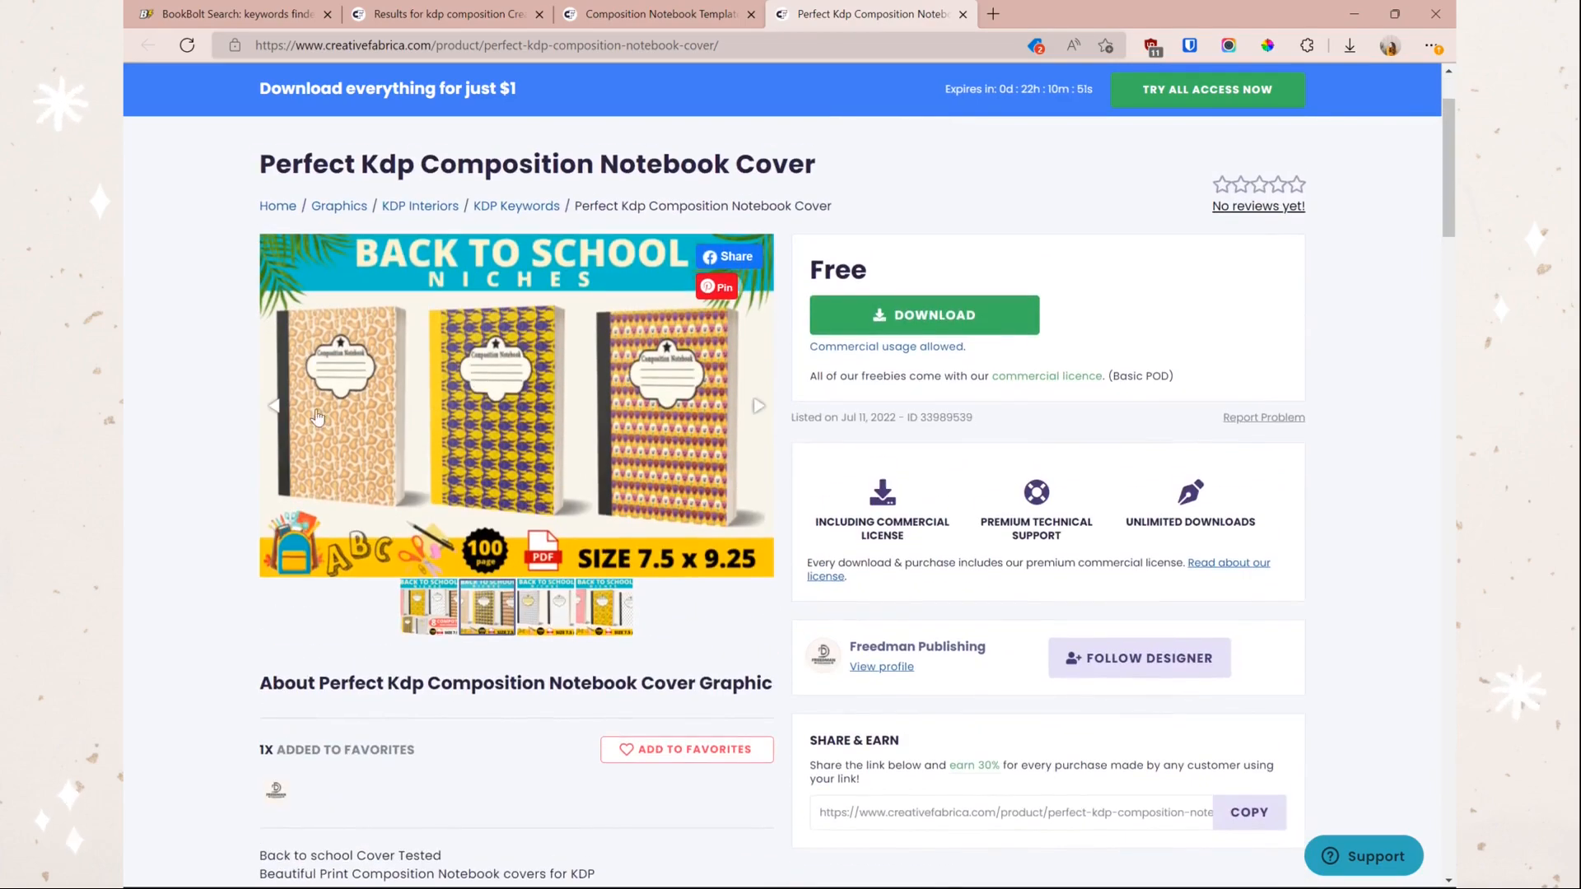
click(276, 409)
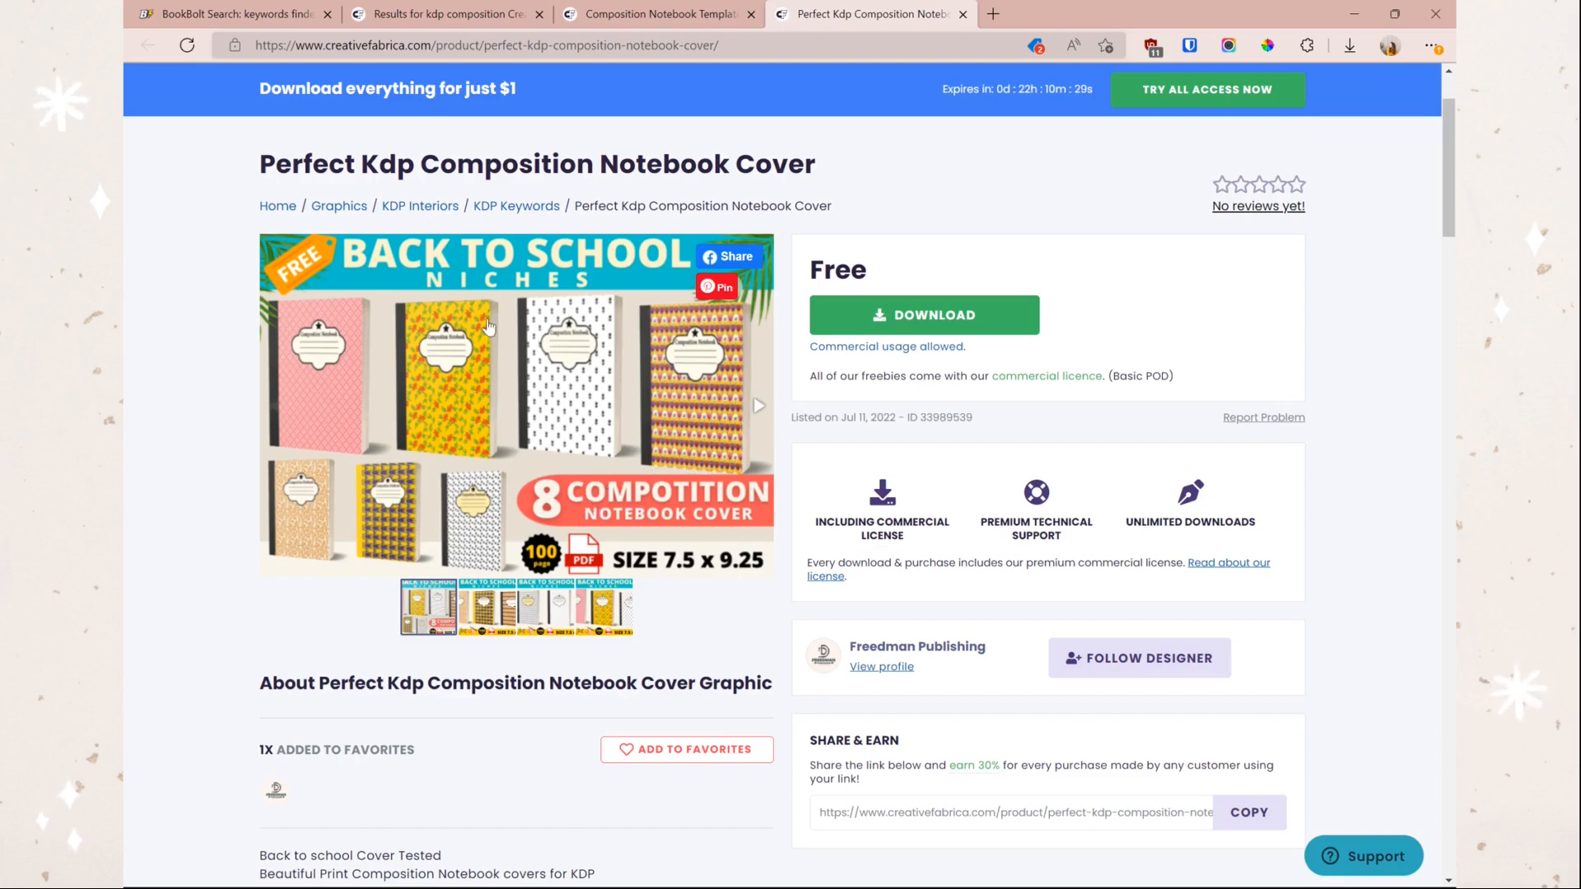
Step: Open the Editable Composition Book Canva template by Hello Interiors from the Creative Fabrica results for "kdp composition cover canva"
click(672, 14)
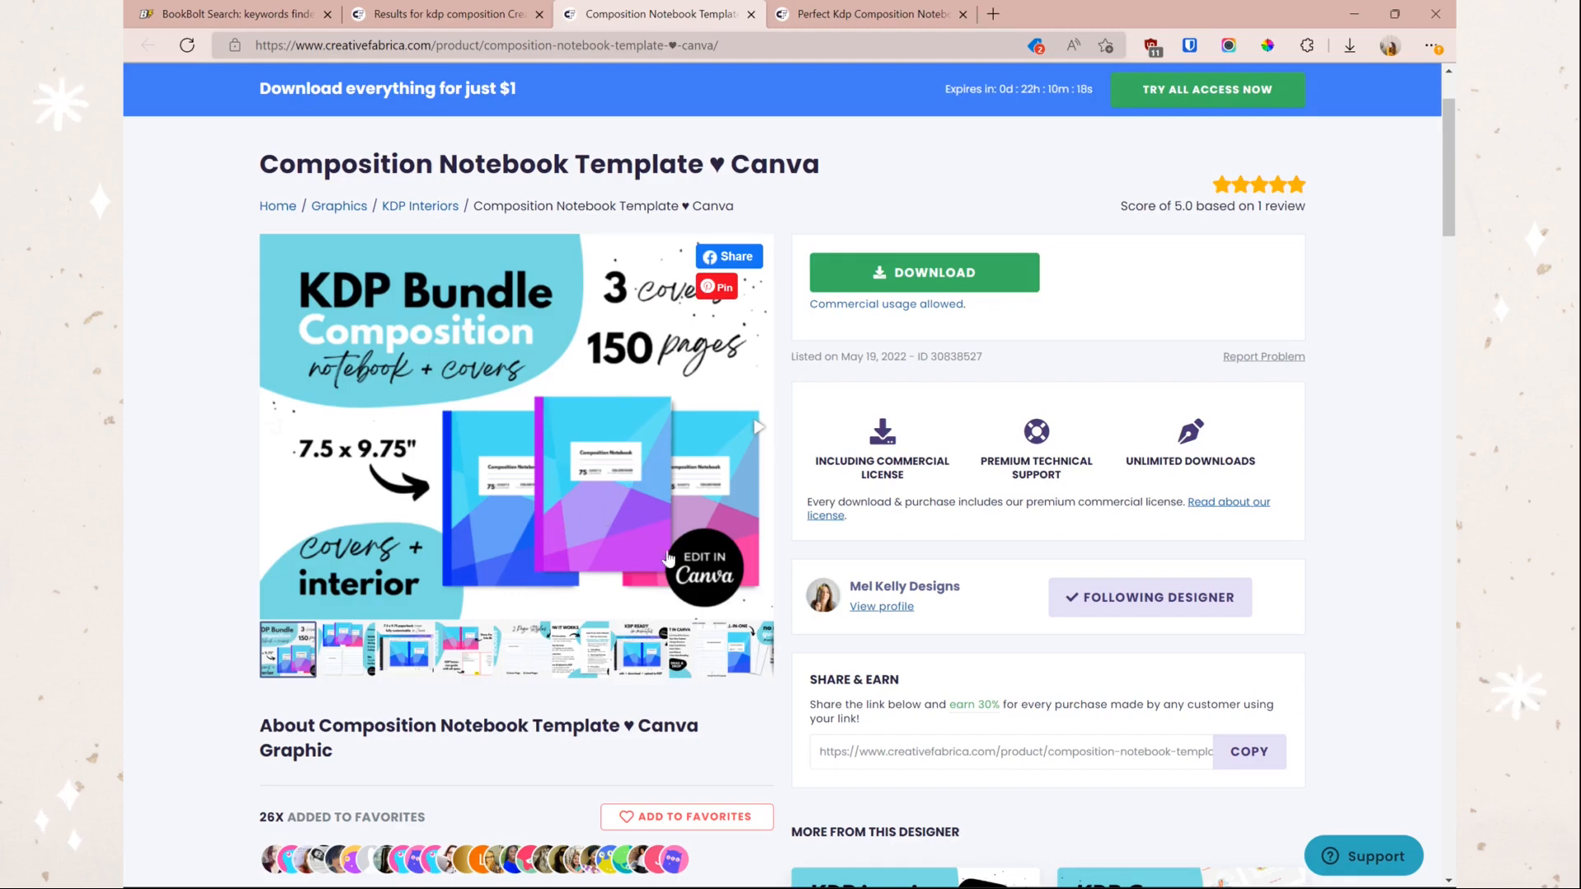
click(233, 14)
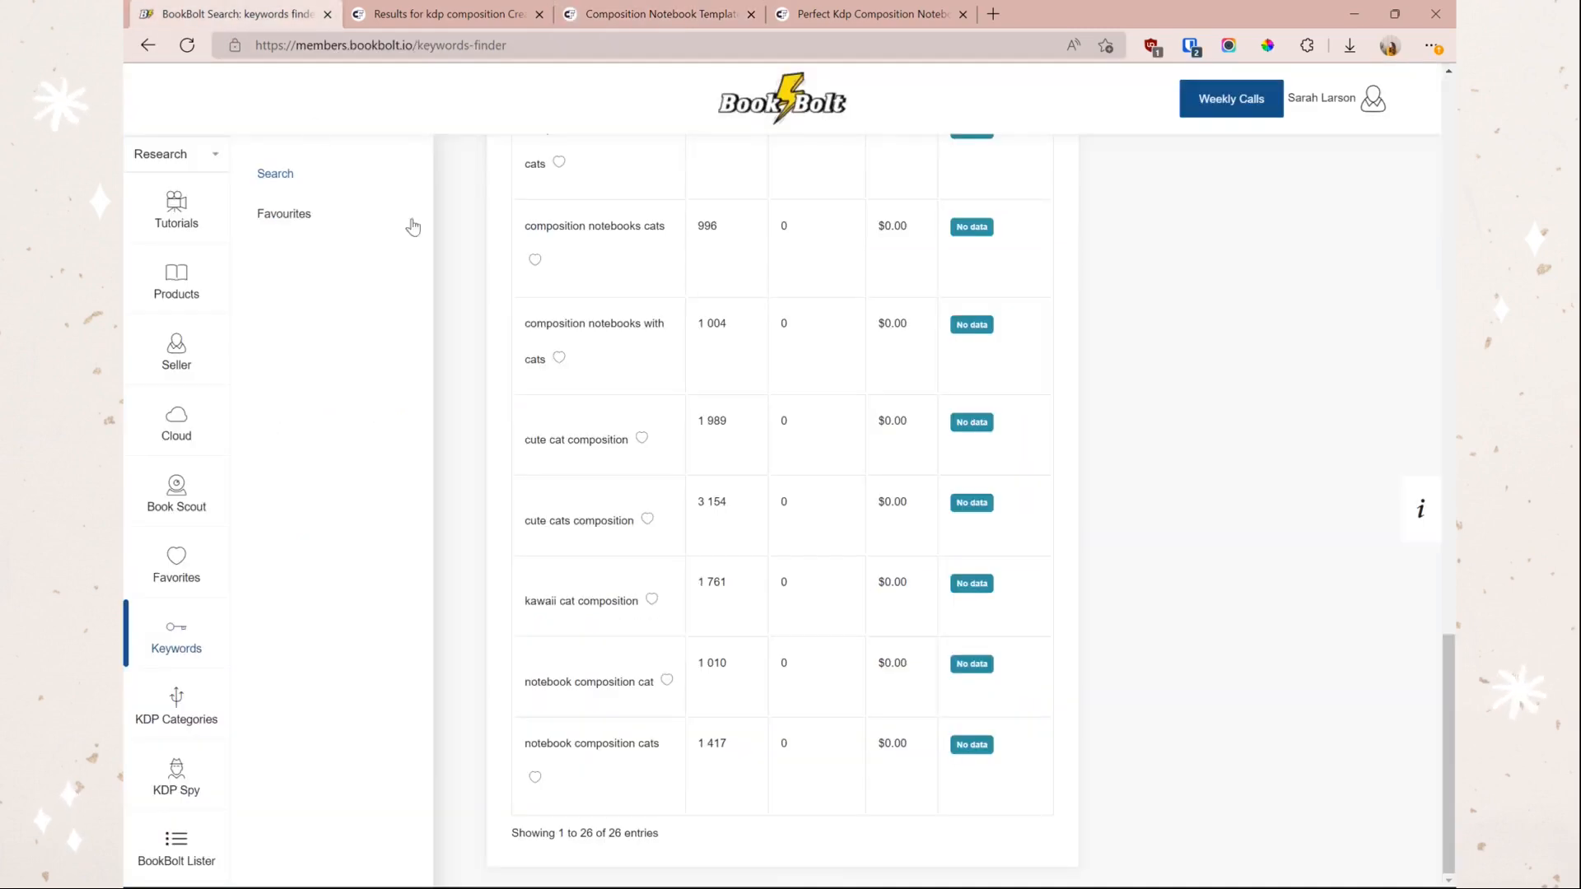
click(467, 14)
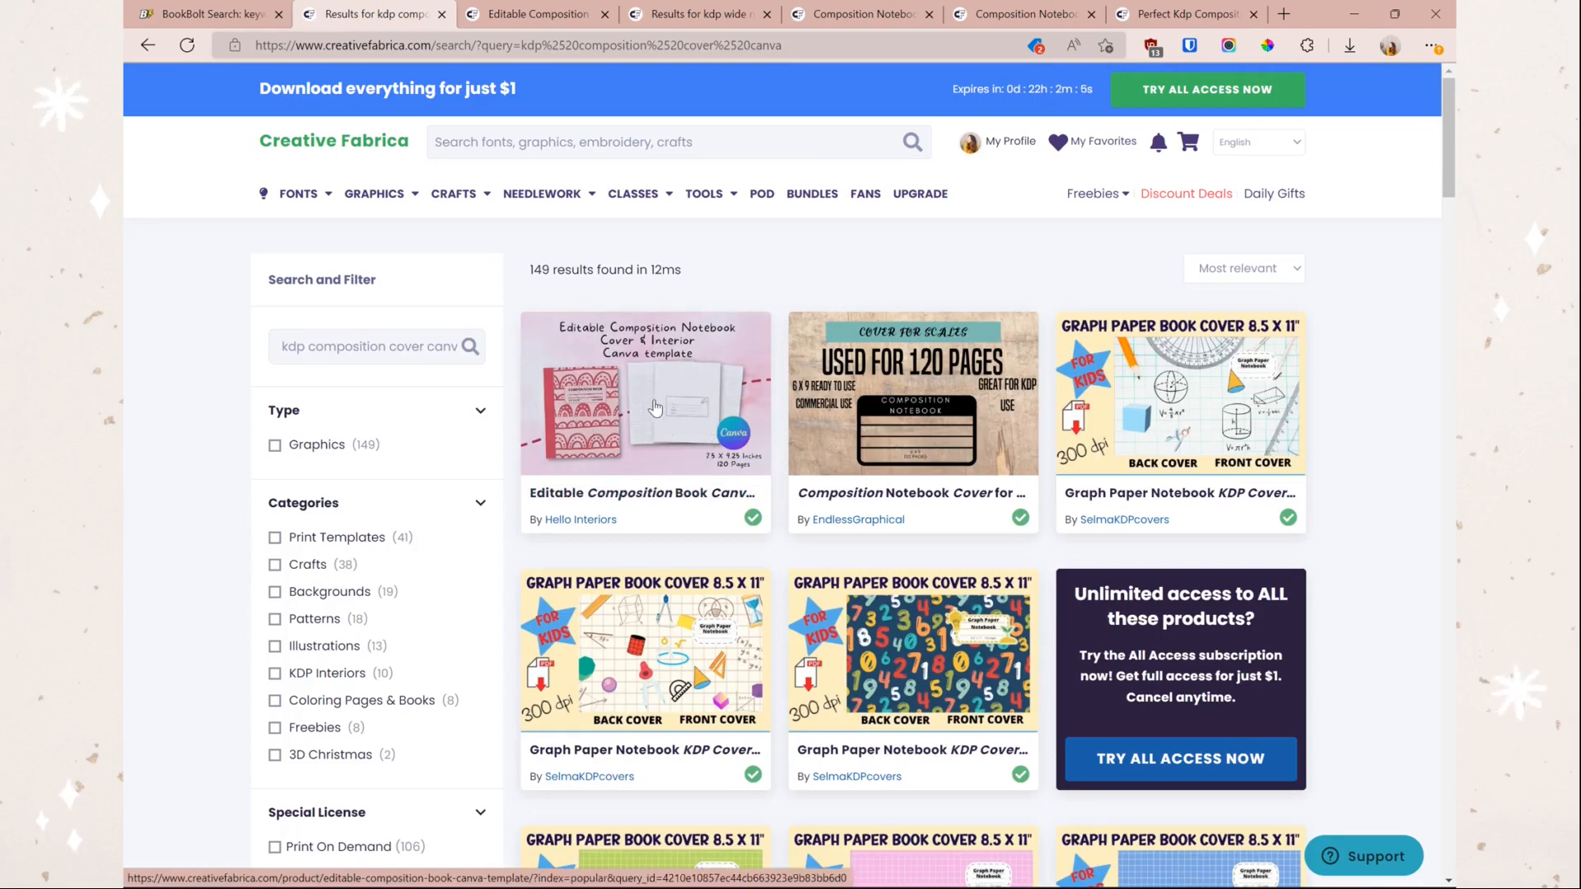
click(651, 410)
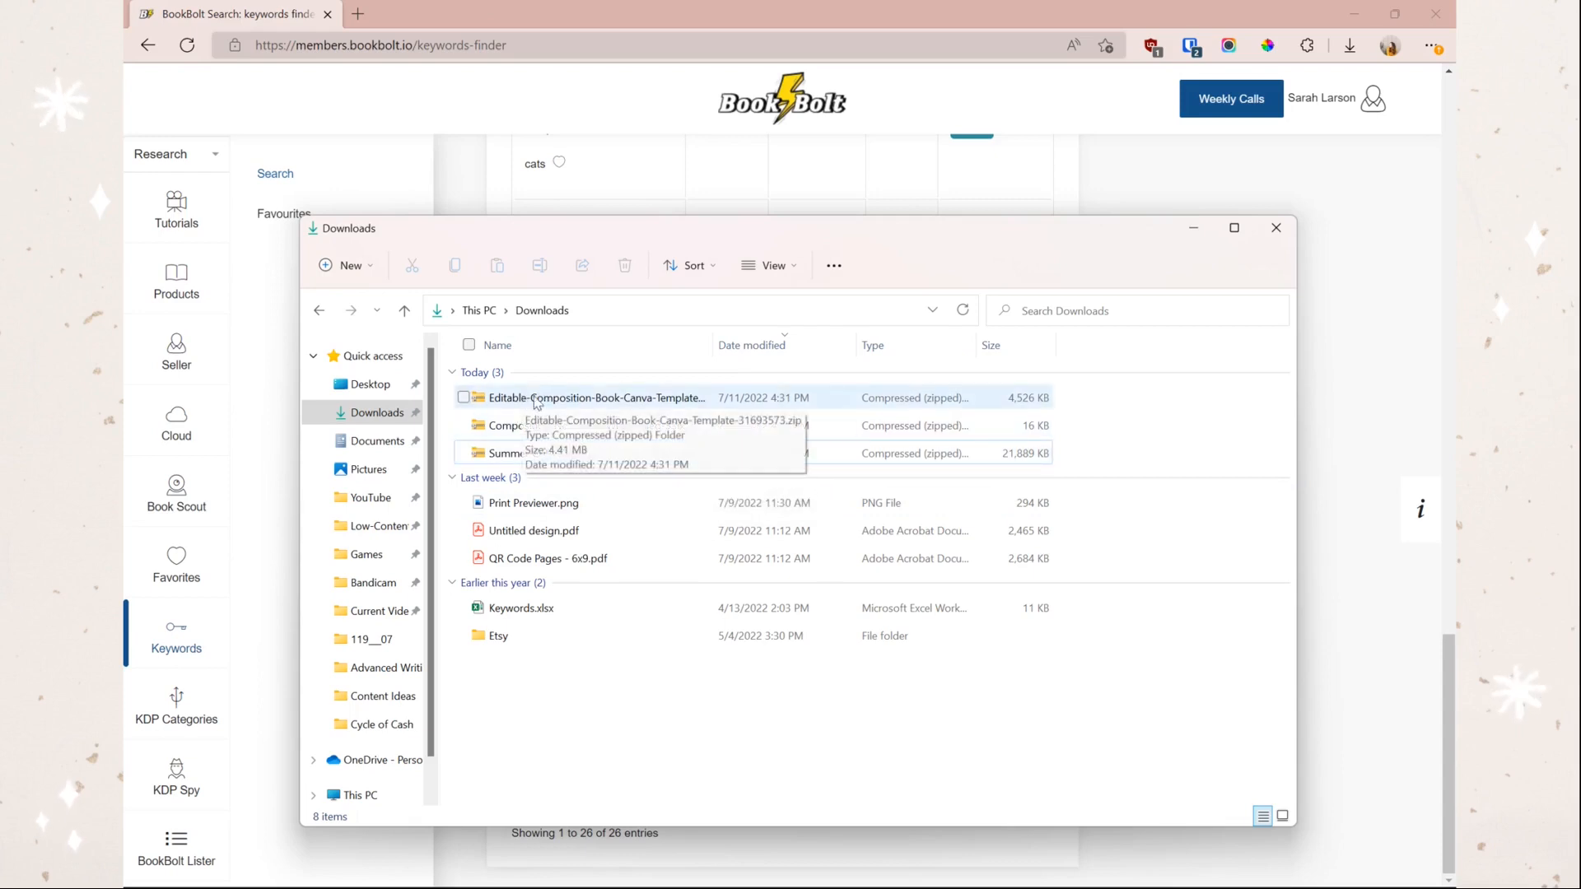
Step: Extract the downloaded Editable-Composition-Book-Canva-Template archive and open the Canva template linked in its 7.5 x 9.25 inches cover PDF
click(564, 400)
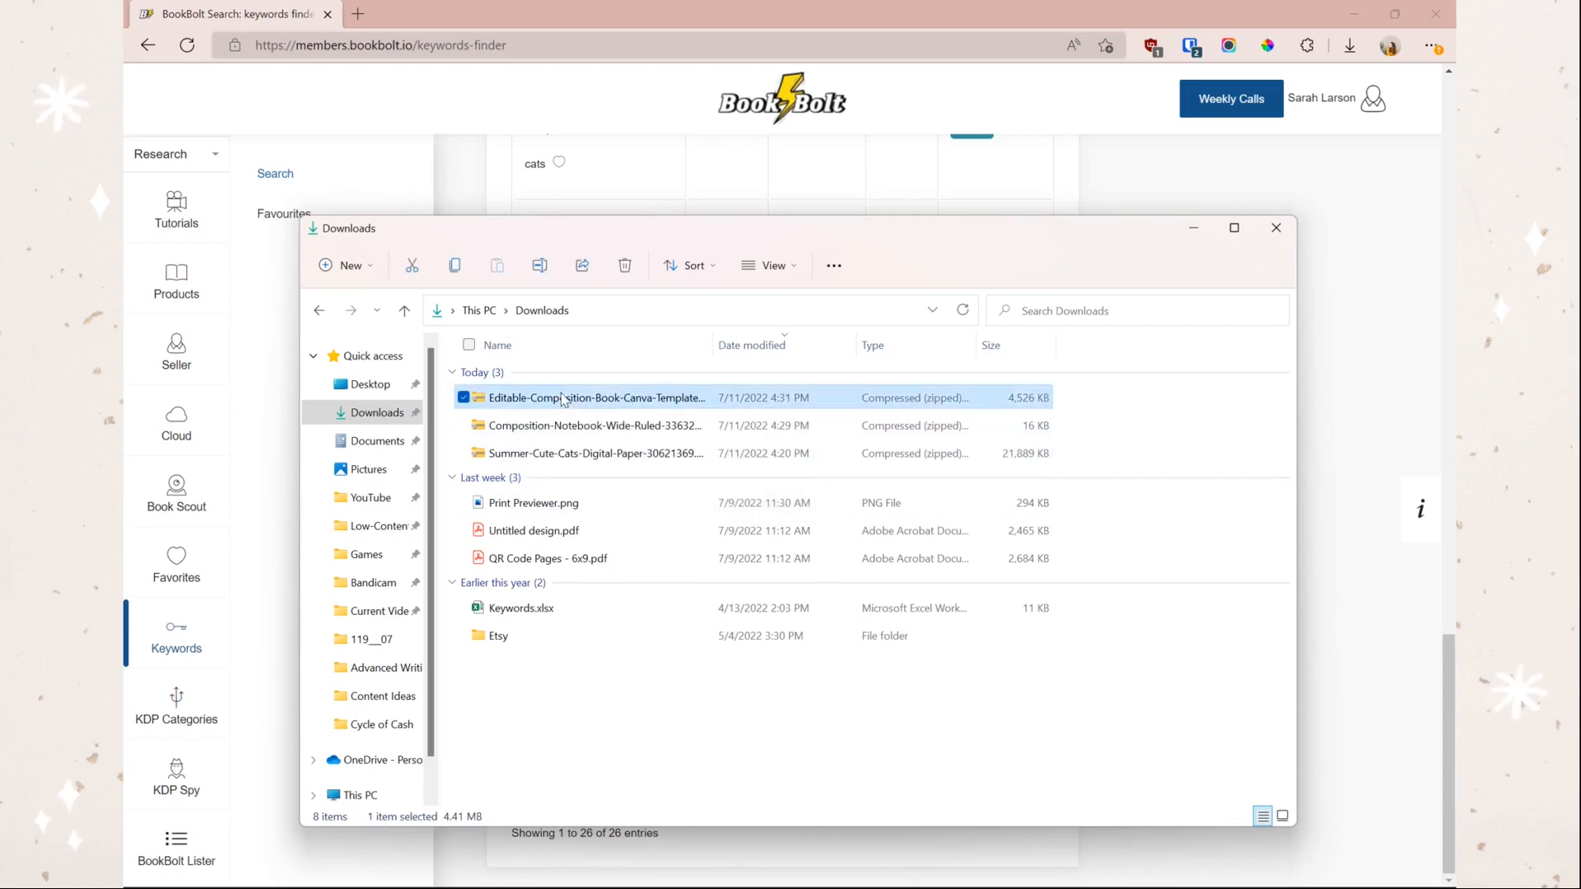
click(861, 265)
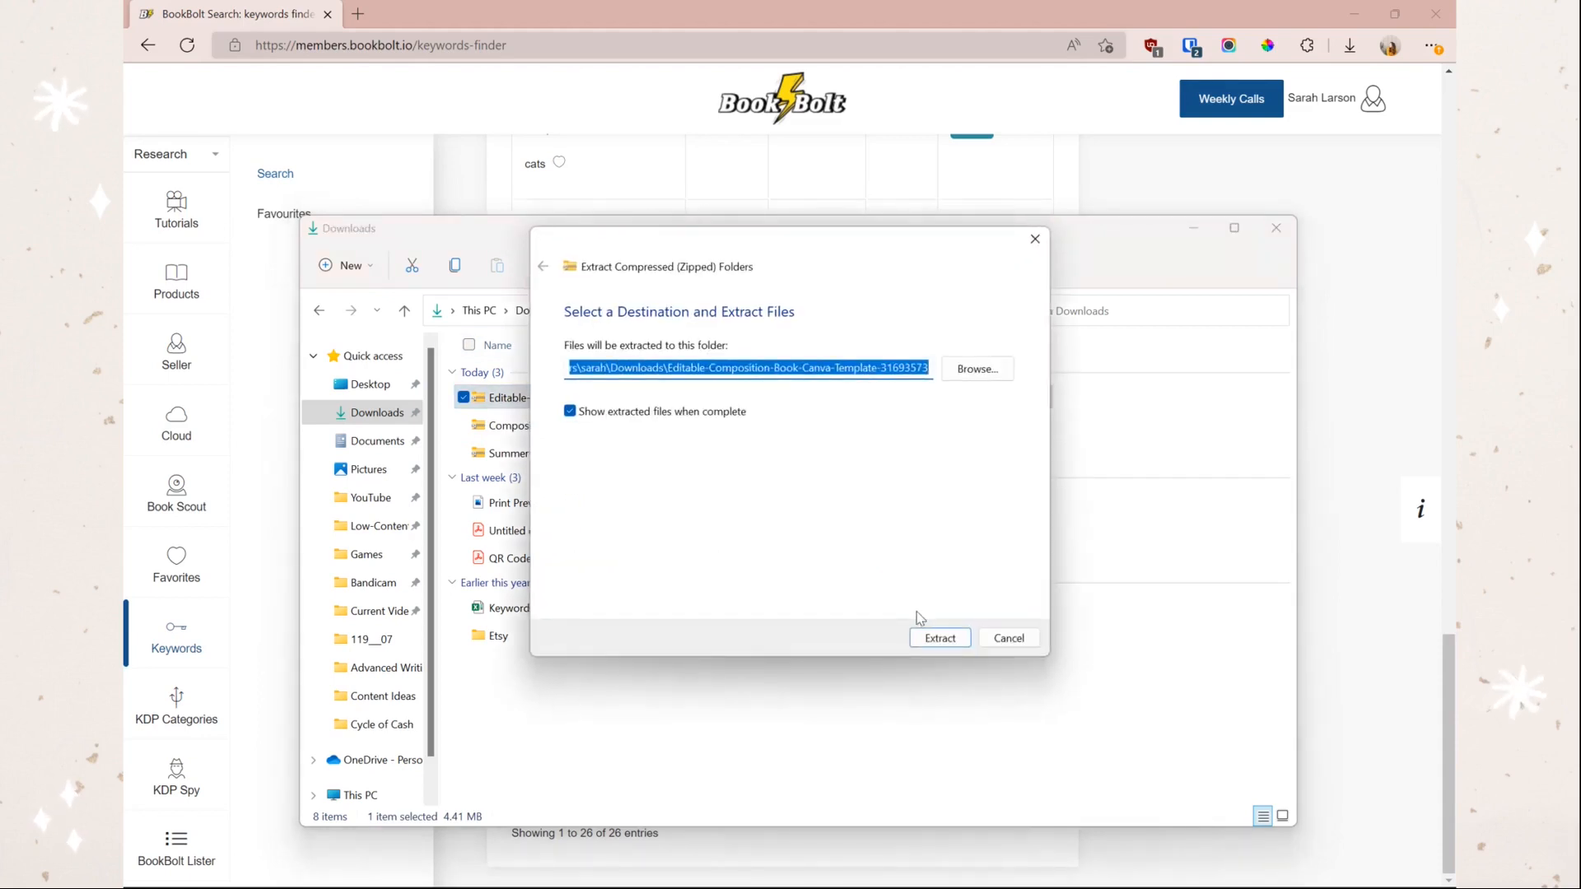
click(939, 635)
double_click(618, 426)
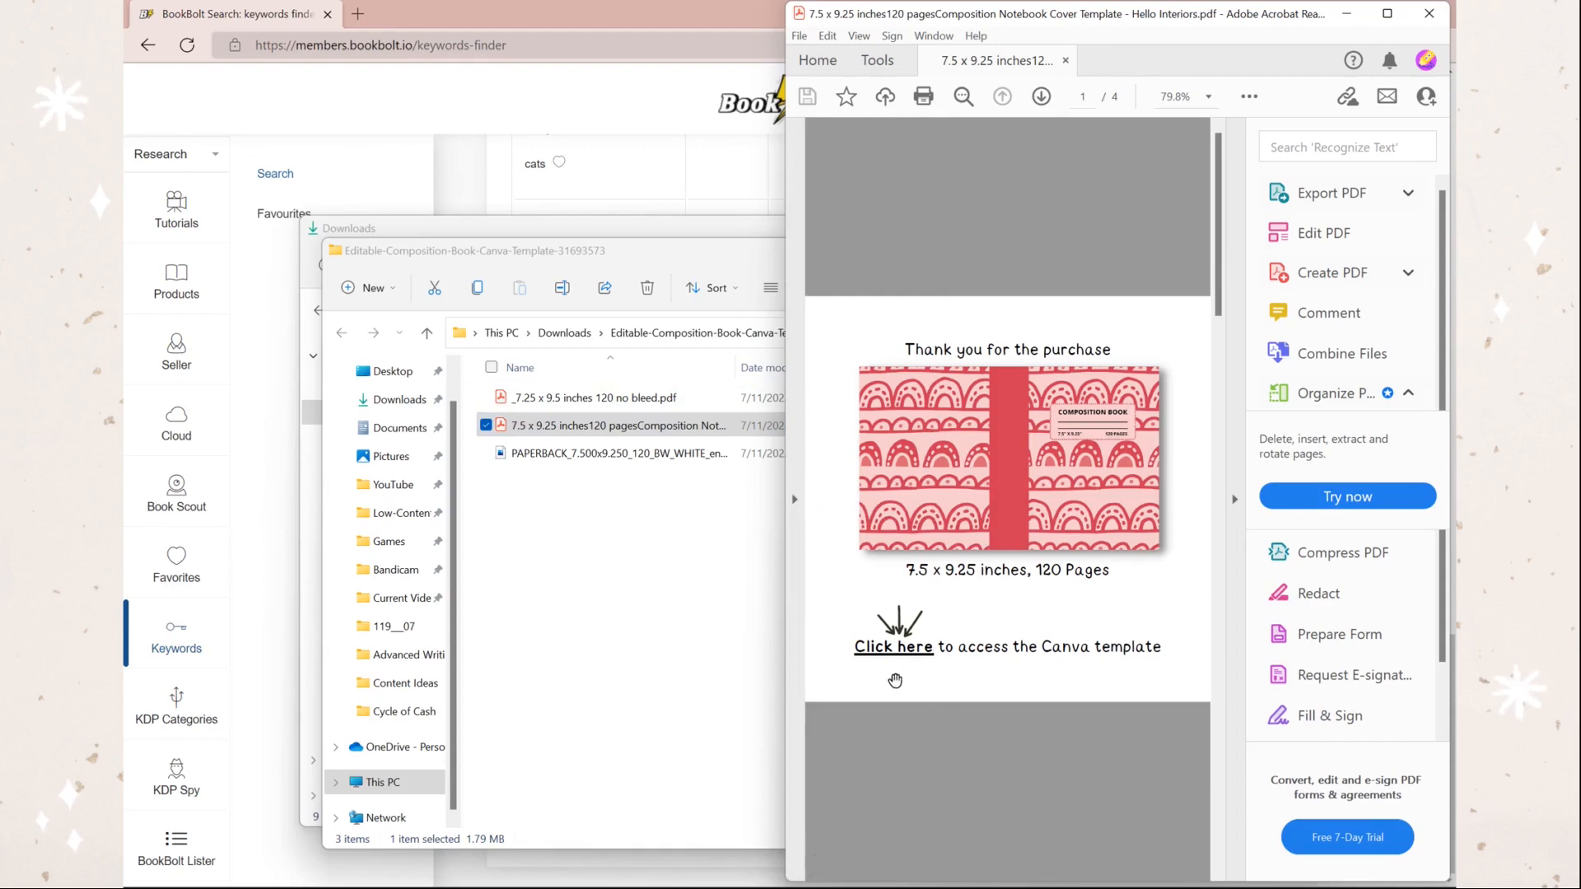
click(910, 690)
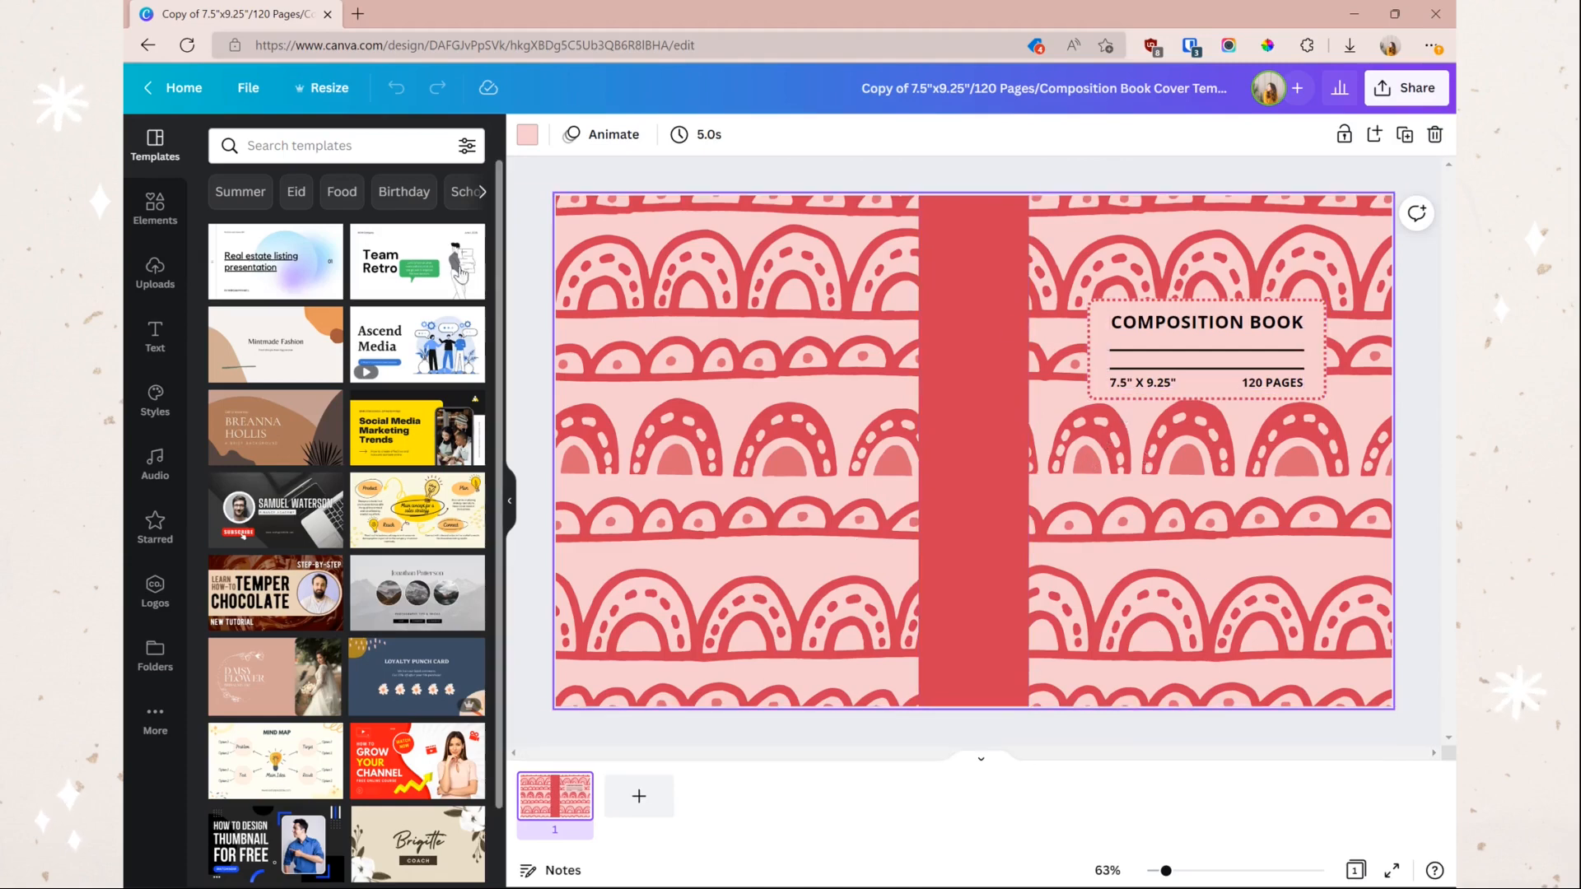
Step: Open the KDP Cover Calculator in a new tab and specify a paperback with black & white interior, white paper and left-to-right page turn
click(359, 14)
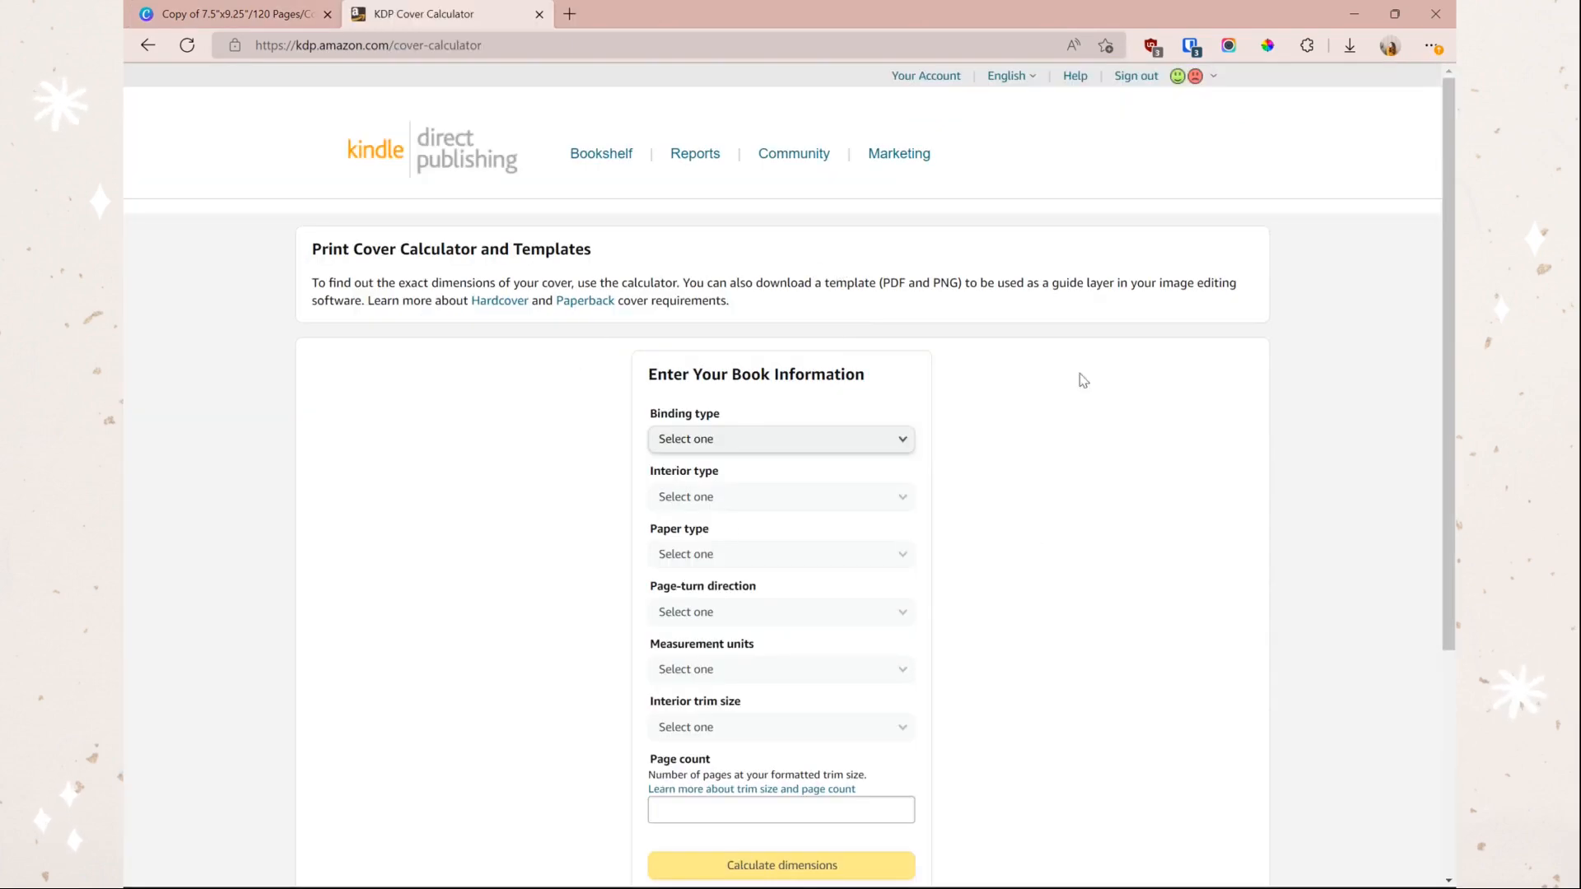
click(706, 438)
click(723, 457)
click(723, 497)
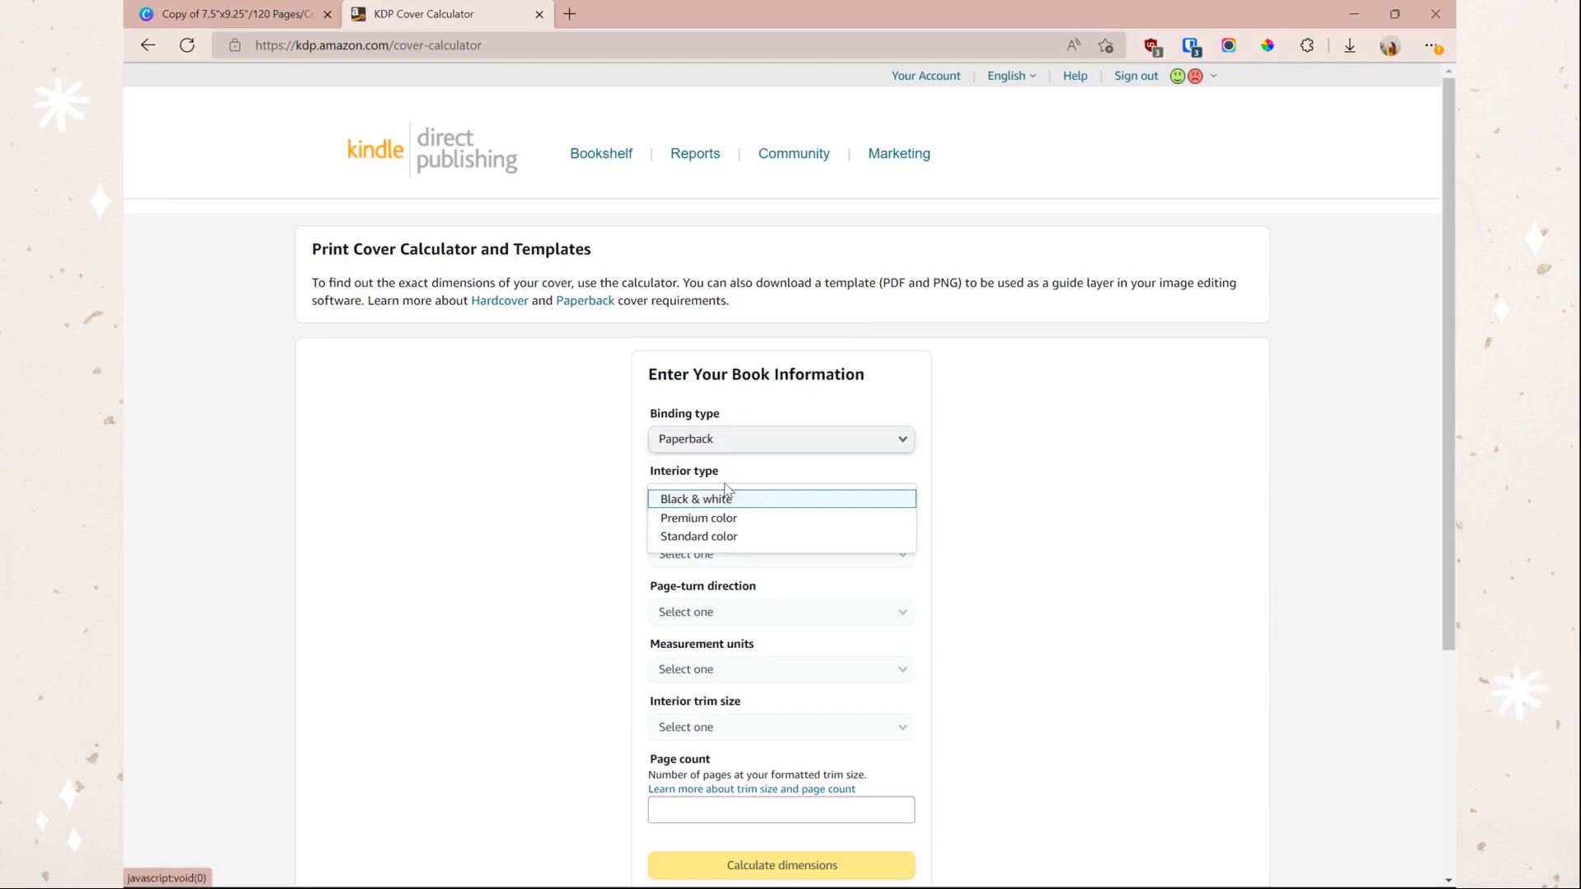
click(729, 497)
click(751, 547)
click(728, 576)
click(727, 614)
click(728, 615)
scroll(682, 506, down, 2)
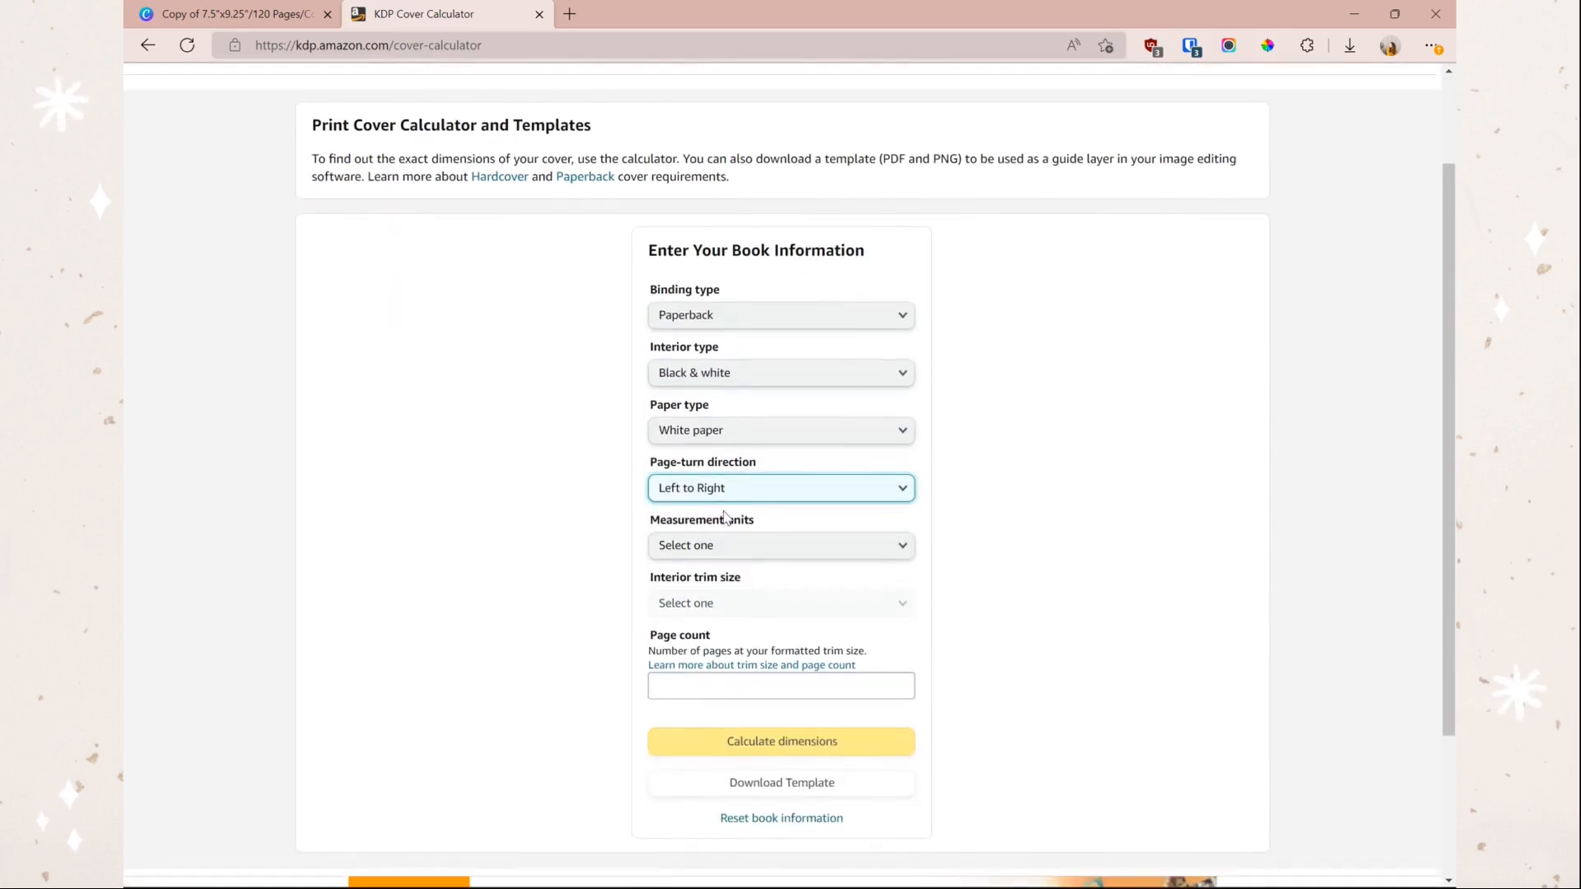
Step: Calculate the cover dimensions in inches for a 7.5 x 9.25 in trim size and 200 pages
click(722, 549)
click(711, 563)
click(713, 553)
click(714, 552)
click(714, 598)
click(714, 599)
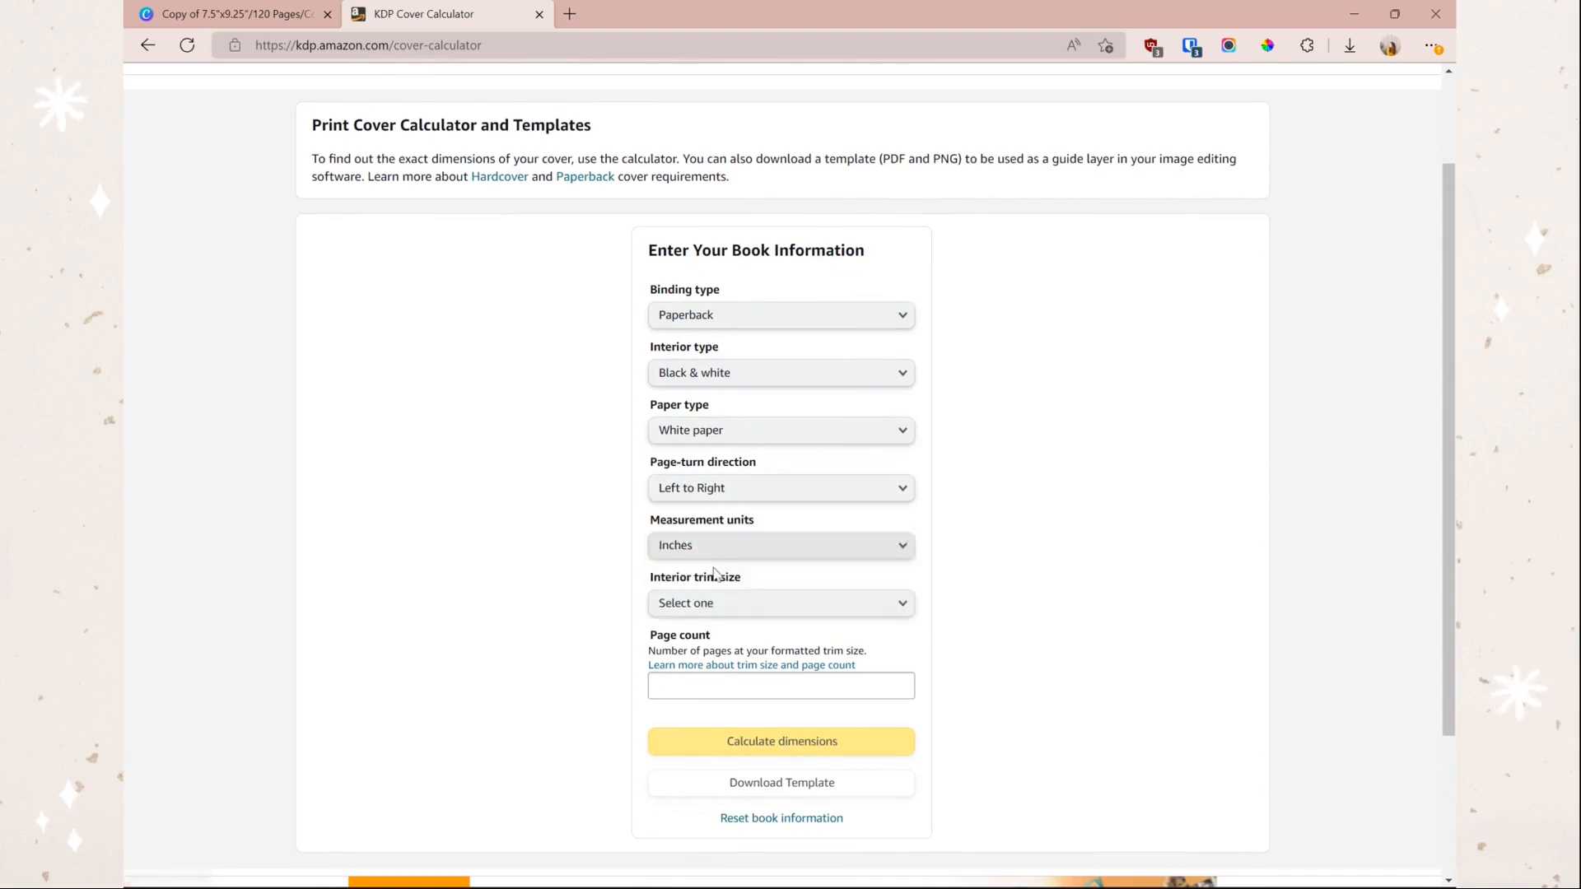
click(715, 598)
click(712, 599)
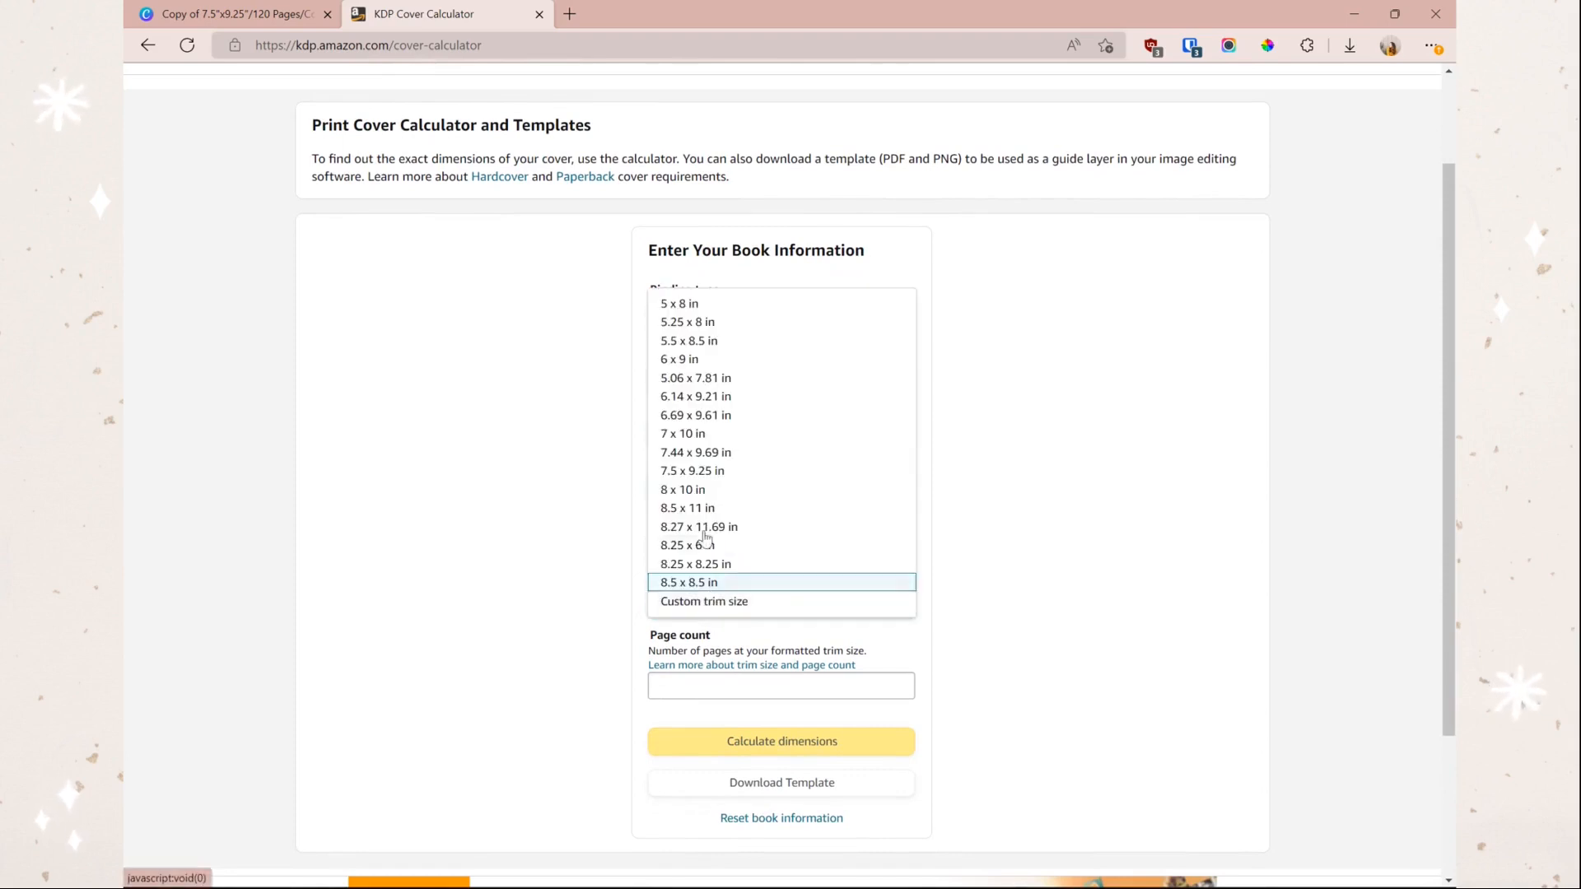
click(708, 471)
click(712, 685)
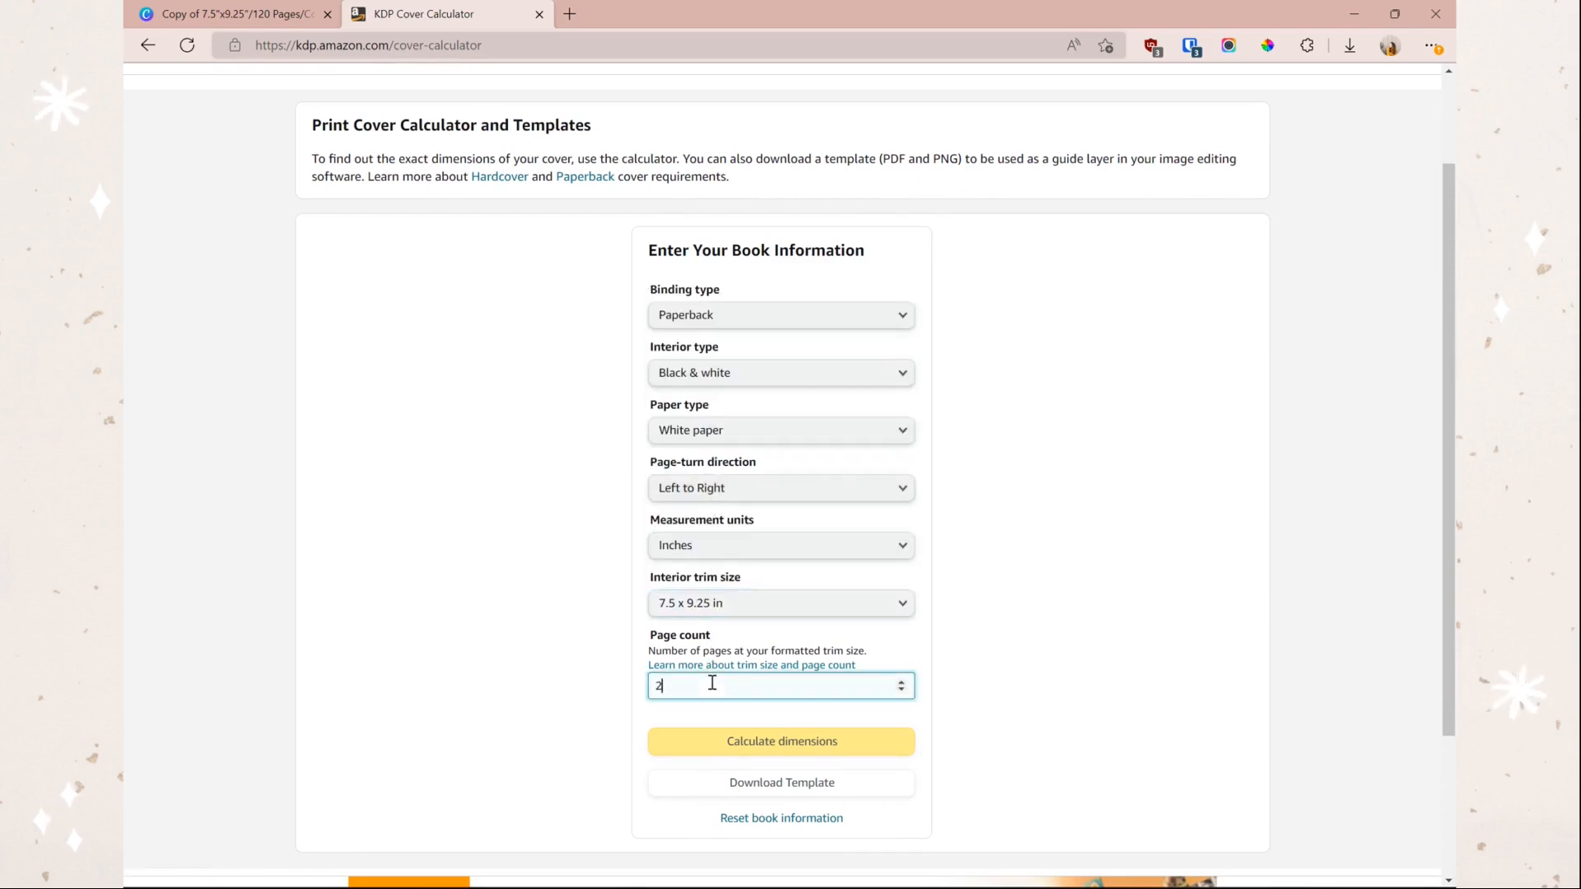
key(Return)
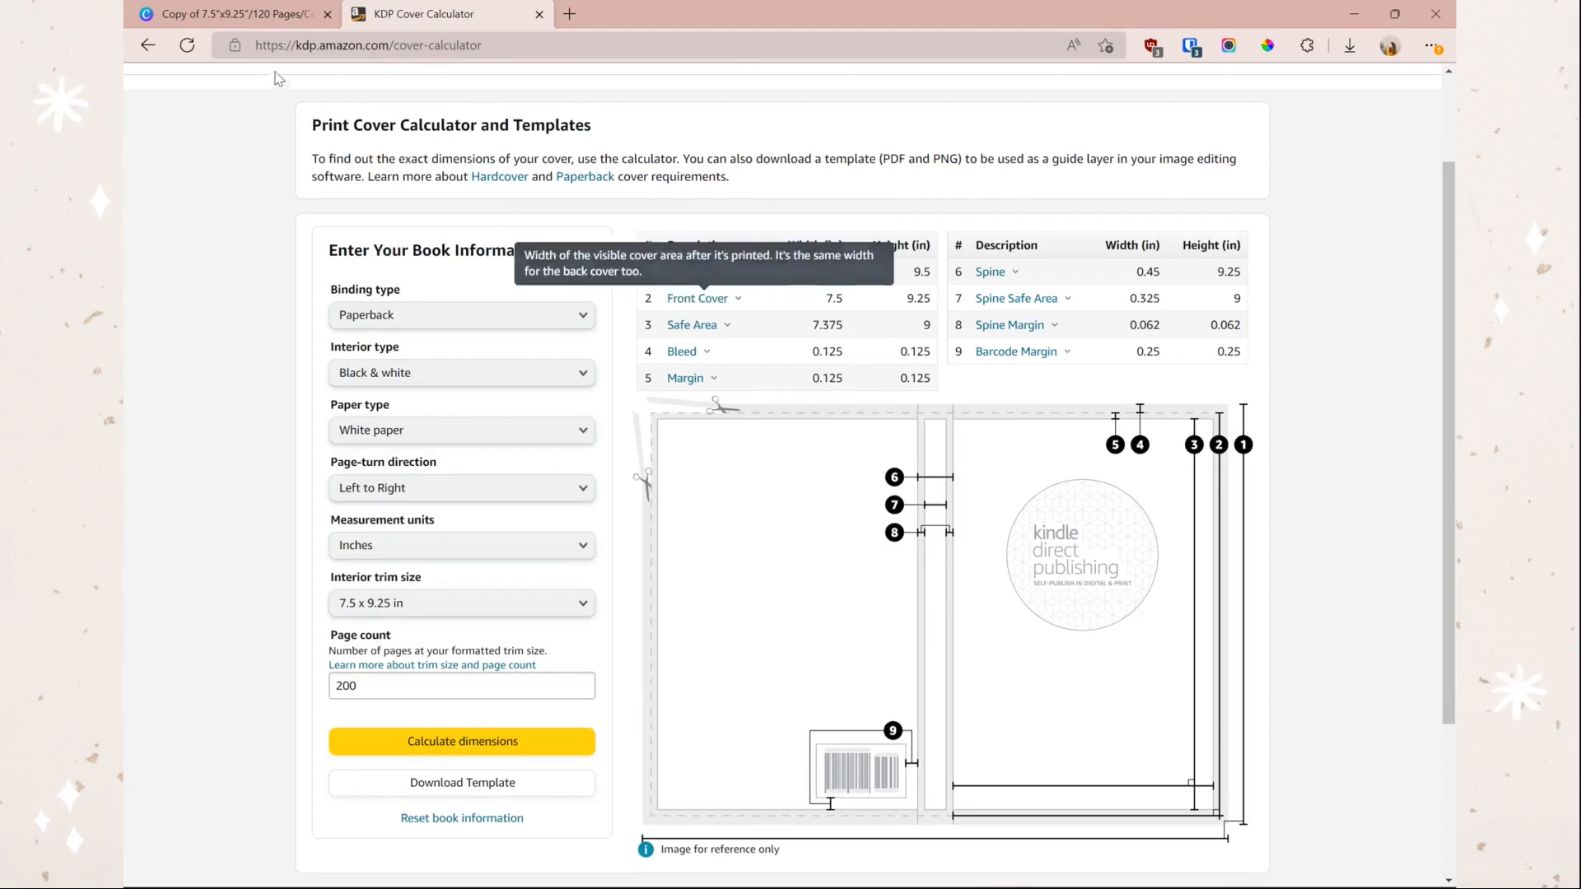
Step: Resize the Canva cover design to the calculator's full cover size of 15.7 x 9.5 in
click(272, 16)
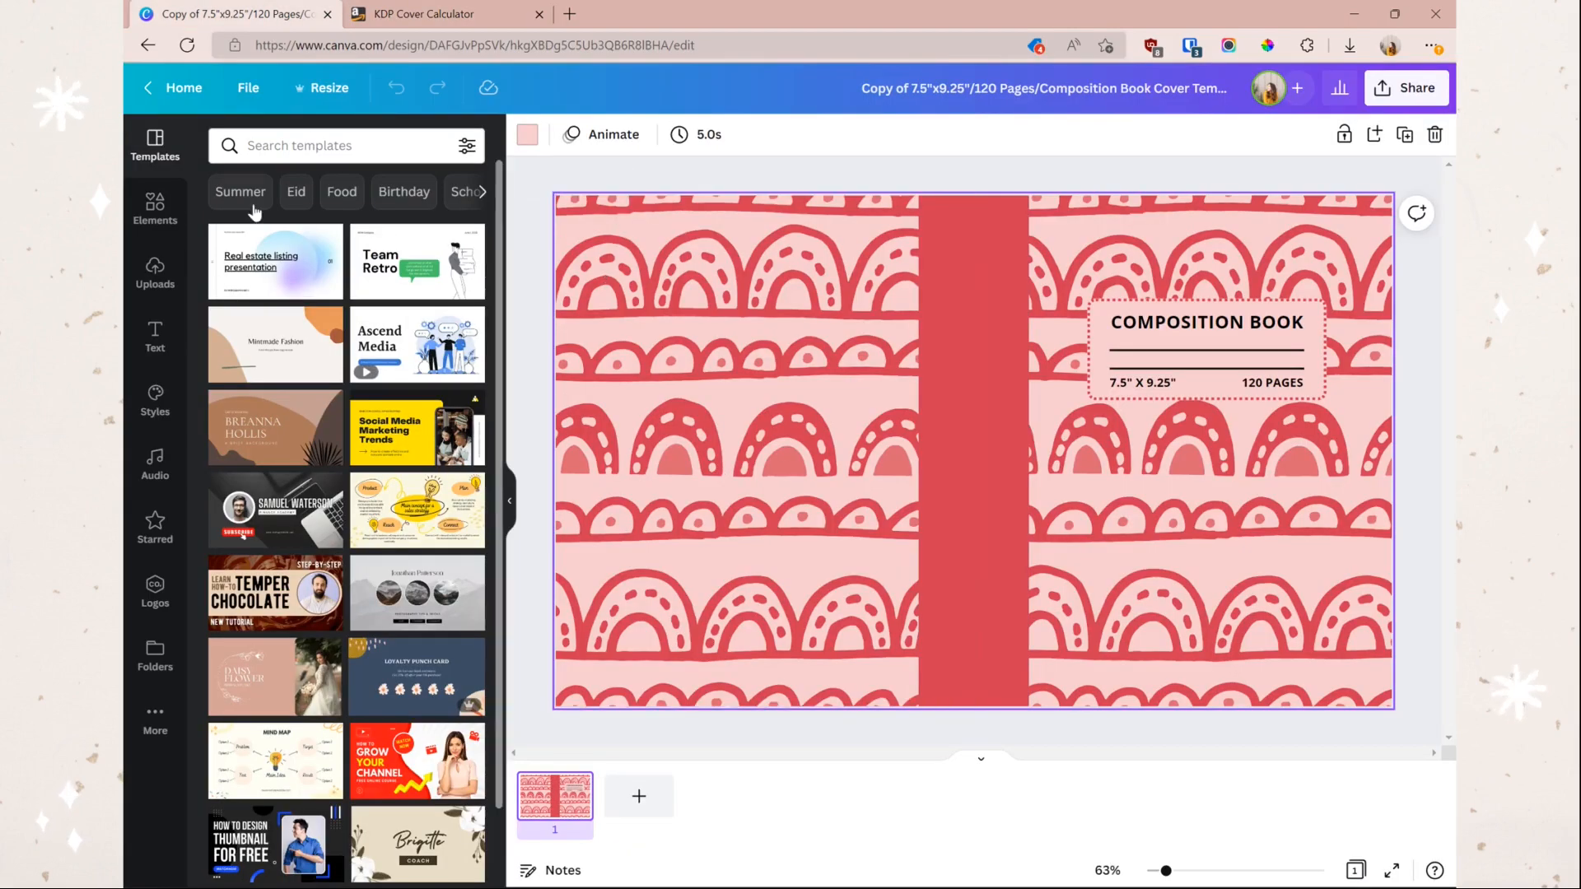
click(321, 90)
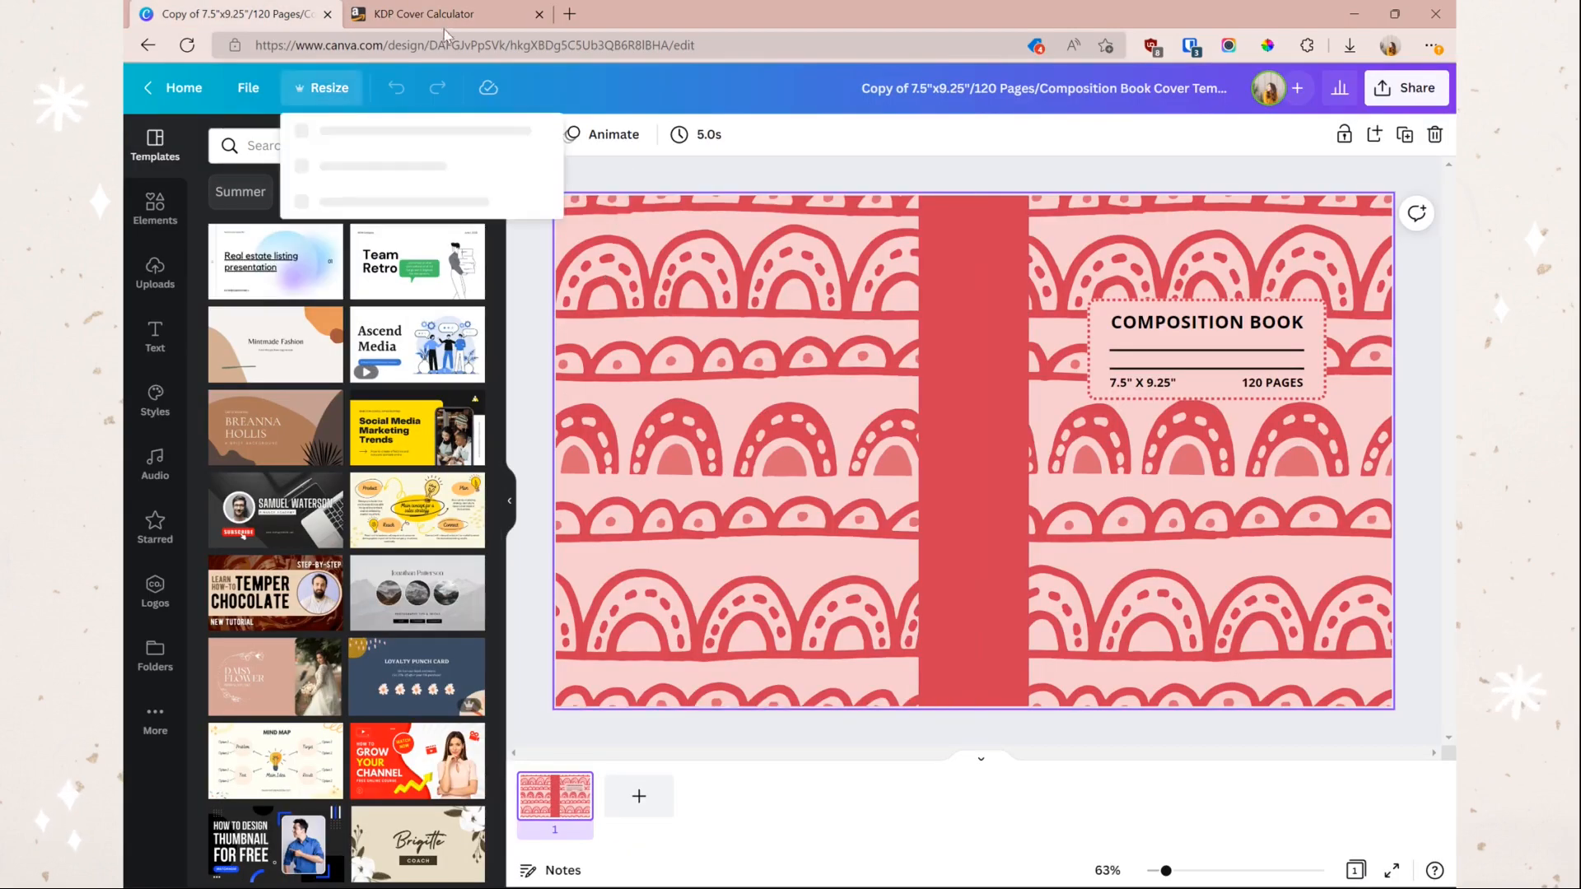
click(428, 14)
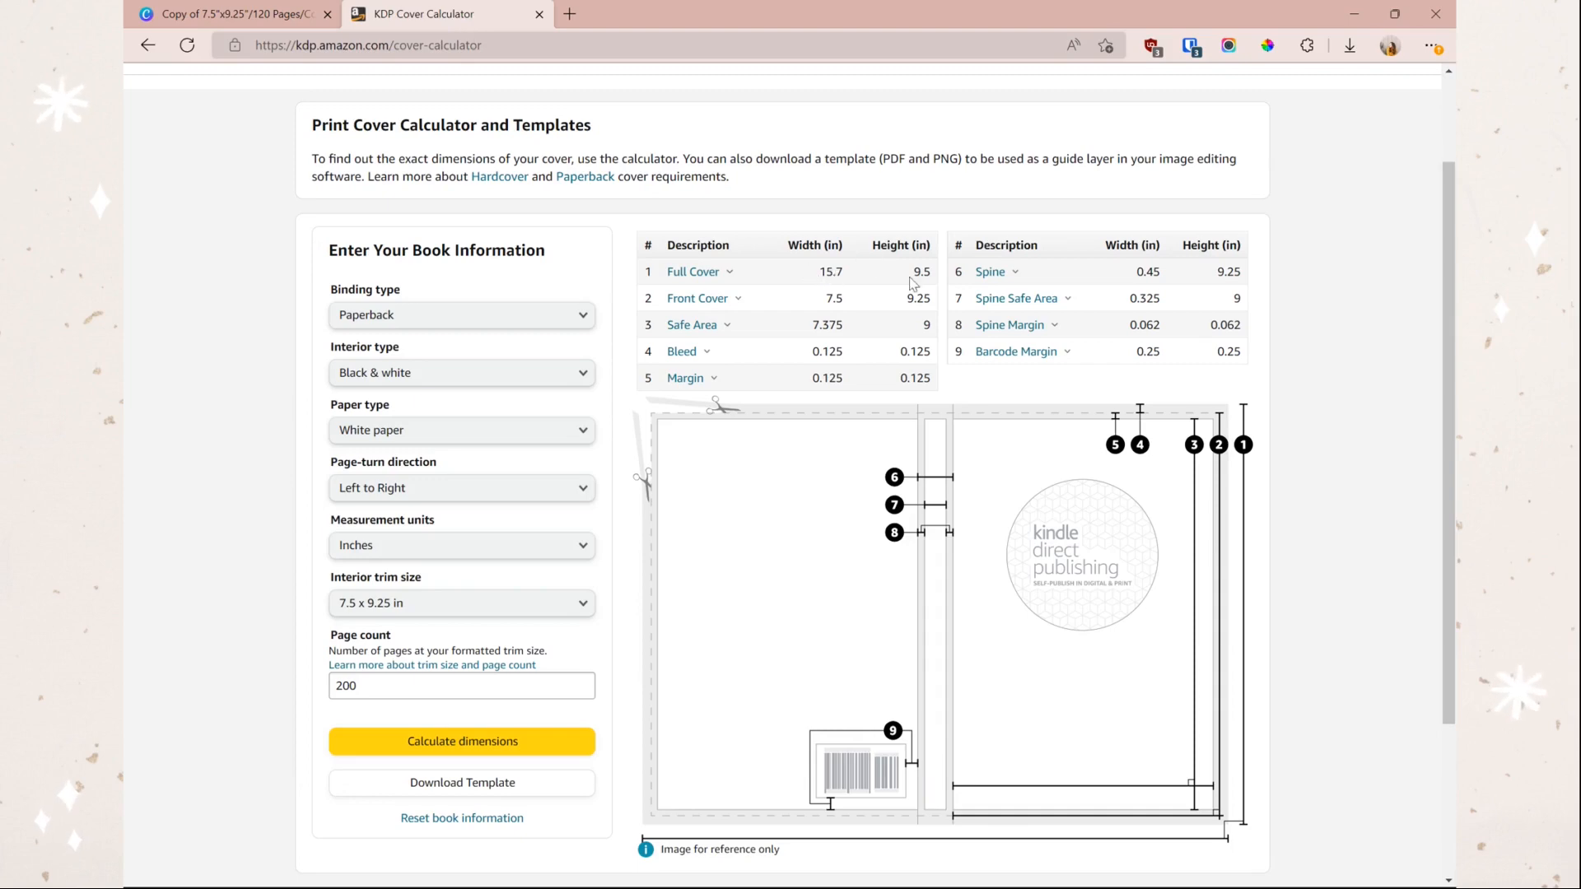
click(247, 14)
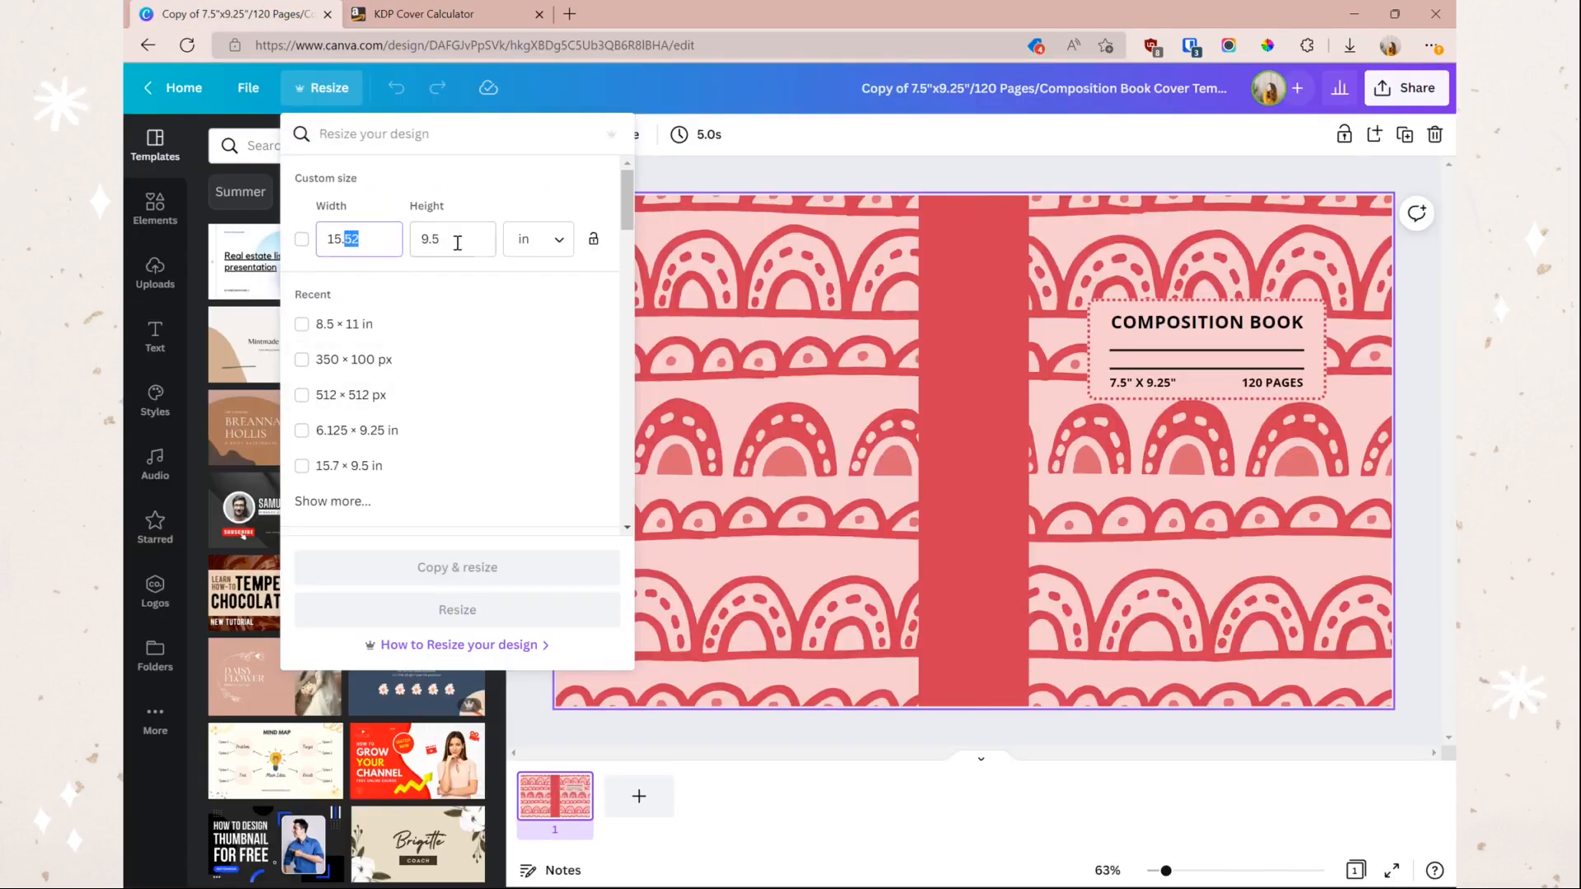
text(7)
click(519, 609)
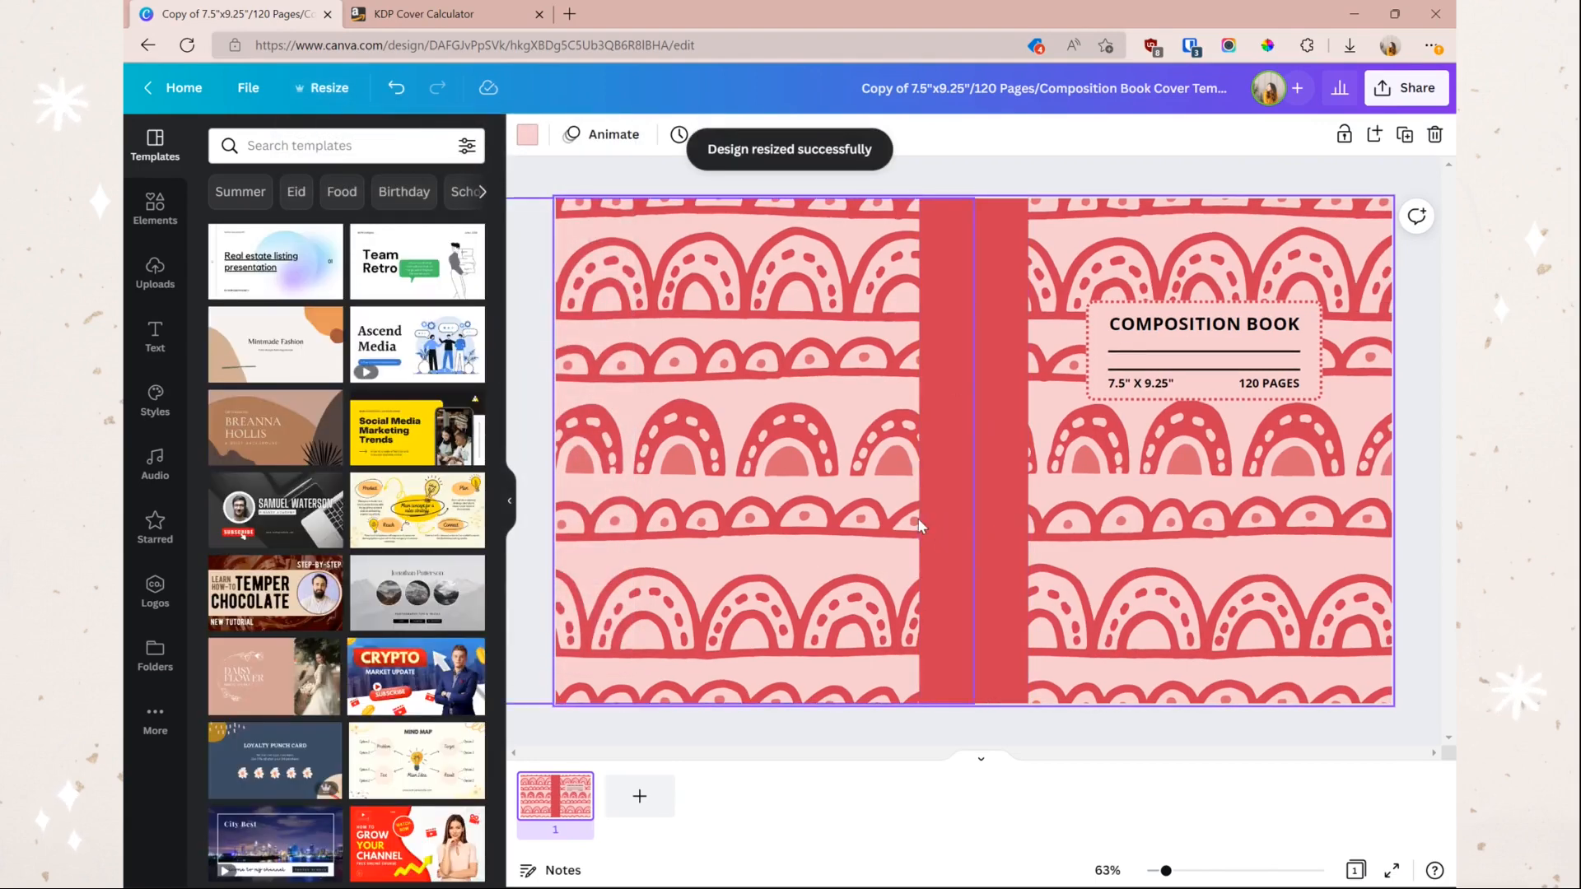
Step: Change the front label's page count to 200 PAGES and its size text to Wide Ruled
double_click(1255, 384)
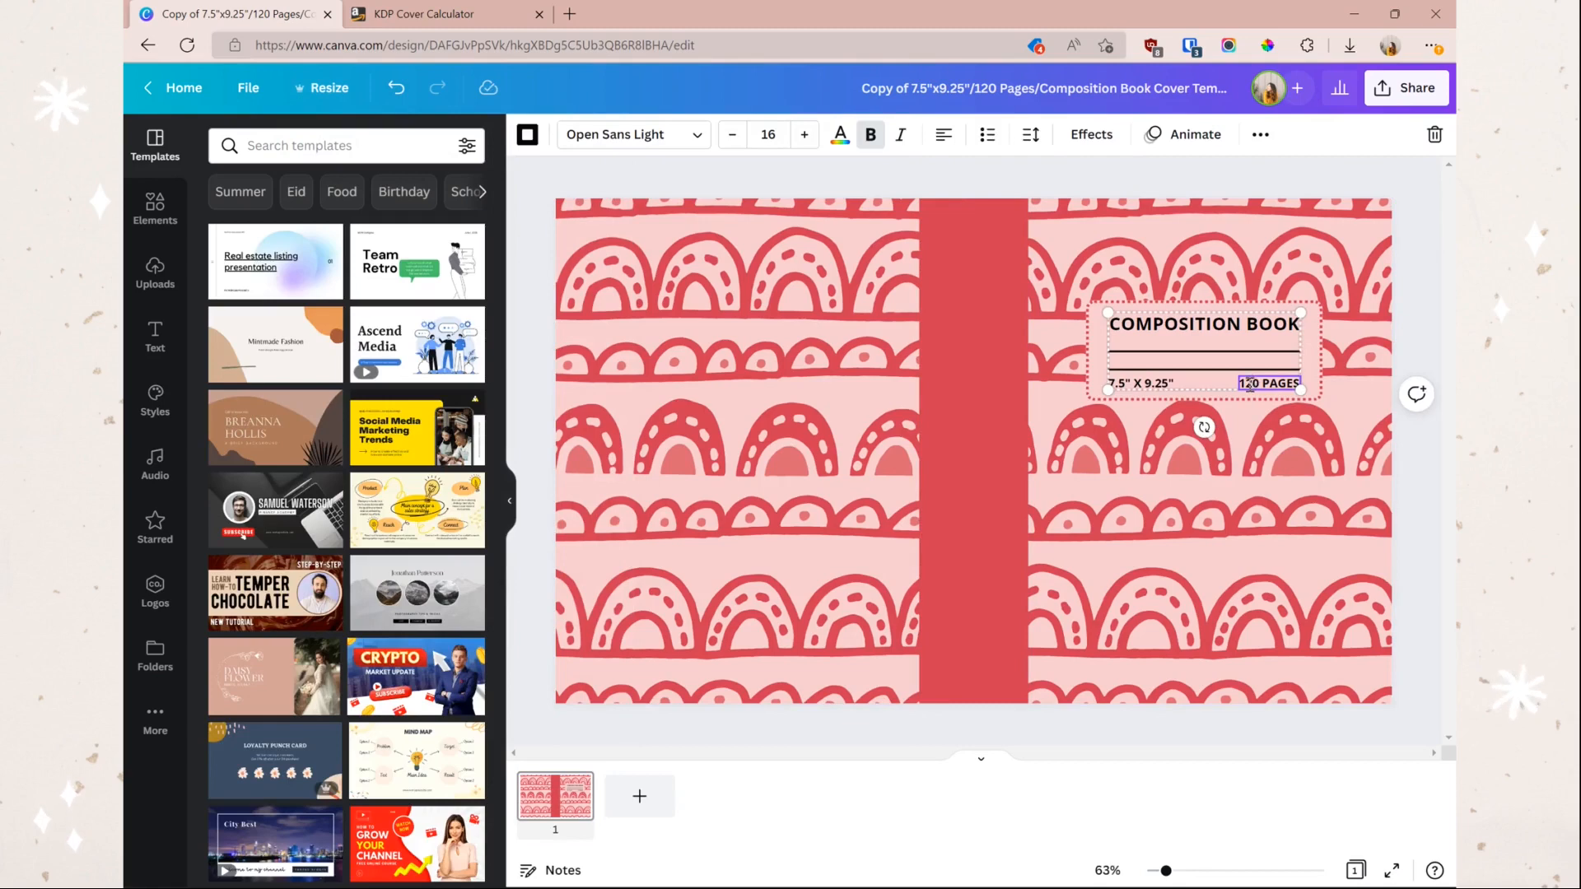
text(200)
click(1165, 384)
drag(1172, 385, 1102, 389)
text(Wid)
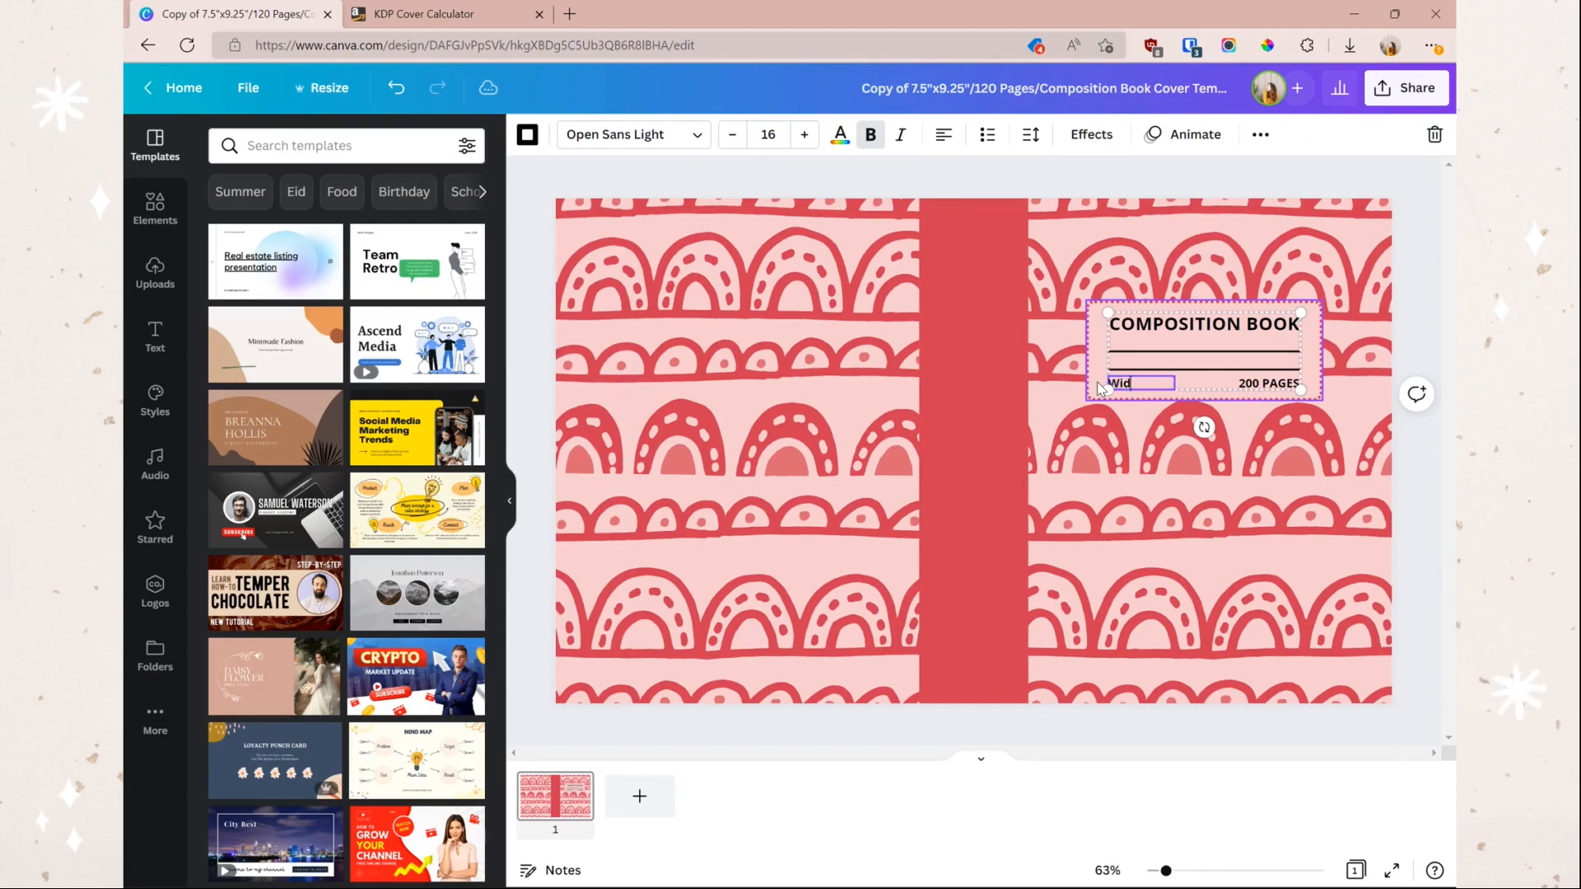
text(e Ruled)
Step: Ungroup the label text and widen the Wide Ruled text box so it fits on one line
click(1269, 383)
click(1260, 135)
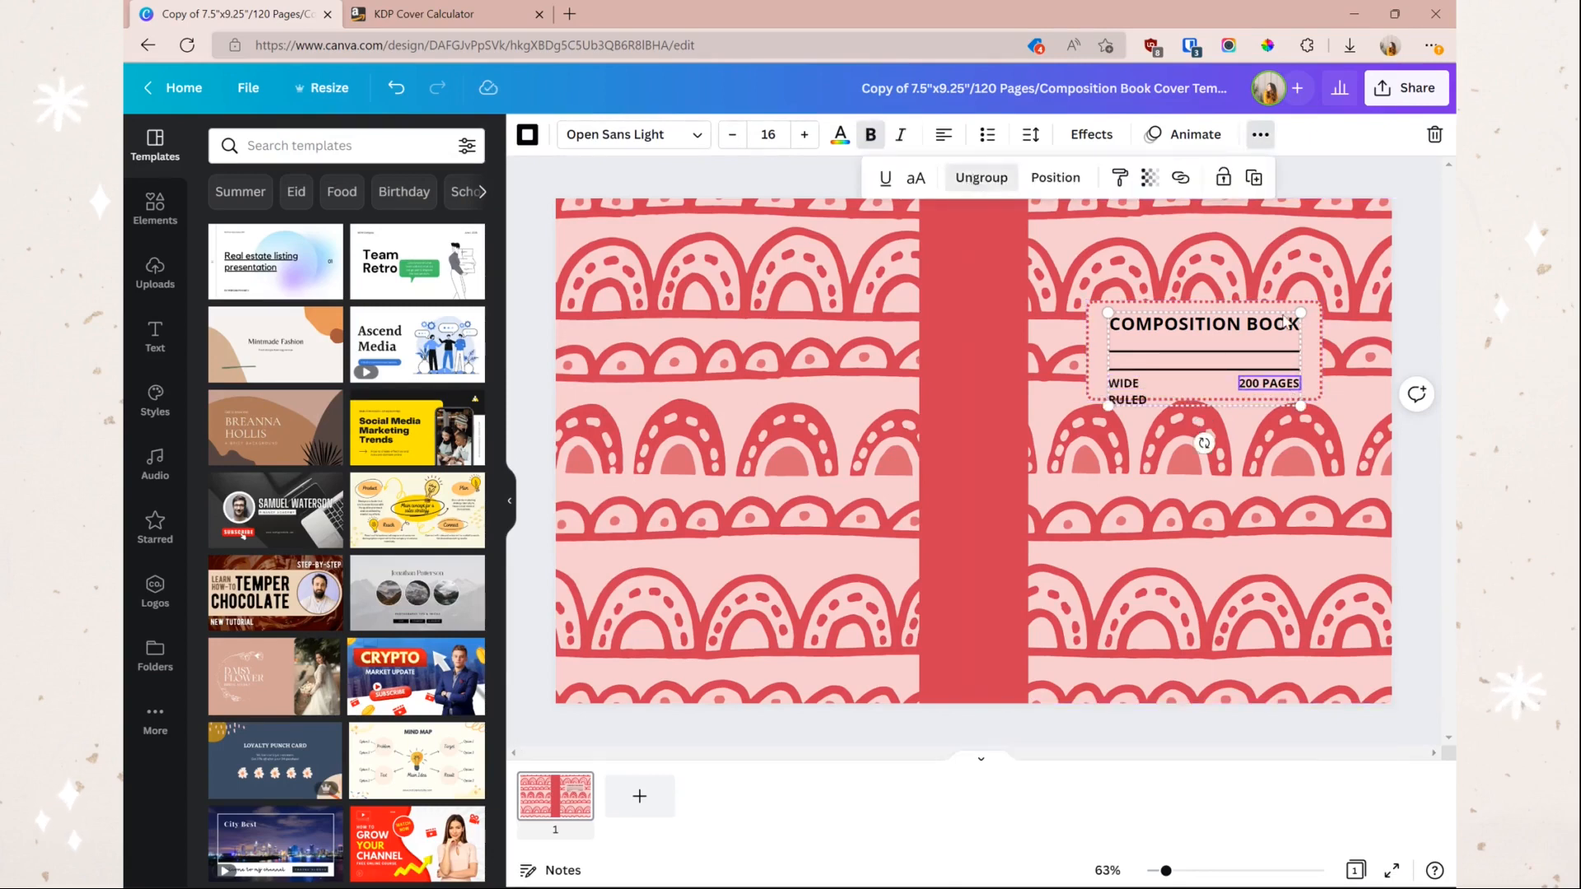
click(981, 177)
key(Escape)
click(1164, 392)
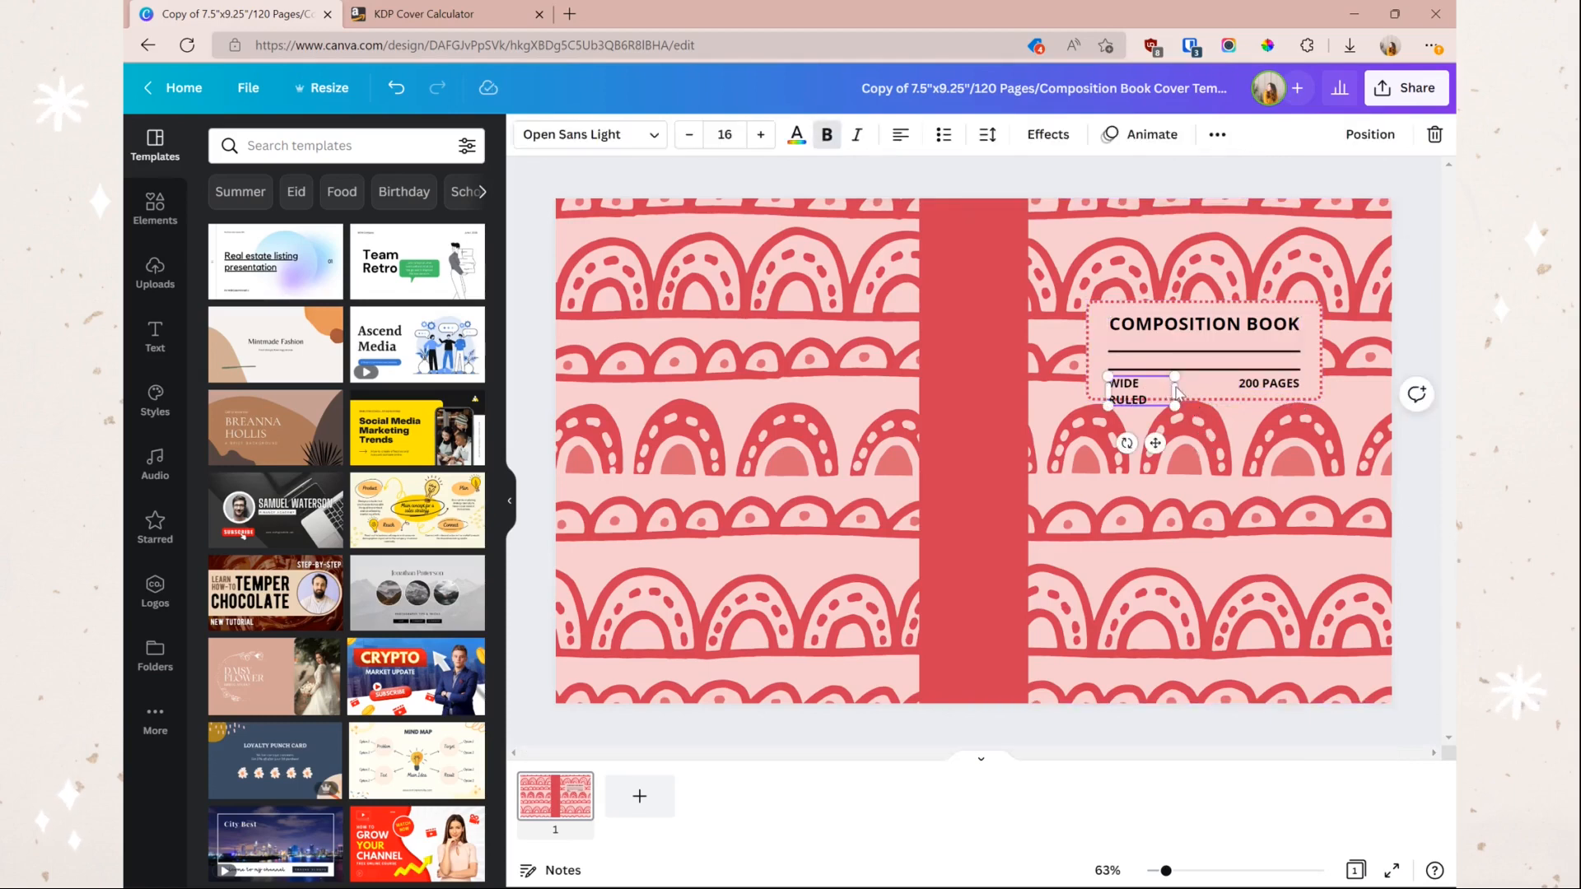
drag(1179, 388, 1203, 389)
key(Escape)
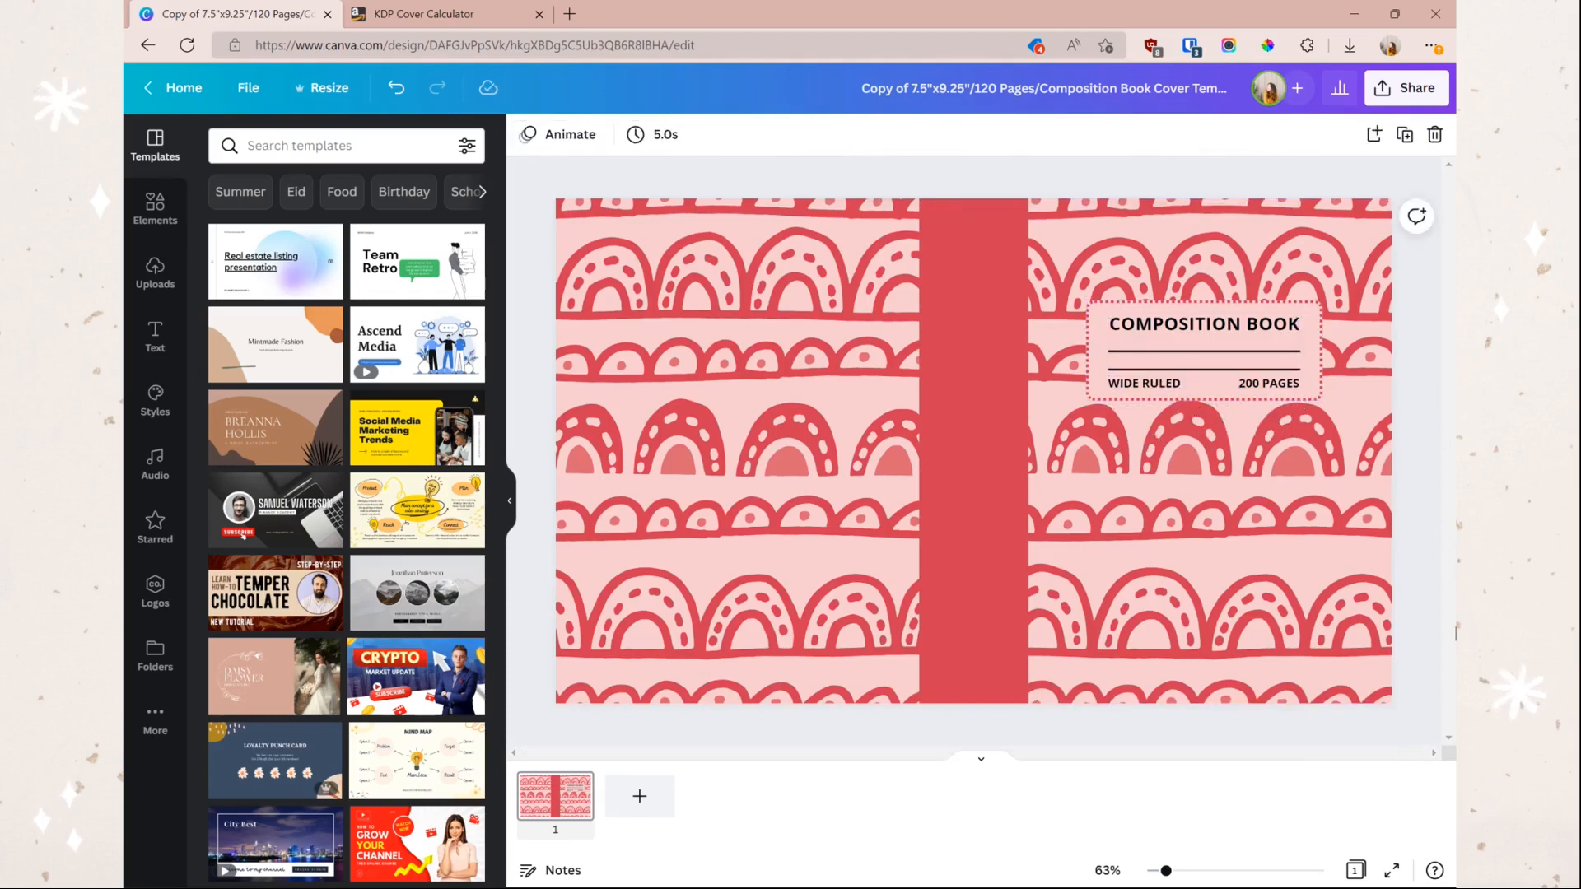
Step: Move the label's two horizontal lines slightly up, away from the bottom text
click(1199, 371)
shift+click(1200, 353)
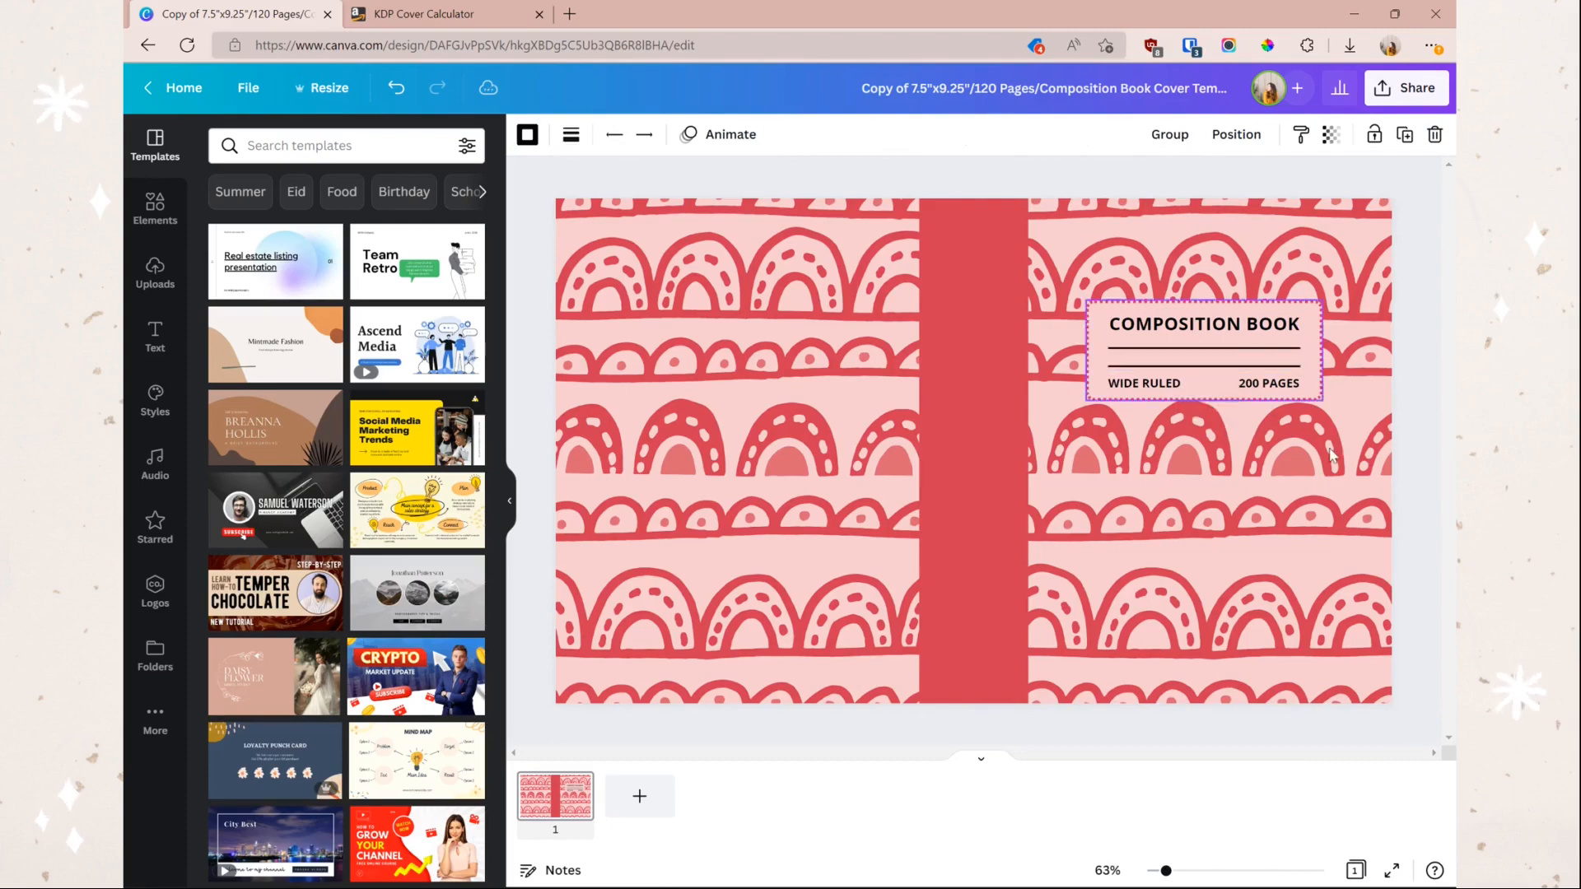
click(1415, 484)
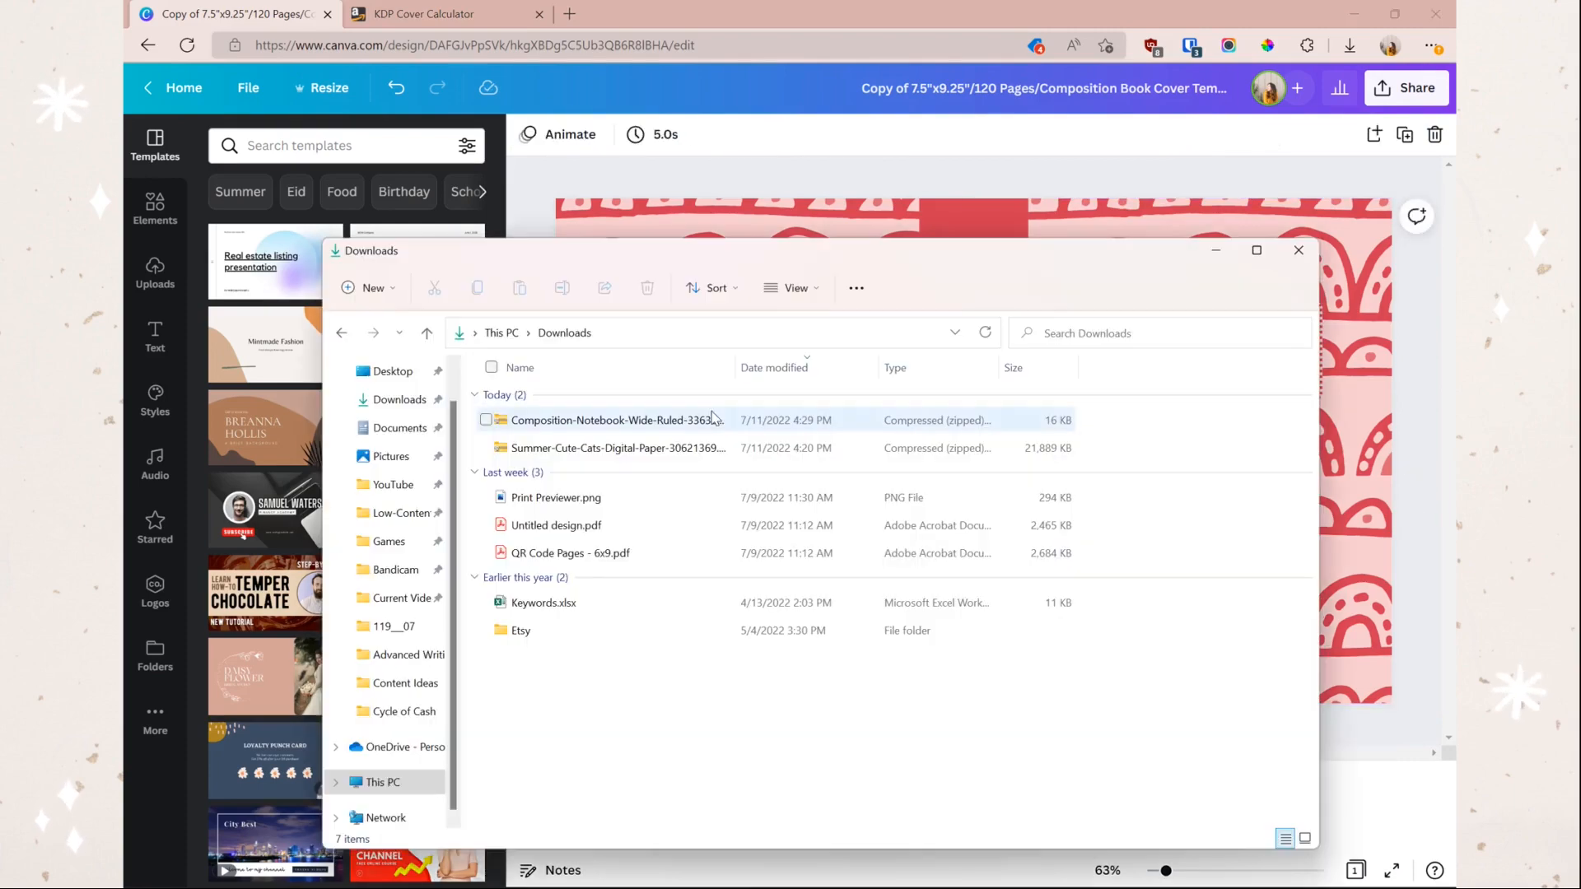
Step: Extract the downloaded Summer-Cute-Cats-Digital-Paper archive and add its summer cats pattern image to the Canva cover
click(618, 448)
click(885, 288)
click(948, 646)
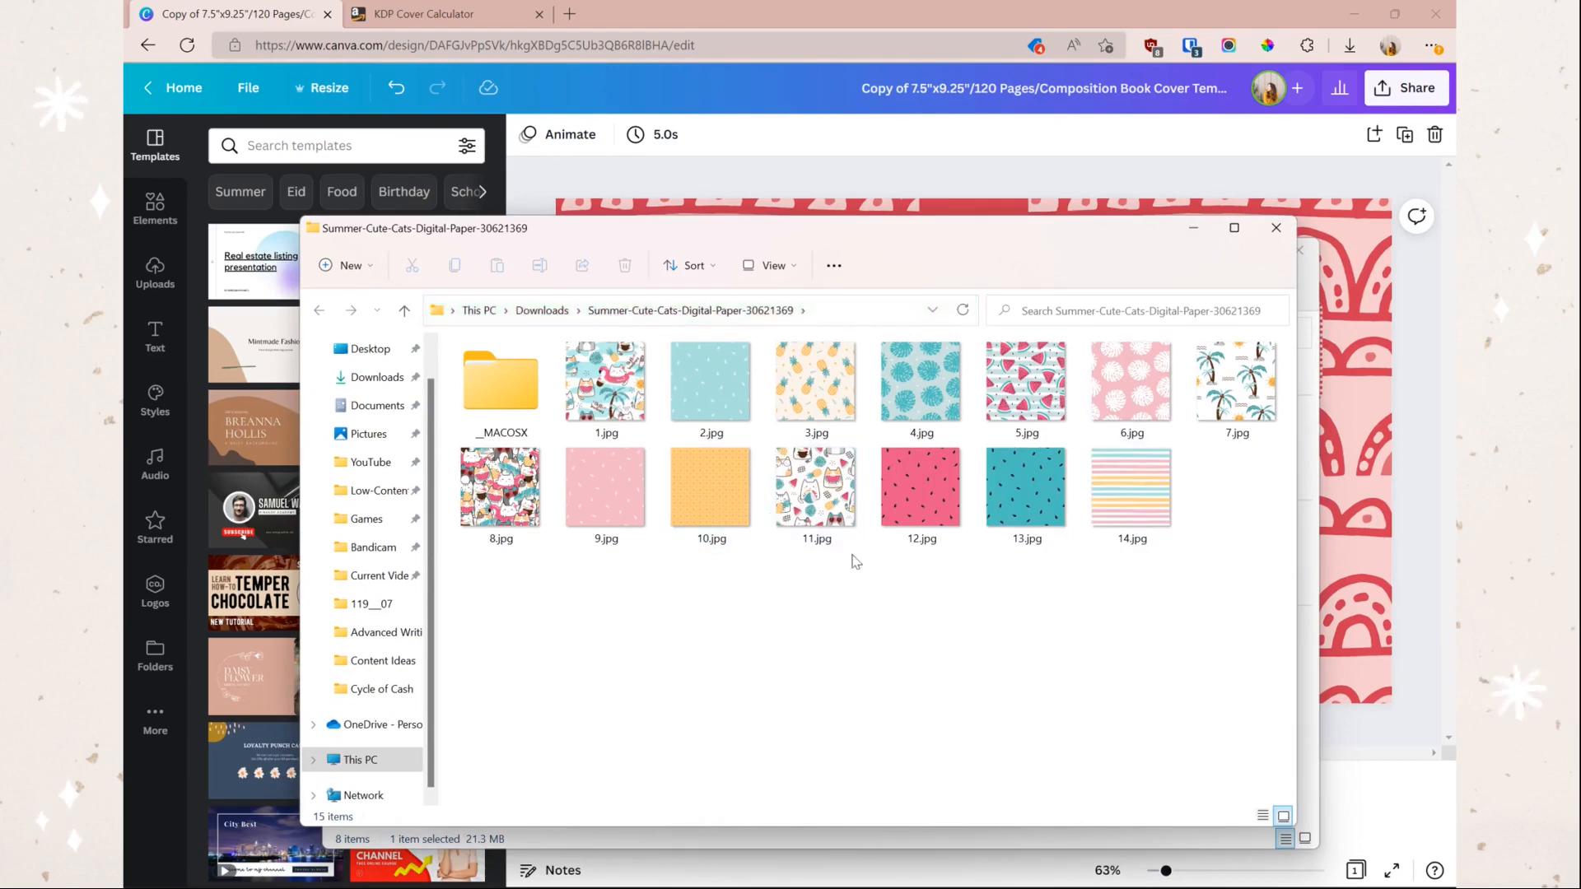
drag(828, 498, 895, 425)
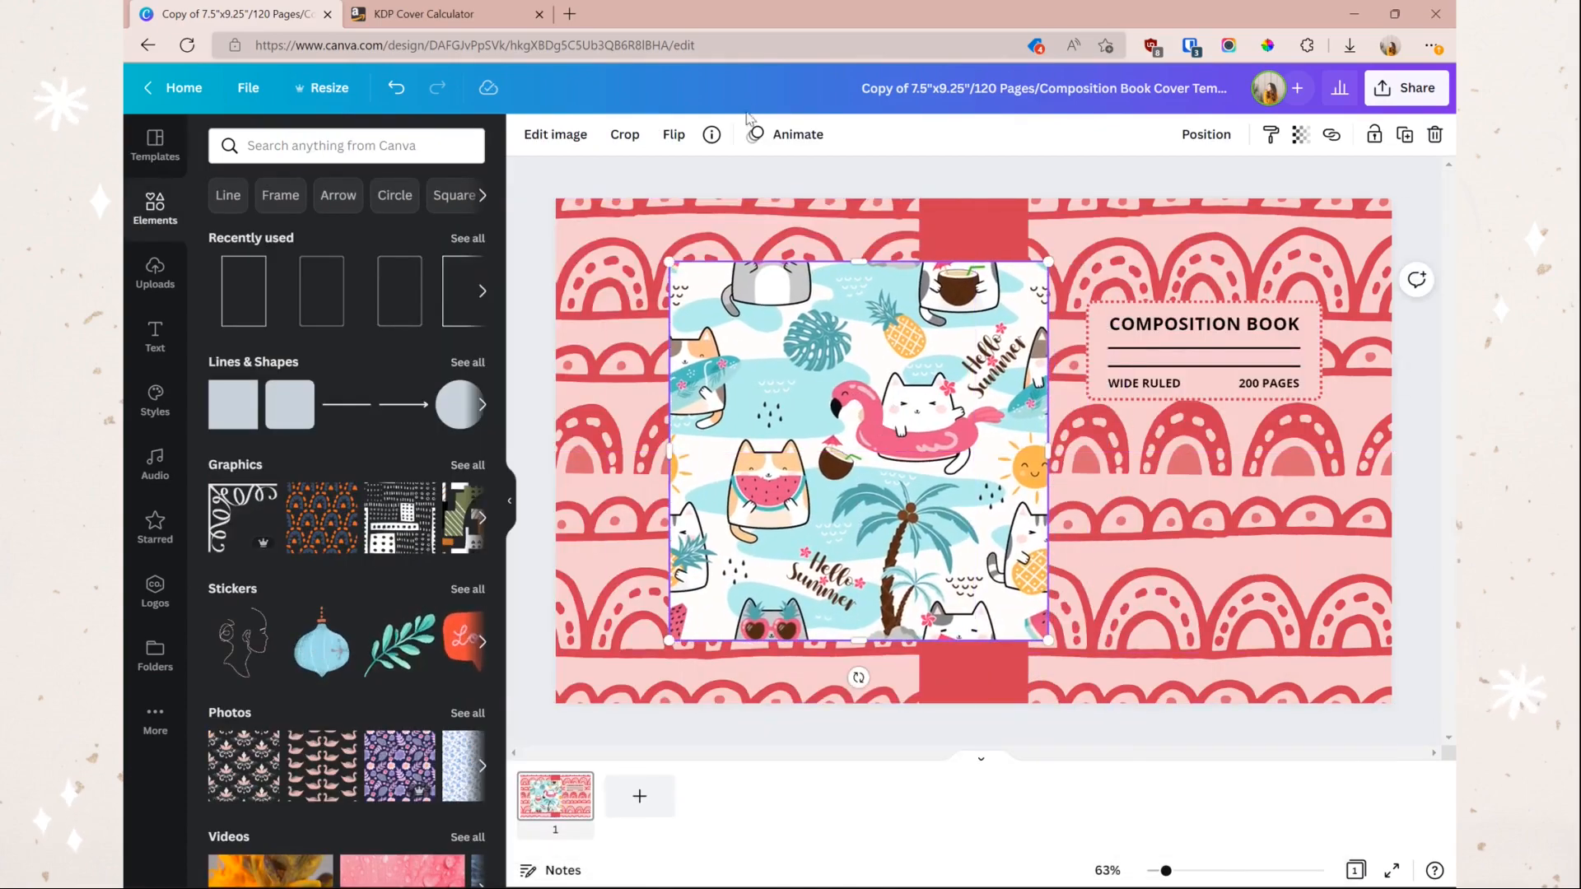
Step: Delete the original rainbow patterns from the back and front covers
click(786, 237)
key(Delete)
click(1242, 240)
key(Delete)
Step: Enlarge the cat pattern to fill the back cover and send it behind the spine strip
drag(1030, 626, 1084, 661)
drag(836, 493, 788, 489)
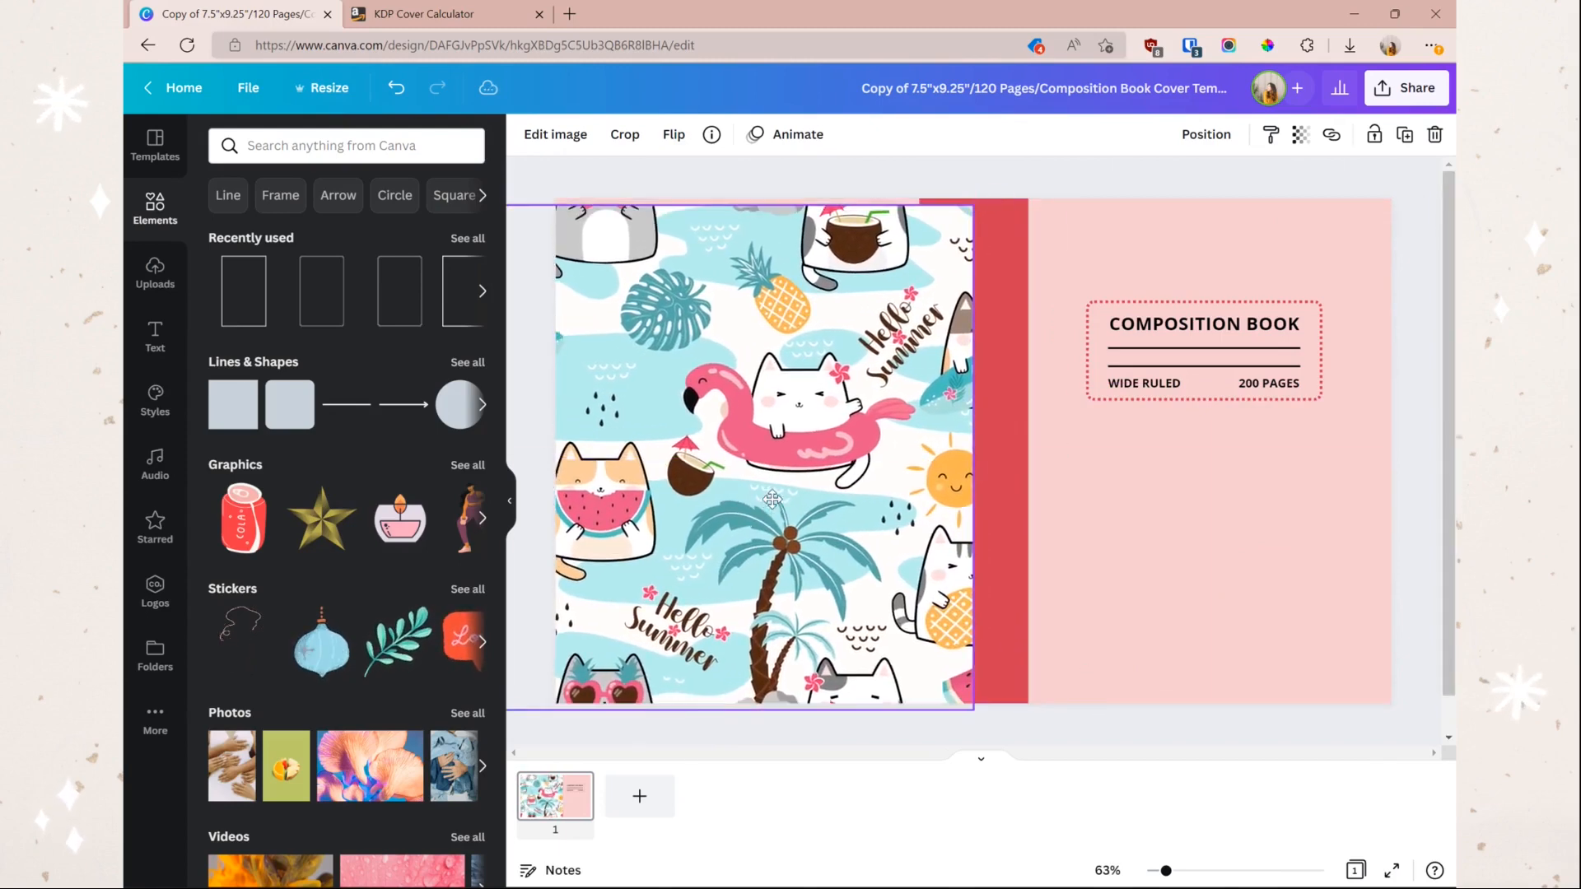
right_click(772, 497)
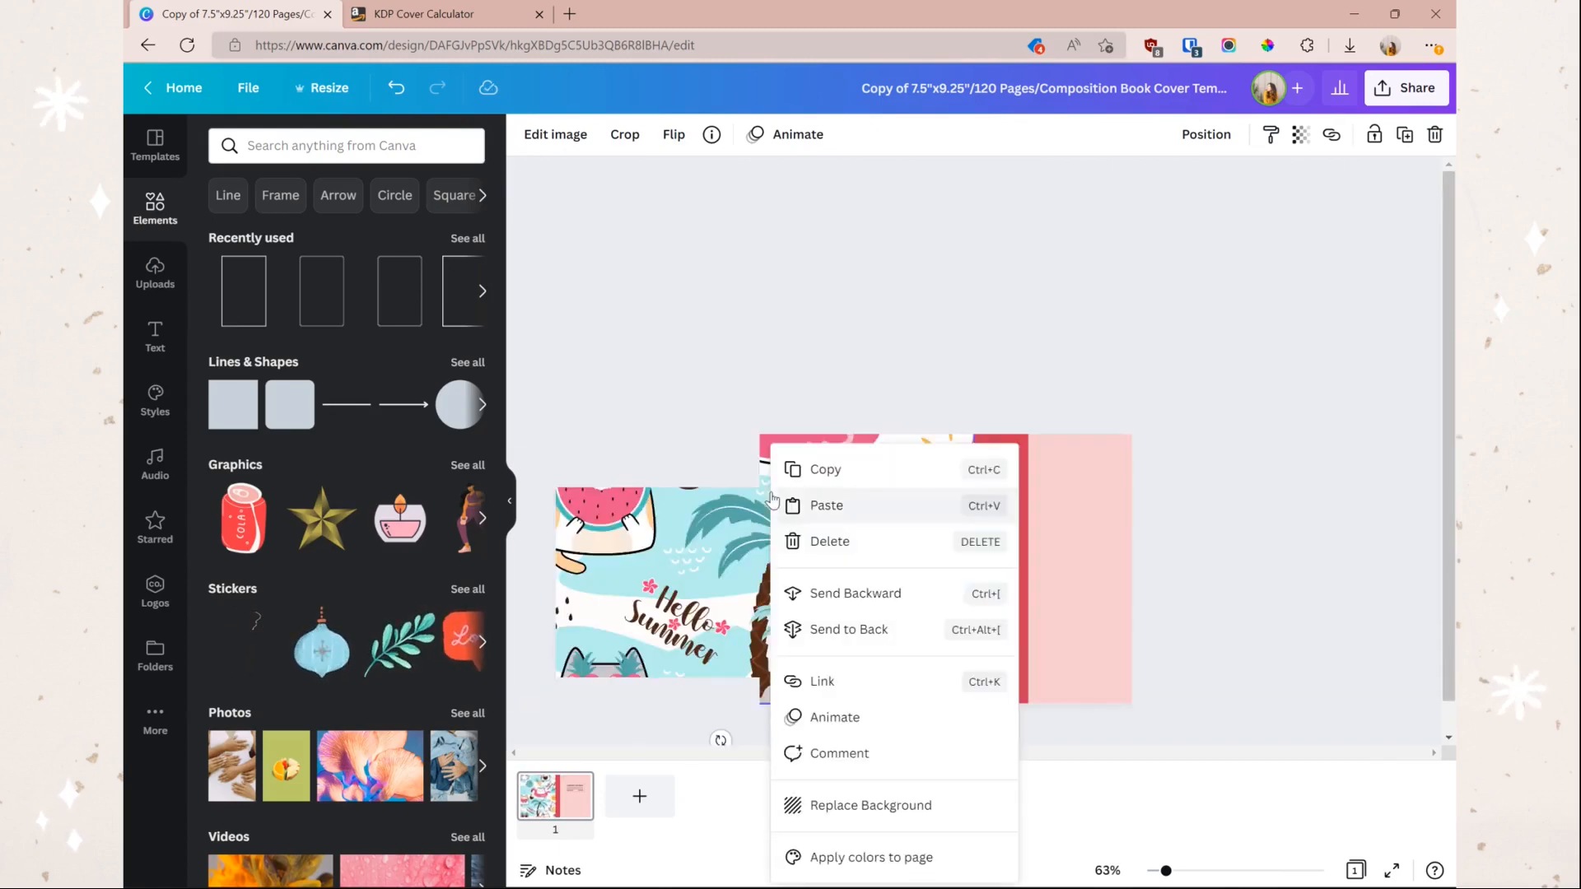
click(665, 518)
right_click(783, 448)
click(872, 623)
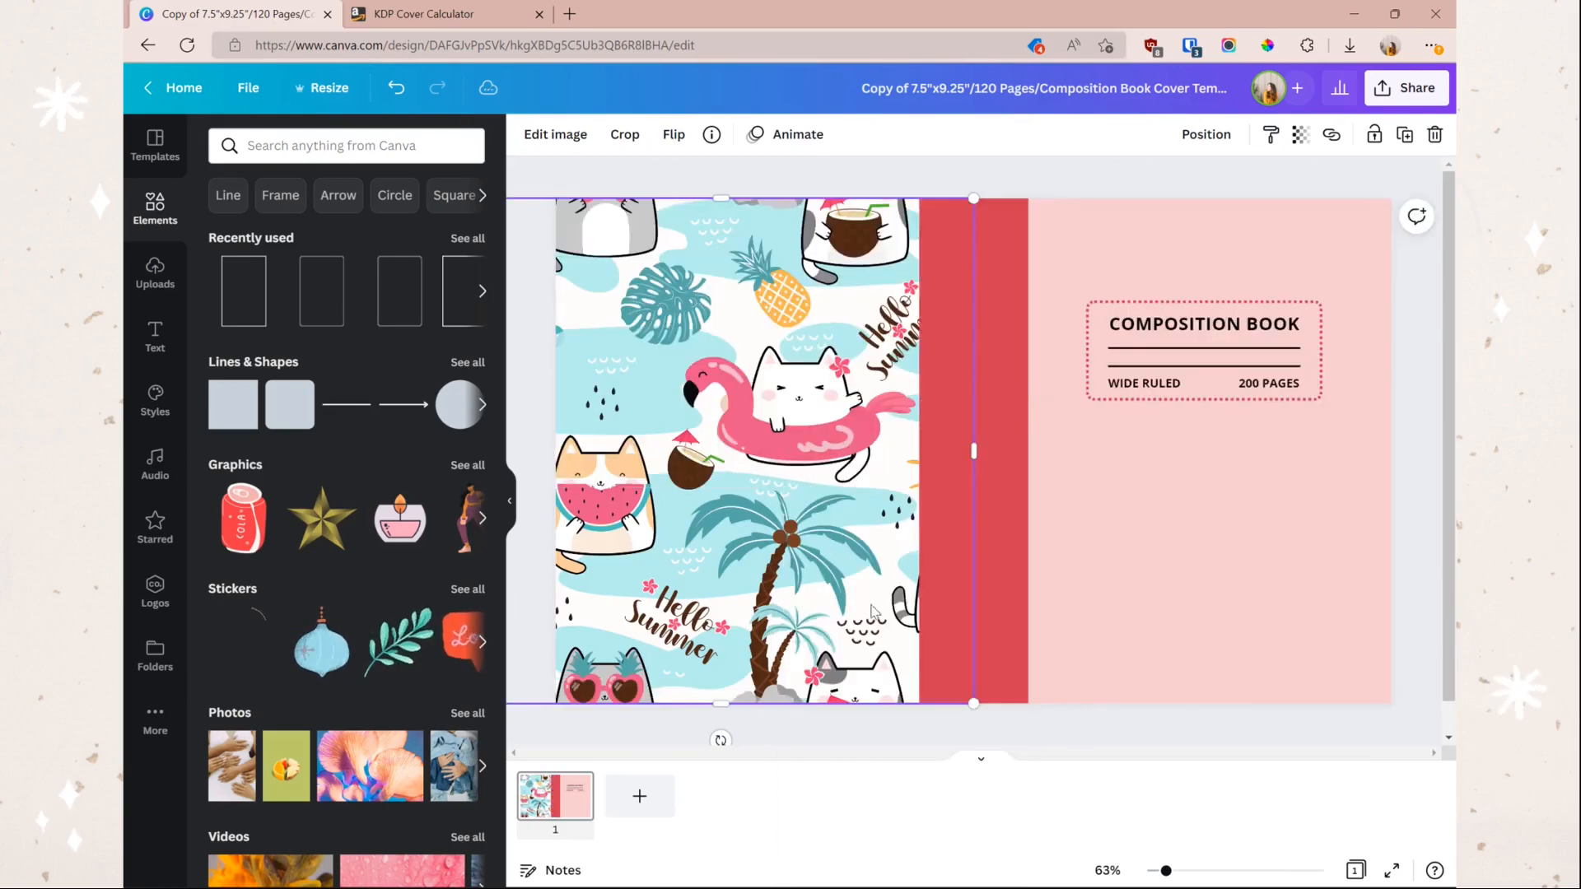
Step: Duplicate the cat pattern onto the front cover and send it behind the spine and label
key(ctrl+d)
drag(788, 452, 1267, 436)
right_click(1267, 436)
click(1177, 628)
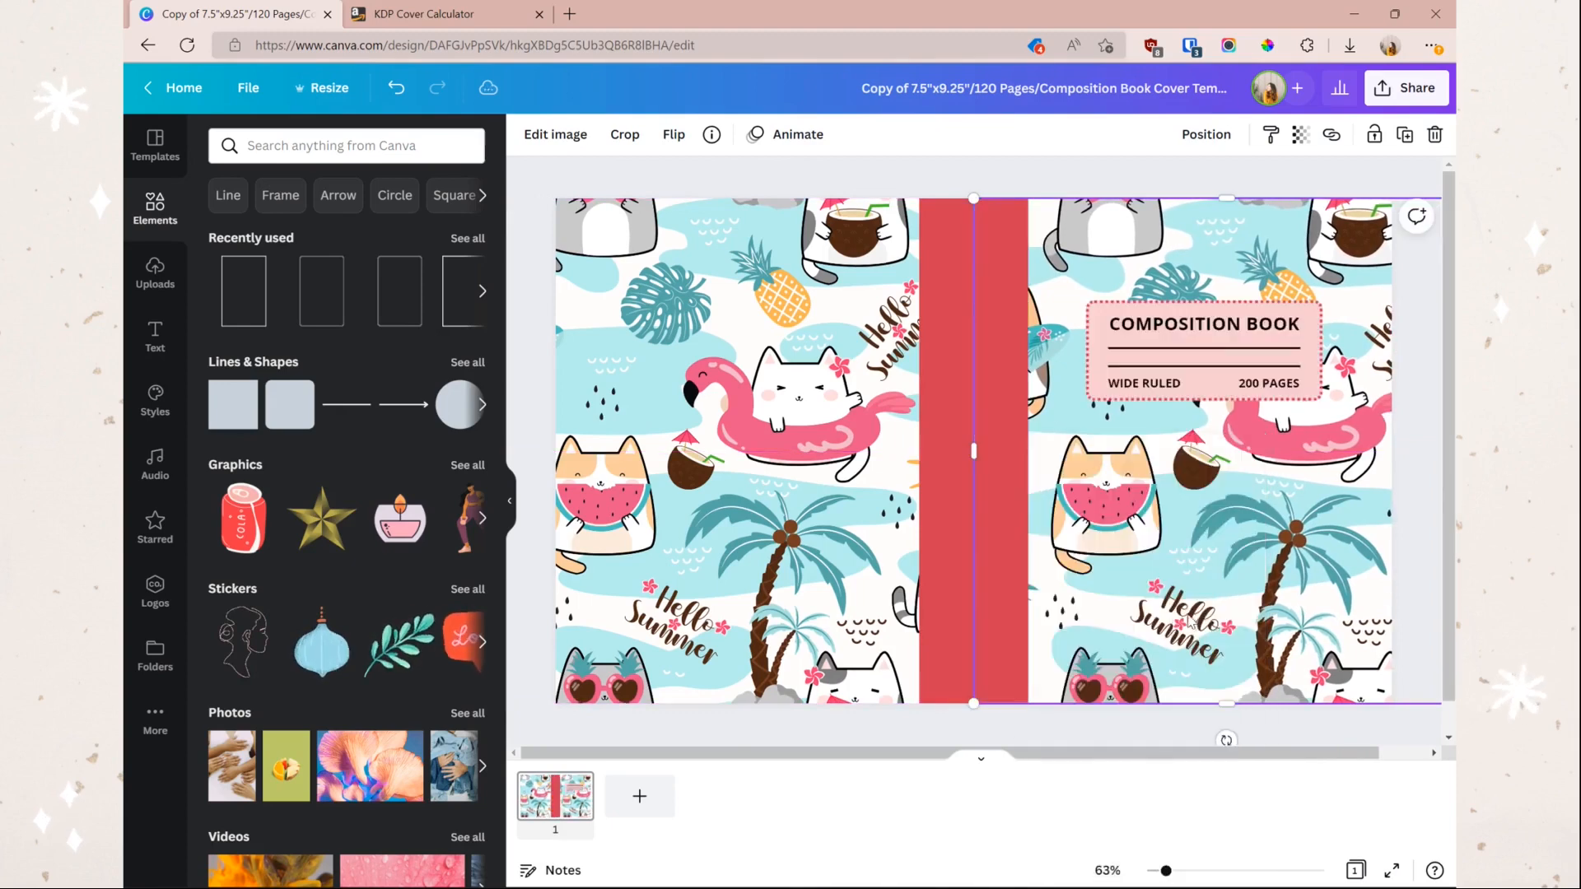
click(1428, 641)
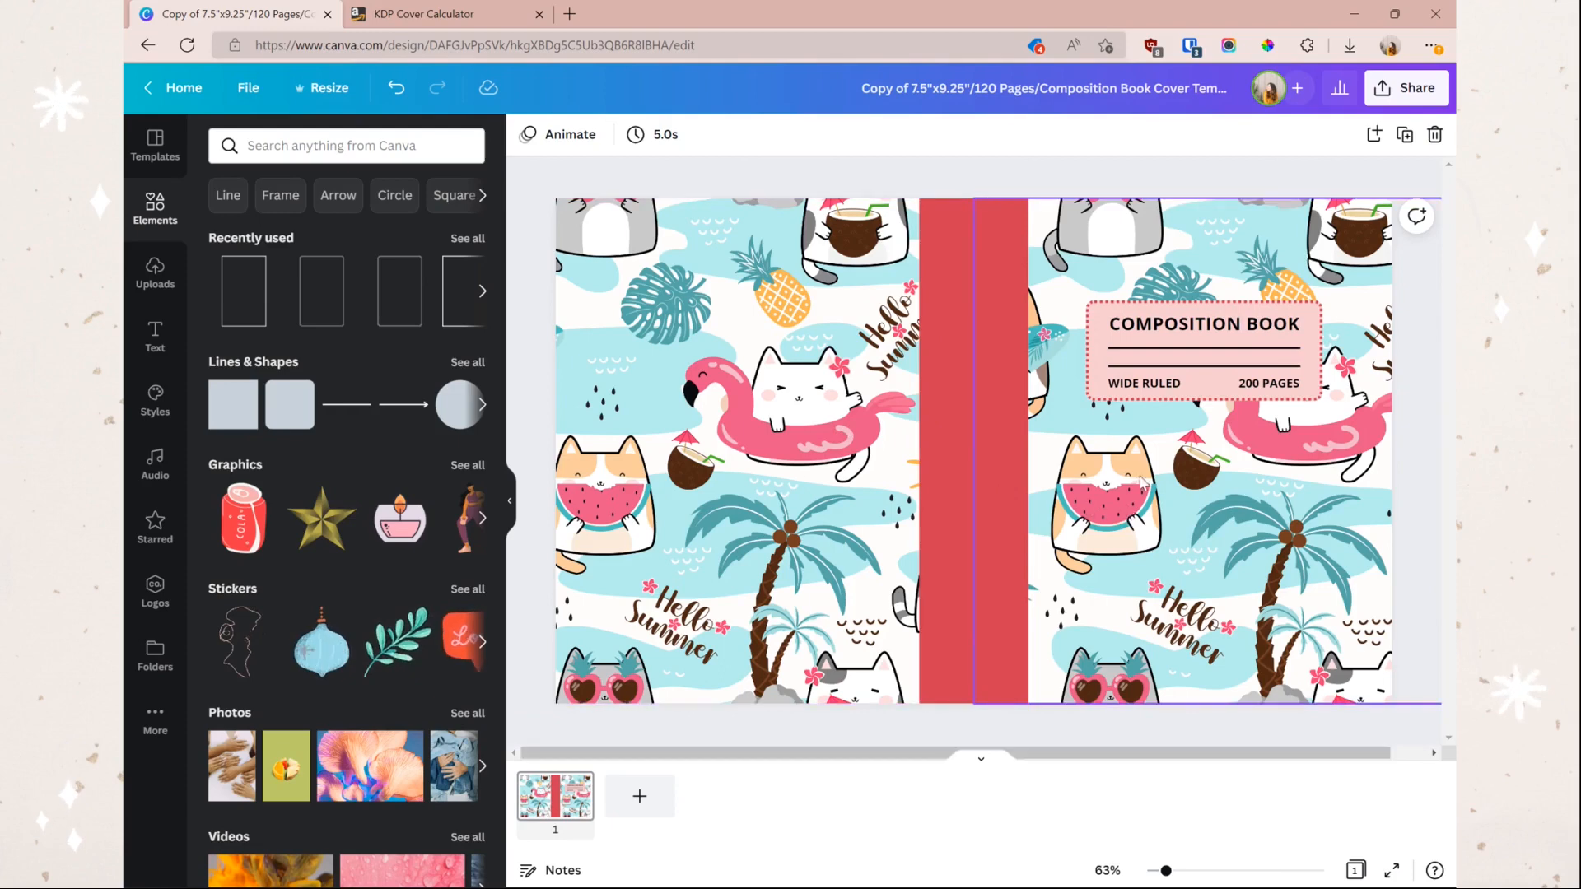
Step: Sample the palm-leaf teal from the cat pattern and recolor the spine strip to #54A8A8
click(1267, 47)
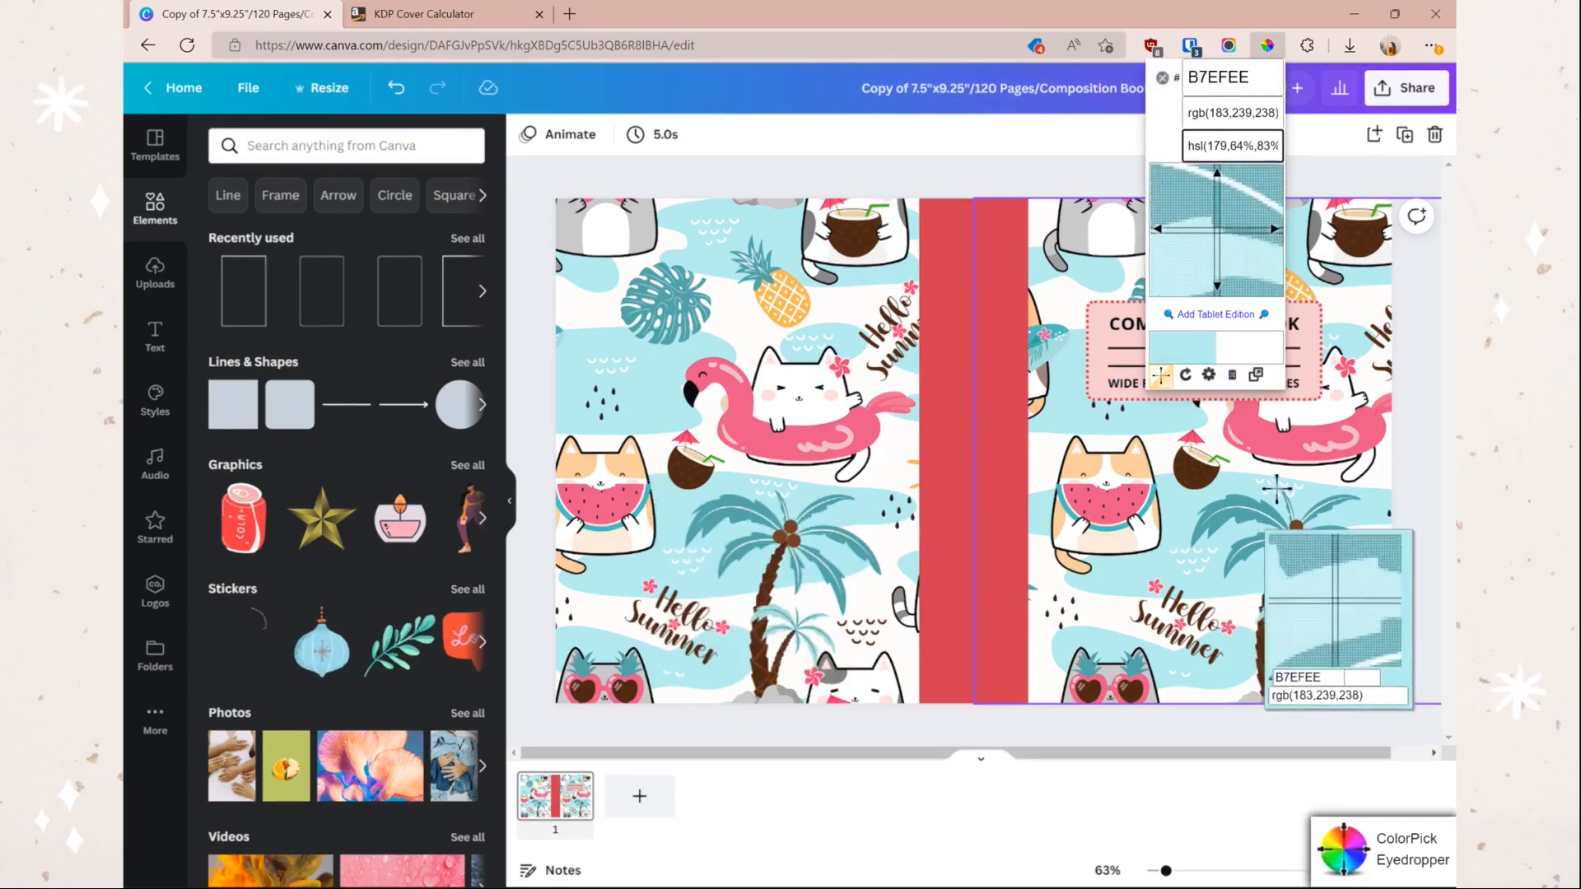
click(1224, 503)
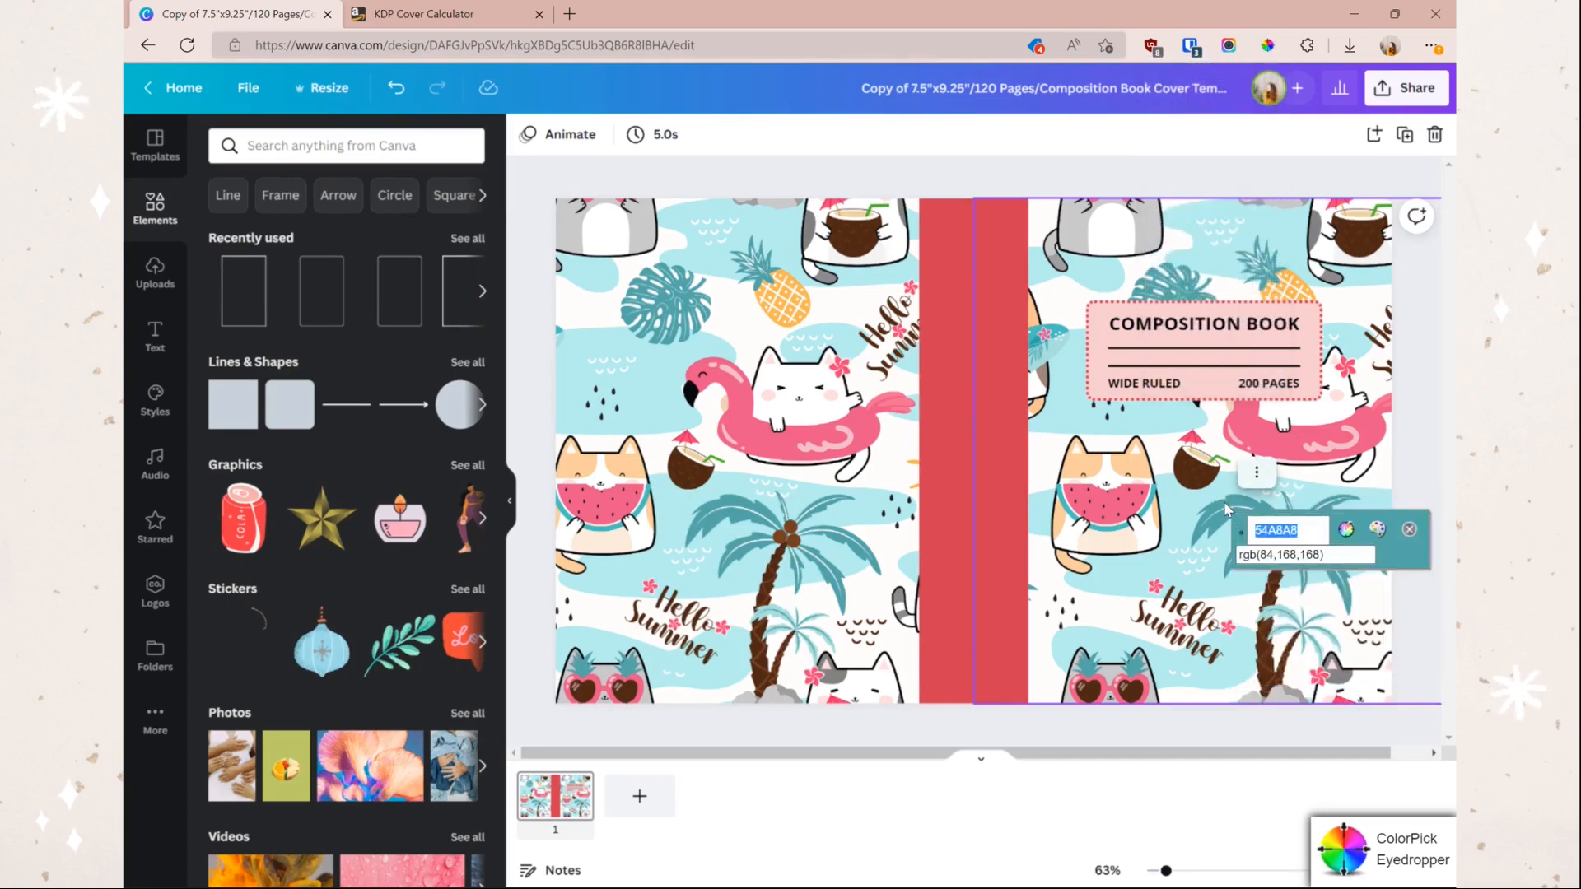
click(1410, 529)
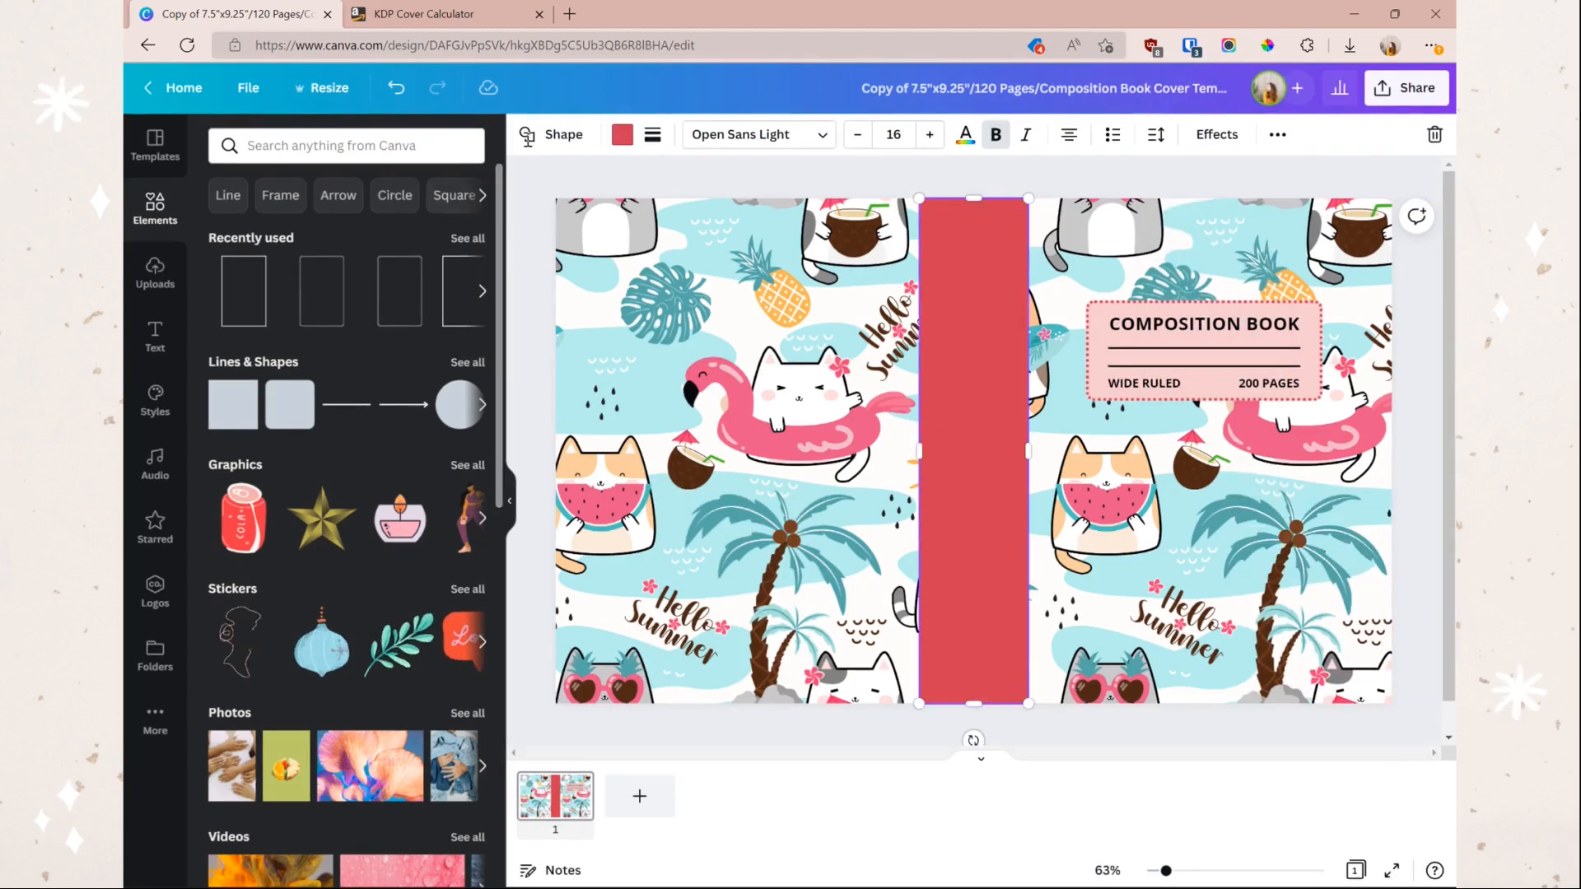
click(623, 134)
click(227, 227)
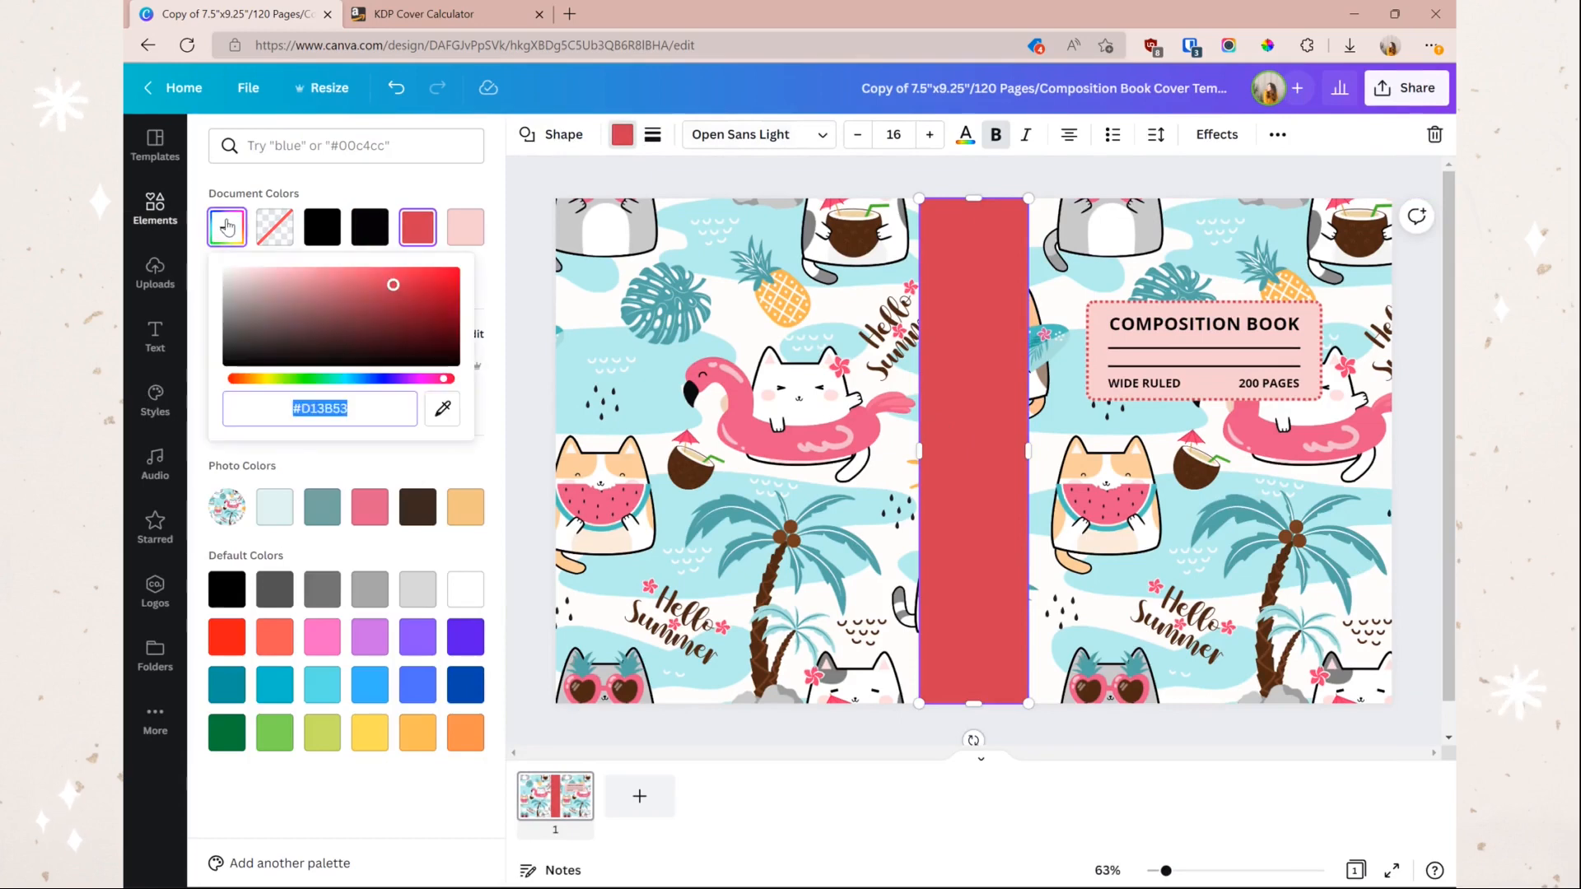
text(#54A8A8)
Step: Set the dotted label's border color to #54A8A8
click(1275, 311)
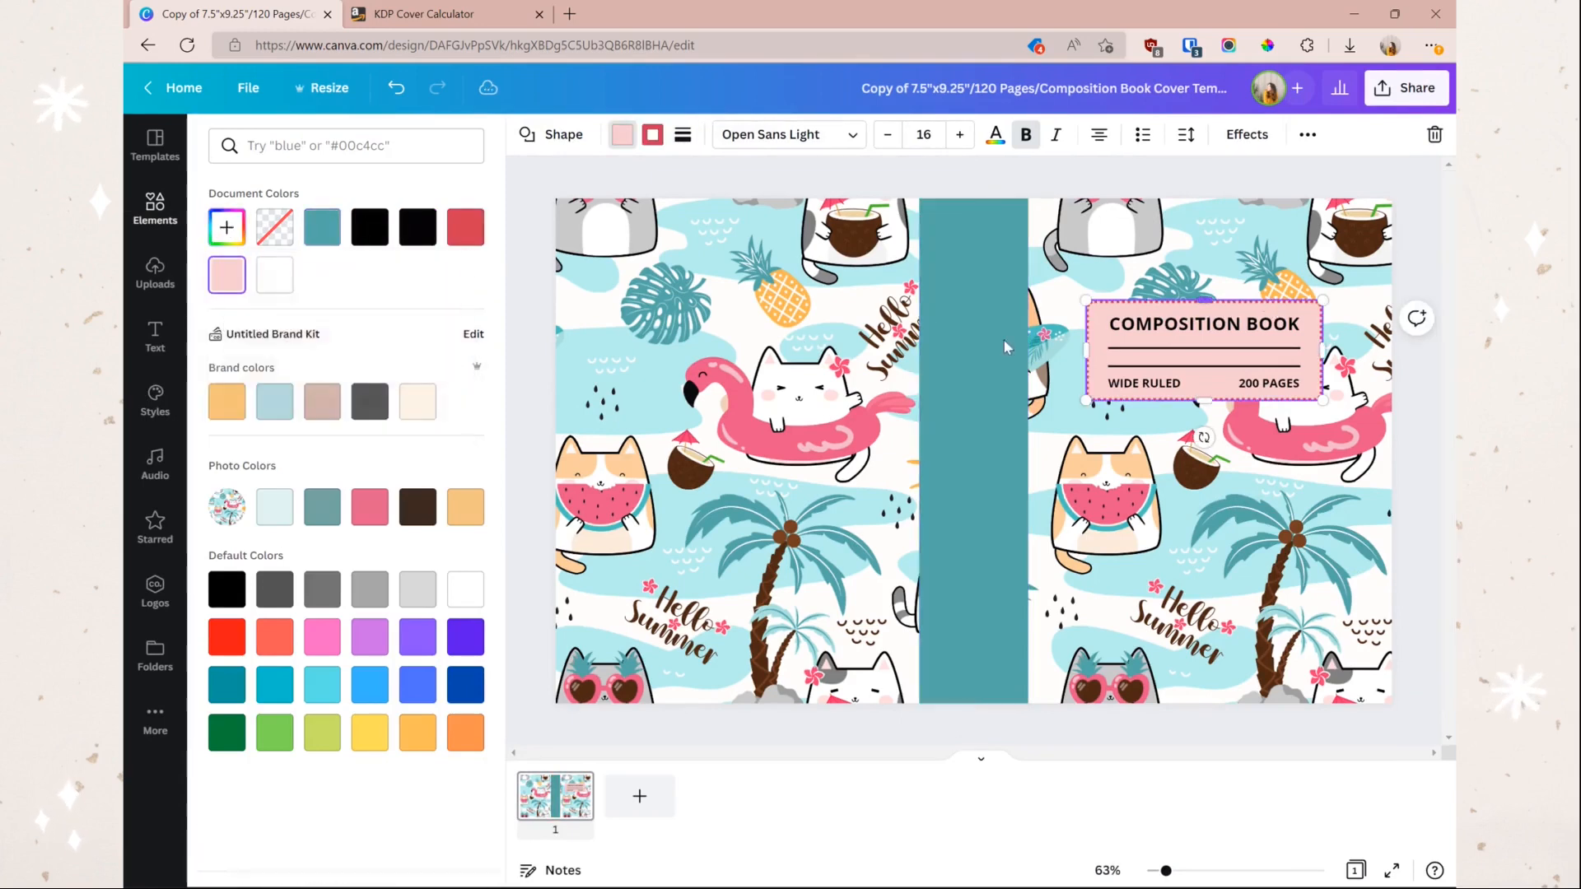
click(465, 227)
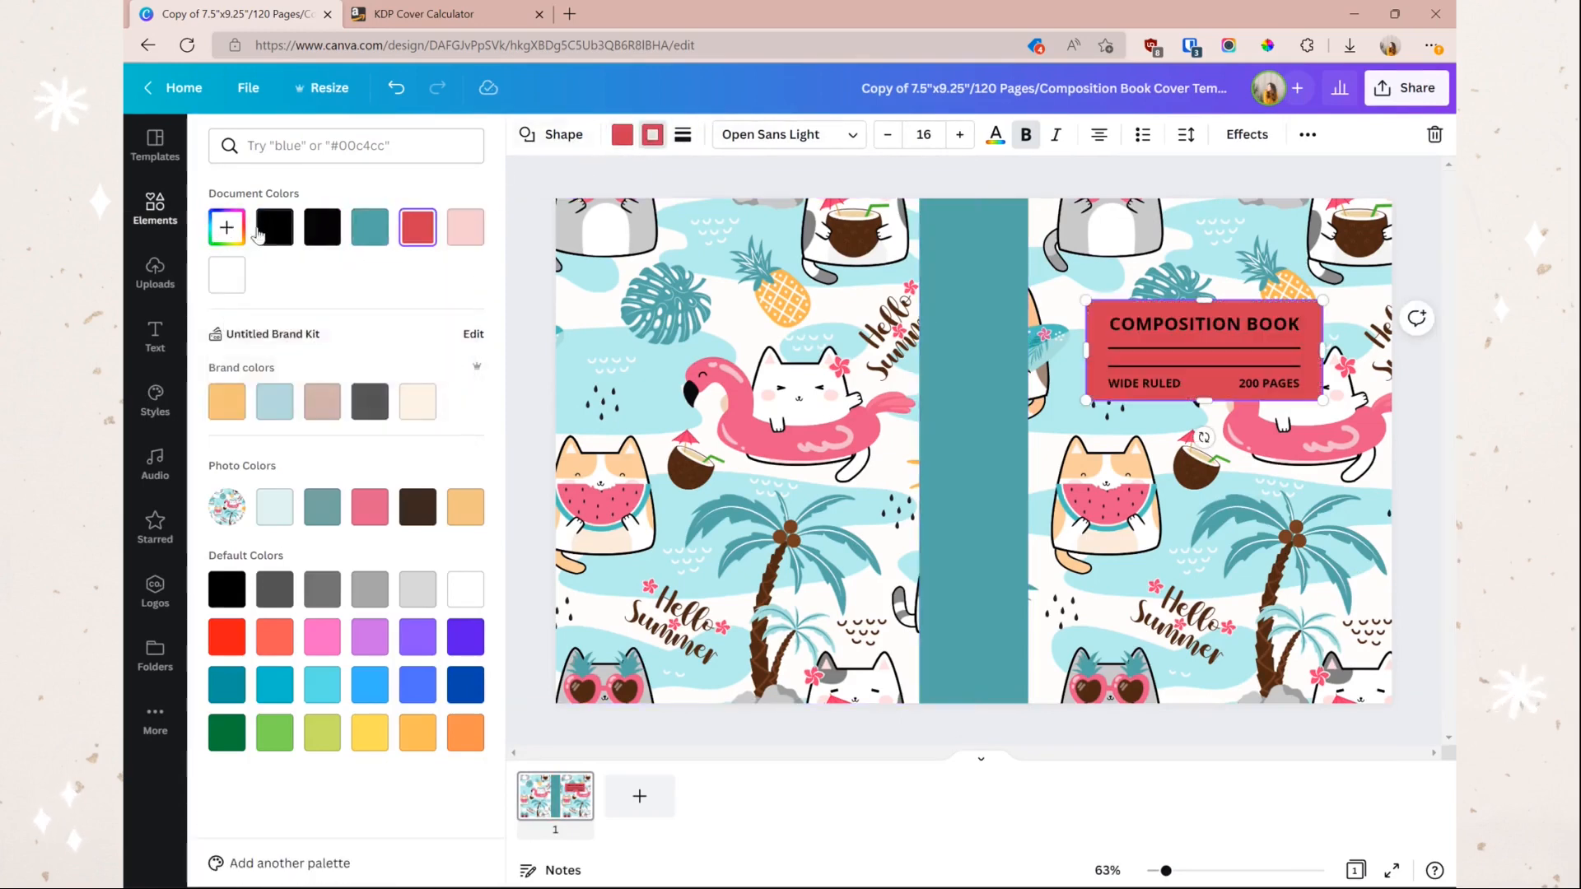
click(228, 227)
text(#54A8A8)
Step: Sample the light blue from the pattern and set the dotted label's fill to #B7EFEE
click(624, 137)
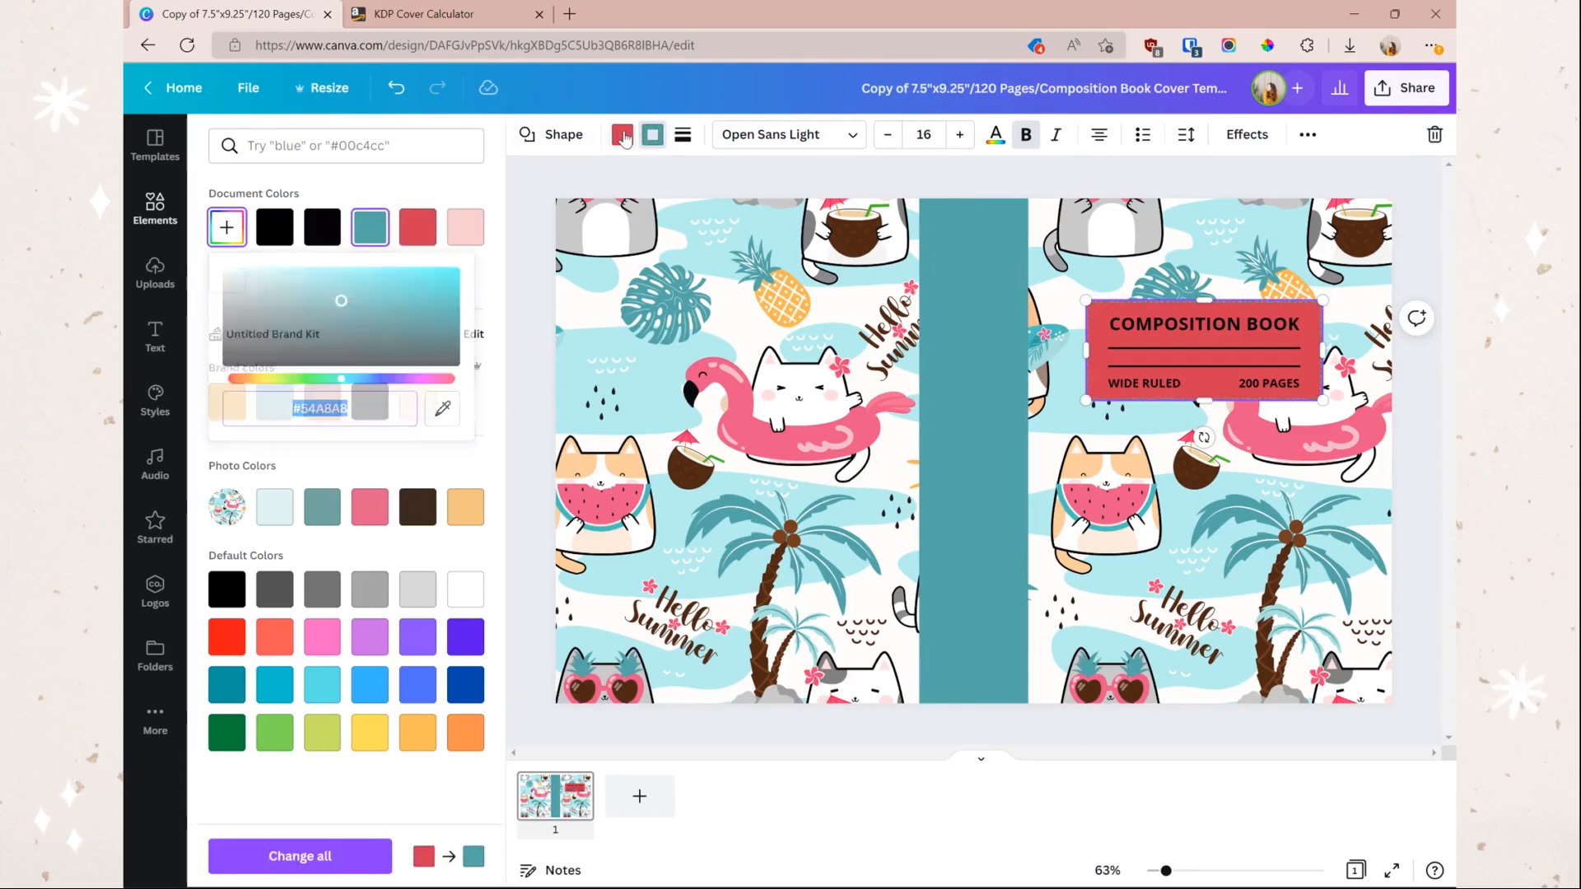
click(1267, 45)
click(668, 379)
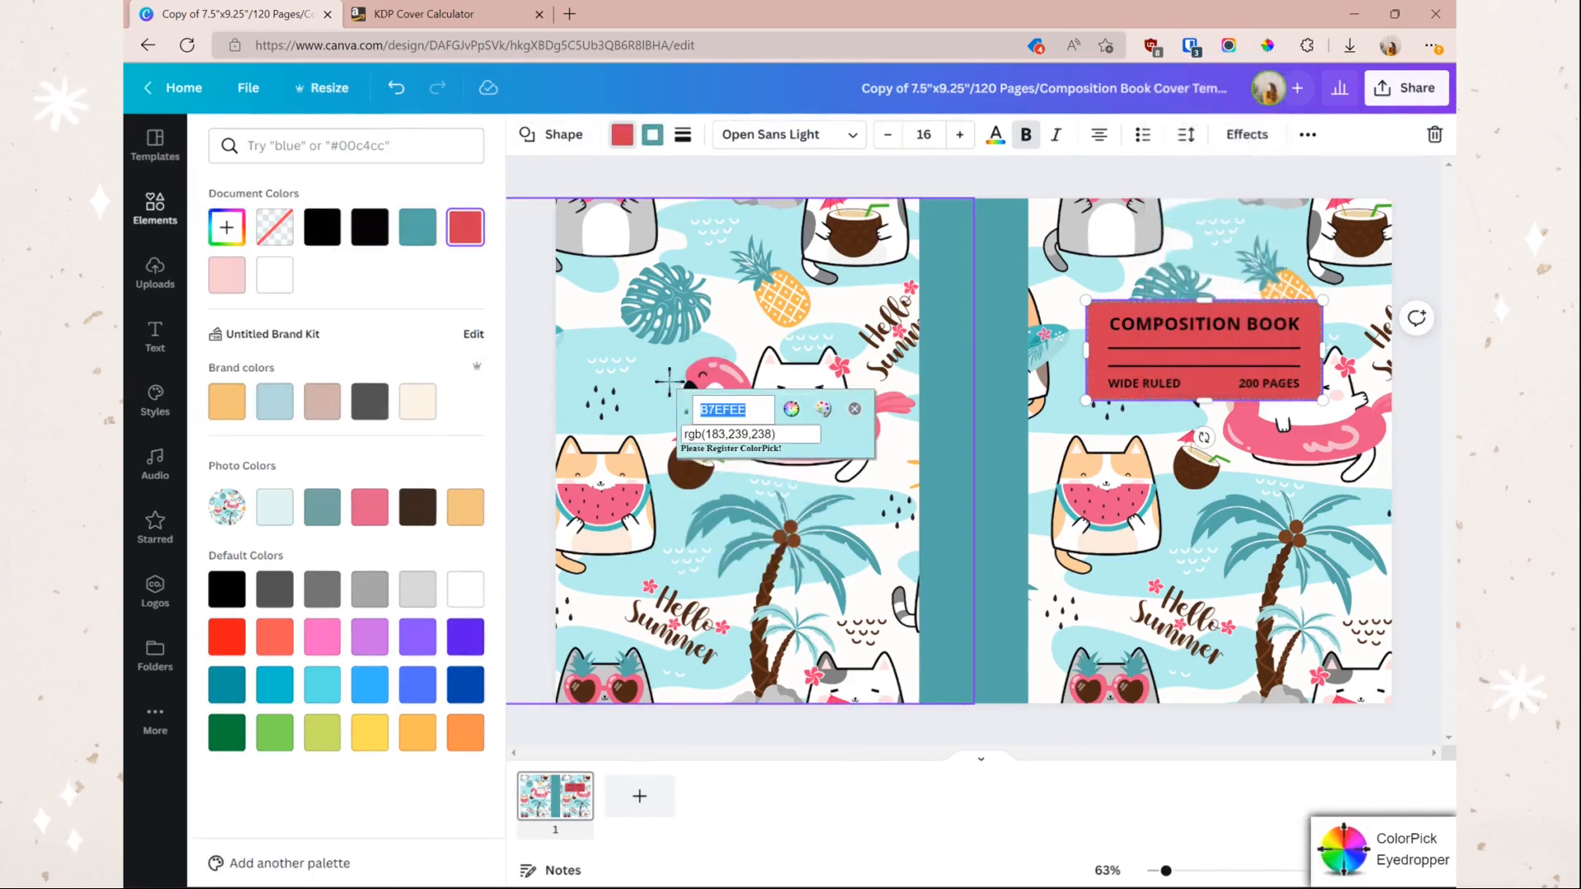
click(855, 410)
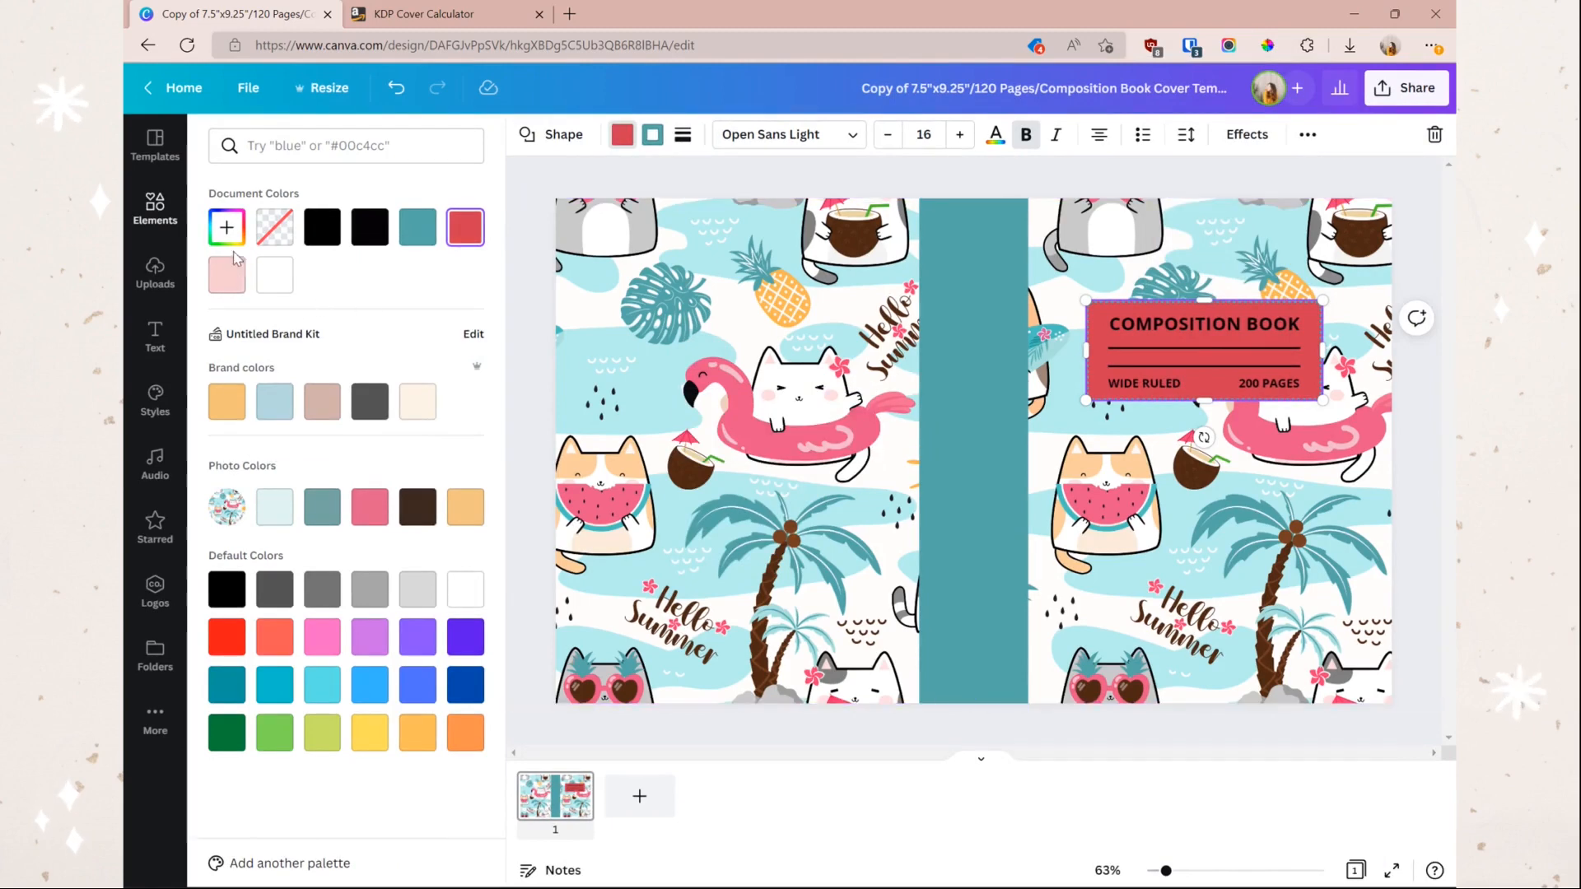
click(218, 225)
text(B7EFEE)
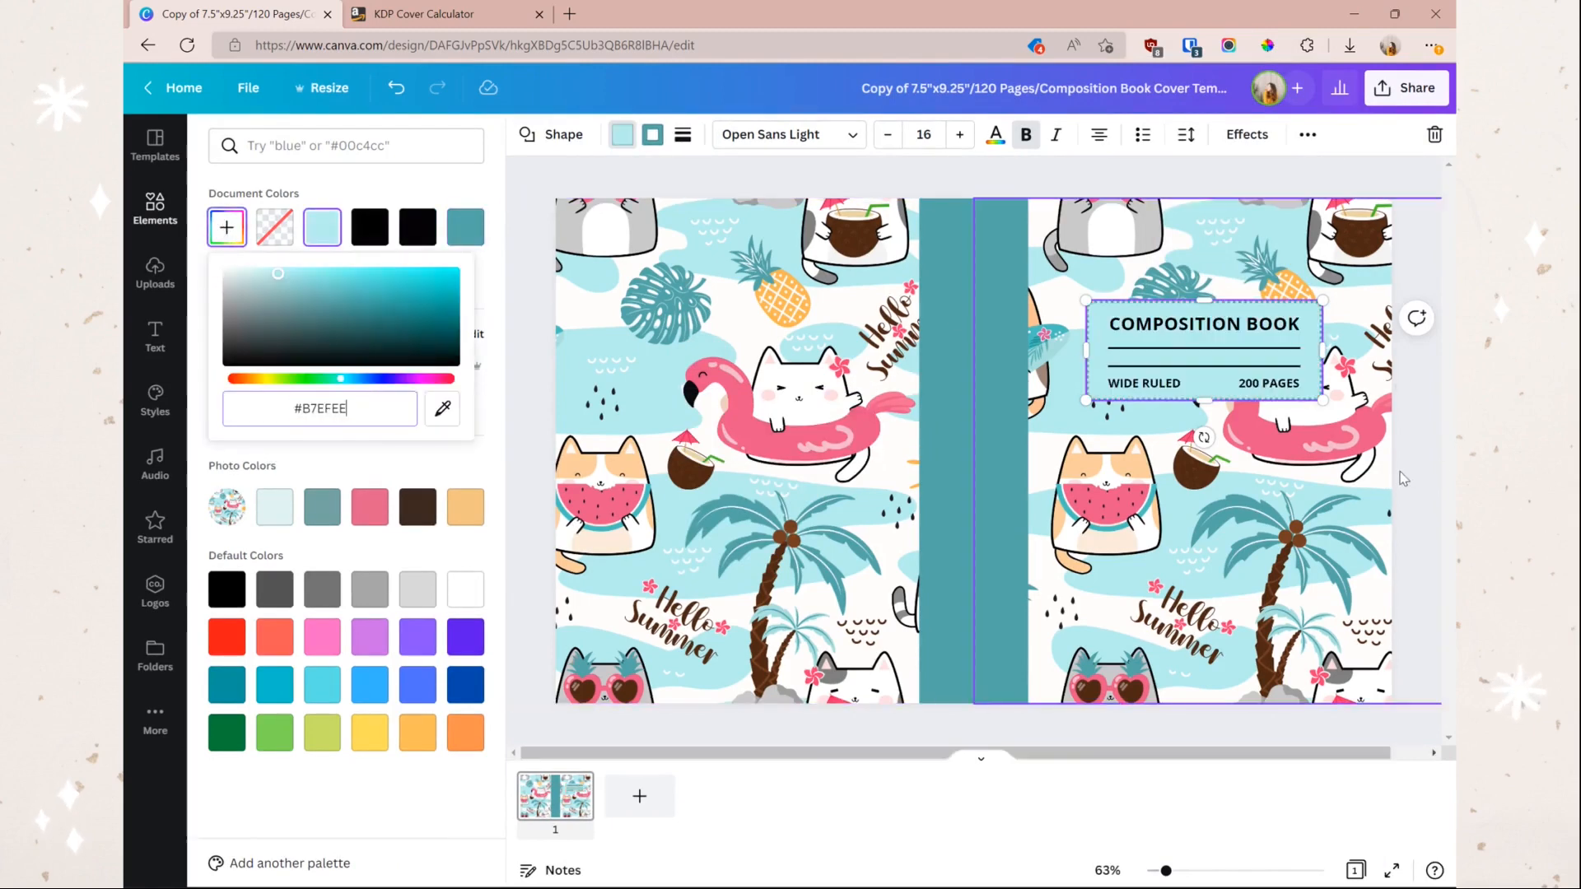
key(Escape)
Step: Change the dotted label's fill to white
click(1263, 375)
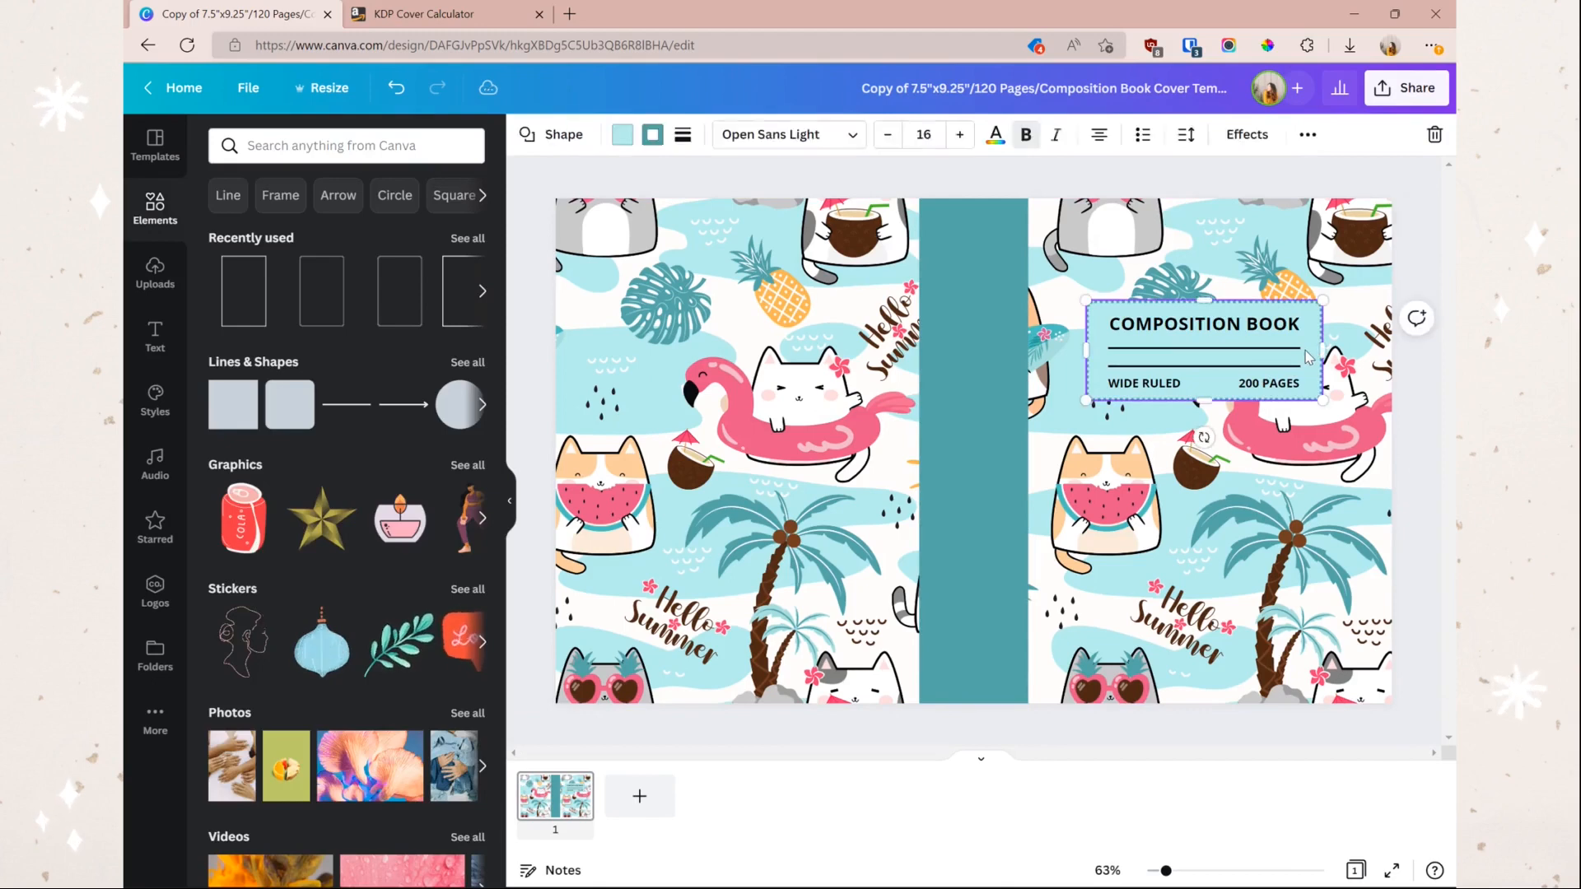
click(623, 134)
key(Escape)
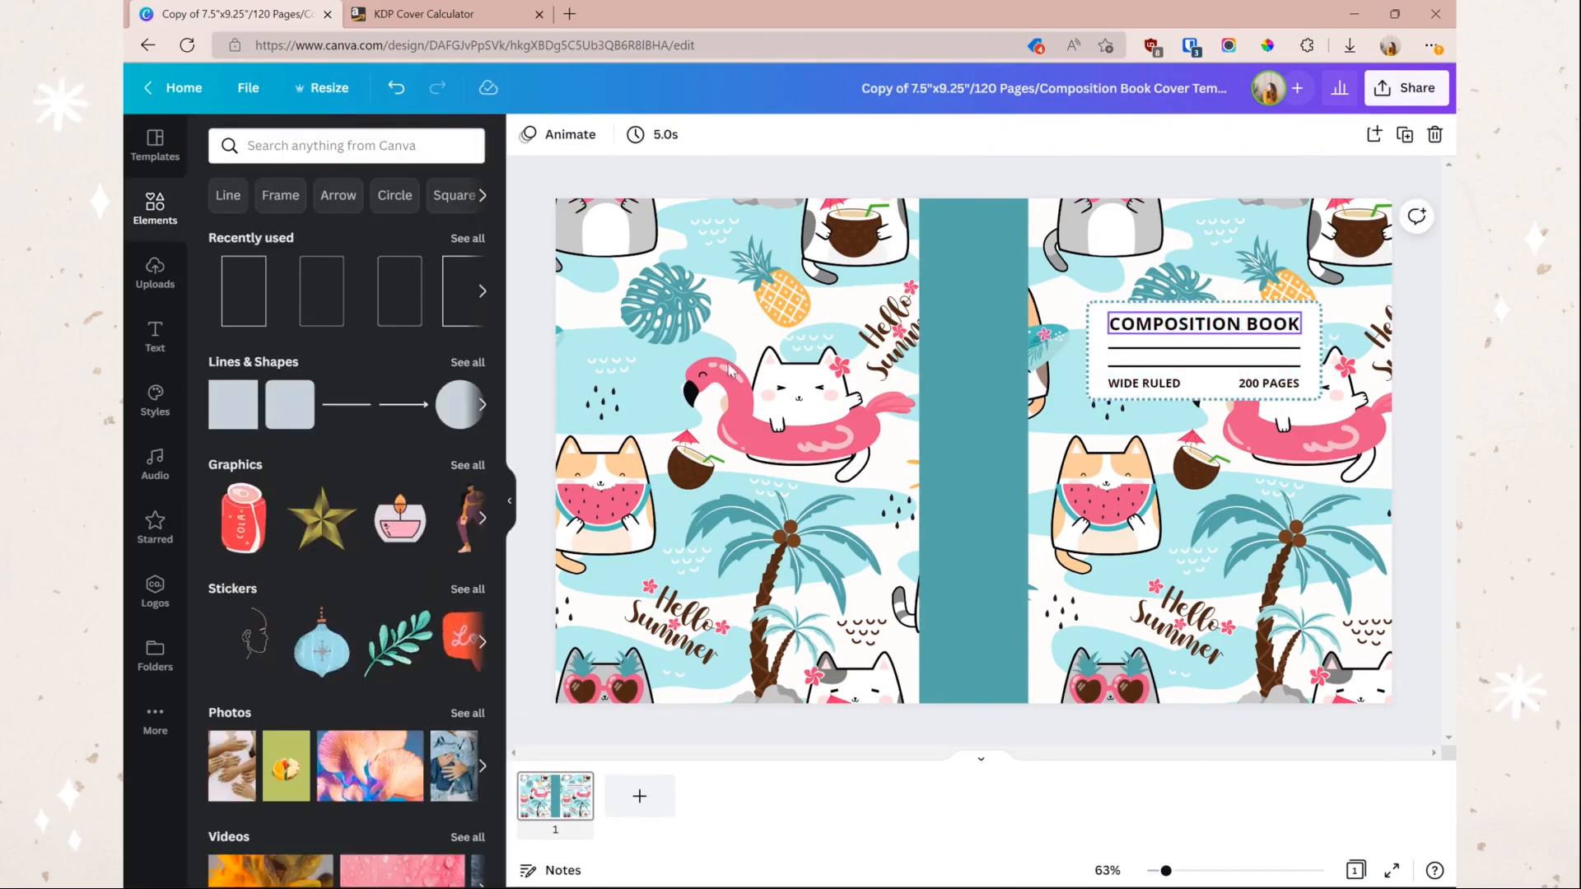
click(256, 309)
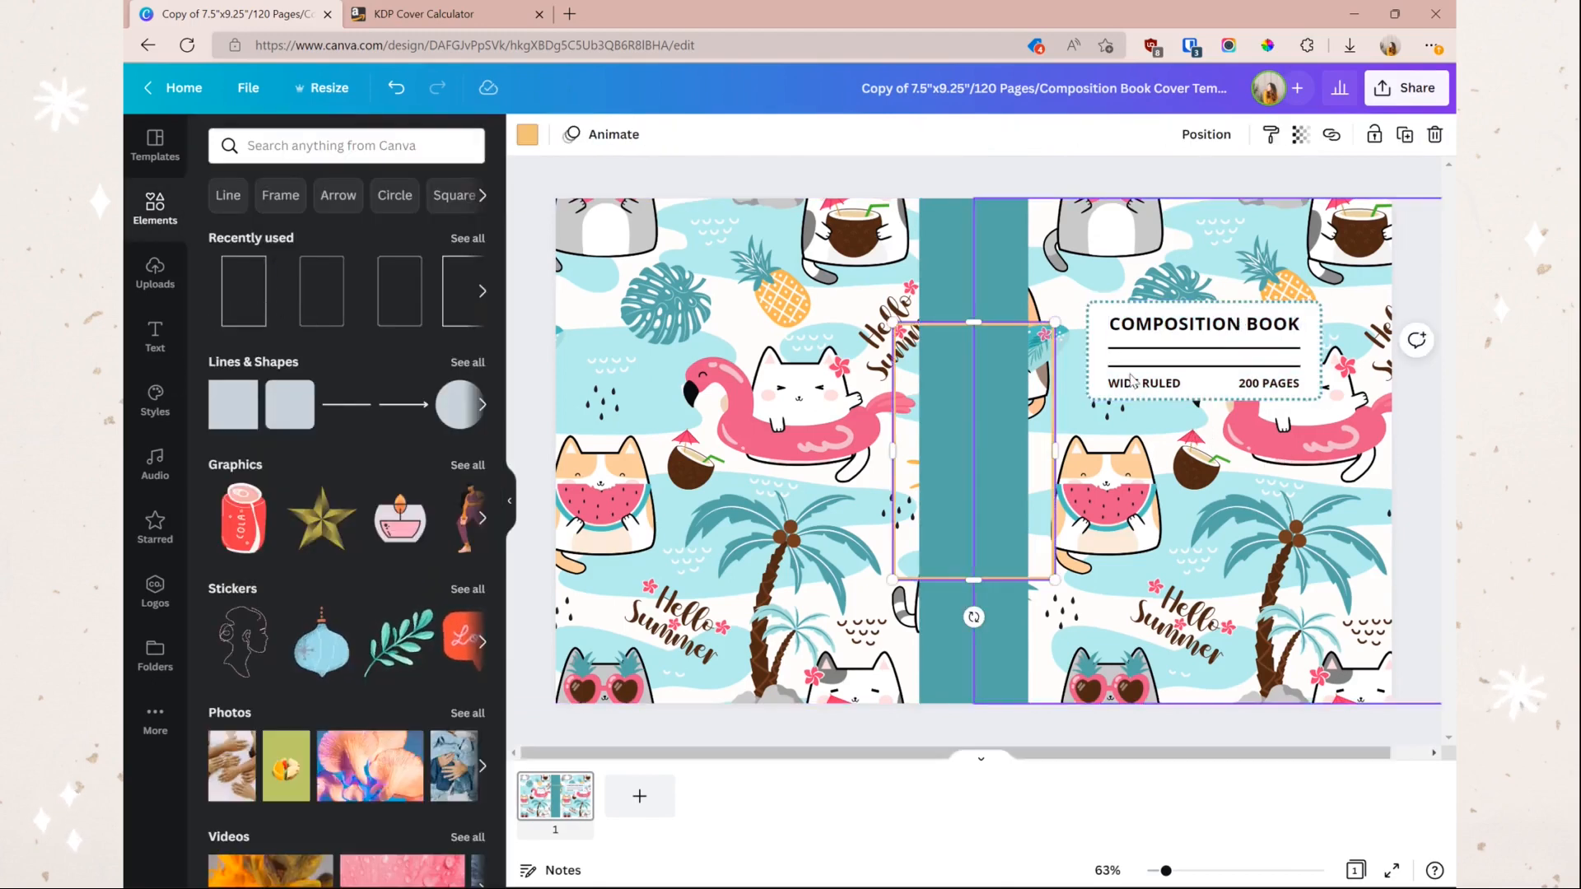
drag(995, 417, 1222, 424)
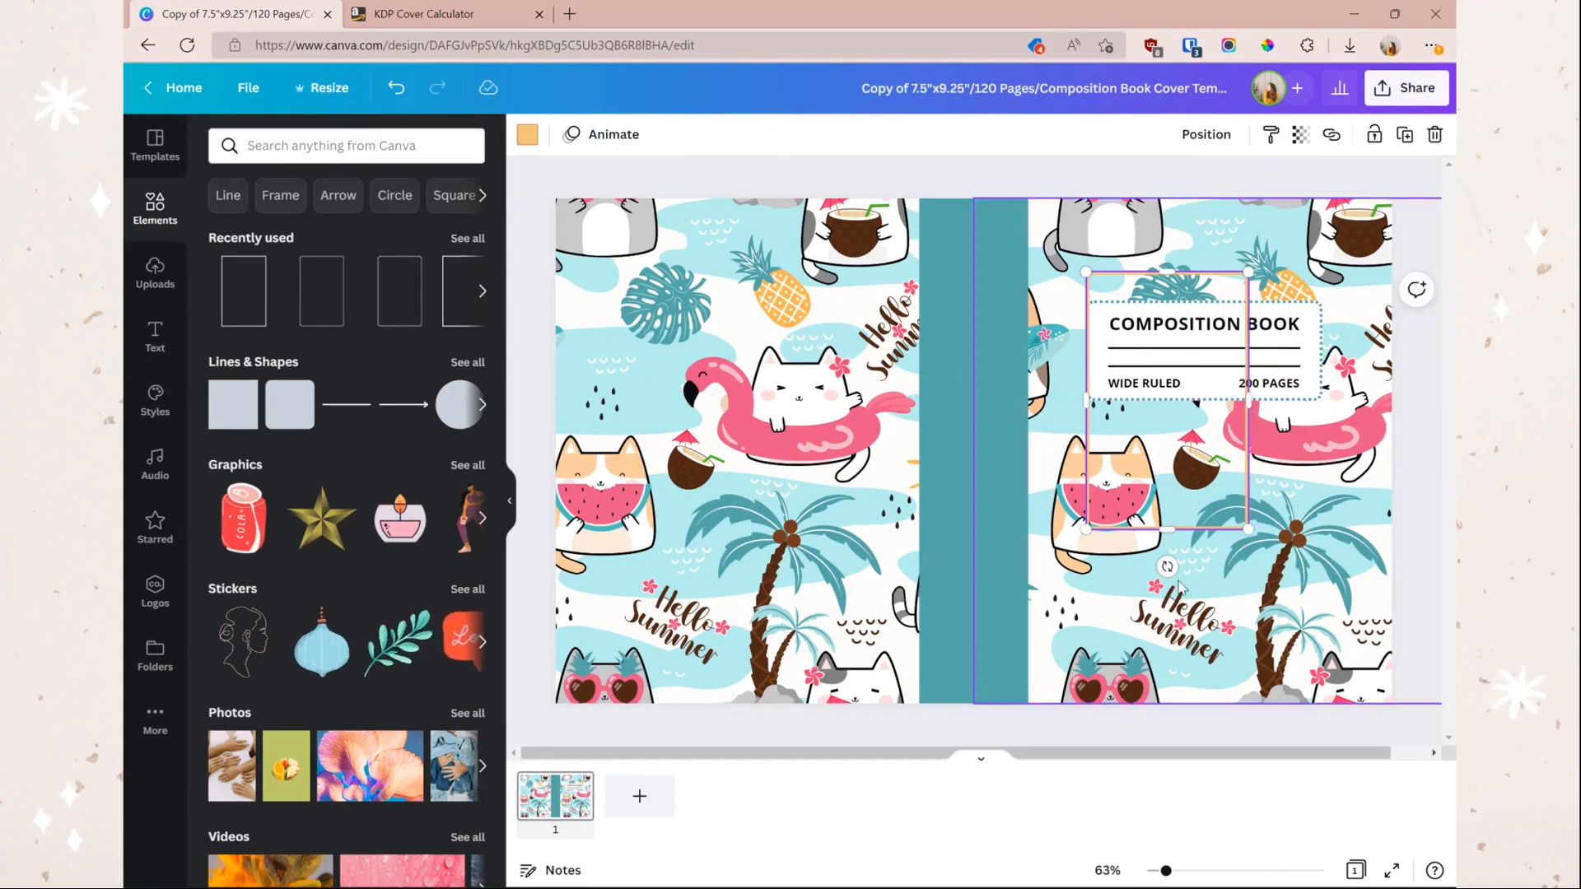
drag(1167, 567, 991, 471)
drag(950, 390, 939, 399)
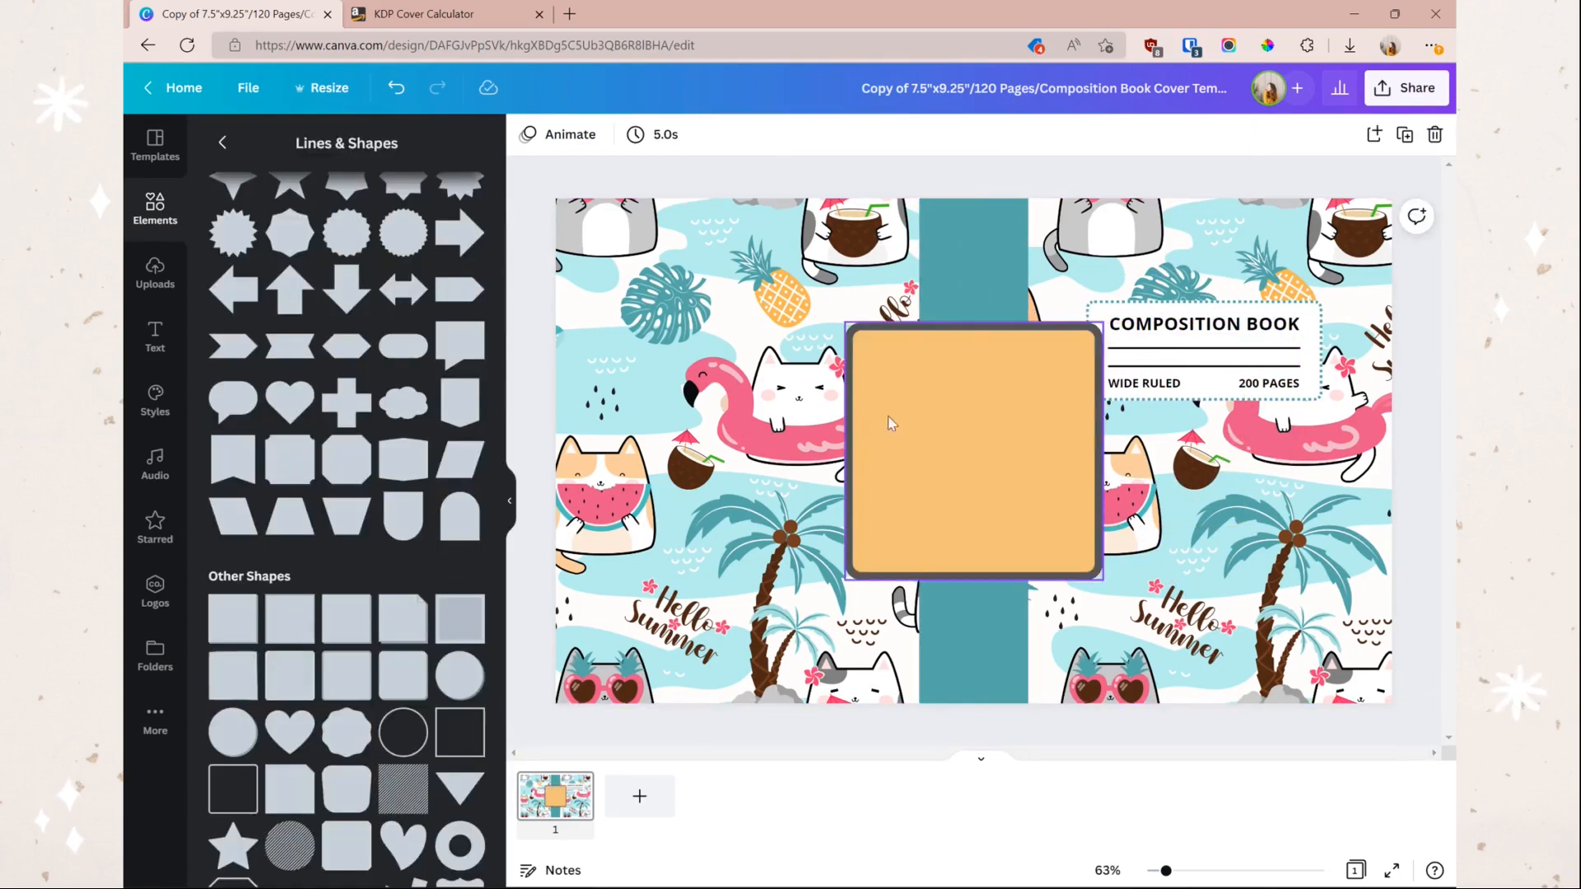
Step: Set the rounded bordered square's fill to white and its border to the spine's teal
click(970, 467)
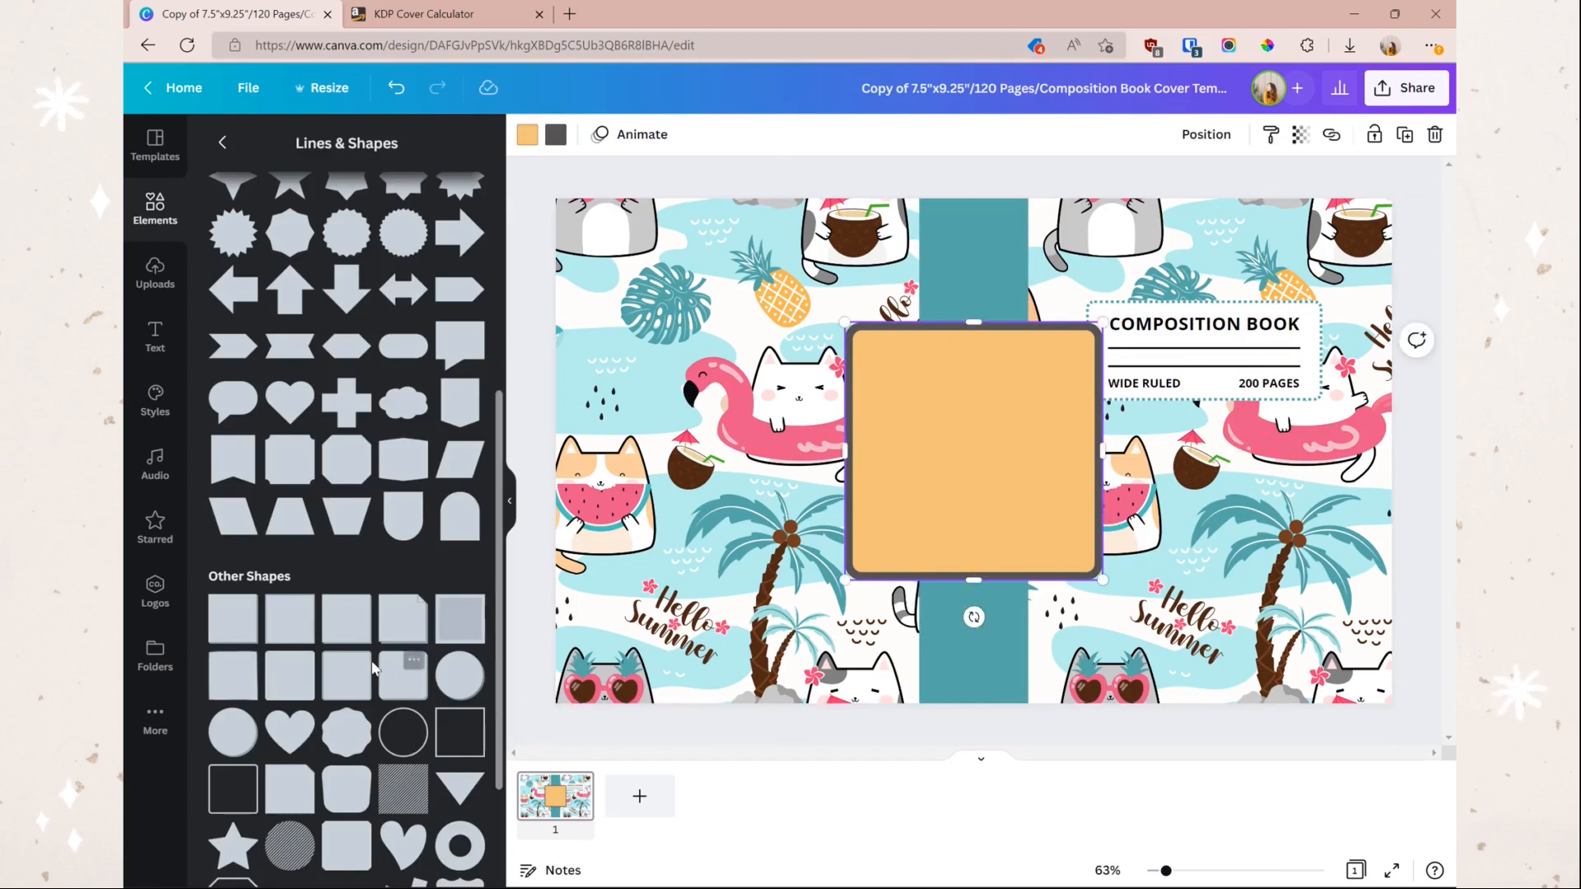
click(527, 134)
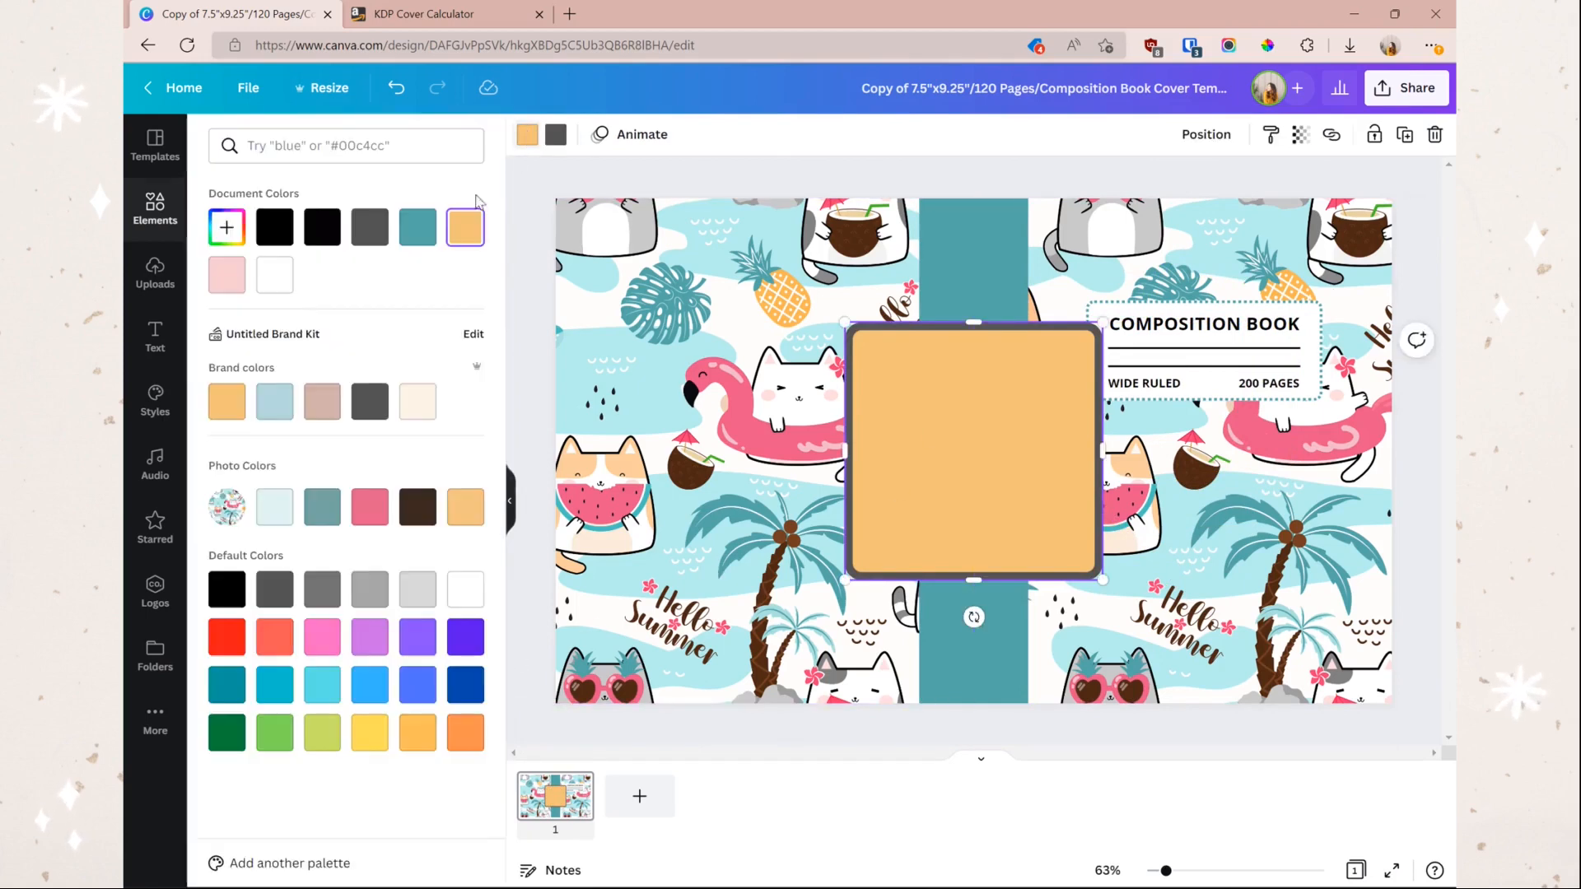
click(274, 274)
click(556, 134)
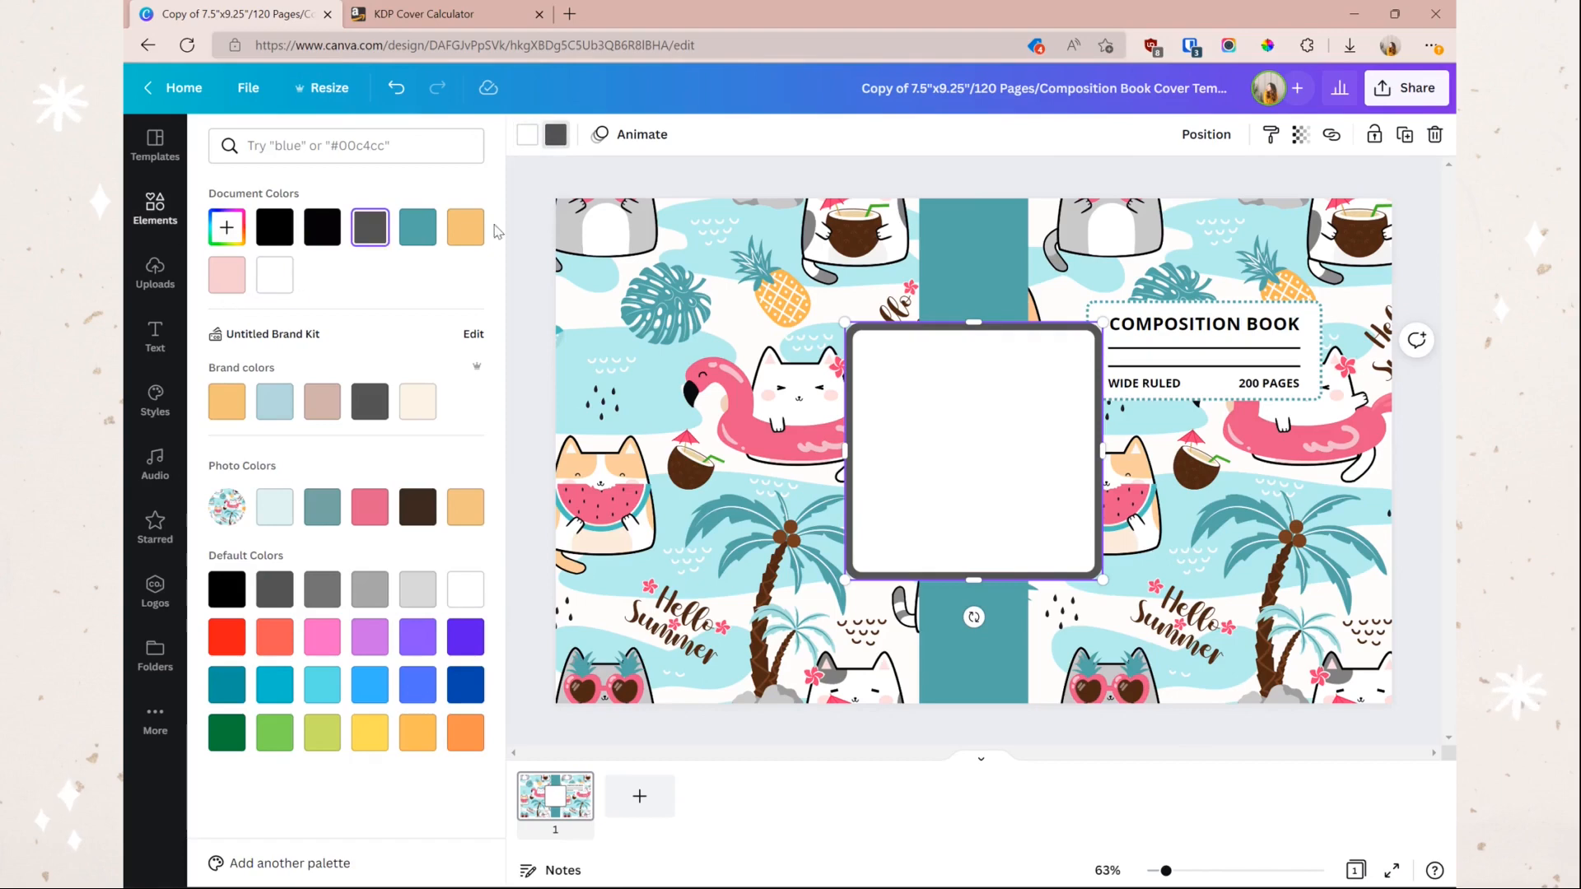
click(417, 227)
Step: Move the rounded bordered shape onto the front cover and resize it to match the existing label
drag(937, 467, 1134, 448)
drag(1299, 565, 1323, 363)
drag(1209, 303, 1210, 306)
click(1210, 307)
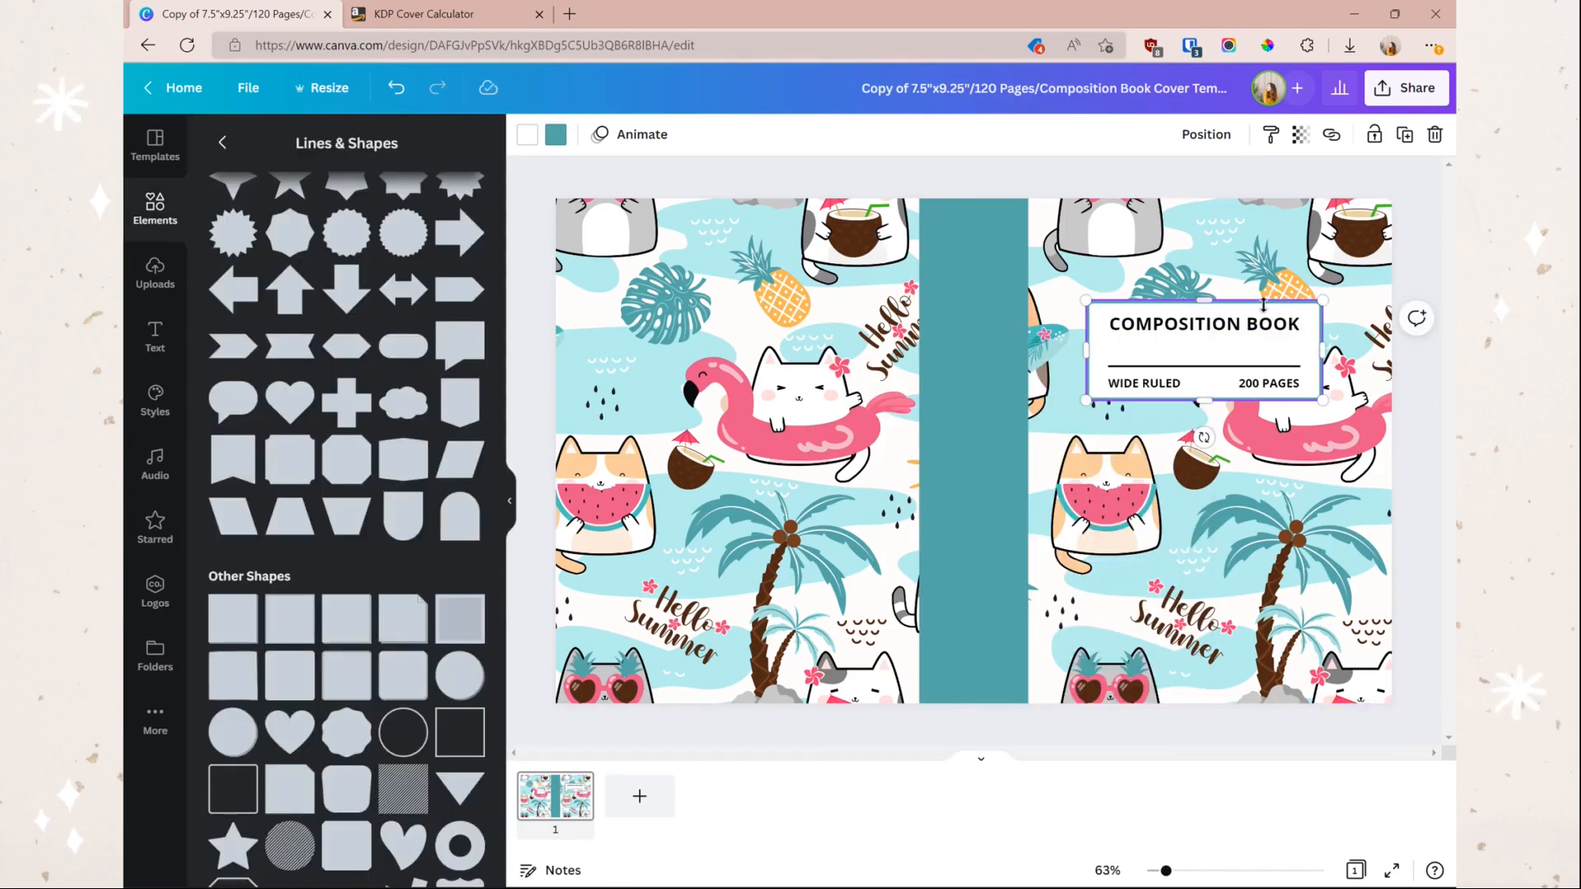
Step: Send the rounded label shape backward behind the text and lines, and delete the old dotted label
right_click(1266, 306)
click(1194, 455)
right_click(1266, 306)
click(1196, 455)
click(1259, 294)
click(1274, 304)
key(Delete)
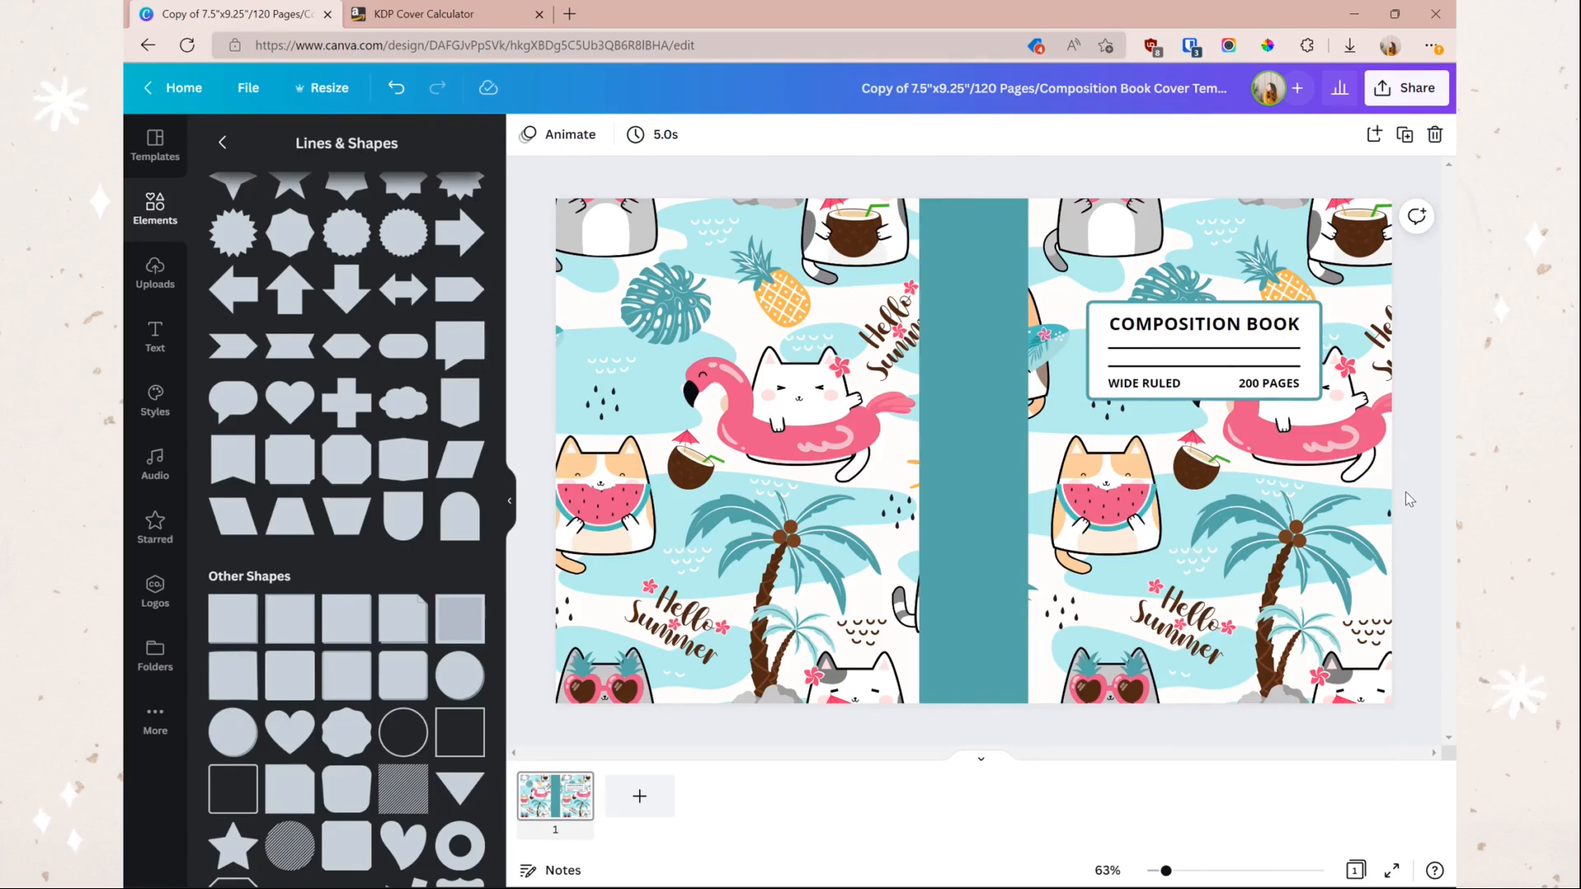
Step: Lock the cover's background patterns and teal spine in place
drag(1225, 741, 848, 647)
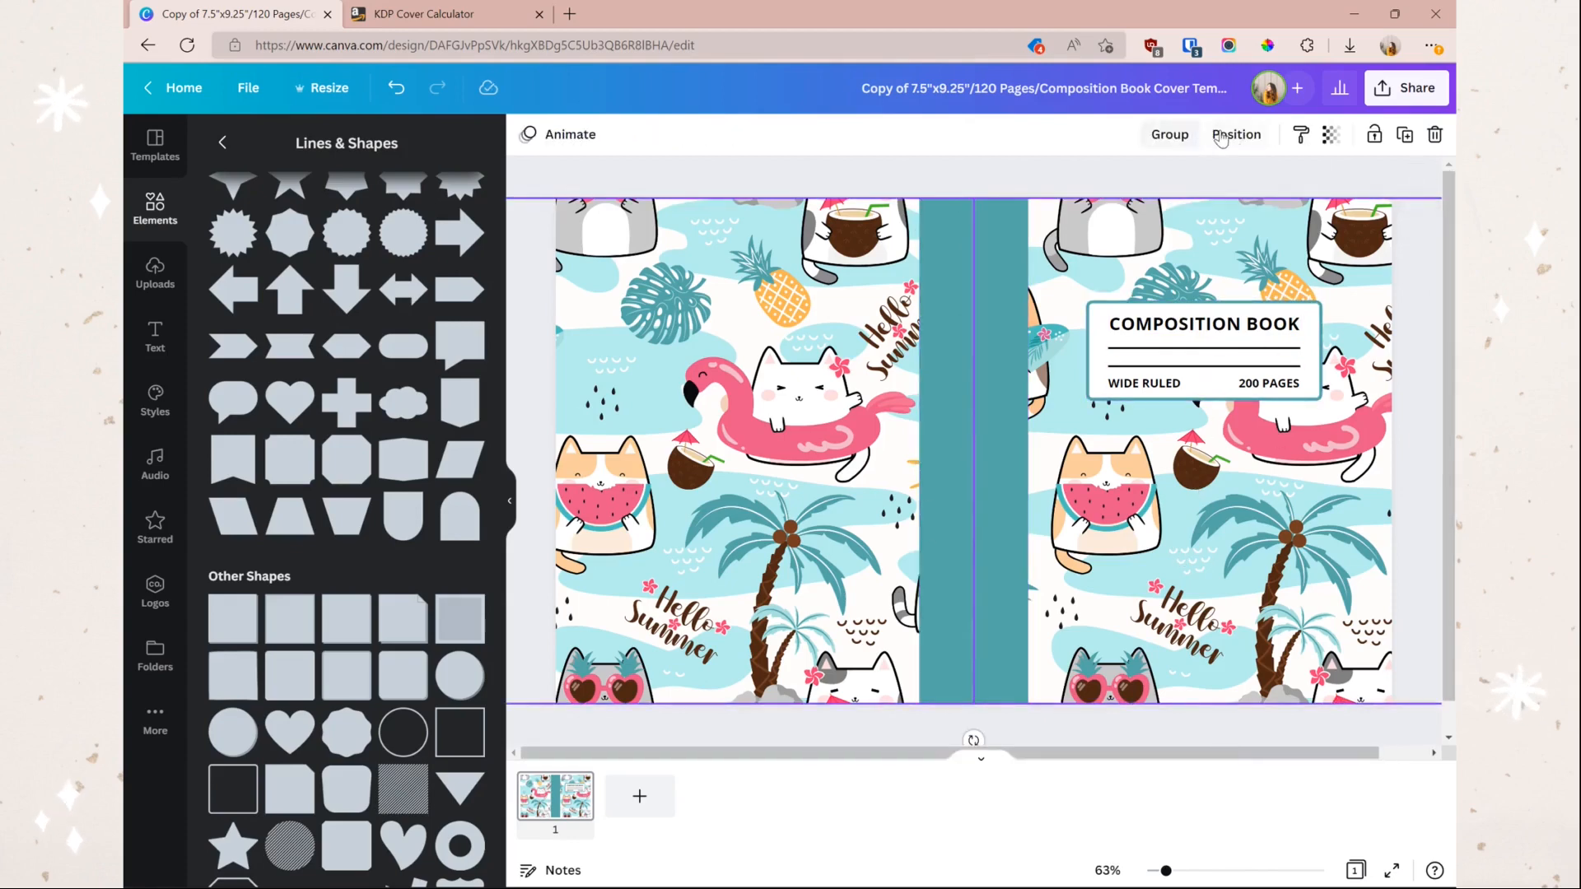
click(1374, 134)
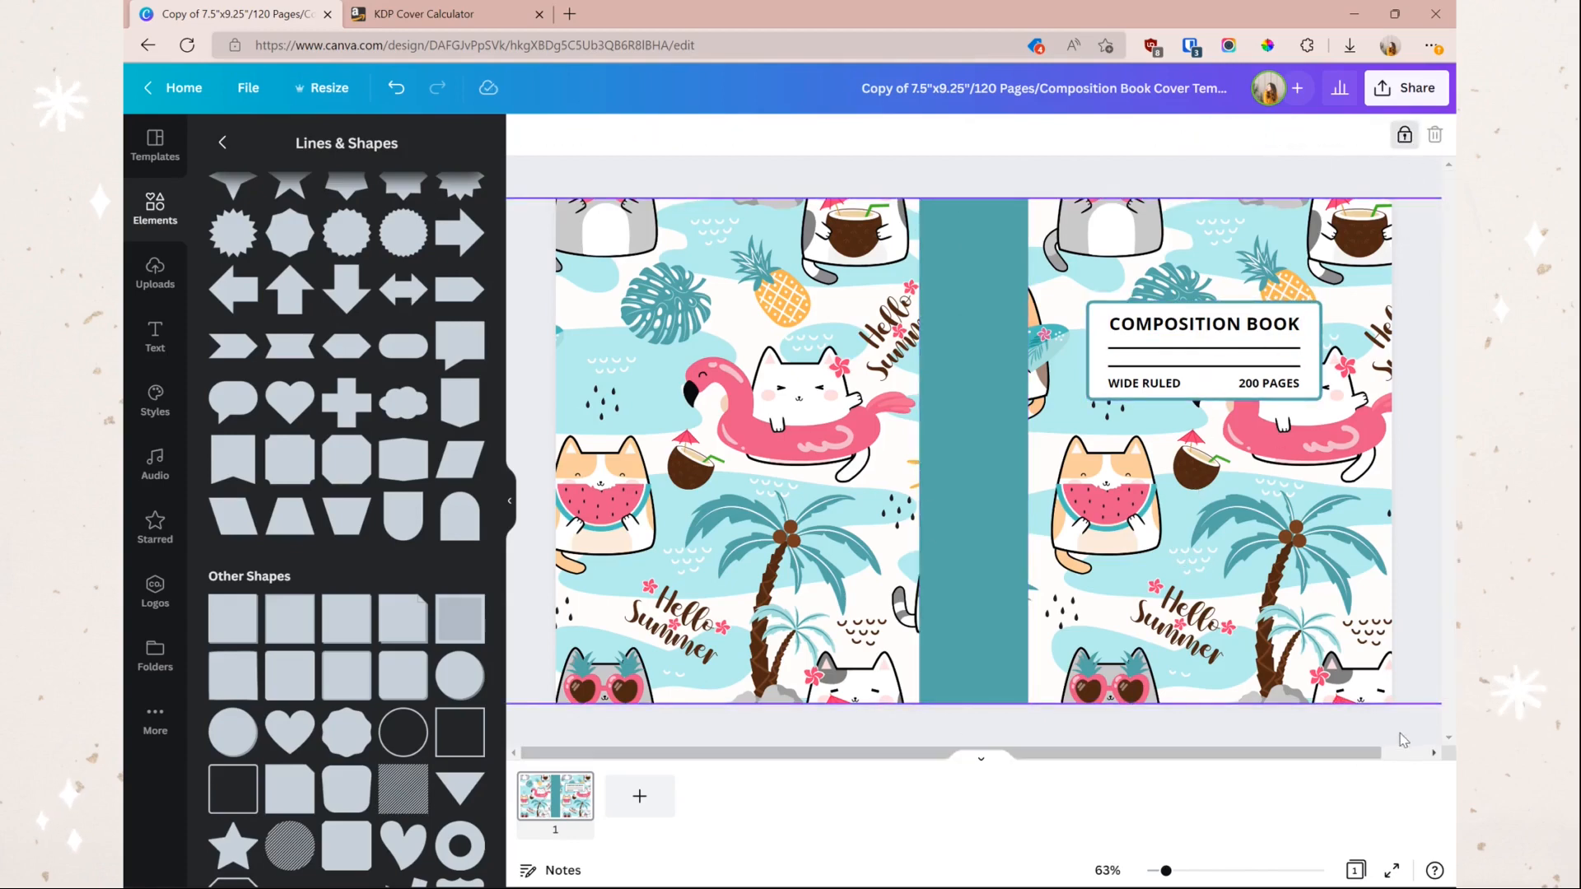
click(1411, 731)
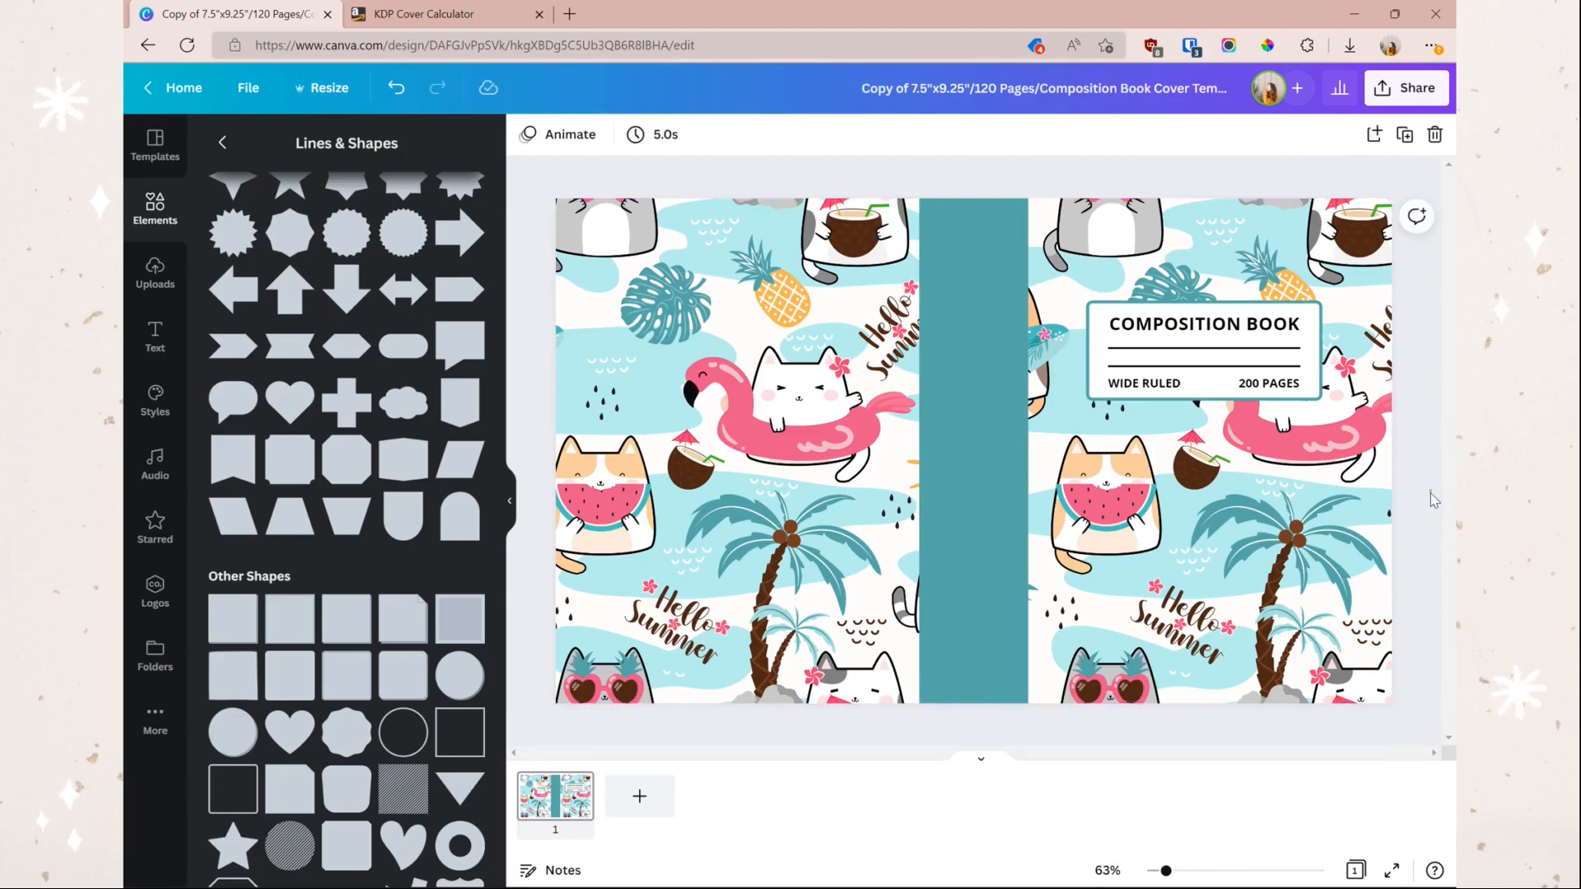
Step: Nudge the whole Composition Book label, with its text and lines, slightly to the right on the front cover
drag(1434, 498, 1075, 287)
key(Right)
key(Right)
key(Right)
key(Right)
key(Right)
key(Right)
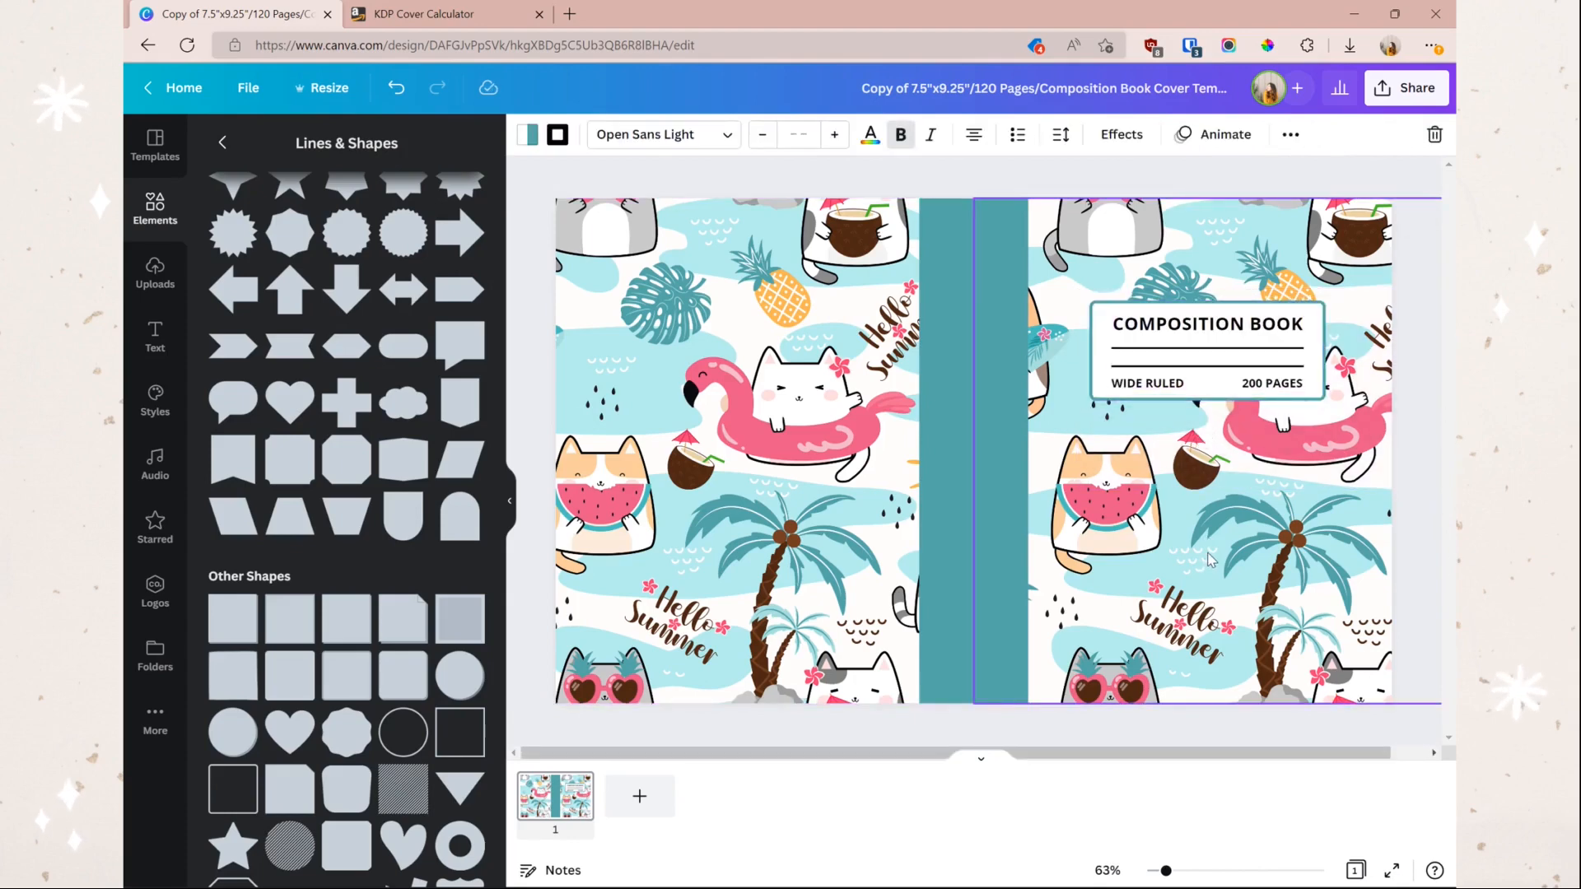
click(1415, 740)
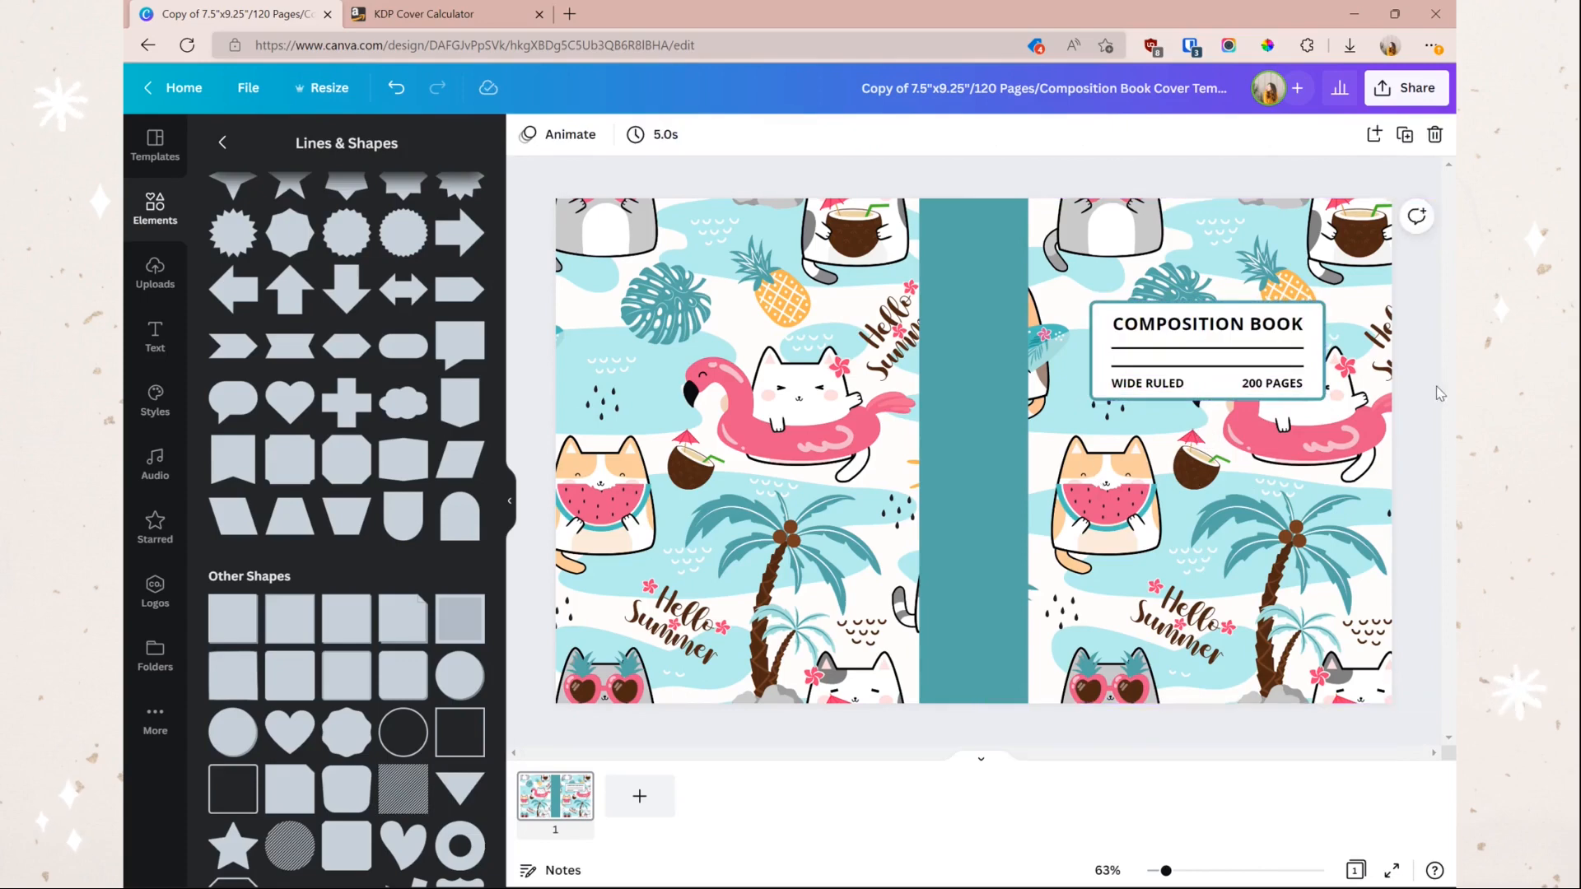
Step: Check the cover dimensions in the KDP Cover Calculator, close it and return to the Canva cover
click(424, 14)
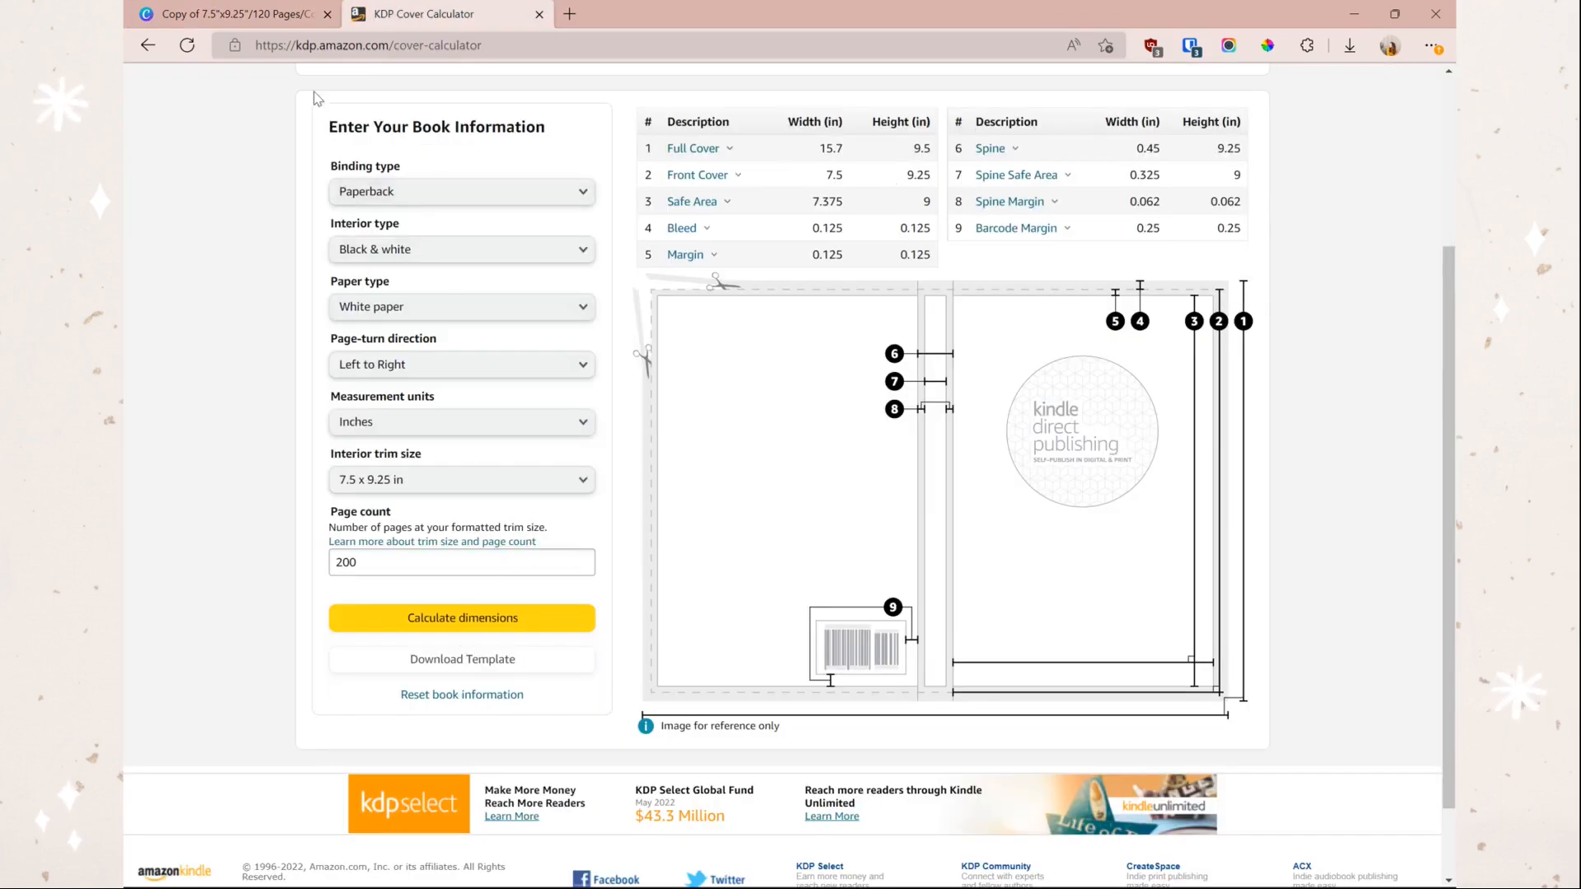
click(539, 14)
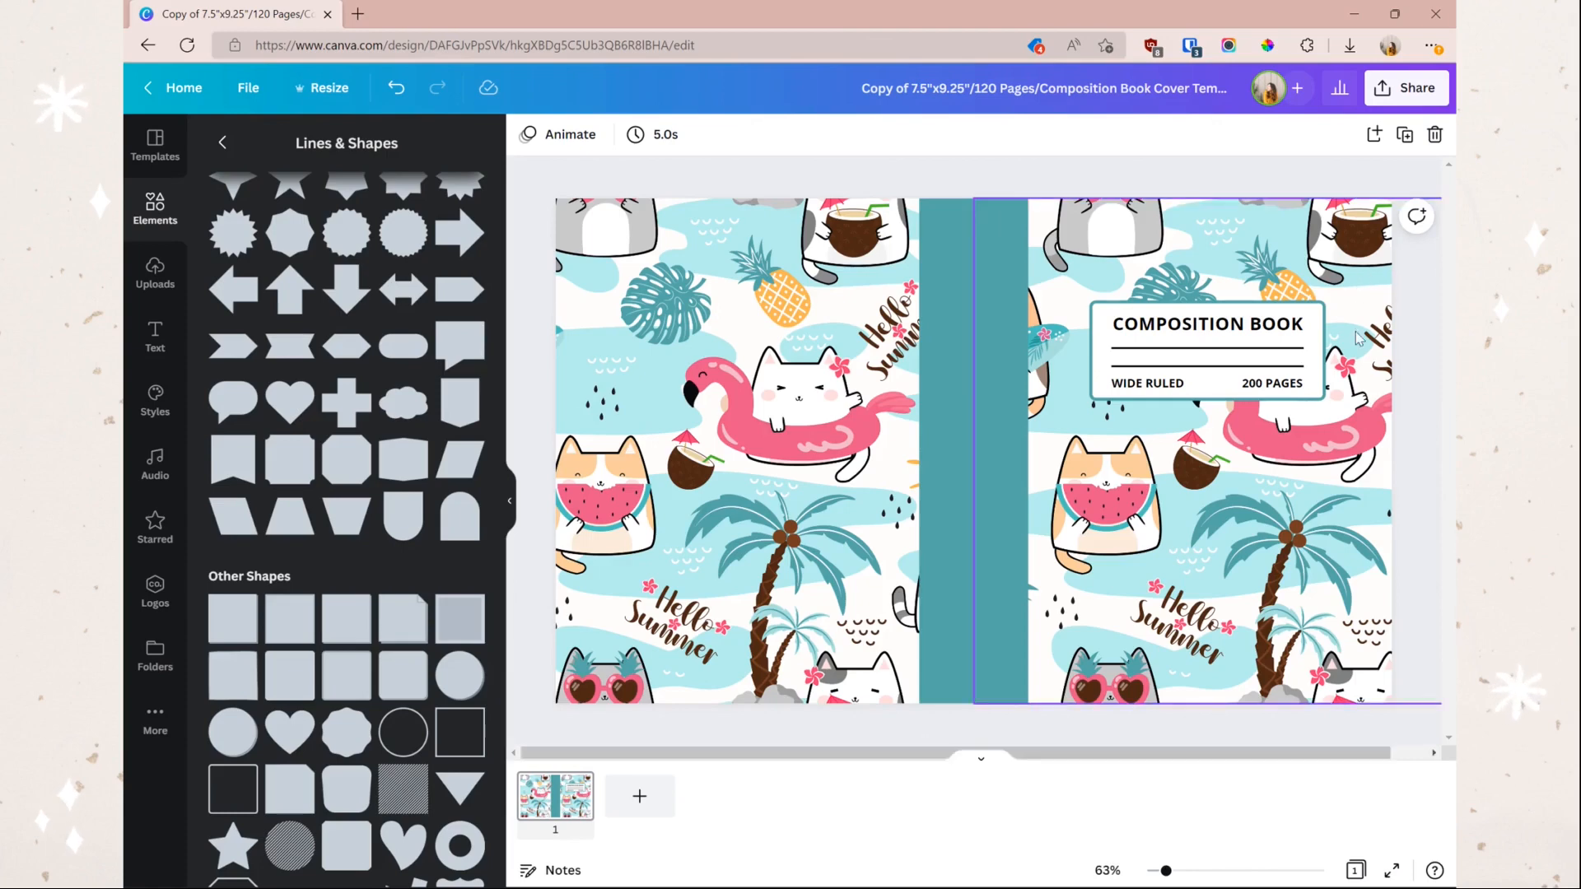
drag(1428, 494, 1066, 269)
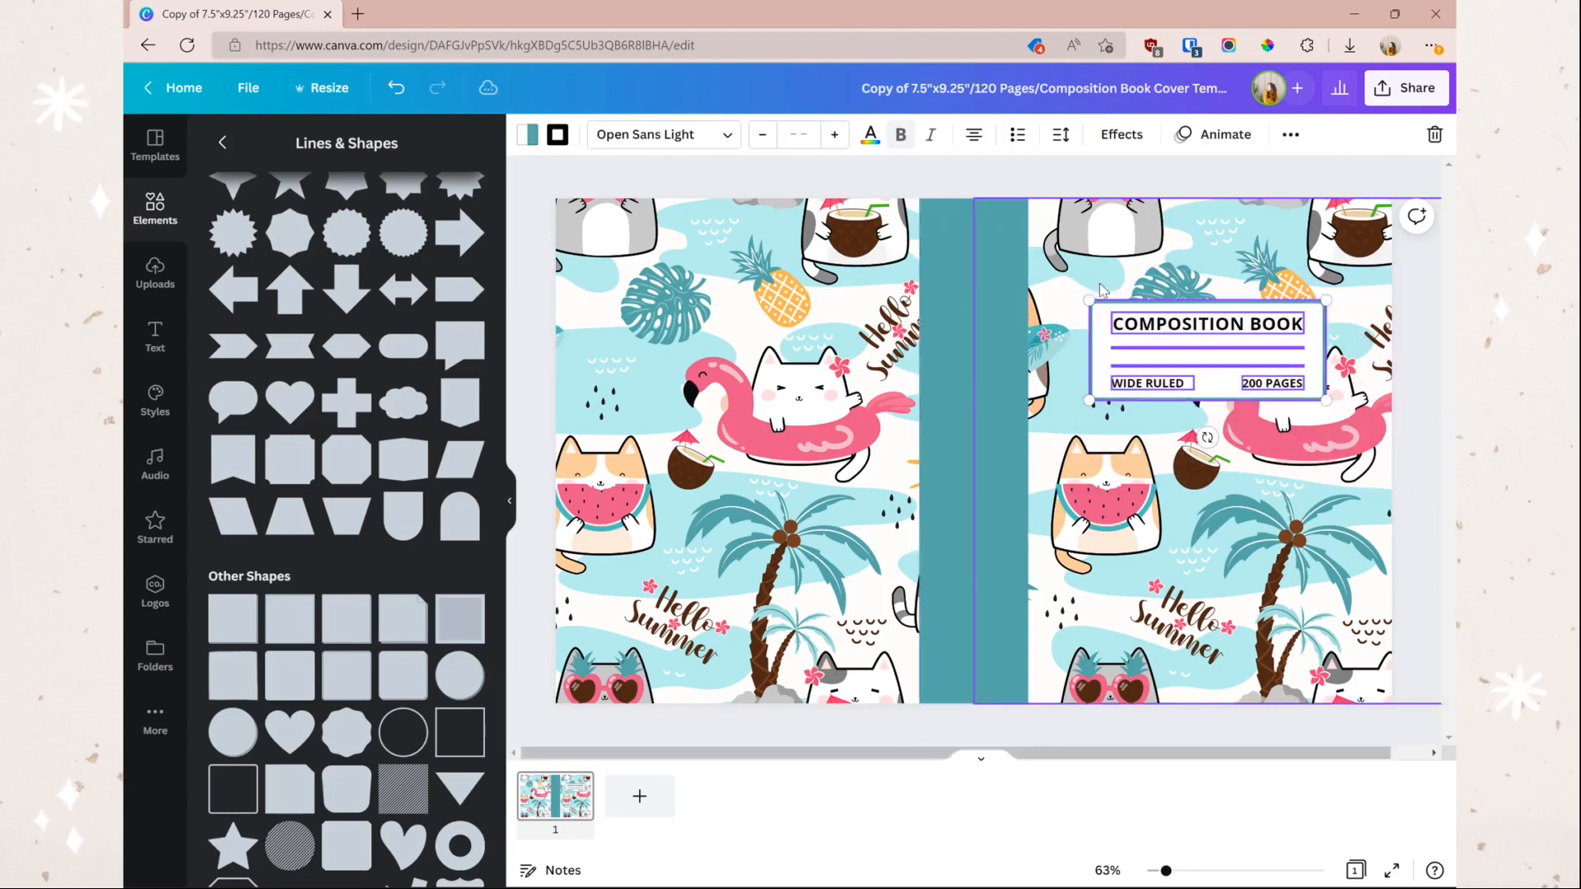
drag(1153, 350, 1157, 352)
click(1415, 443)
key(ctrl+z)
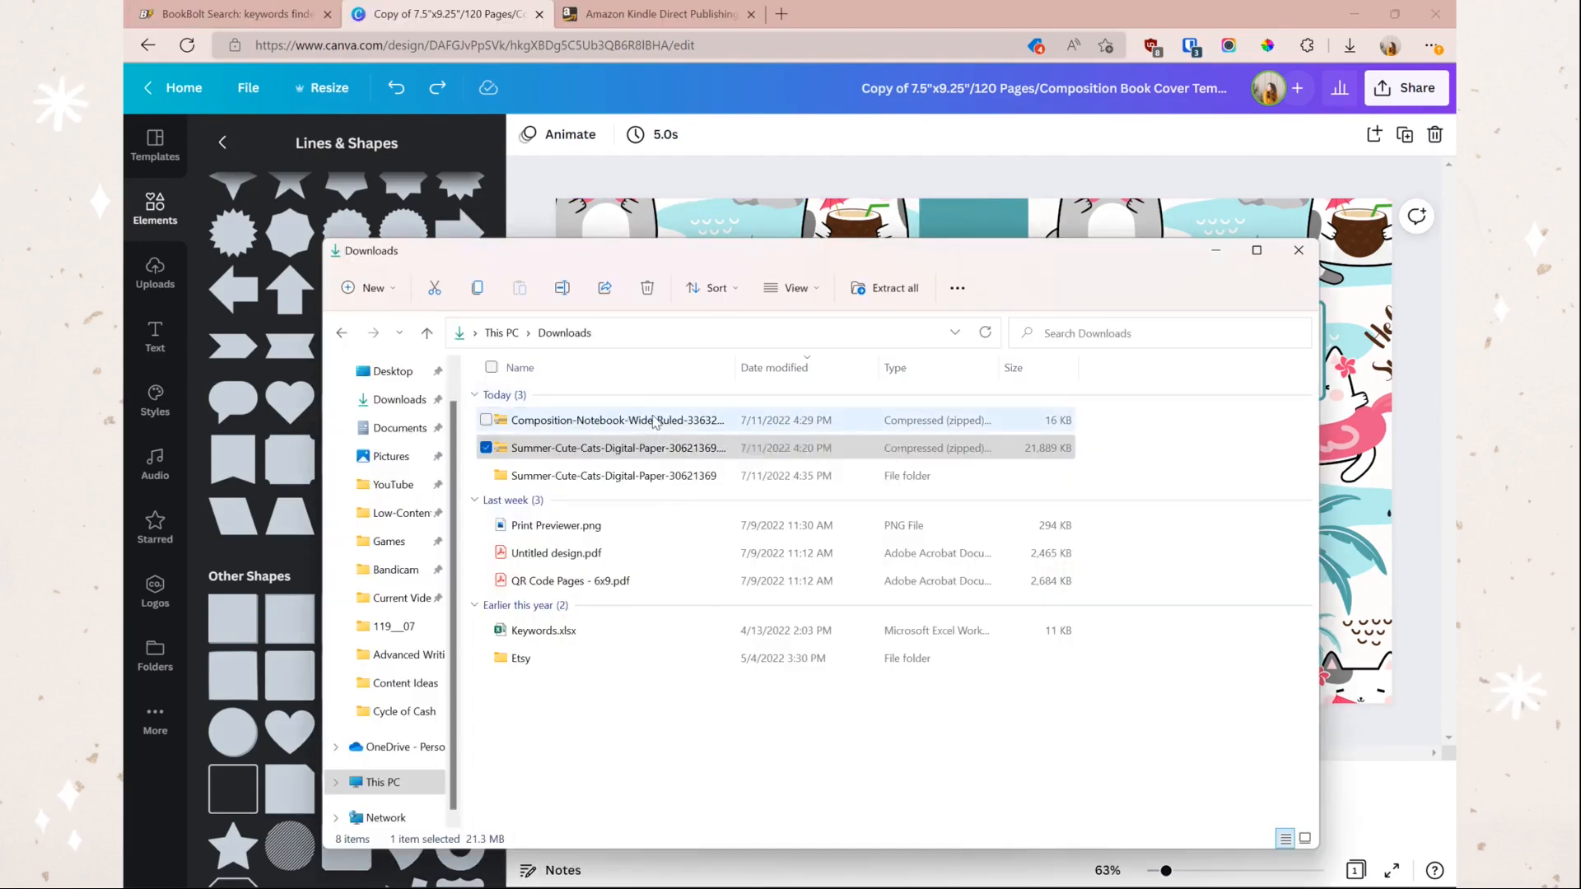
Step: Extract the Composition-Notebook-Wide-Ruled archive in Downloads, and open its 7.5 x 9.25 bleed PDF to review the interior pages
click(654, 422)
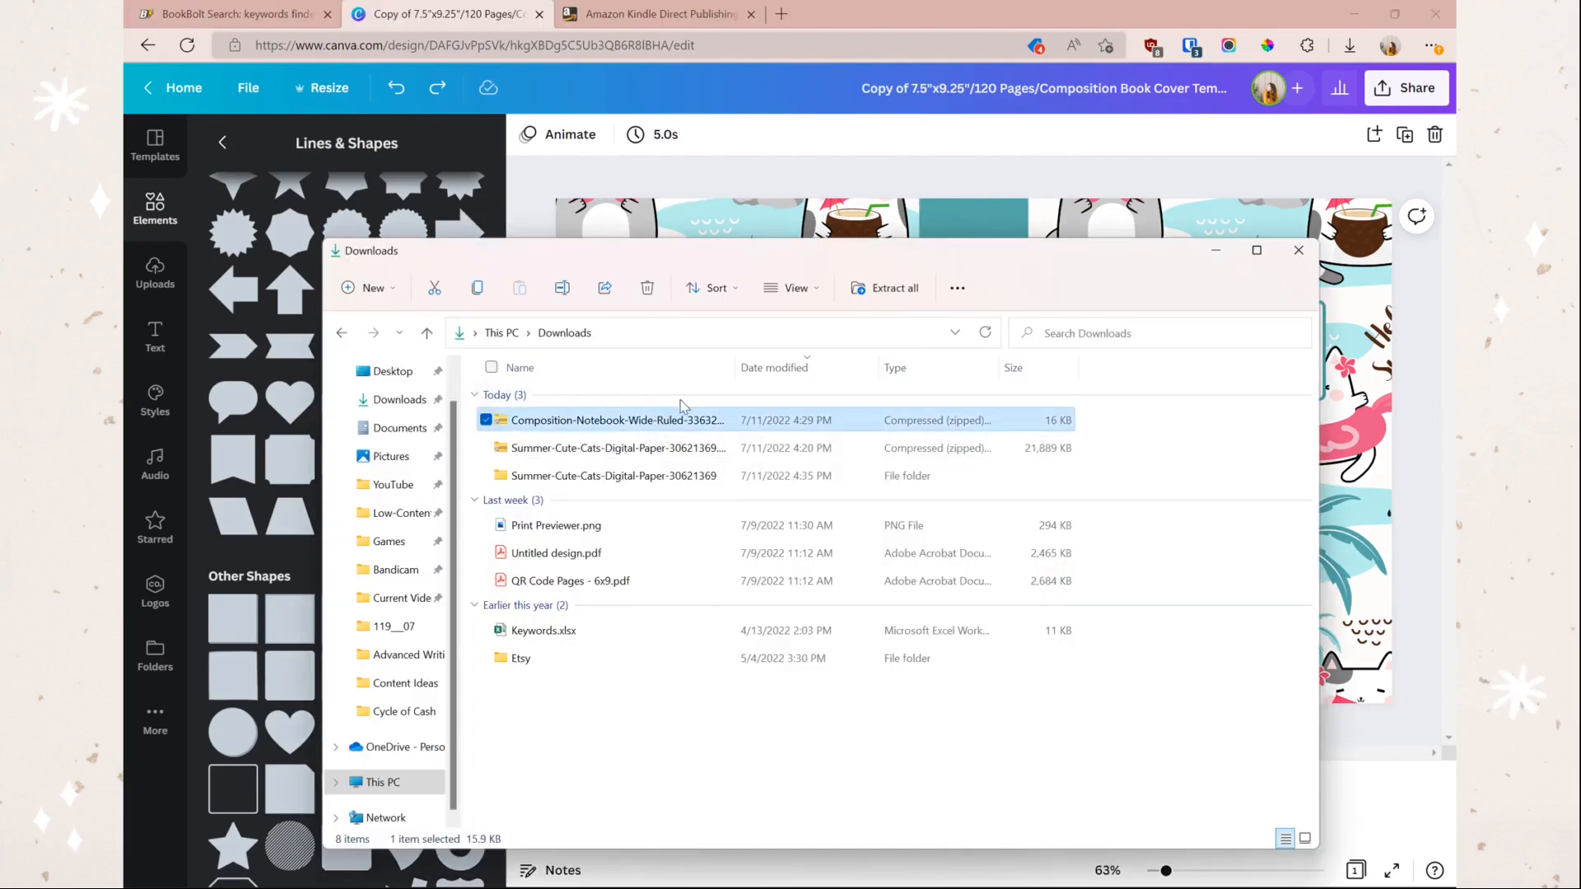
click(886, 288)
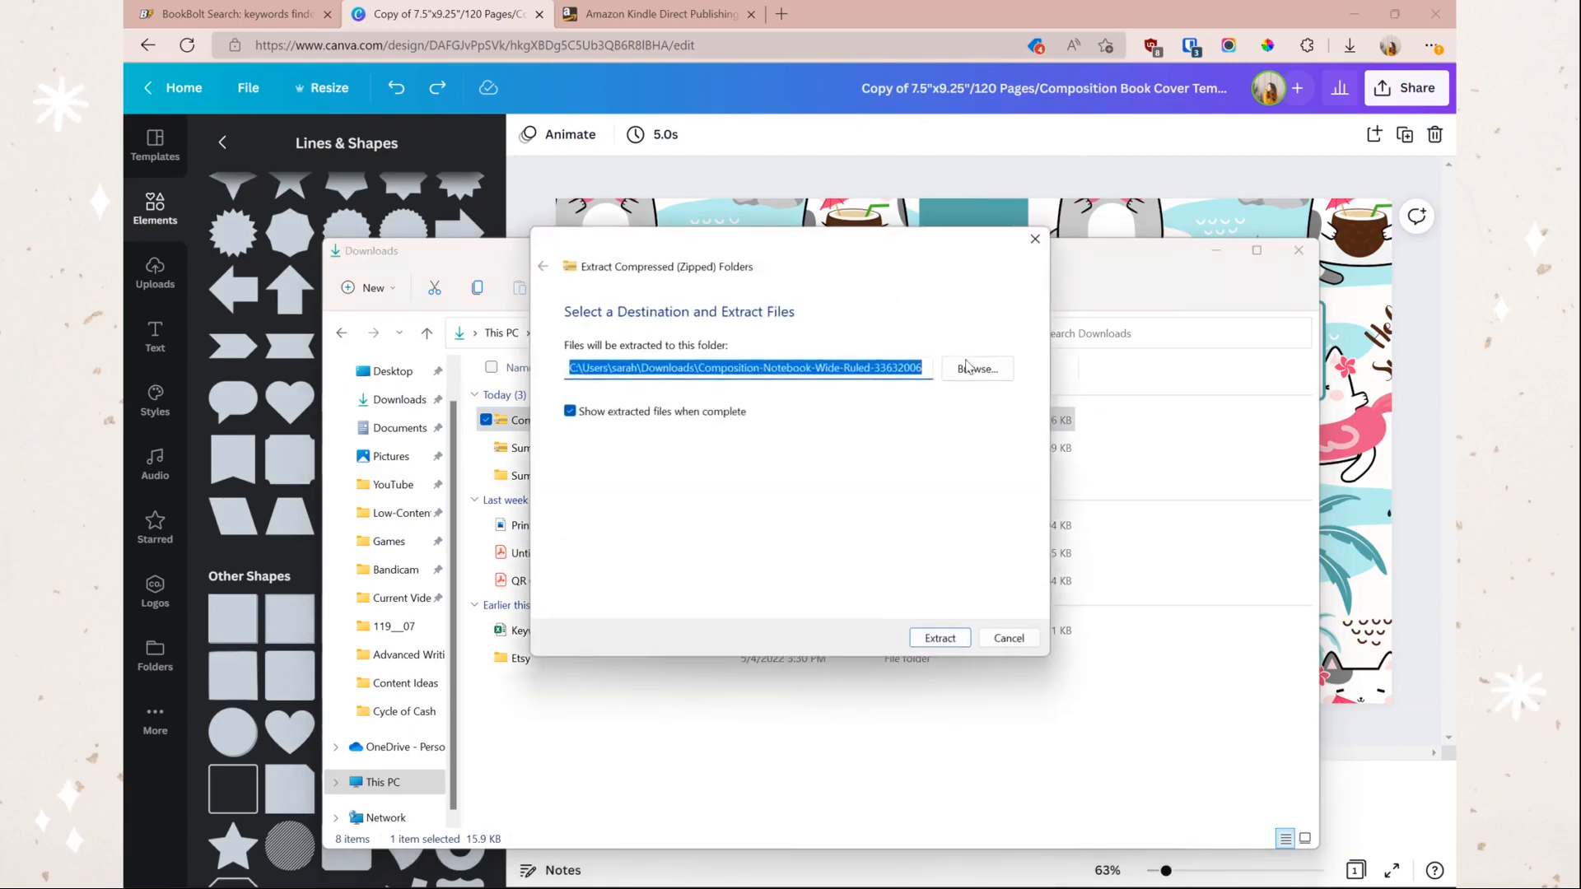
click(939, 650)
double_click(634, 376)
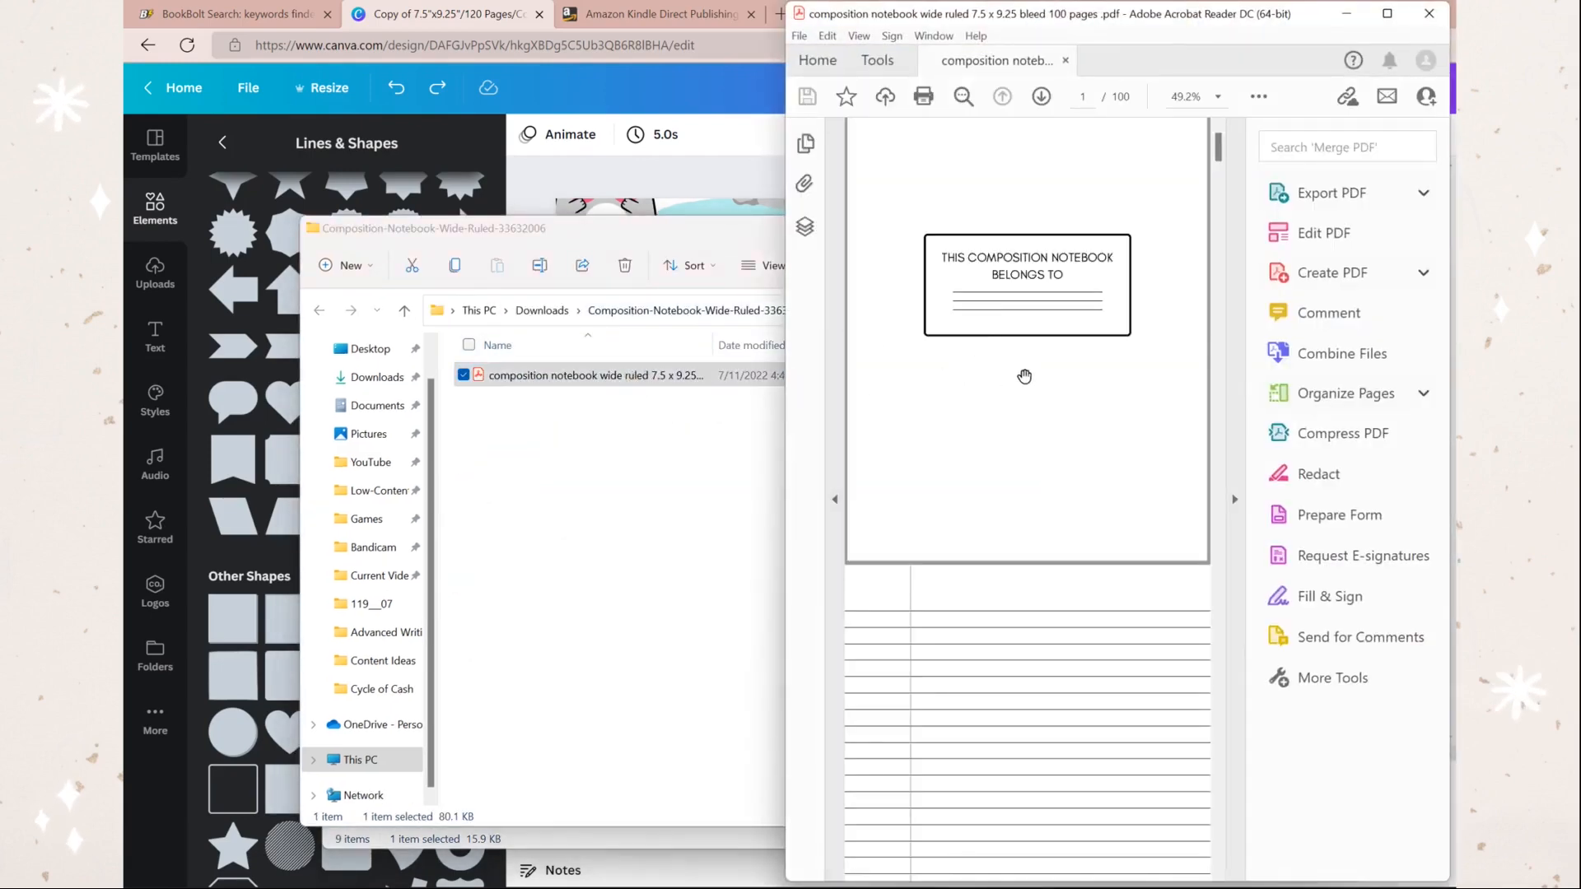
scroll(1013, 382, down, 10)
scroll(1082, 397, down, 5)
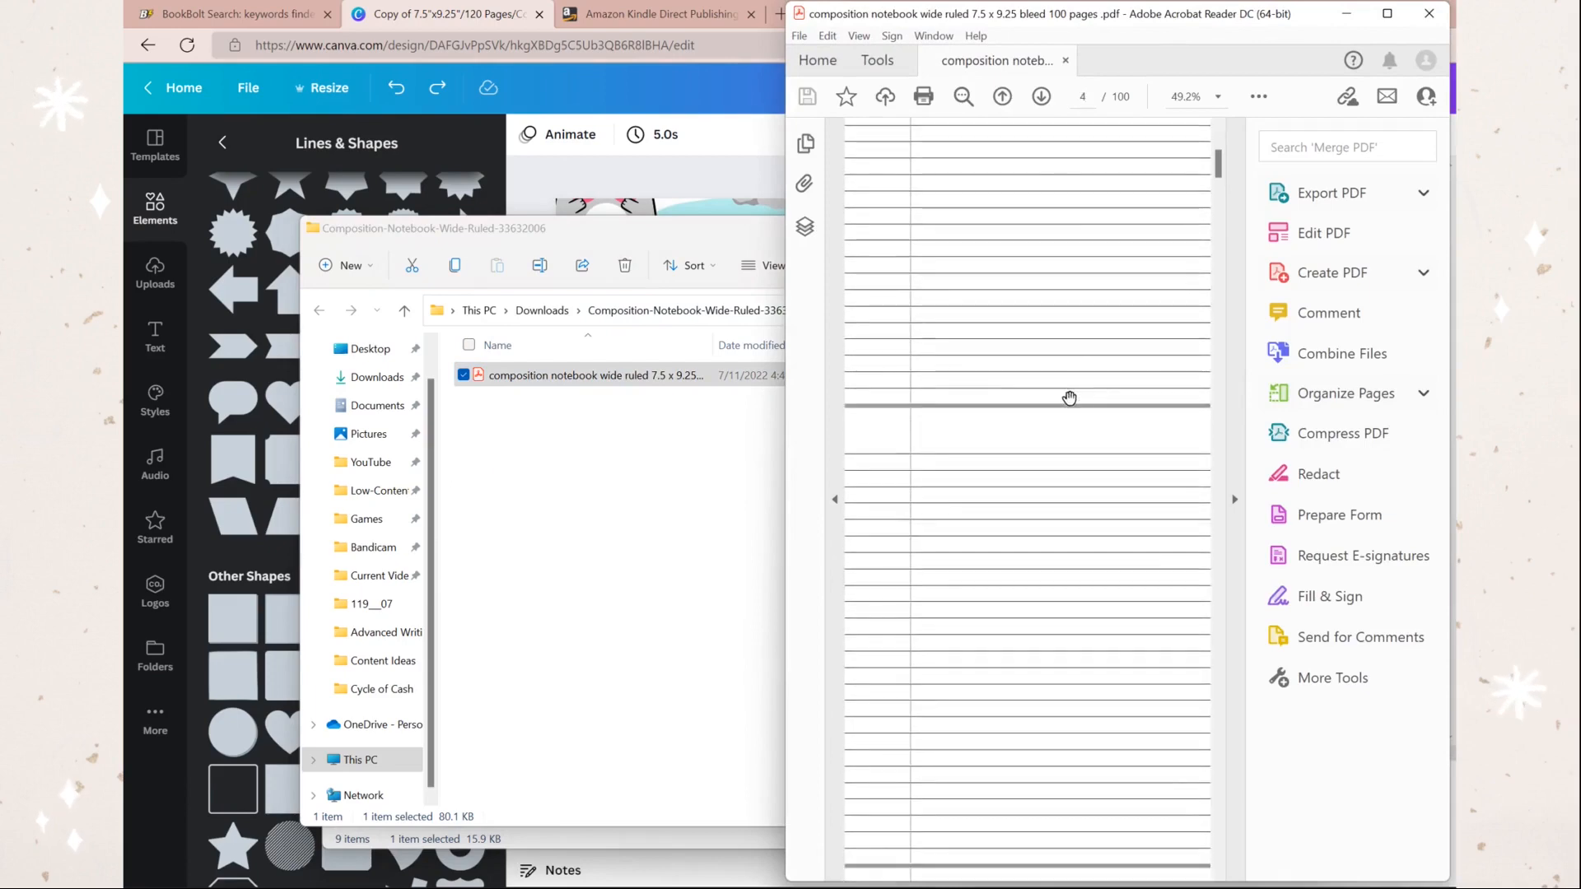
scroll(994, 602, down, 5)
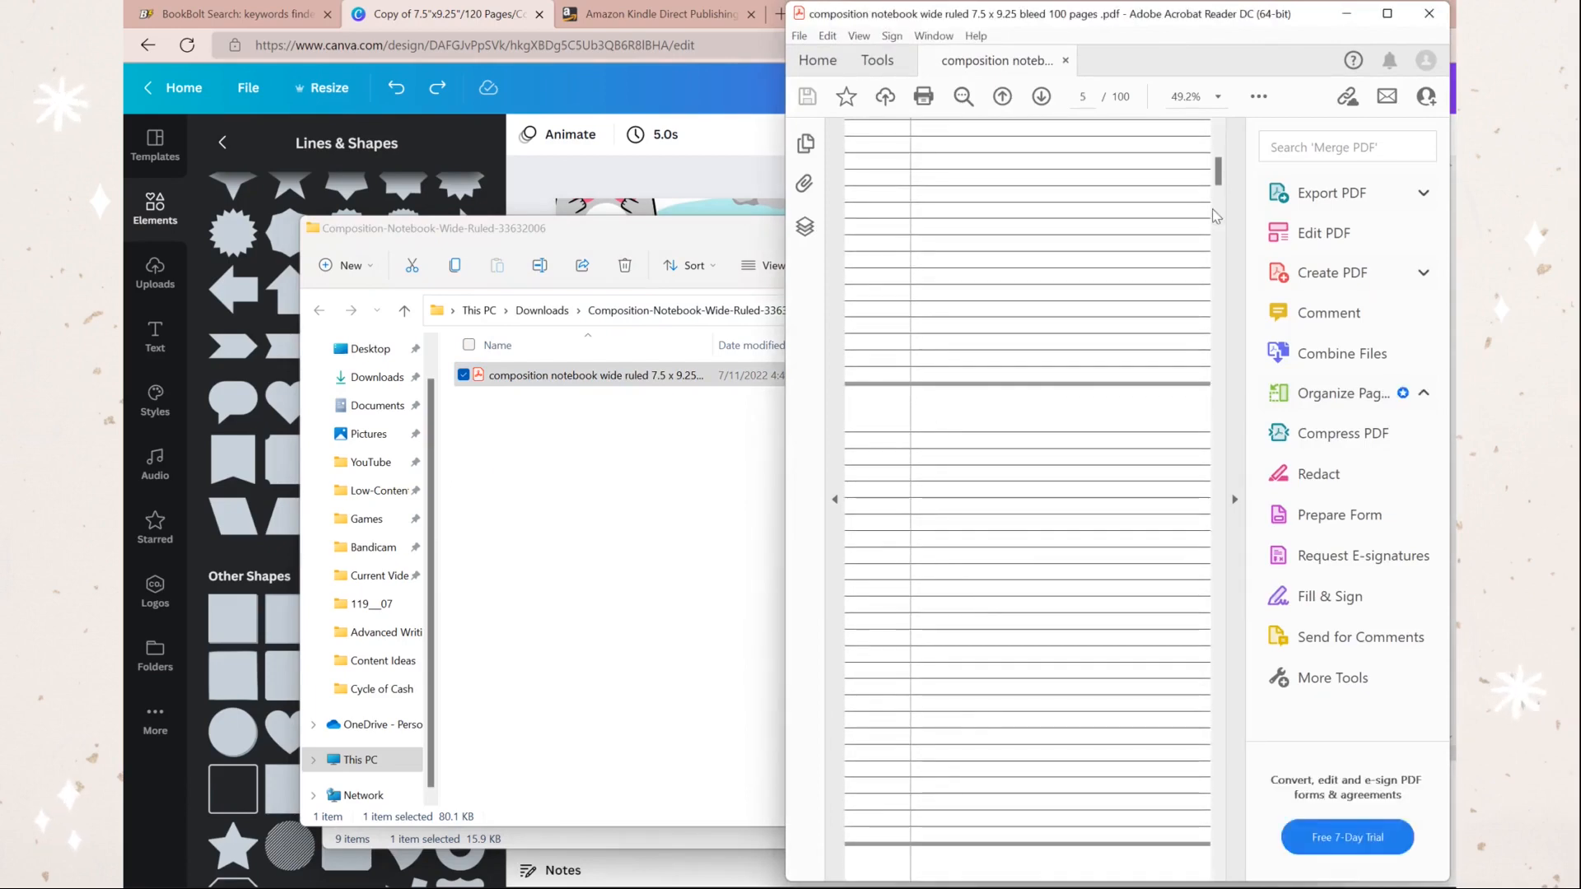
scroll(1068, 678, up, 20)
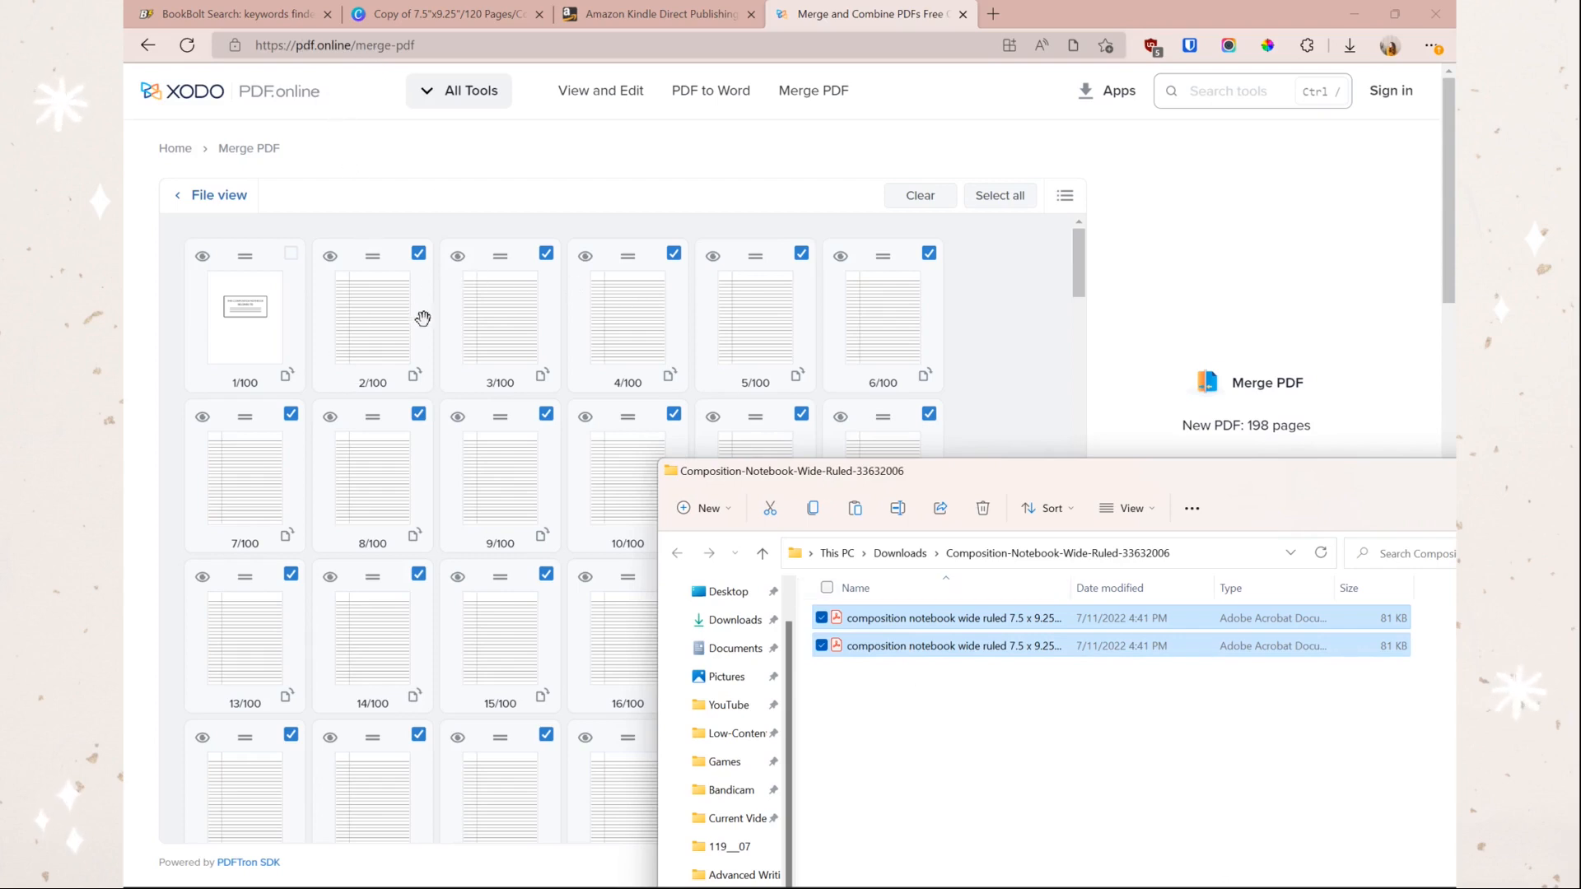
Step: Merge the selected ruled pages of both notebook PDF copies in Xodo, leaving out the two ownership pages
click(397, 201)
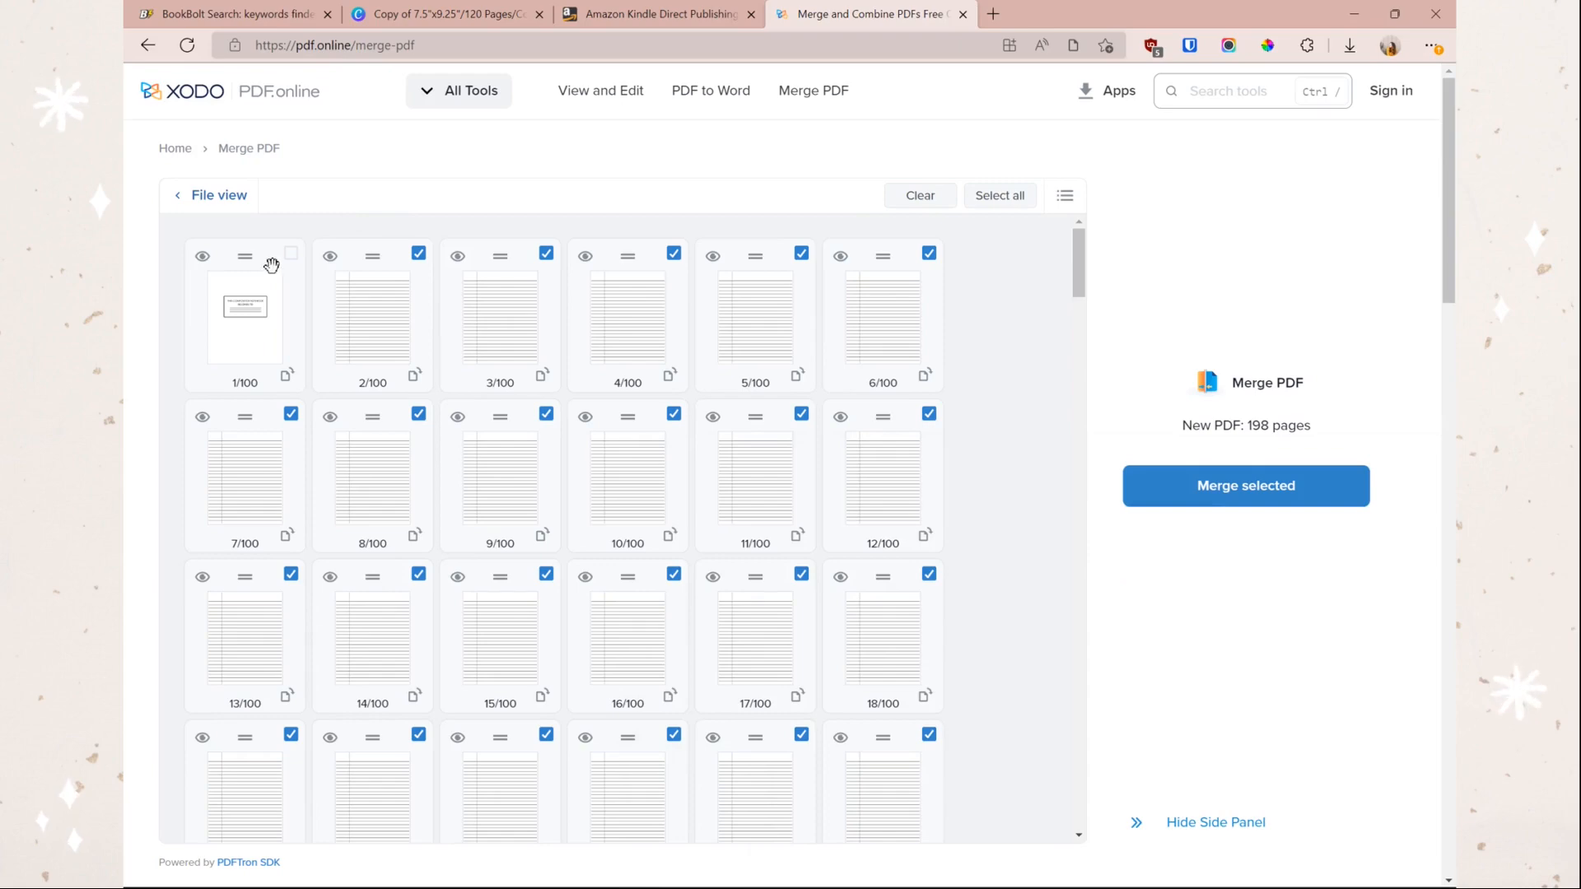
scroll(272, 301, down, 10)
scroll(276, 306, down, 14)
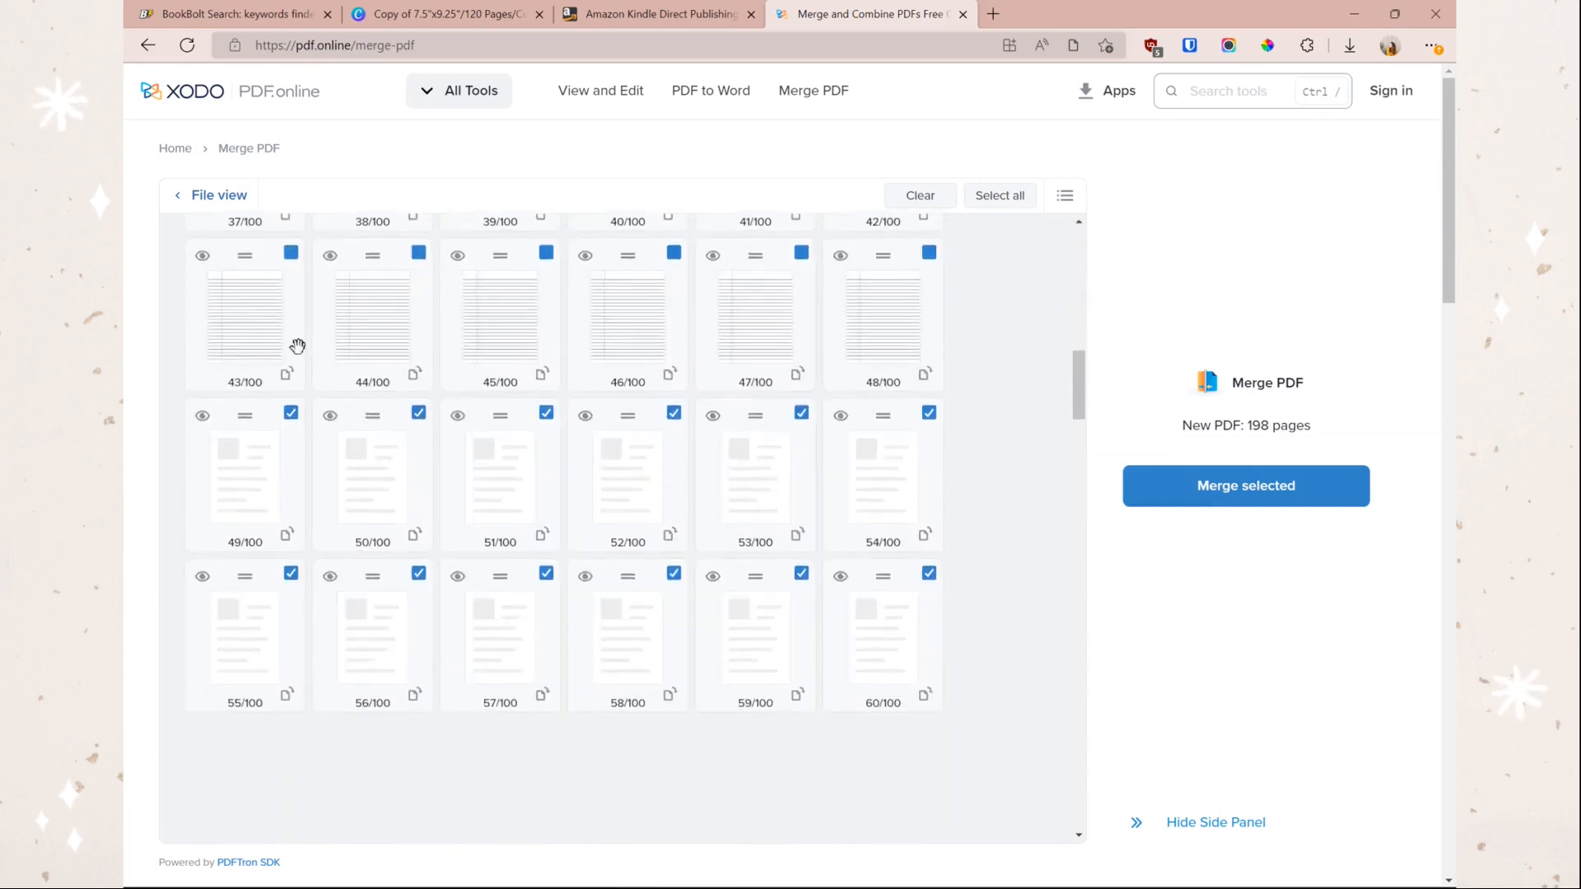
scroll(349, 469, down, 5)
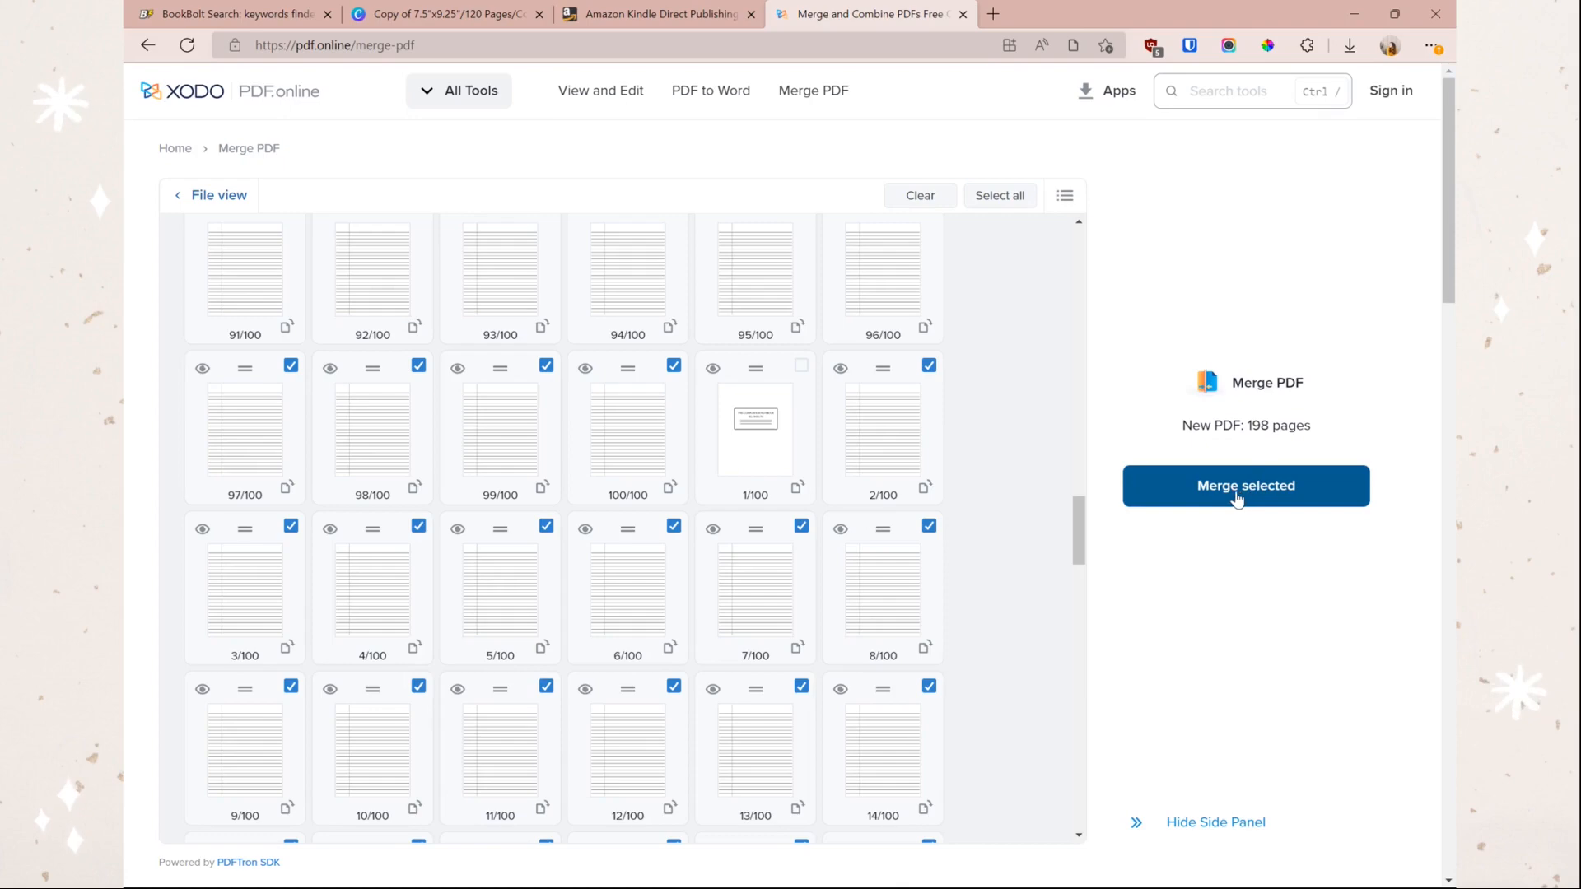
click(1211, 496)
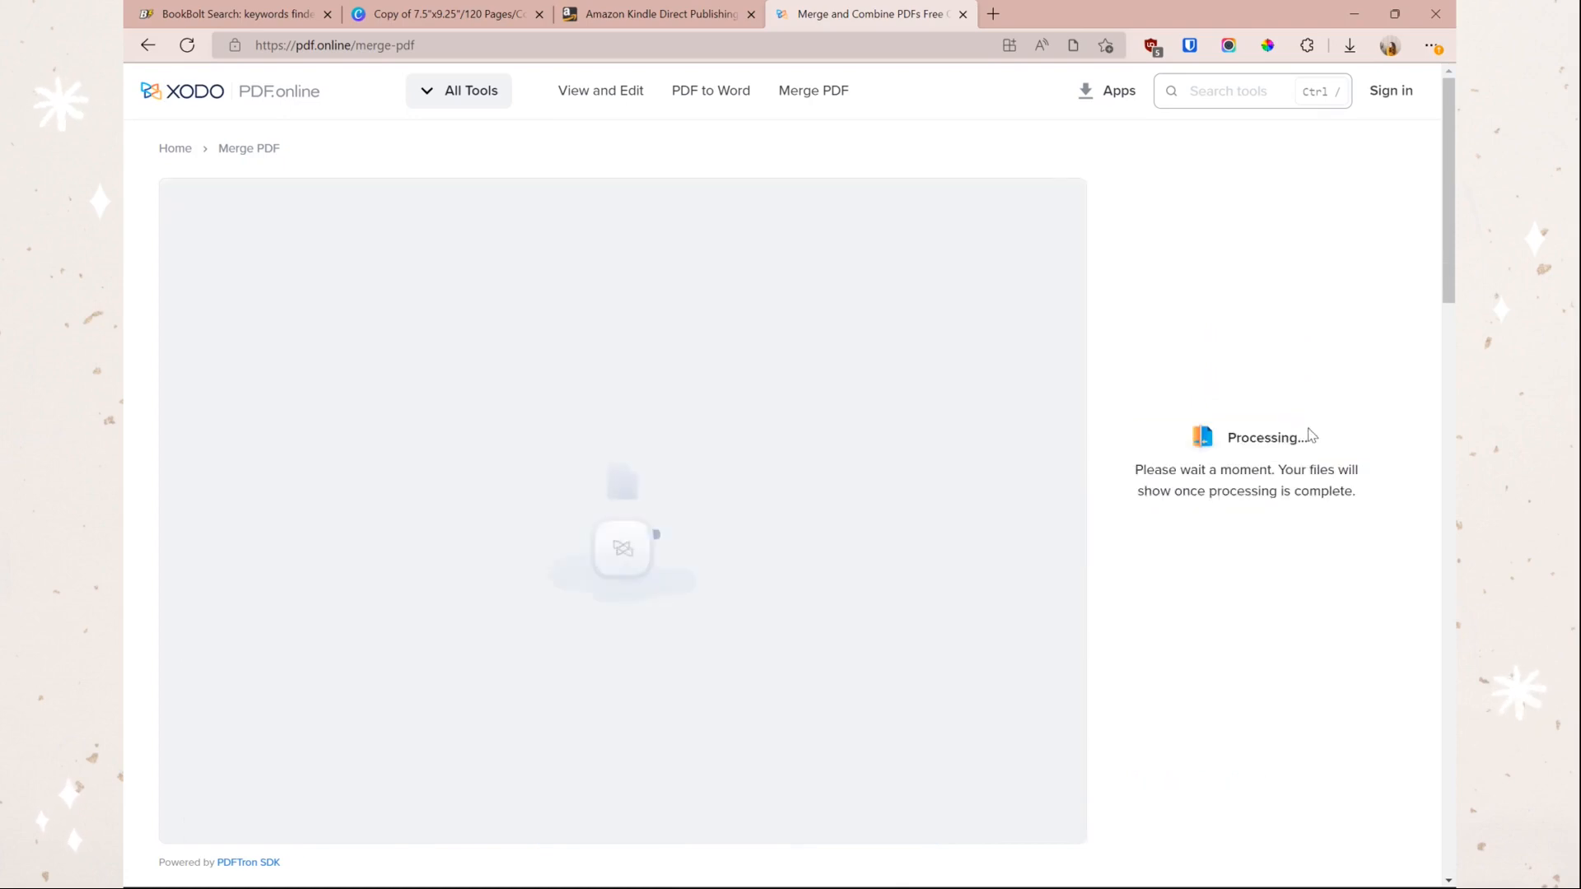
click(1041, 258)
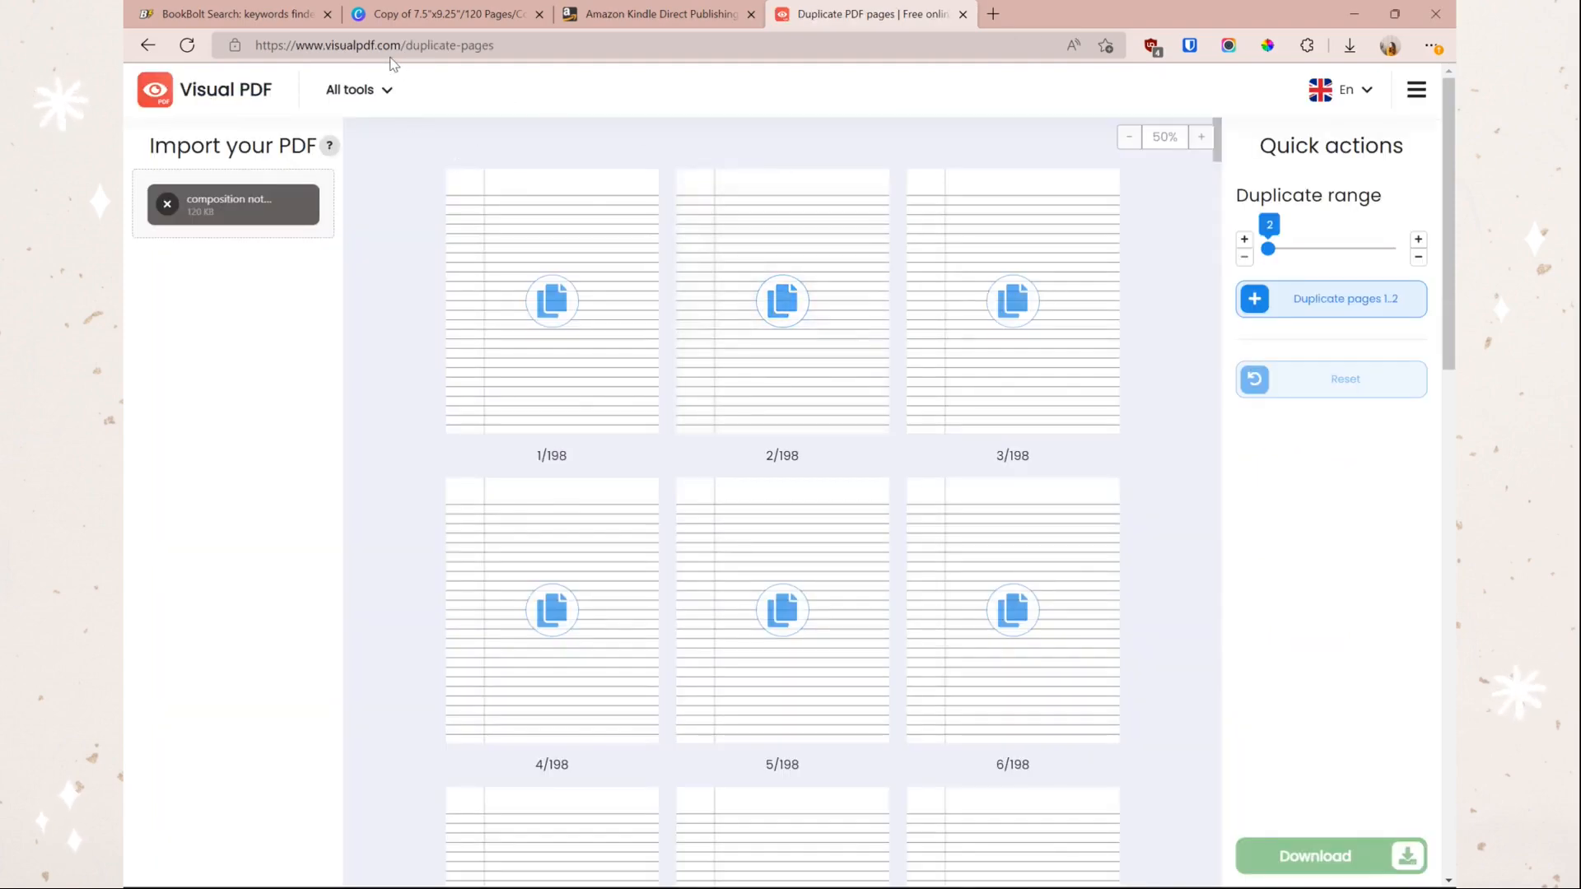
Step: Duplicate the first ruled page twice in Visual PDF and download the resulting PDF
scroll(912, 553, down, 5)
scroll(913, 553, up, 5)
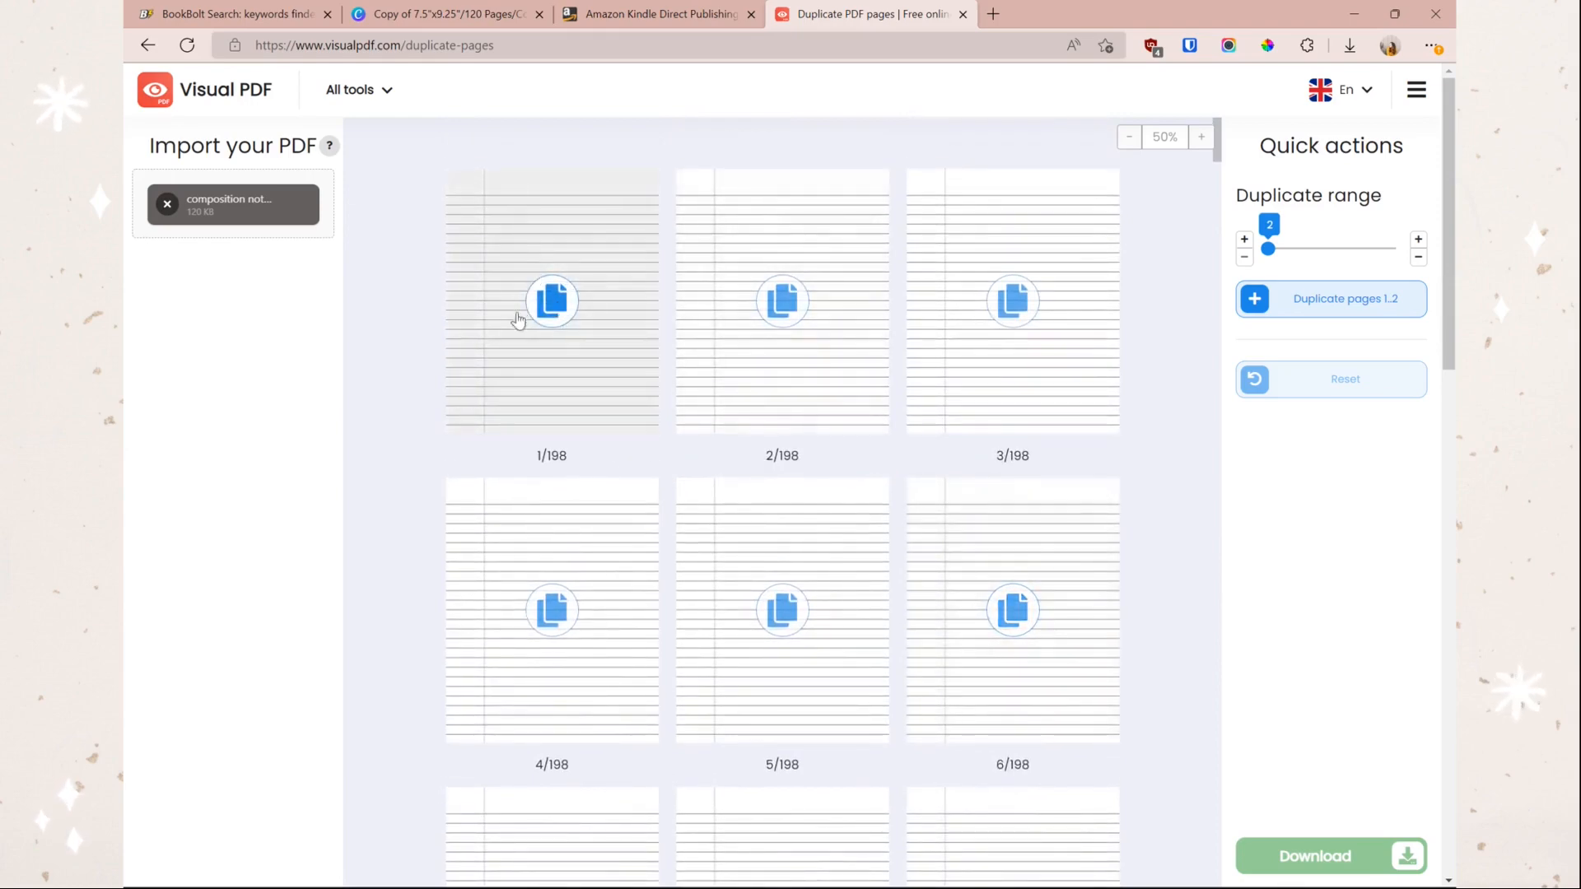
click(551, 302)
click(565, 309)
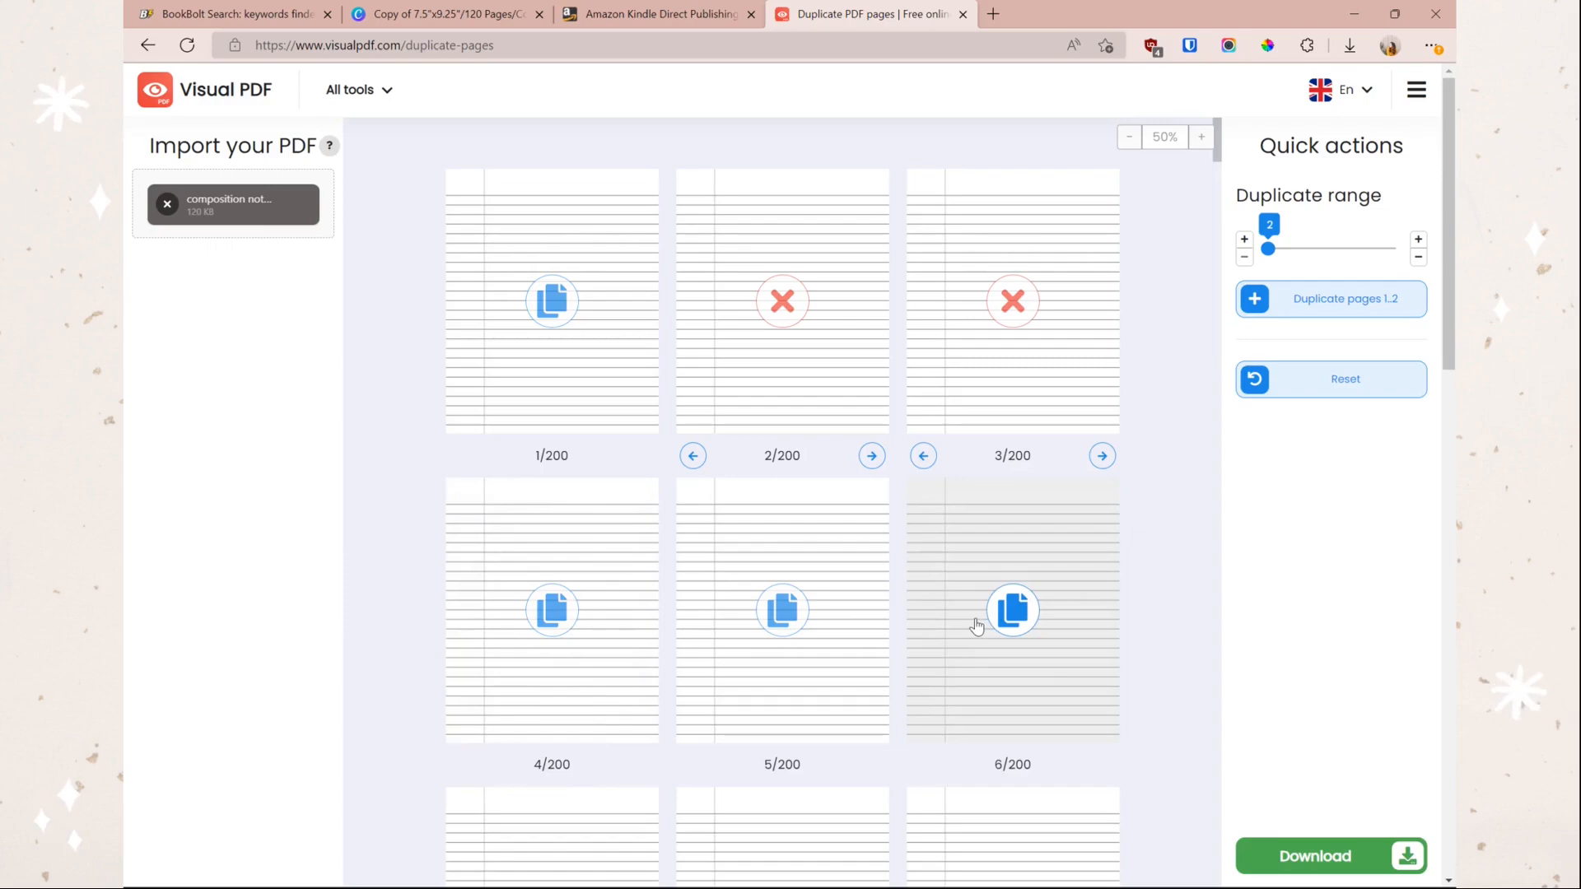
click(1331, 856)
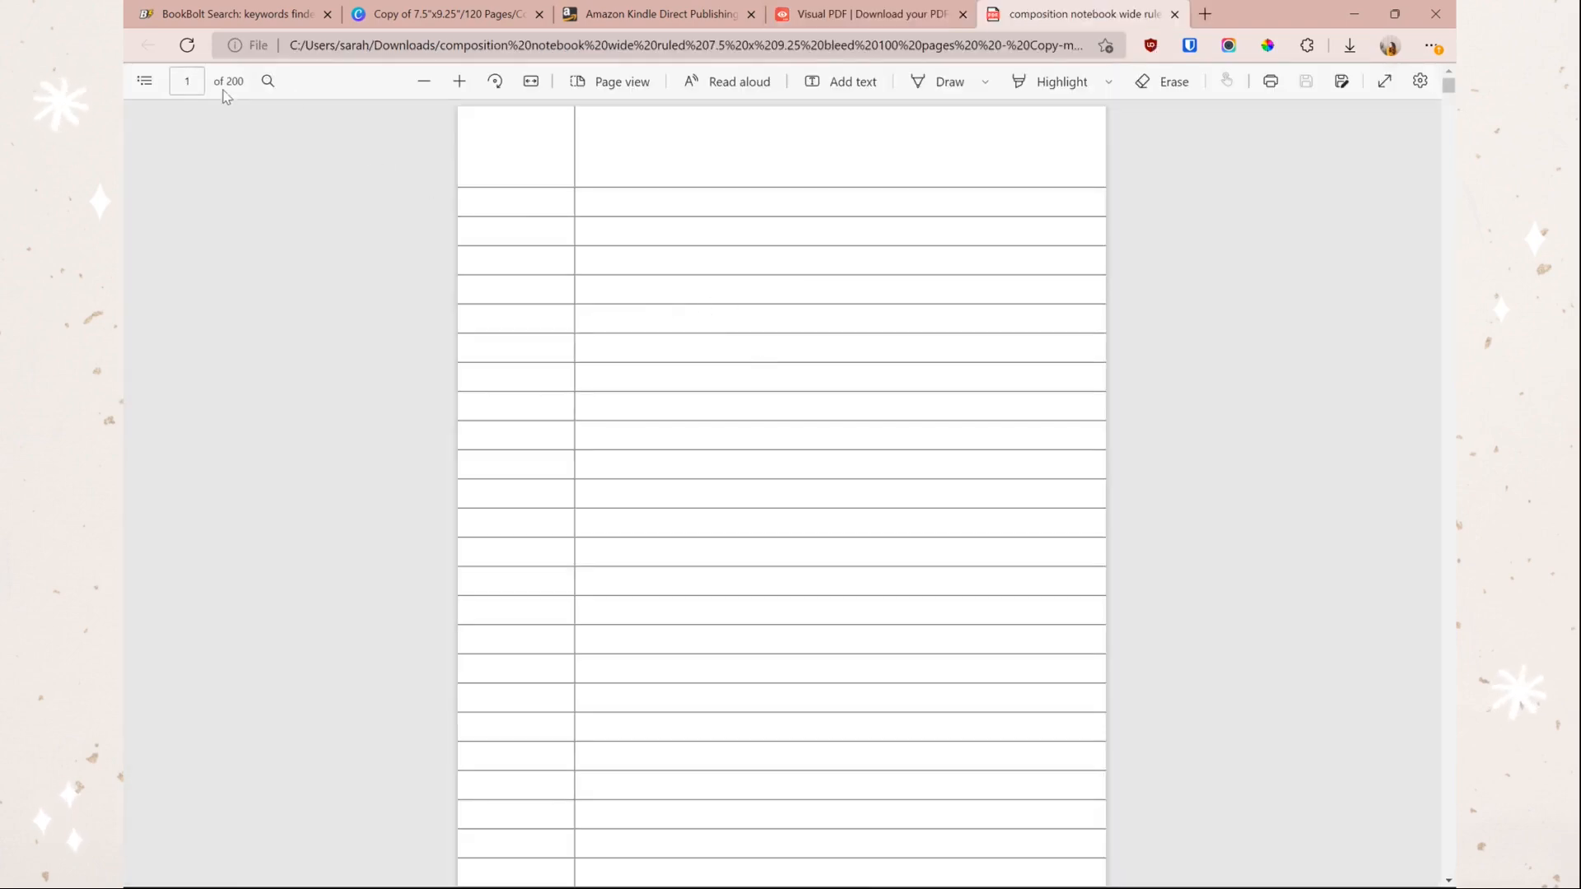
Step: Check the page count and ruled pages of the downloaded interior PDF
scroll(684, 346, down, 20)
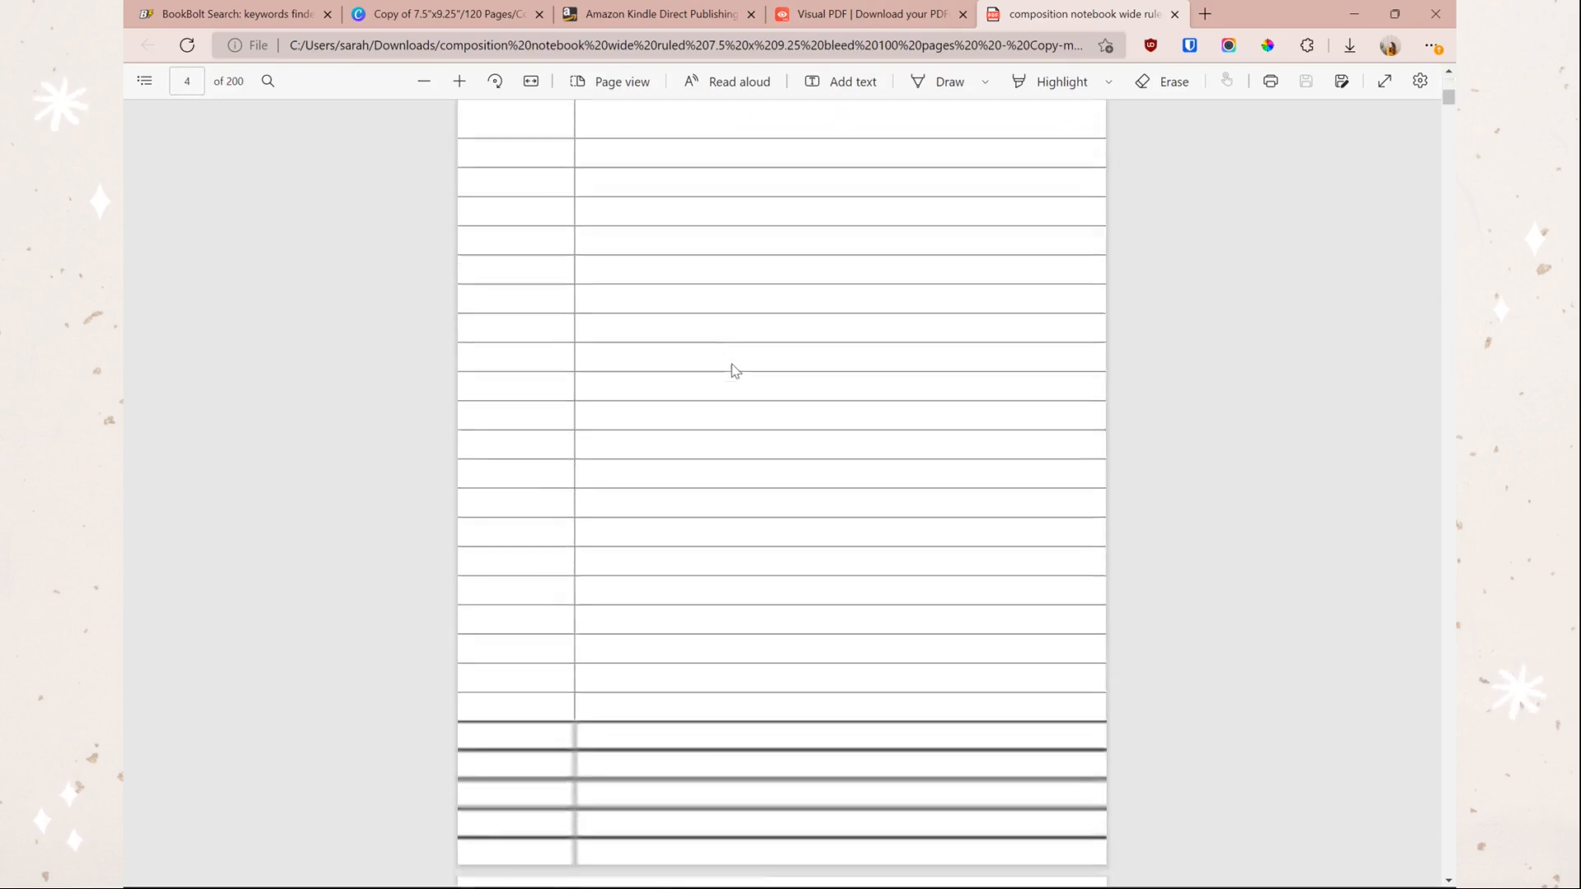
scroll(781, 371, down, 20)
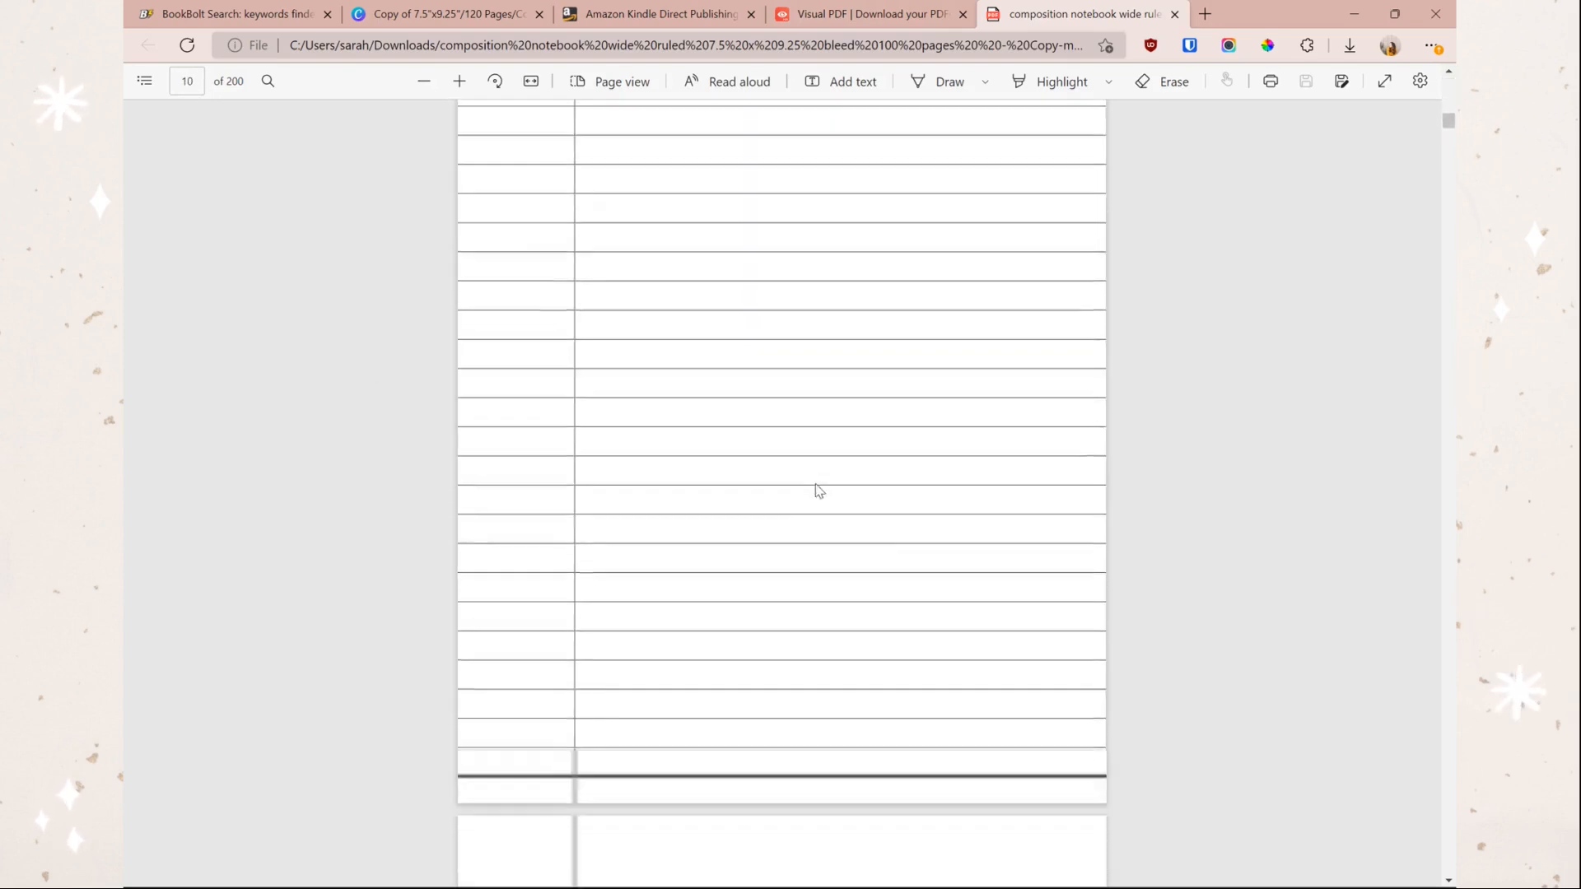
scroll(824, 700, down, 3)
scroll(815, 621, up, 12)
scroll(601, 593, down, 6)
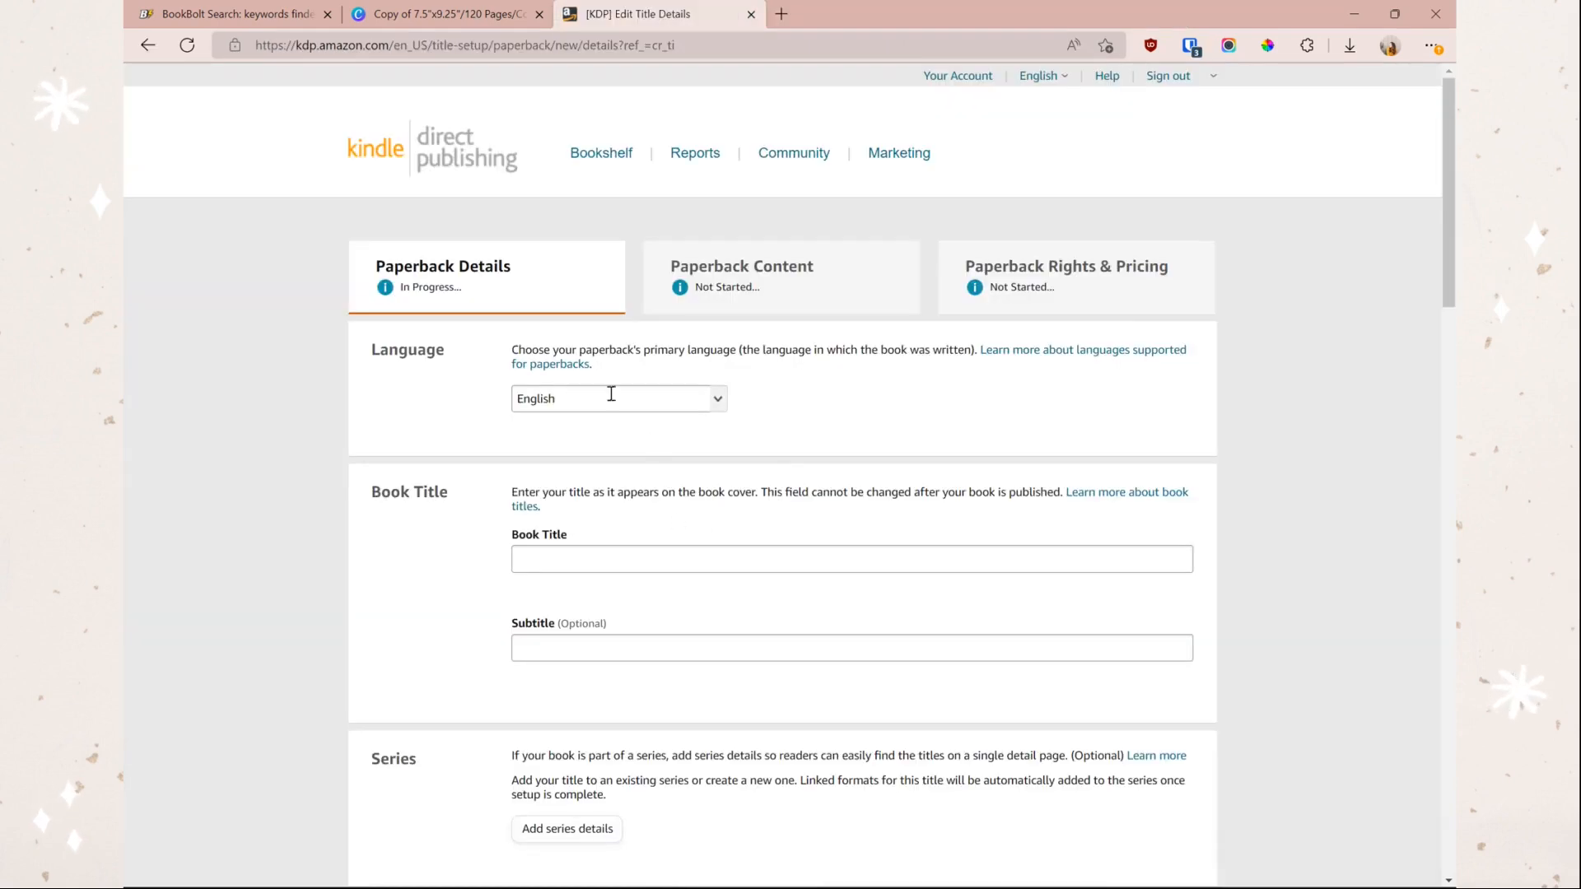
Step: Set the paperback's book title to "Kawaii Cat Composition Notebook" on the KDP details page
click(696, 566)
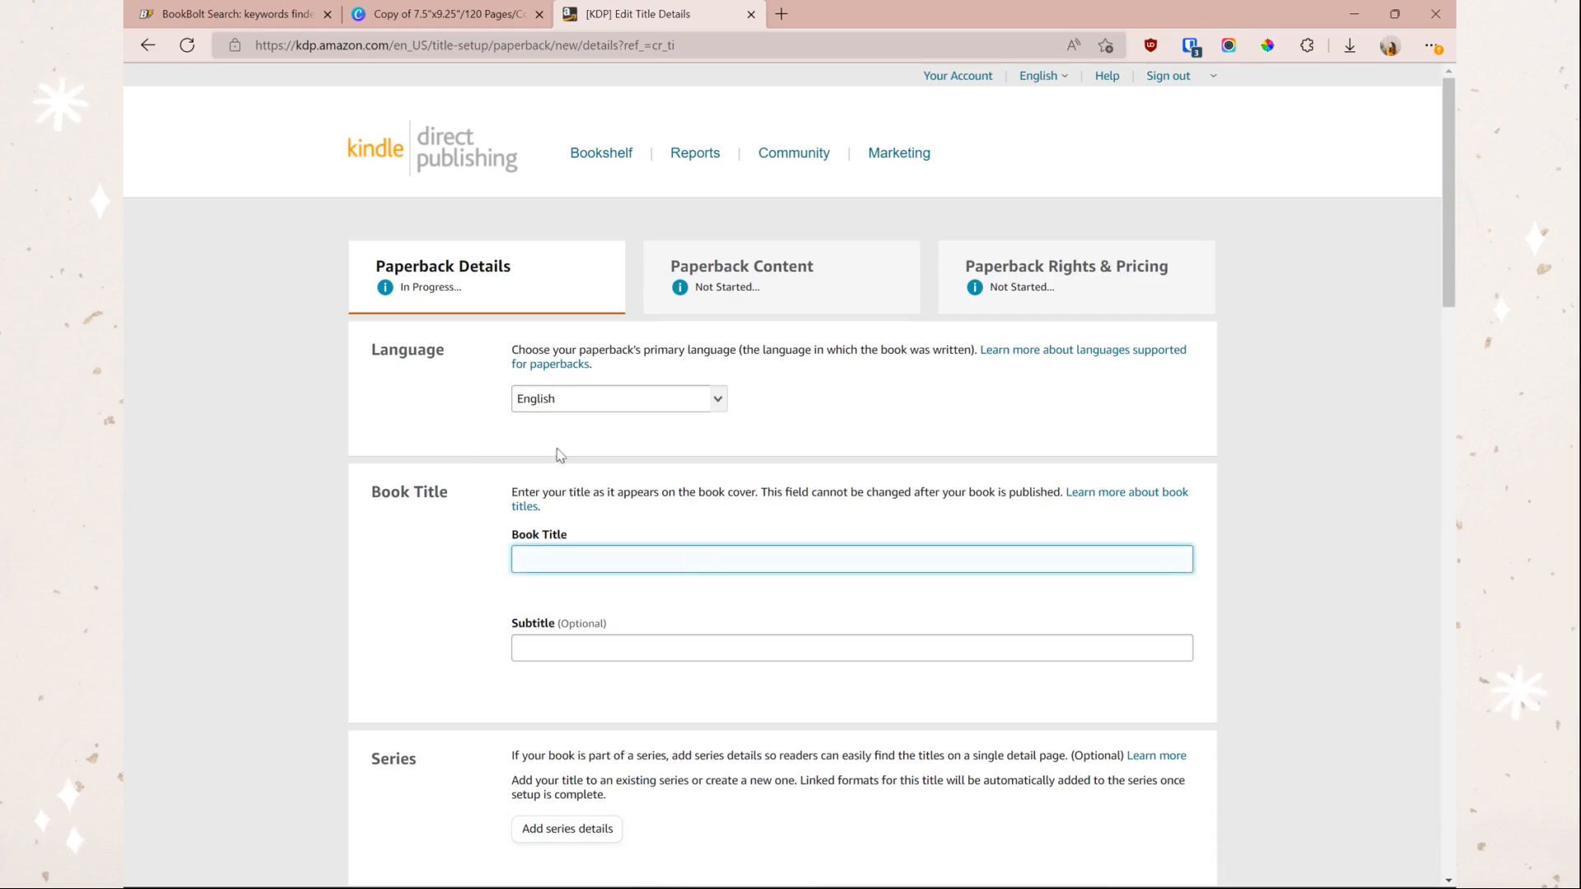
text(kawaii cat composition)
text(K)
drag(563, 564, 555, 561)
Step: Set the subtitle to "Cute Cats Composition Book" followed by the trim size and "200 Wide Ruled Pages"
click(643, 641)
text(cute cats composition )
text(CCC)
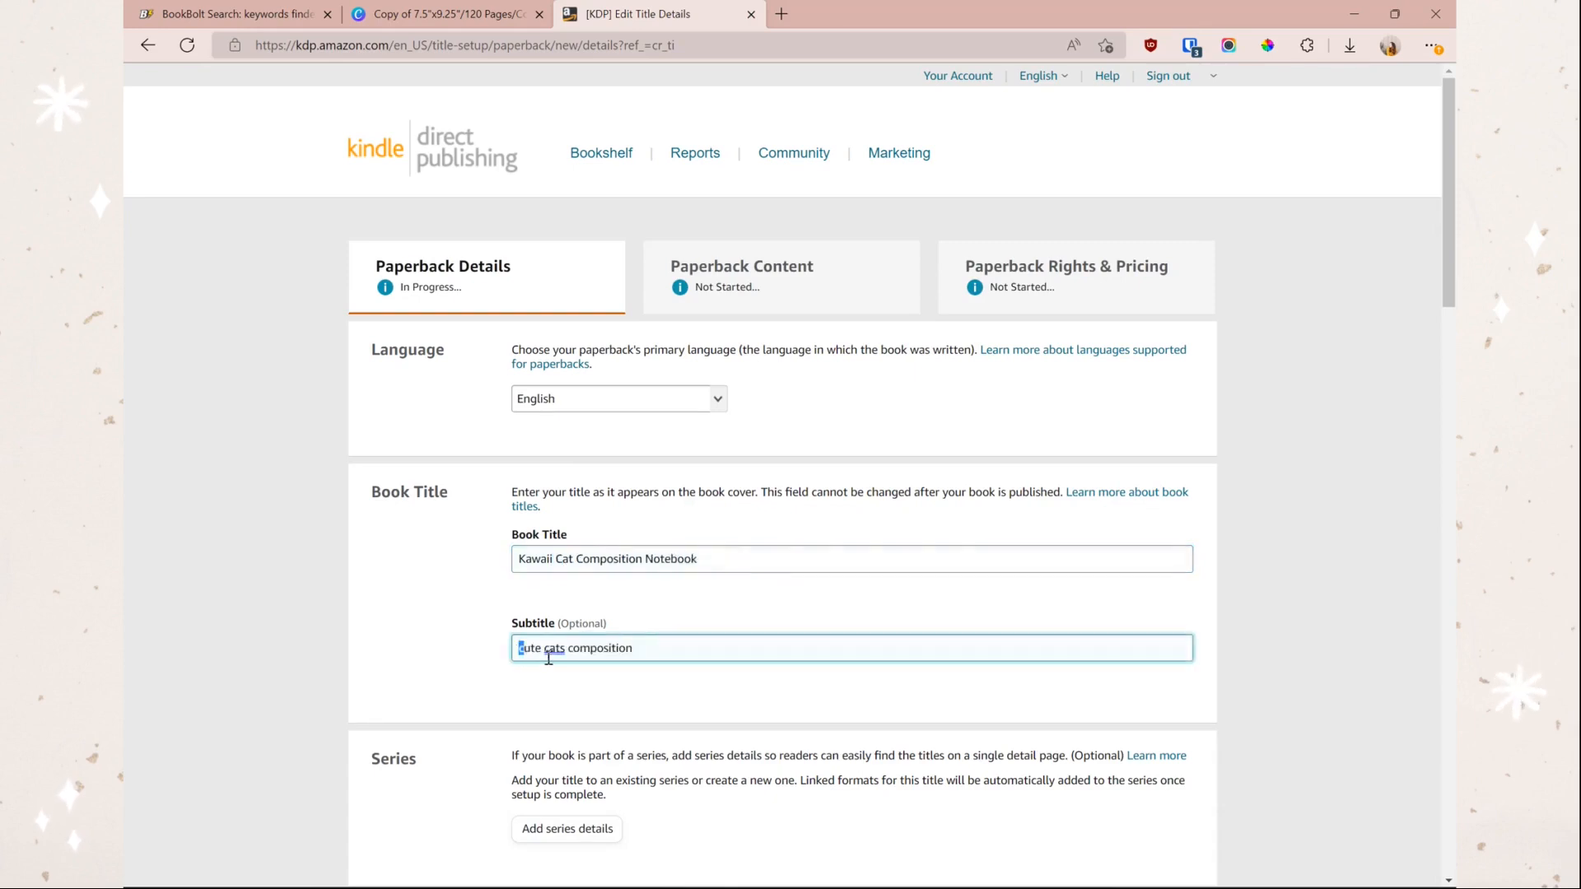
click(701, 655)
text(Book, 7.5x9)
text(200)
click(759, 656)
text(Wide Ruled Pages)
Step: Fill in the author's pen name and write a description listing the 7.5x9.25 dimensions, 200 wide-ruled pages and matte kawaii cat cover
scroll(706, 329, down, 8)
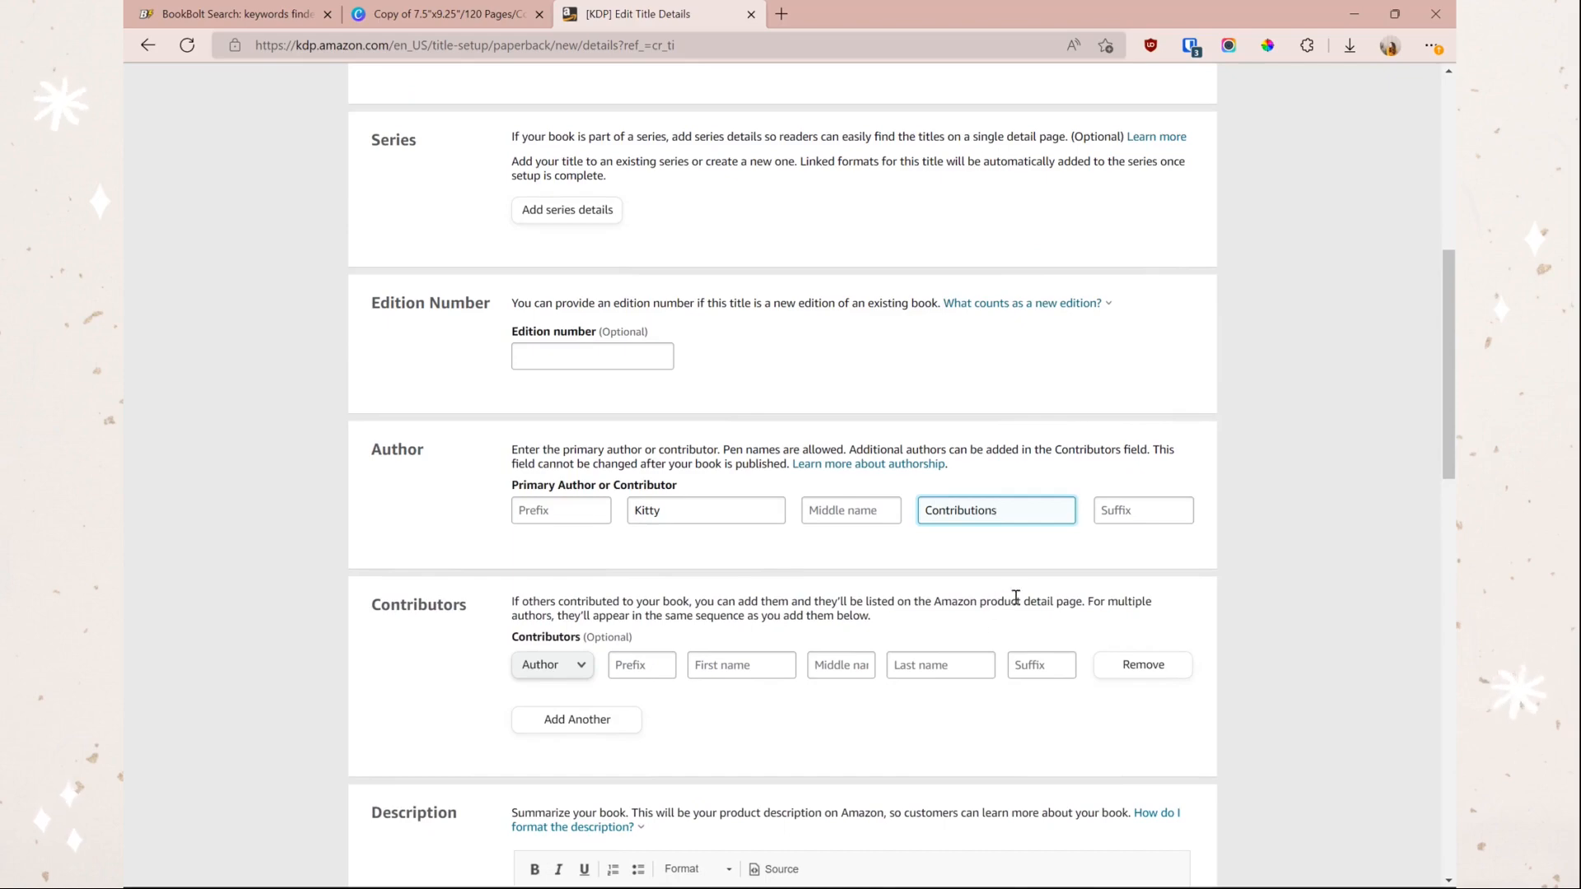
scroll(878, 543, down, 3)
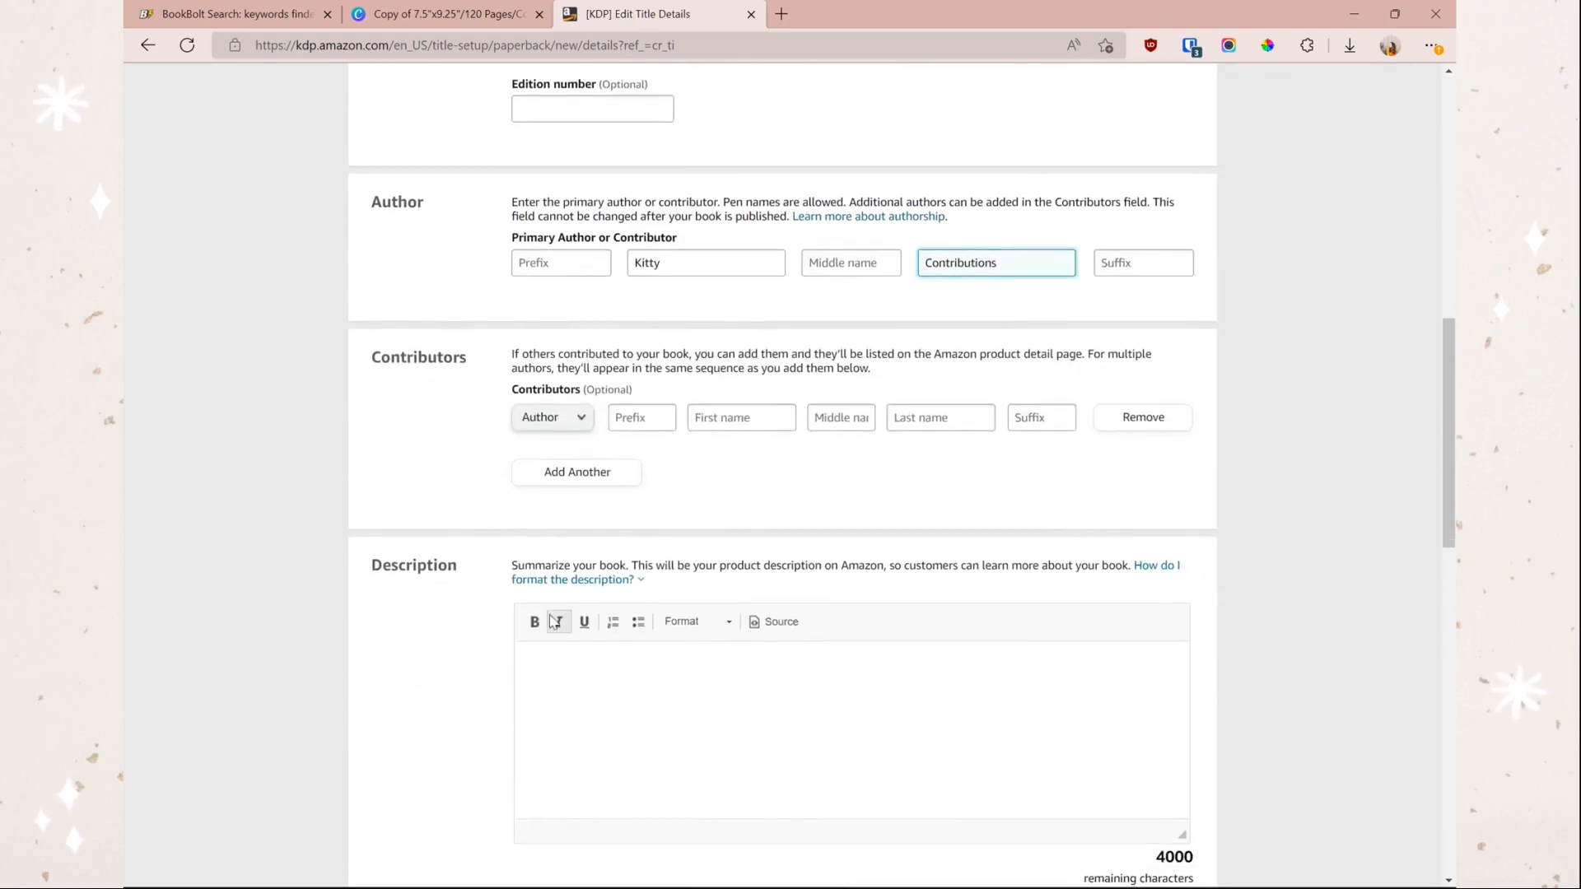
scroll(547, 593, down, 2)
click(673, 631)
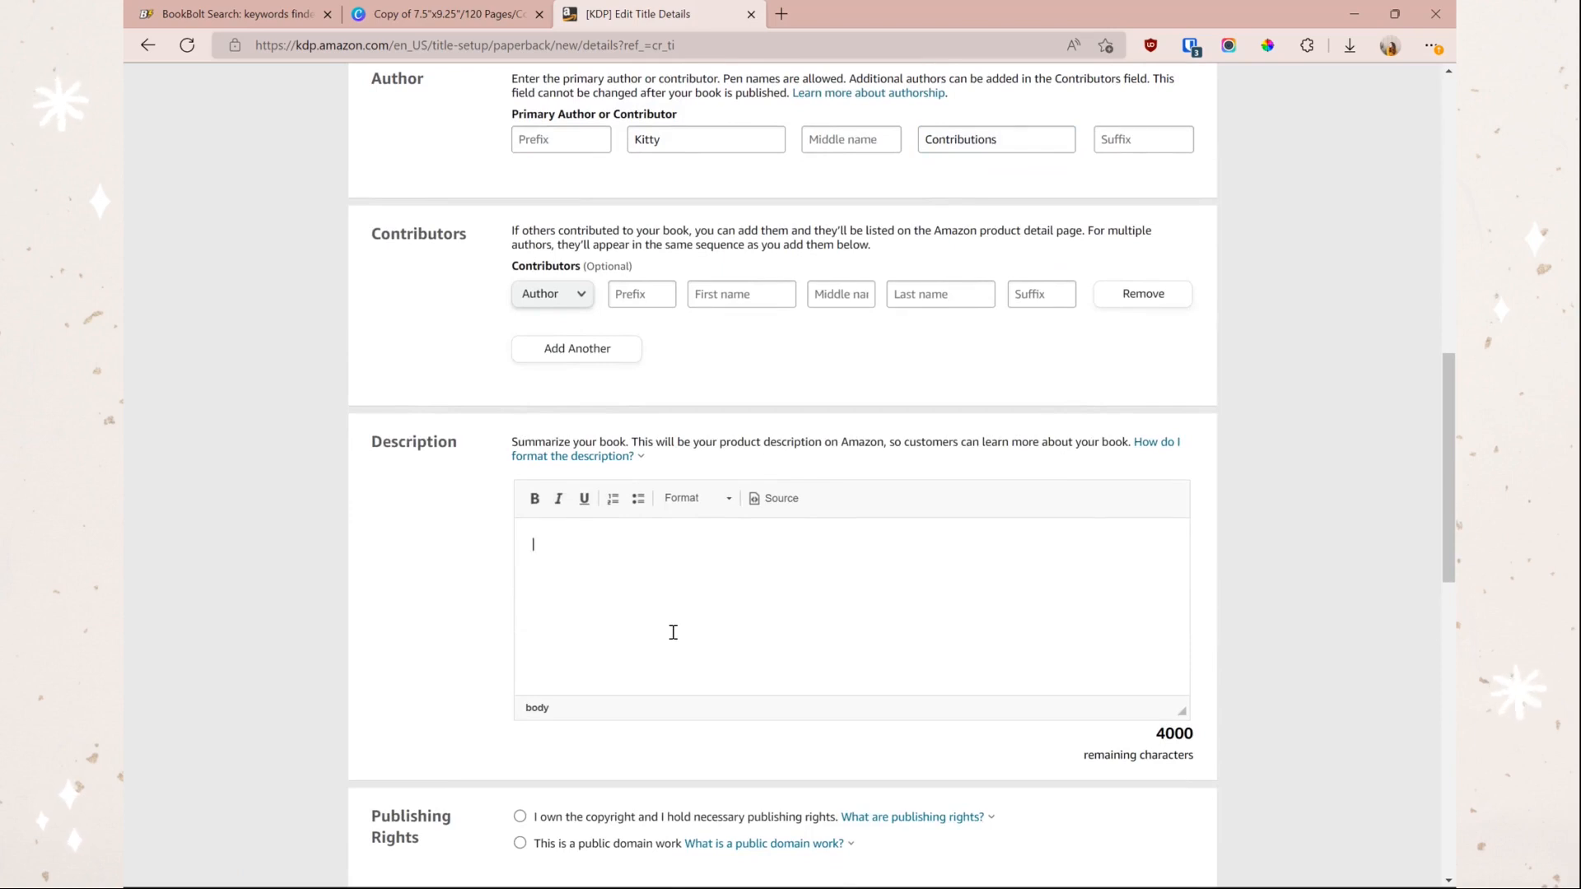
text(Book Details: Standard 7.5x9.25 dimensions 200 wide-ruled pages for plenty of note-taking space Cute kawaii cat composition book cover in a smooth matte feel Thanks for checking us out at Kitty Contributions!)
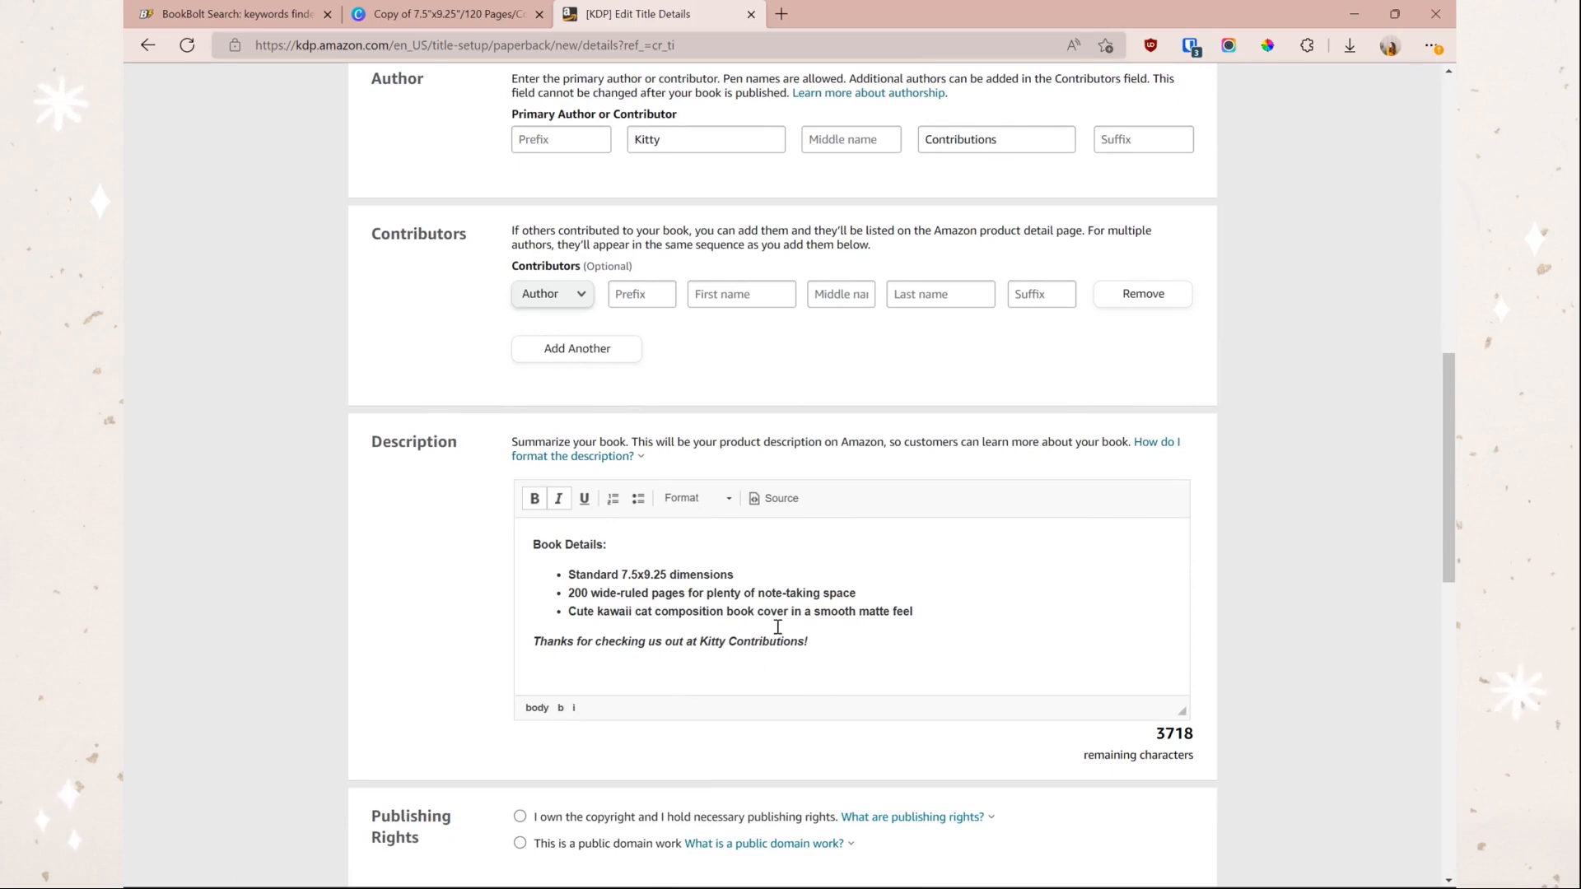
Step: Declare under Publishing Rights that you own the copyright and hold the necessary publishing rights
scroll(985, 746, down, 1)
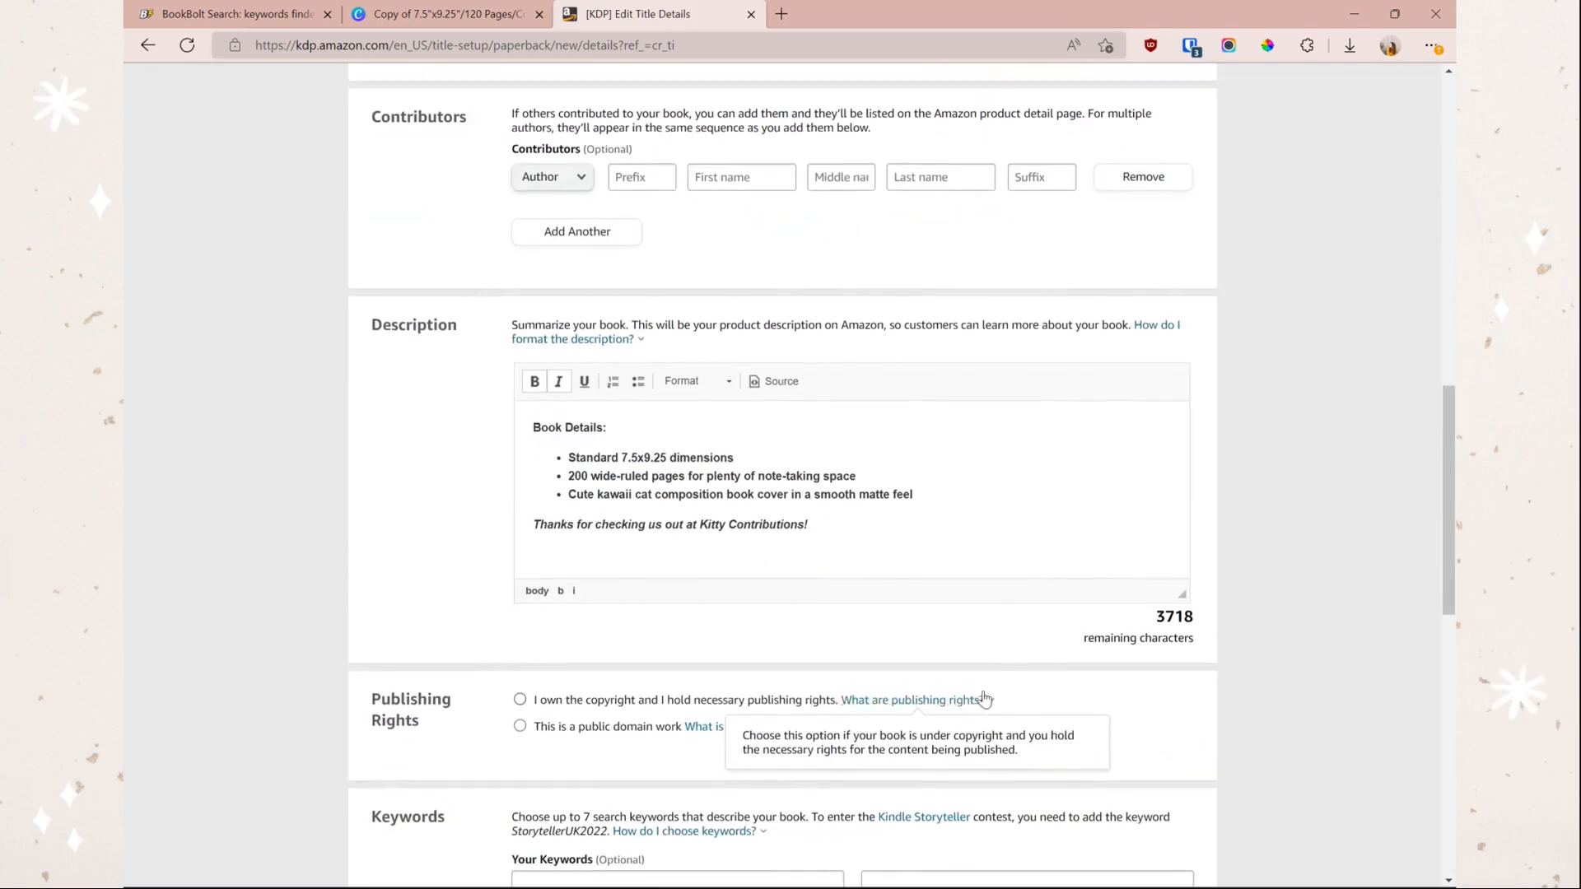
scroll(791, 572, down, 1)
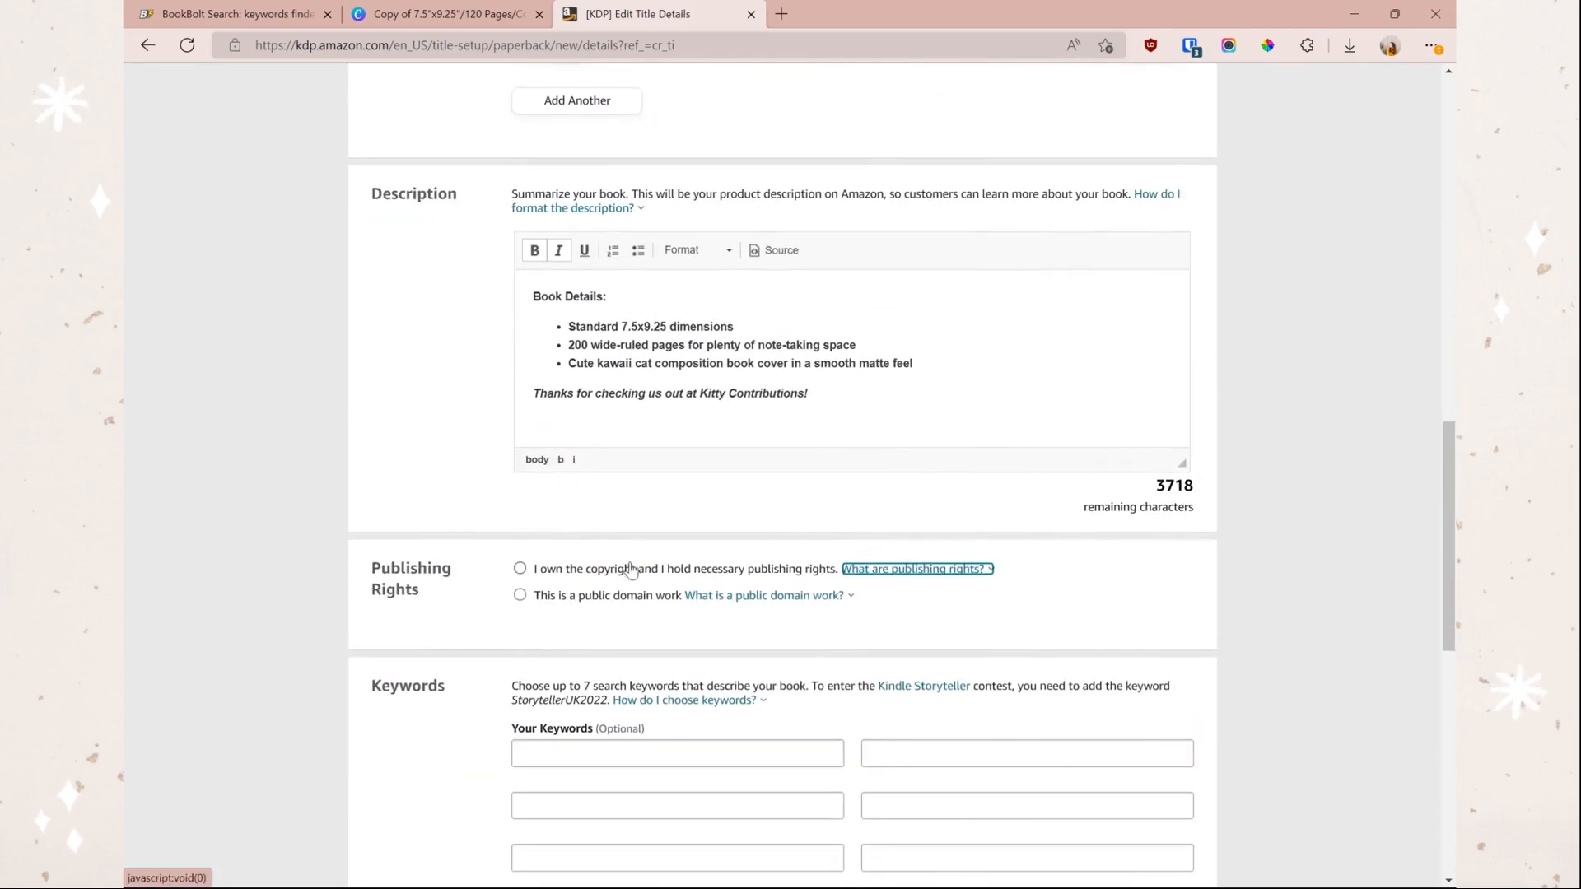
click(585, 569)
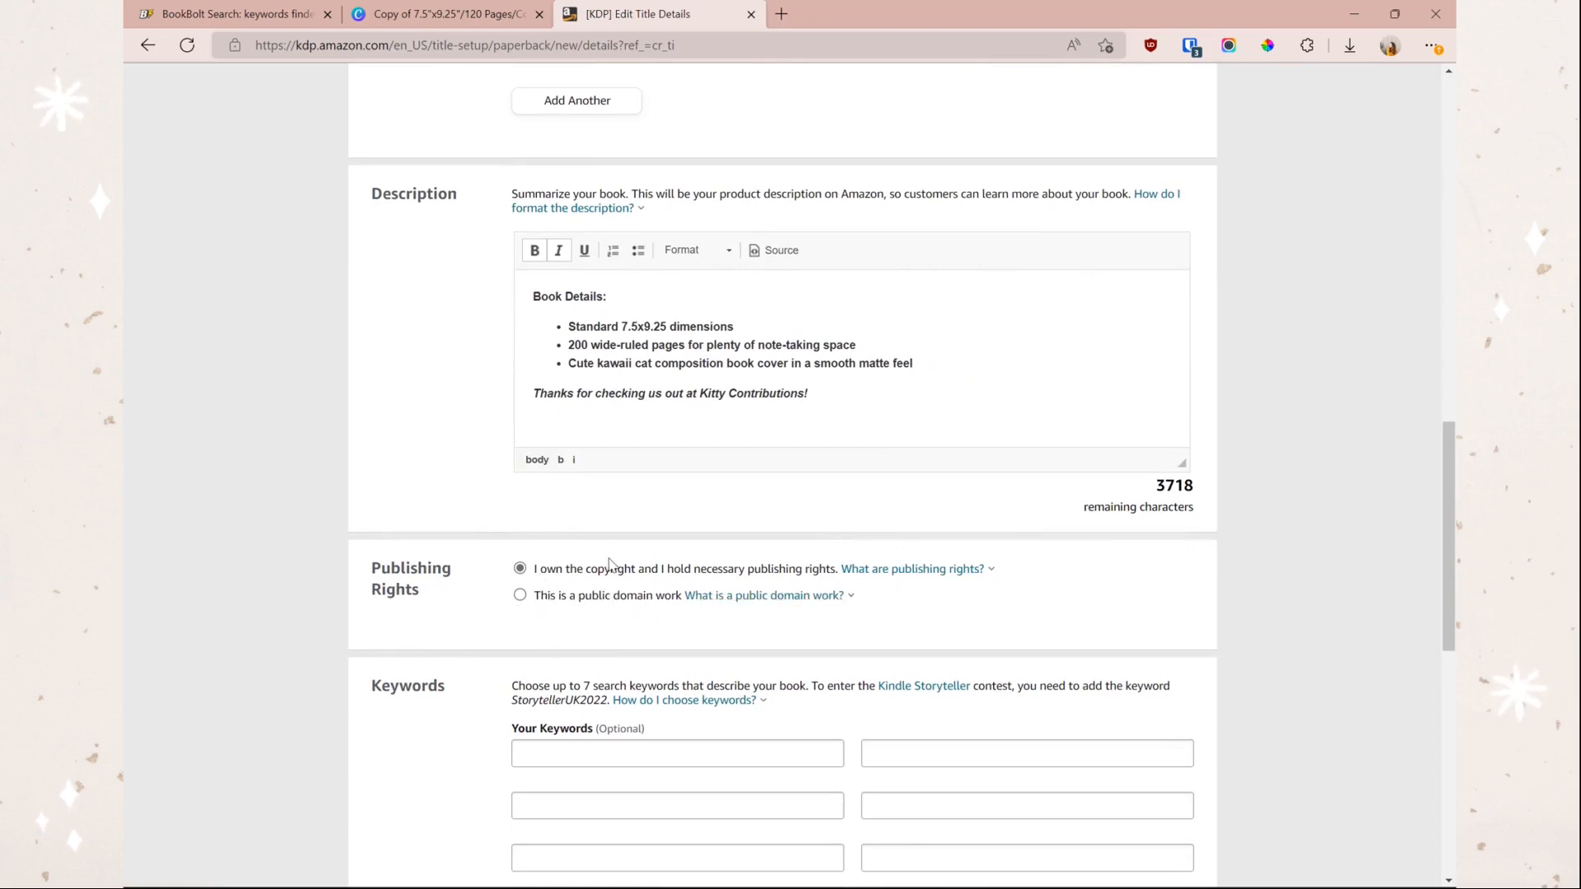
Step: Fill the seven keyword fields with cat composition phrases from the BookBolt keyword results, including "kawaii cat composition", "cute cats composition" and "composition notebooks with cats"
scroll(672, 556, down, 1)
key(ctrl+Tab)
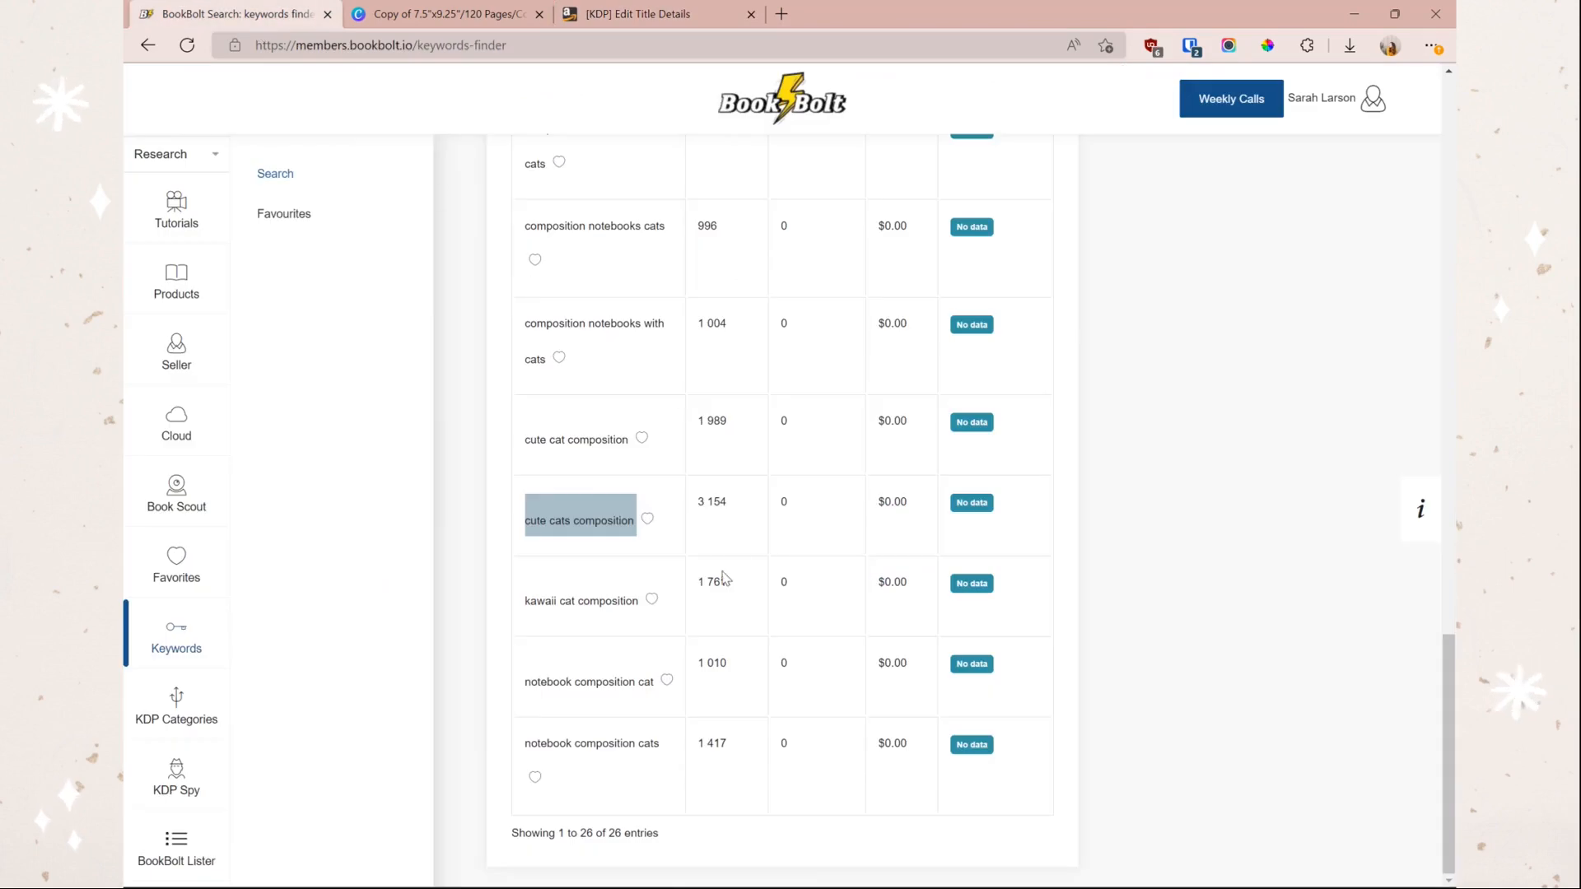
click(1276, 565)
drag(508, 600, 639, 601)
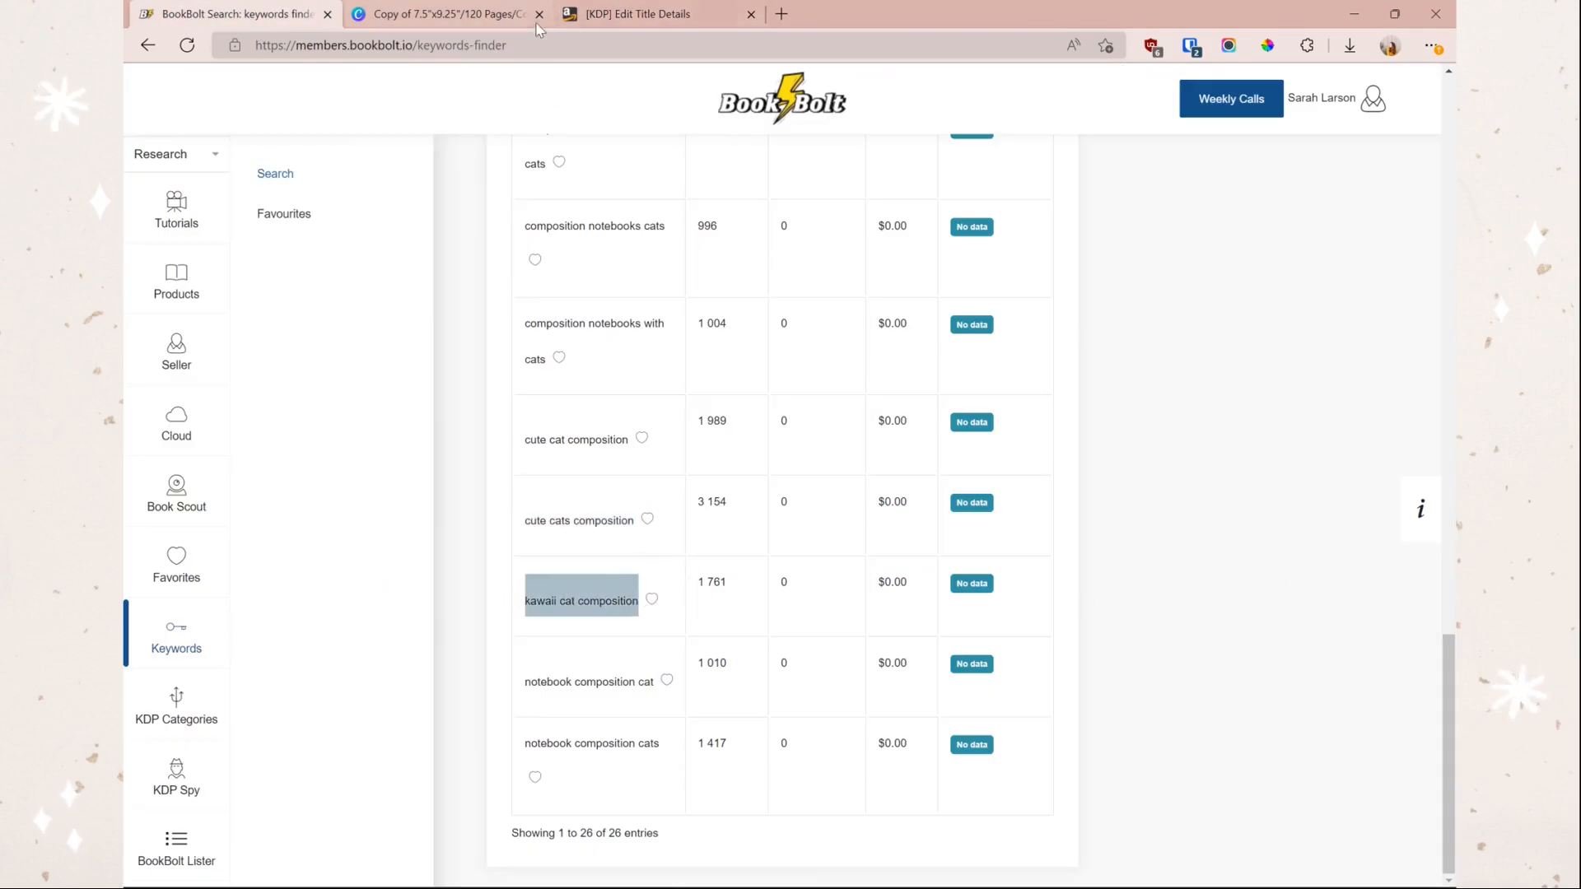
click(581, 17)
scroll(1255, 719, down, 3)
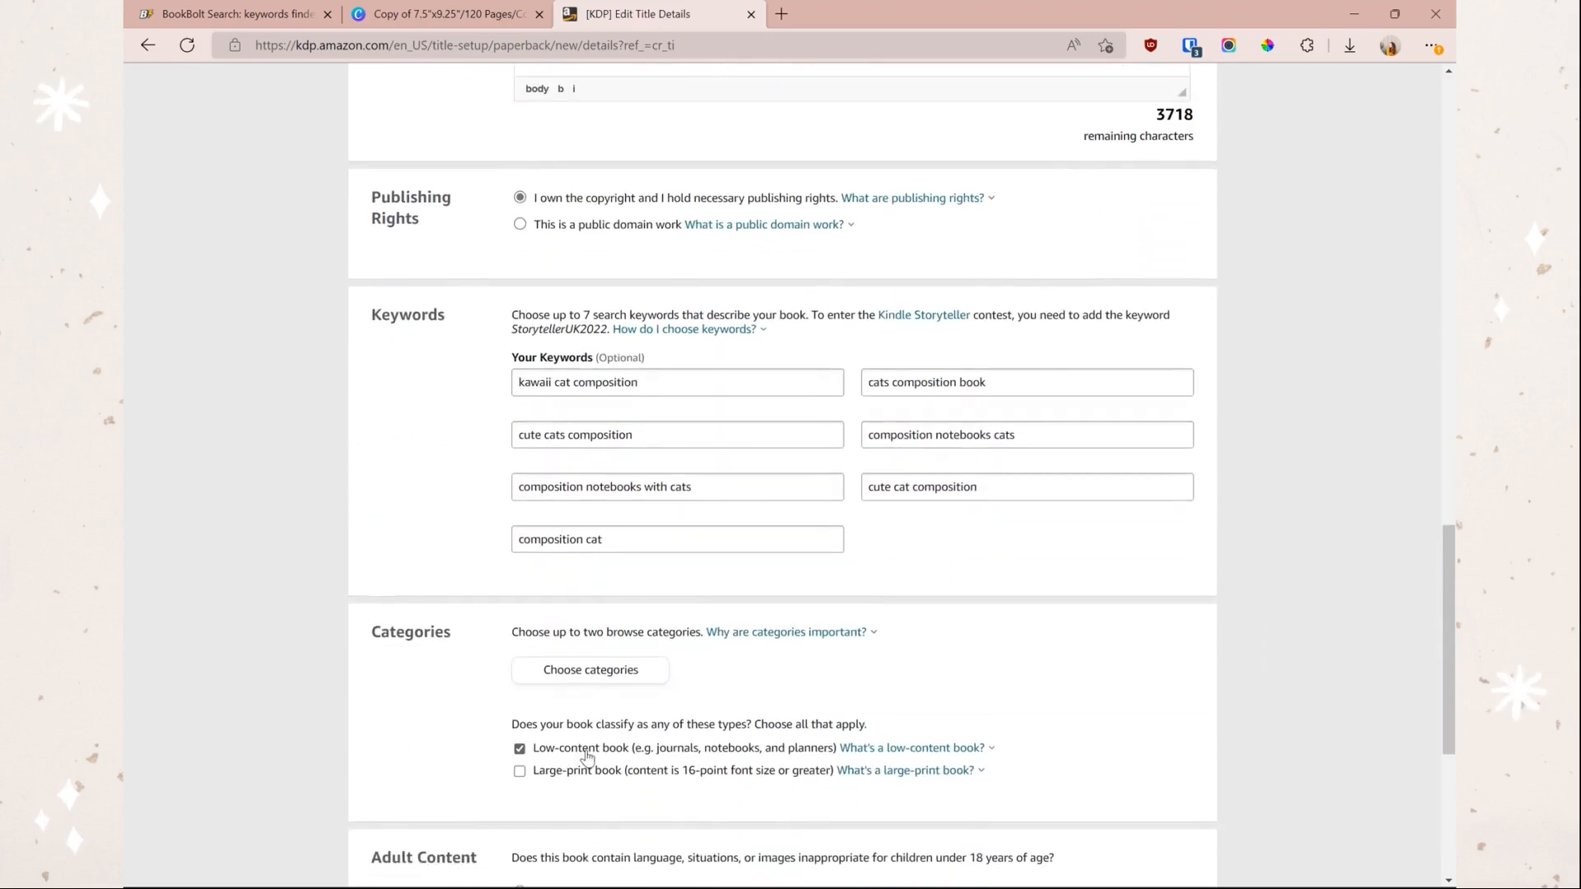
Step: Choose Juvenile Nonfiction > Animals > Cats as the book's first browse category
click(626, 670)
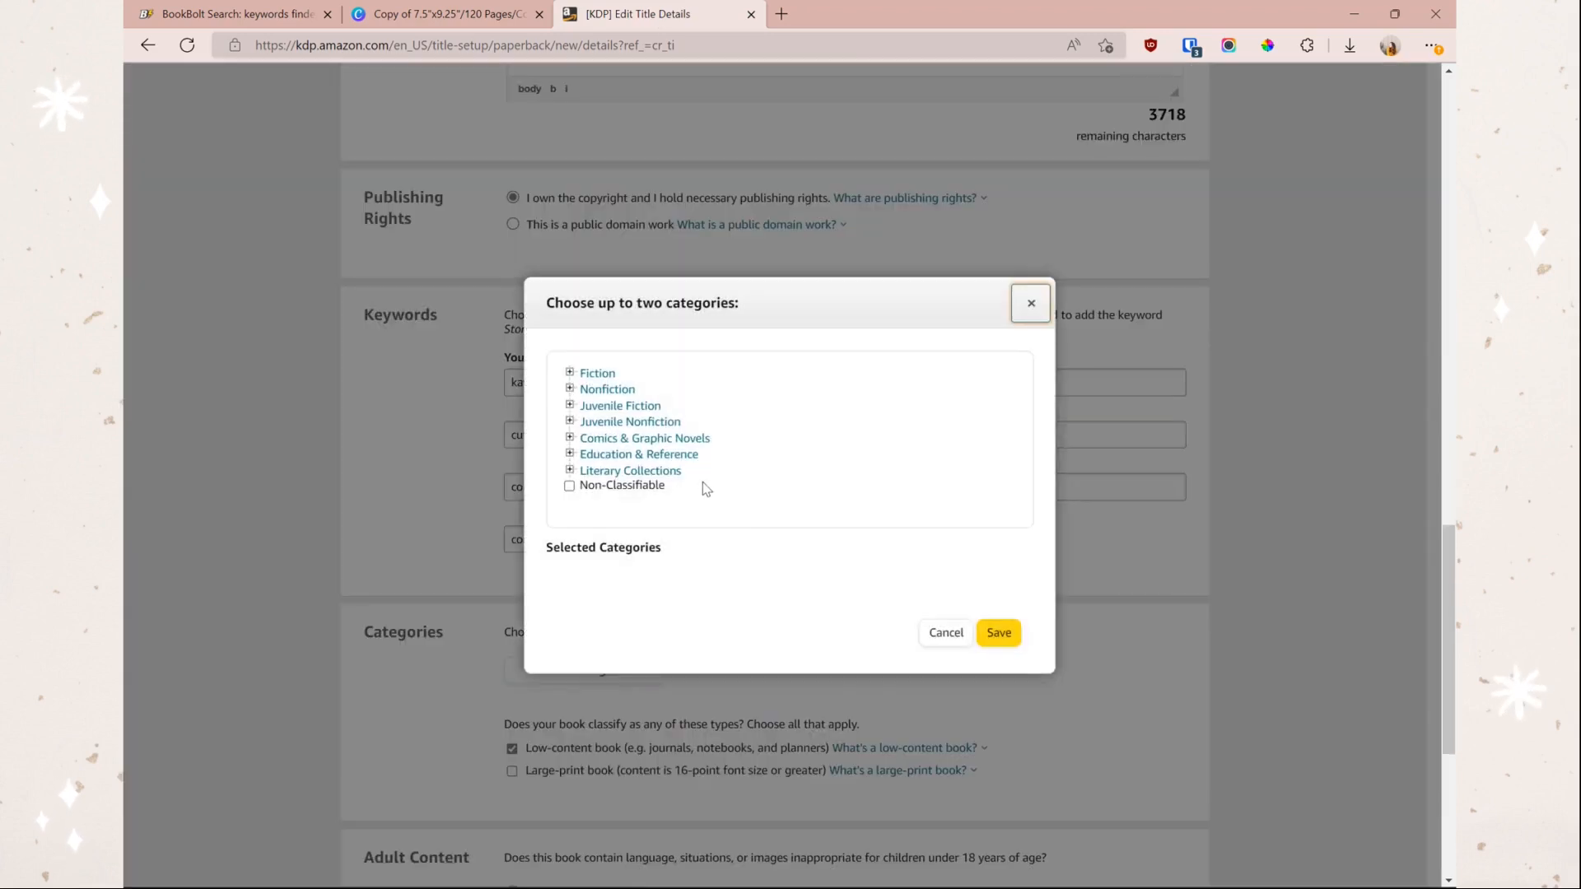
click(646, 422)
click(630, 477)
scroll(626, 503, down, 1)
click(626, 509)
scroll(741, 434, down, 3)
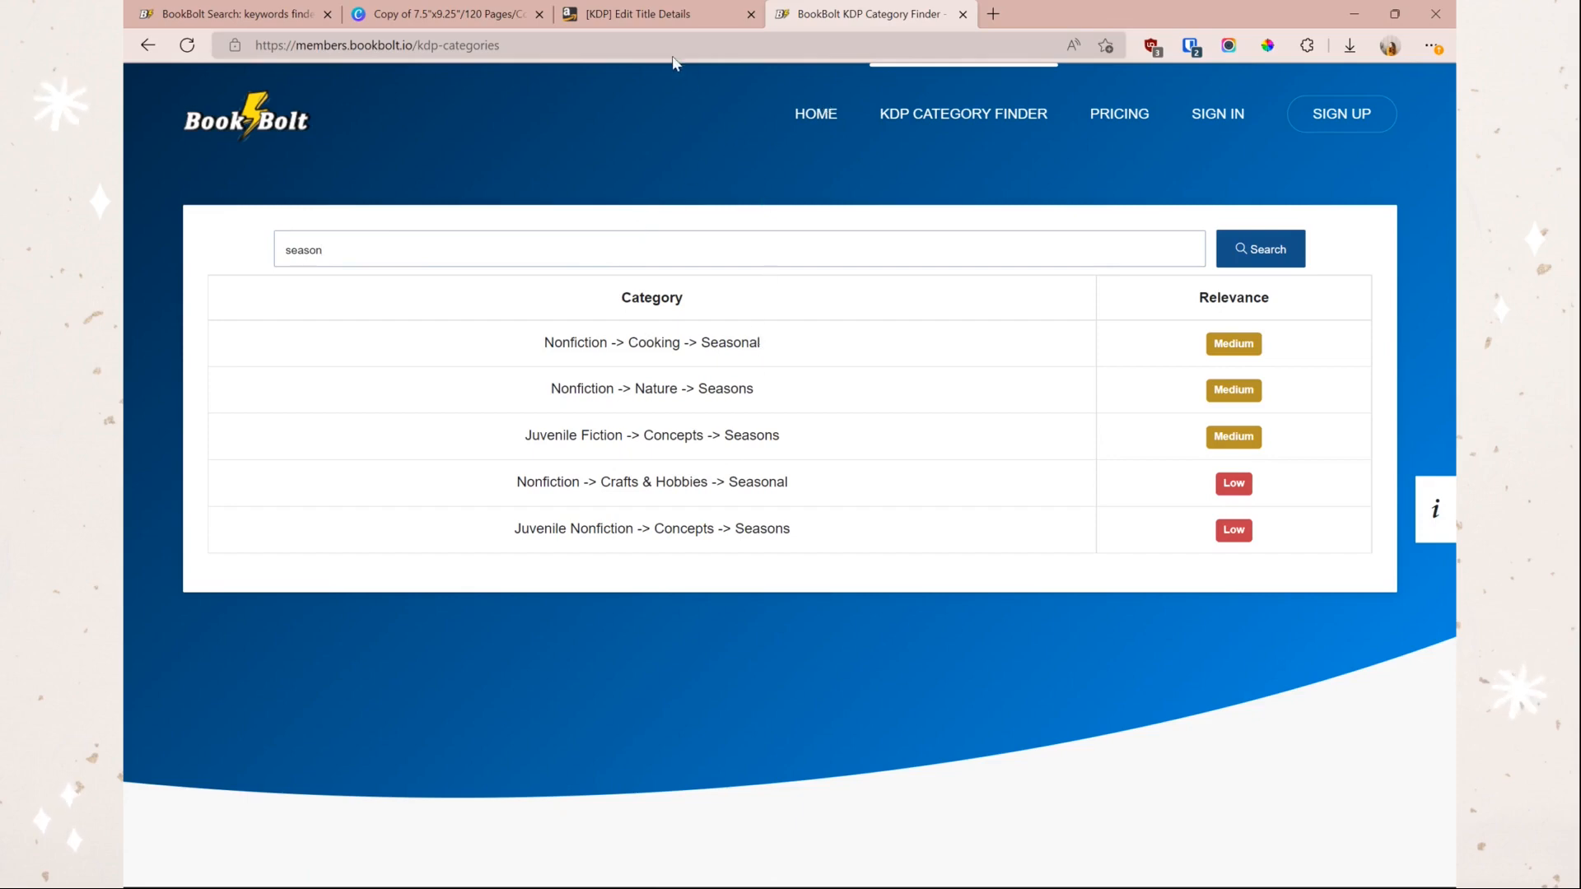
Step: Consult the BookBolt category finder results for "season", add Juvenile Nonfiction > Concepts > Seasons as the second KDP category, and save the categories
click(651, 14)
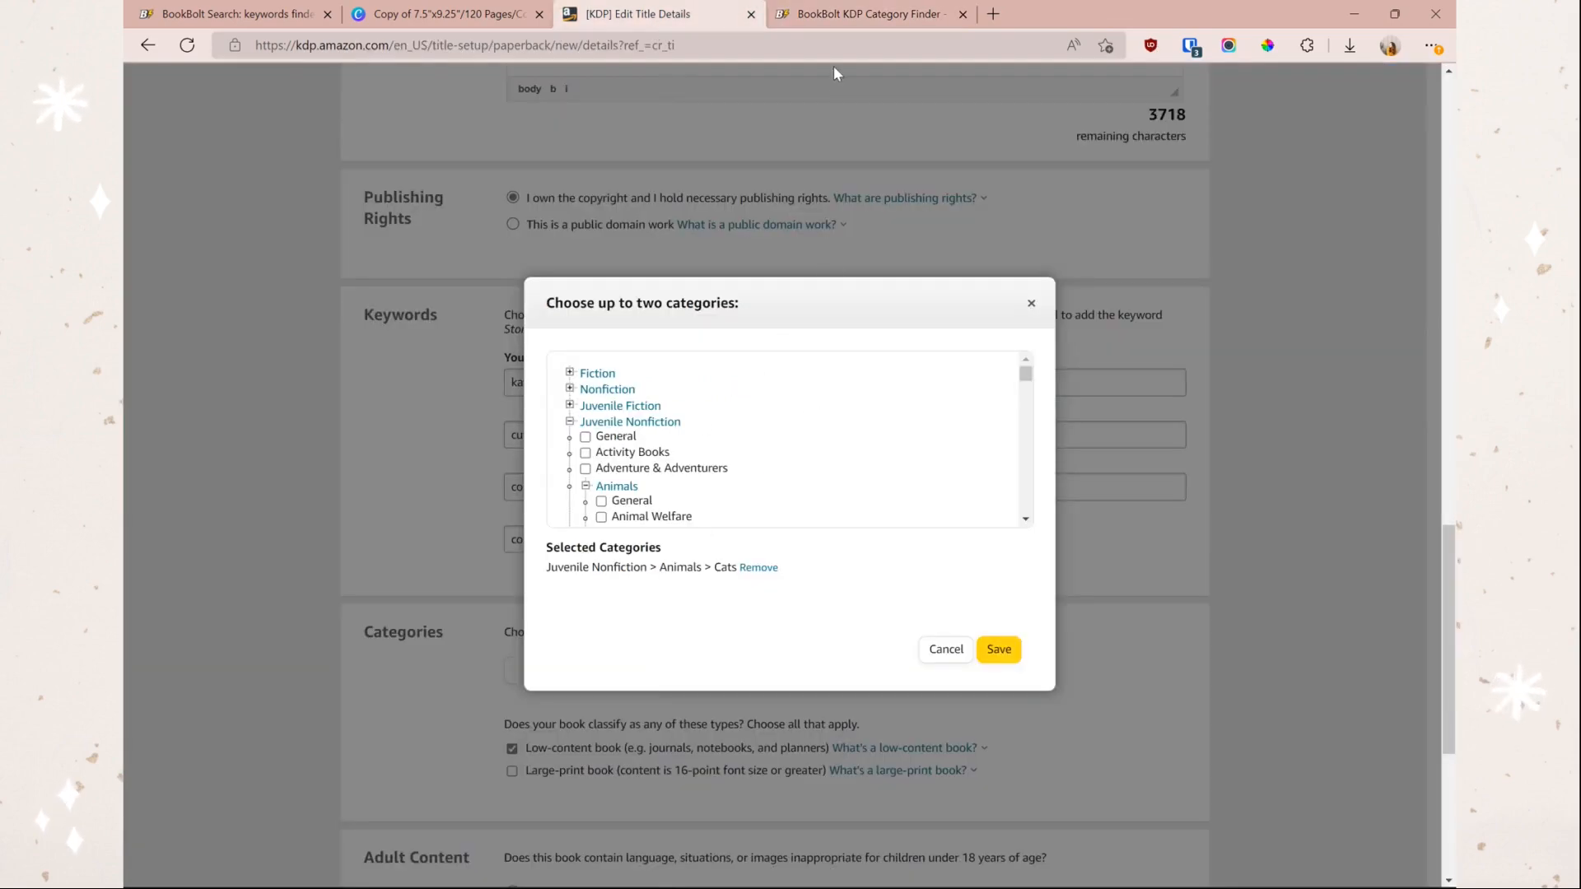
click(833, 17)
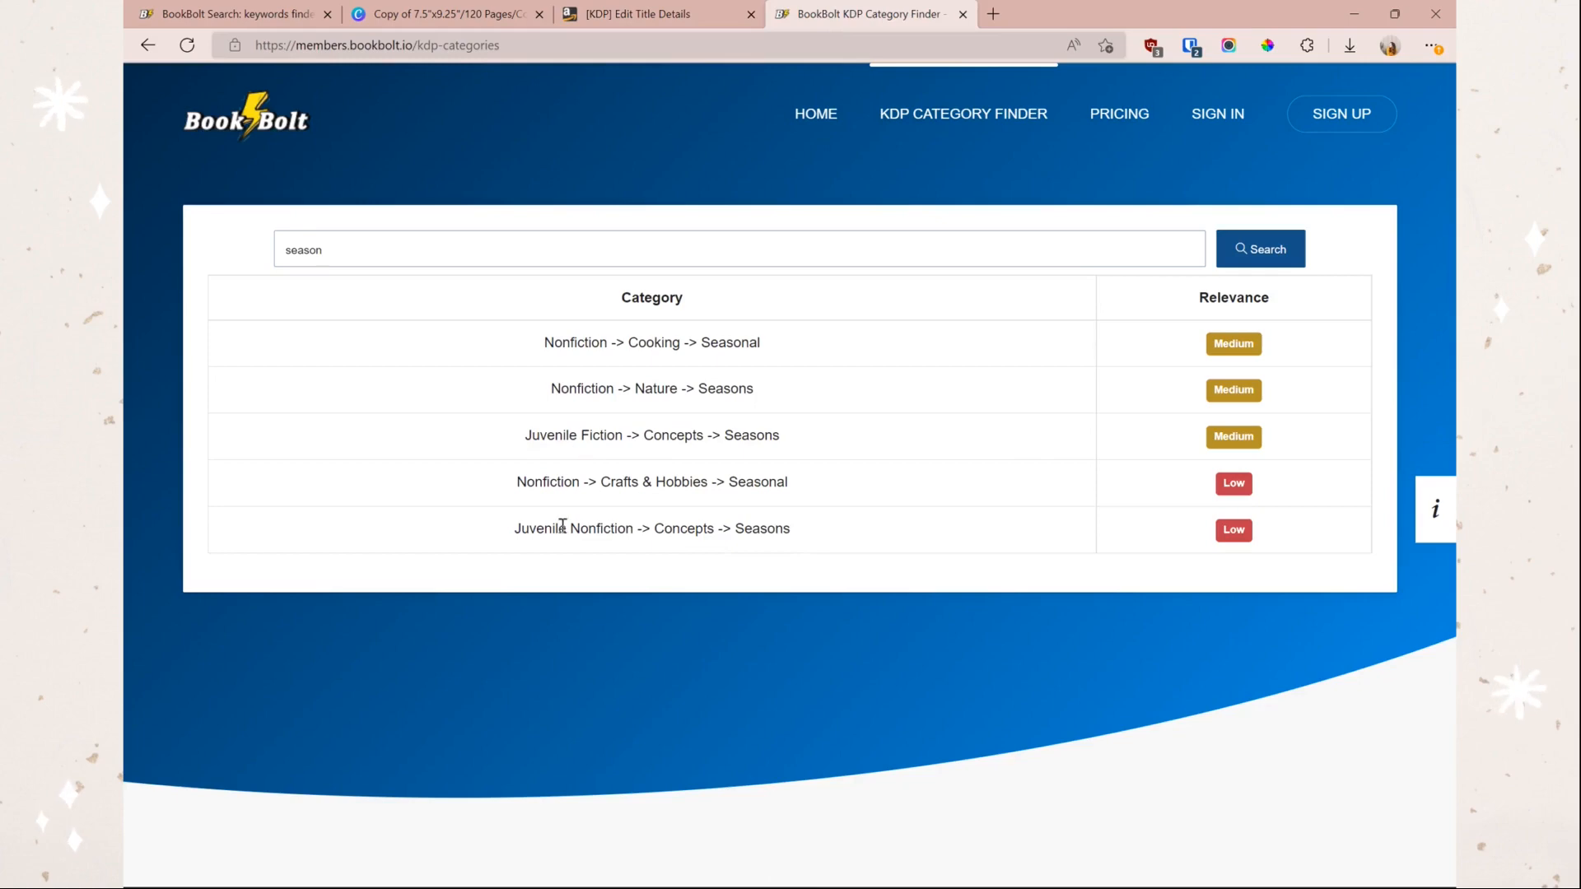
click(650, 14)
scroll(746, 477, down, 15)
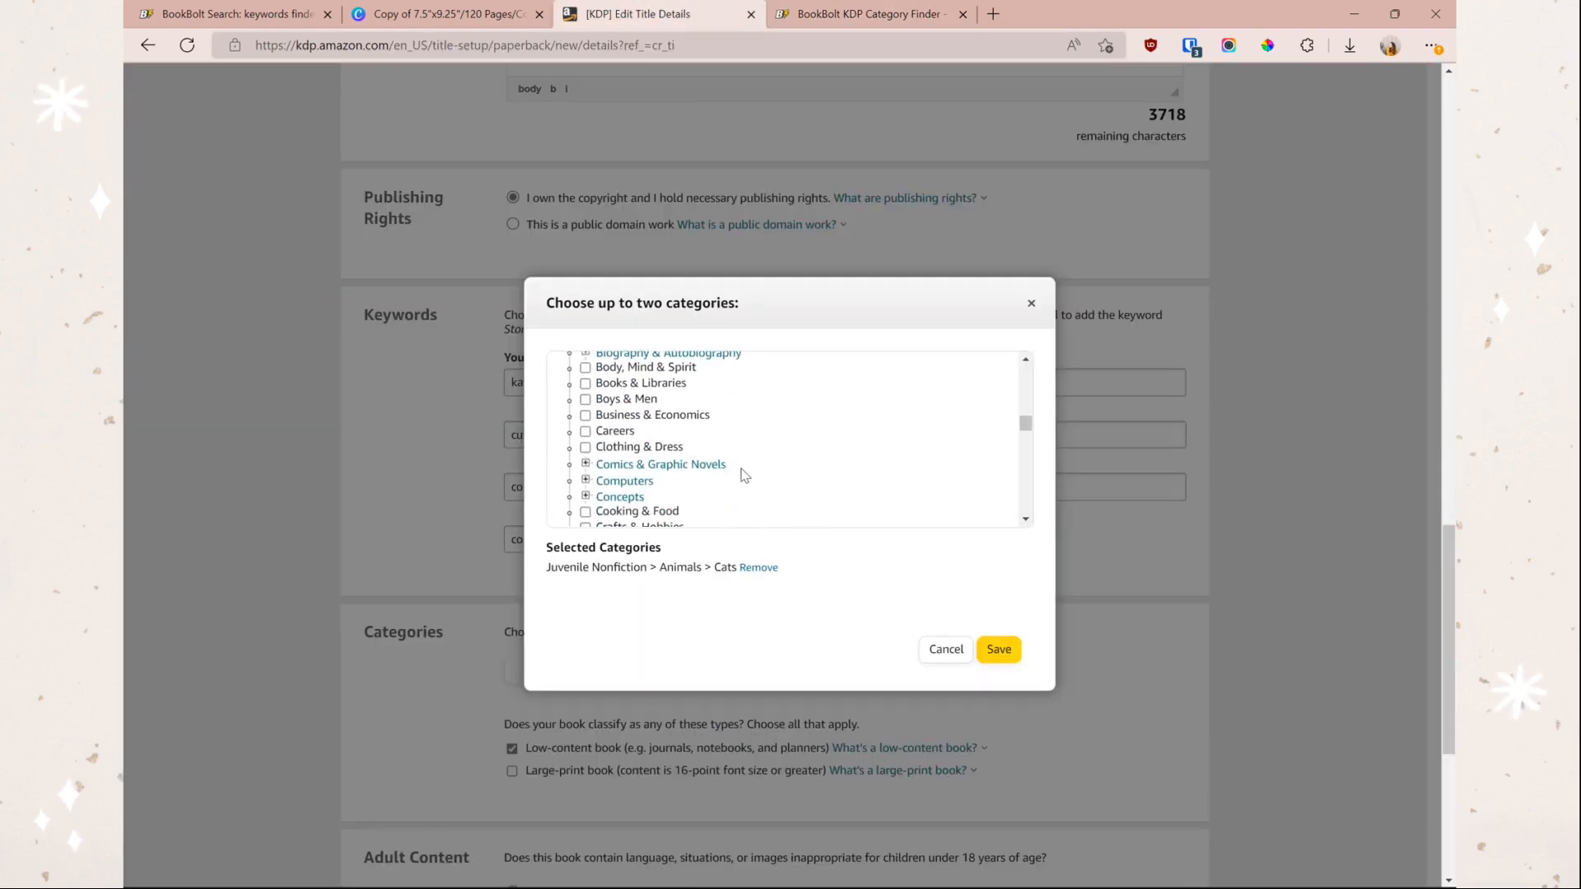
click(631, 498)
scroll(646, 429, down, 4)
click(645, 429)
click(999, 649)
Step: Answer No to the adult content question, save the paperback details and continue to the content page
scroll(893, 653, down, 5)
click(520, 551)
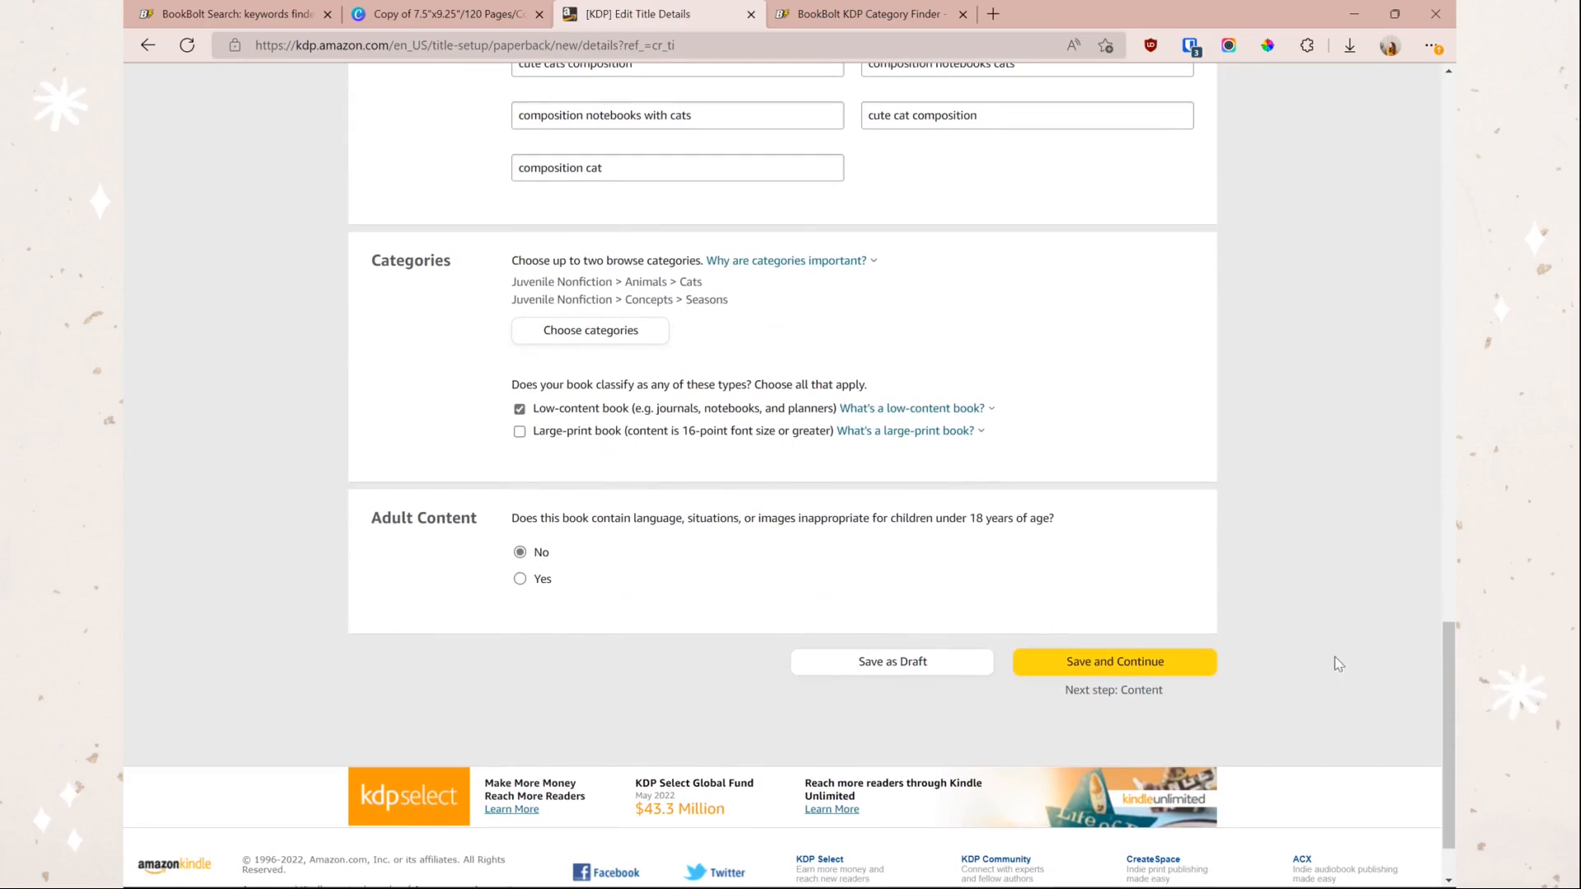
click(1158, 664)
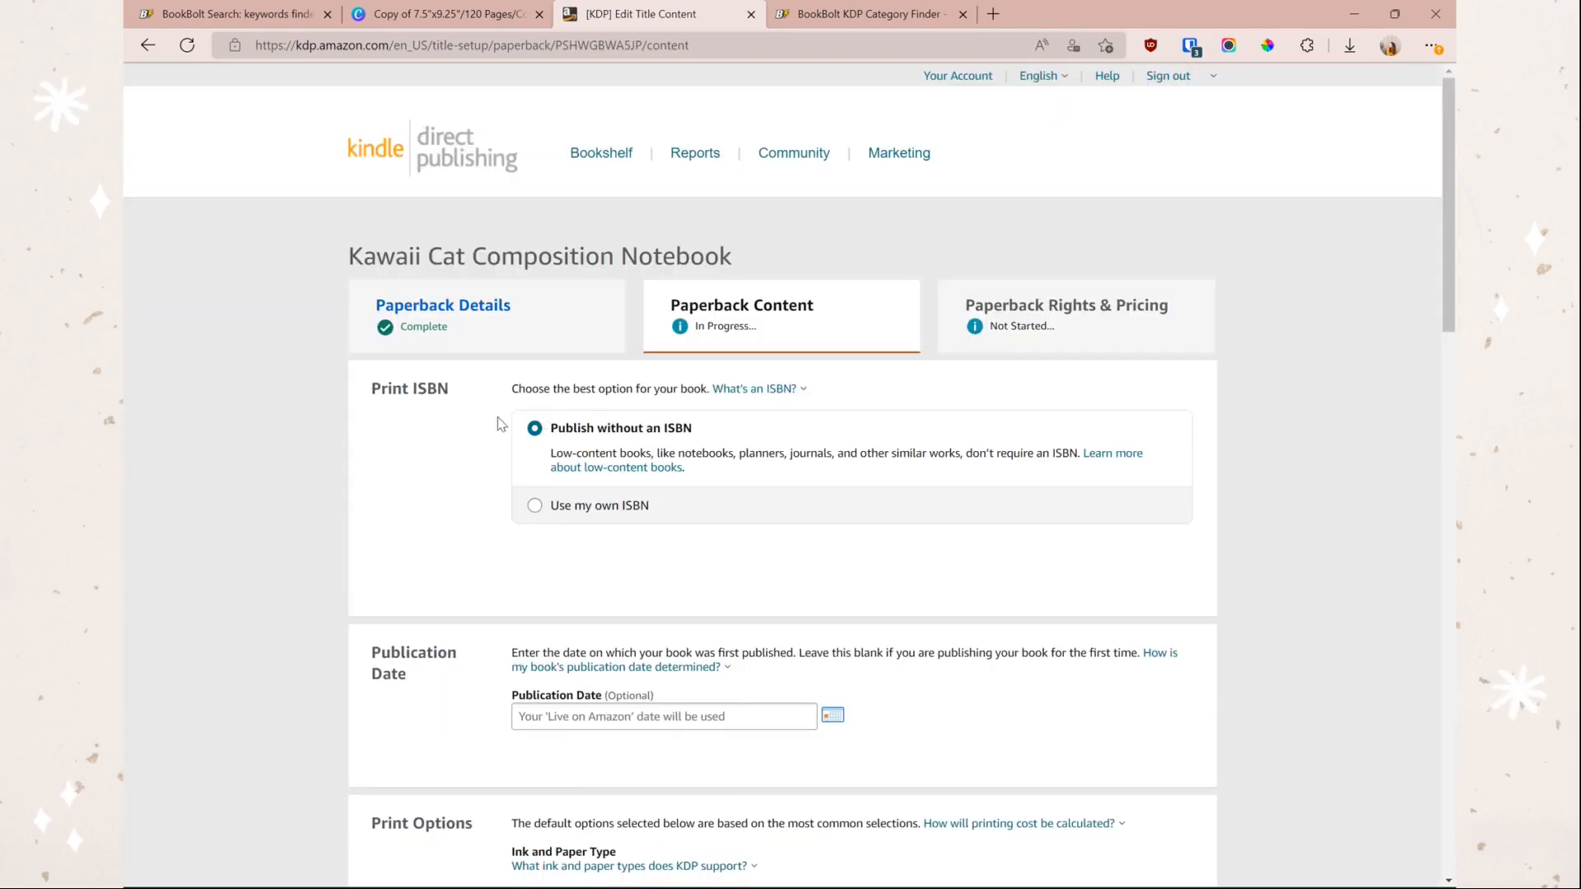
Step: Set the paperback's trim size to 7.5 x 9.25 in and its bleed setting to Bleed (PDF only)
scroll(500, 424, down, 5)
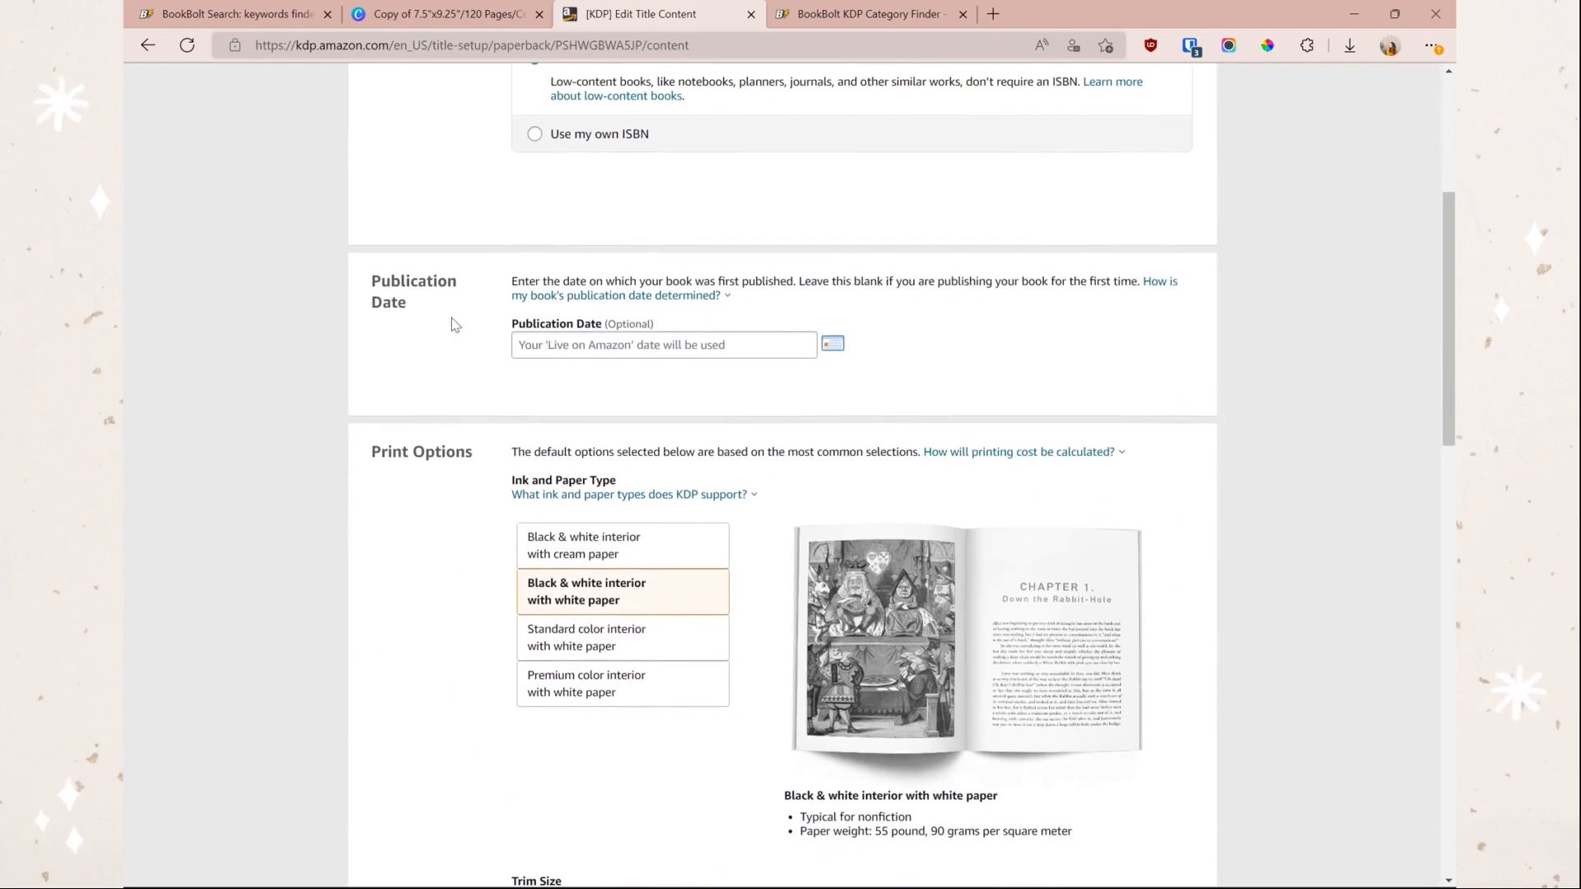
scroll(609, 353, down, 1)
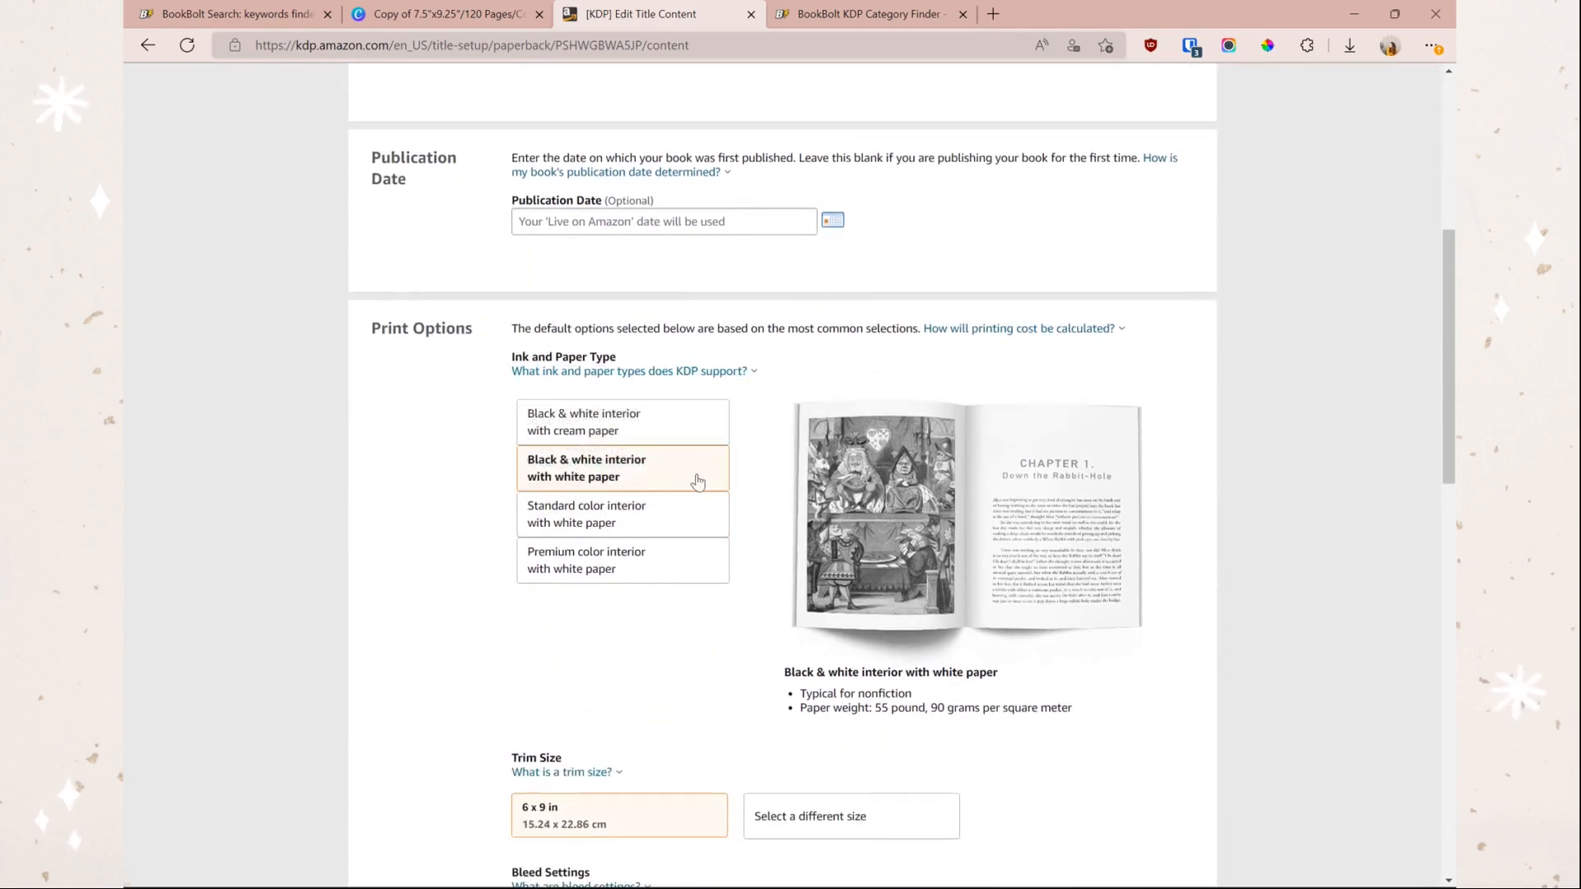
scroll(671, 478, down, 4)
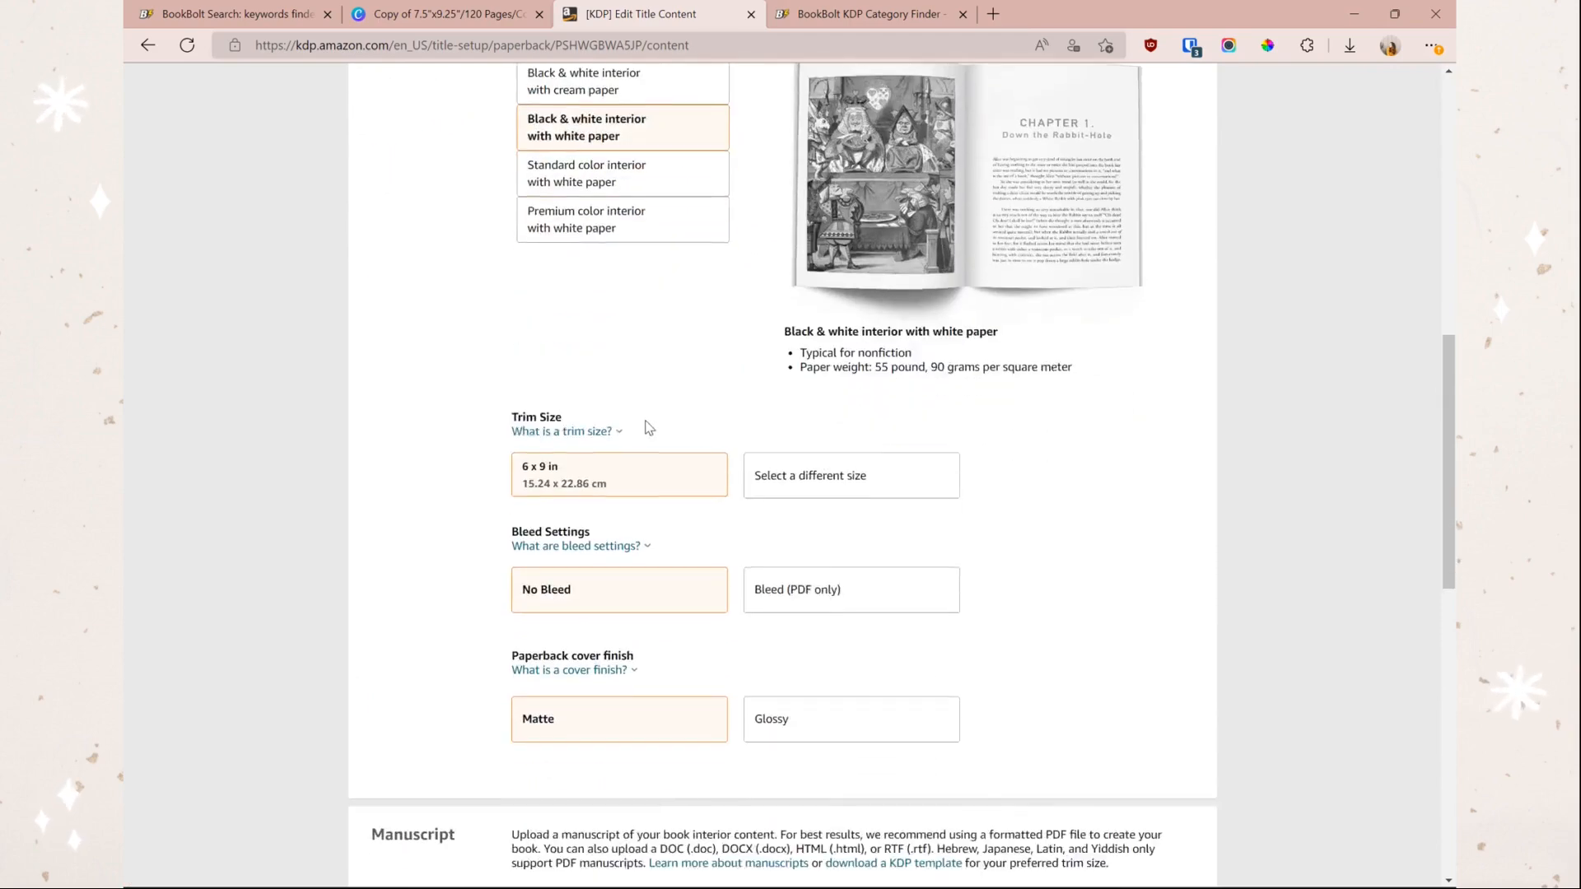
click(796, 476)
click(770, 476)
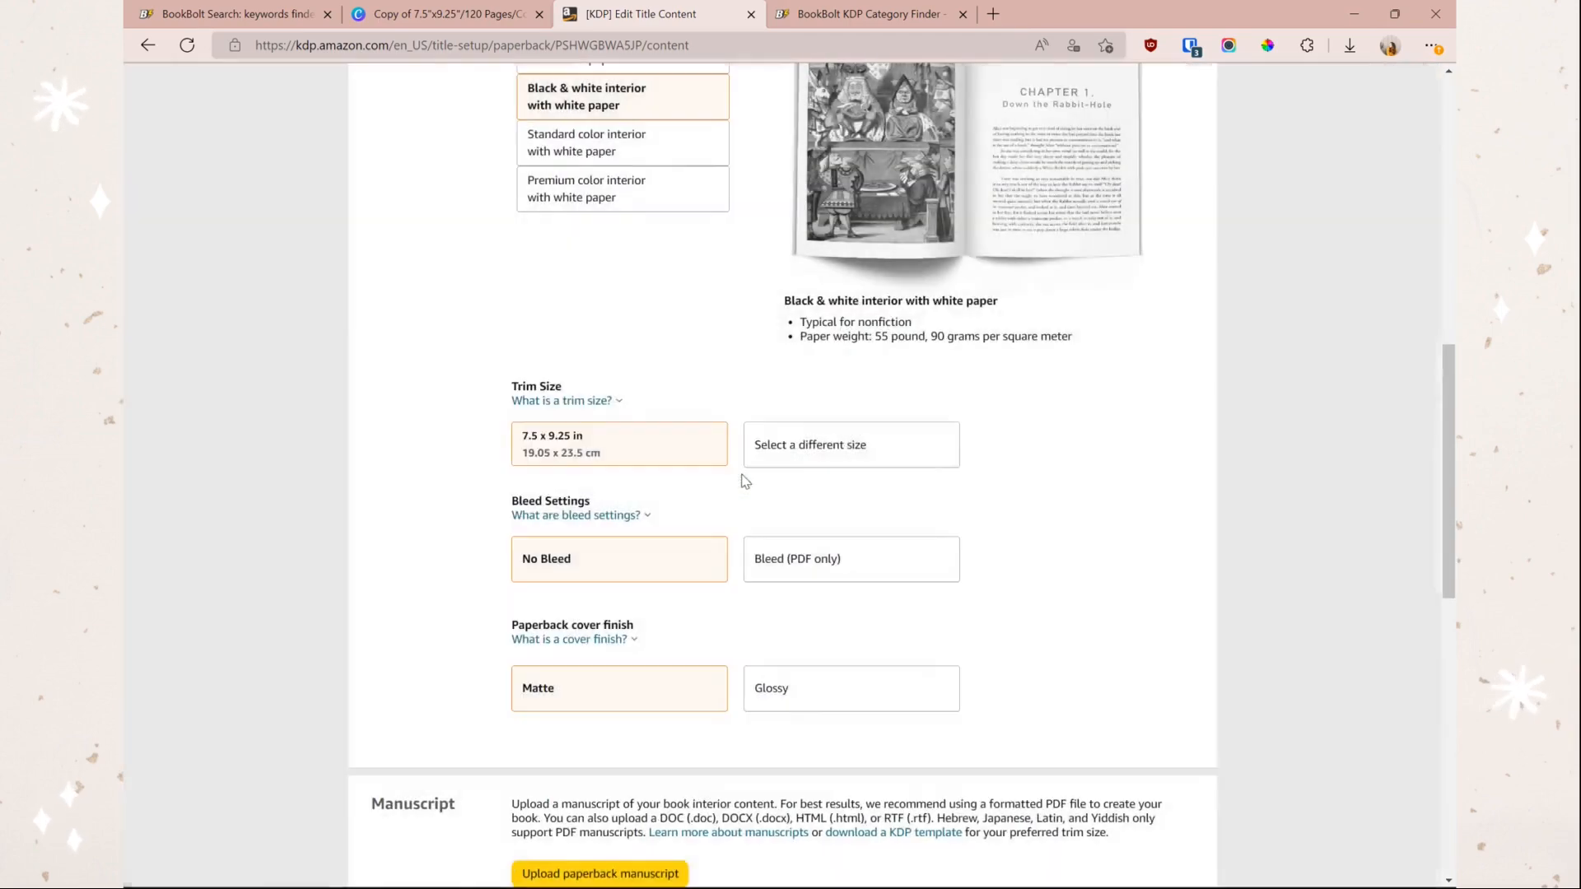
click(854, 558)
scroll(1063, 569, down, 2)
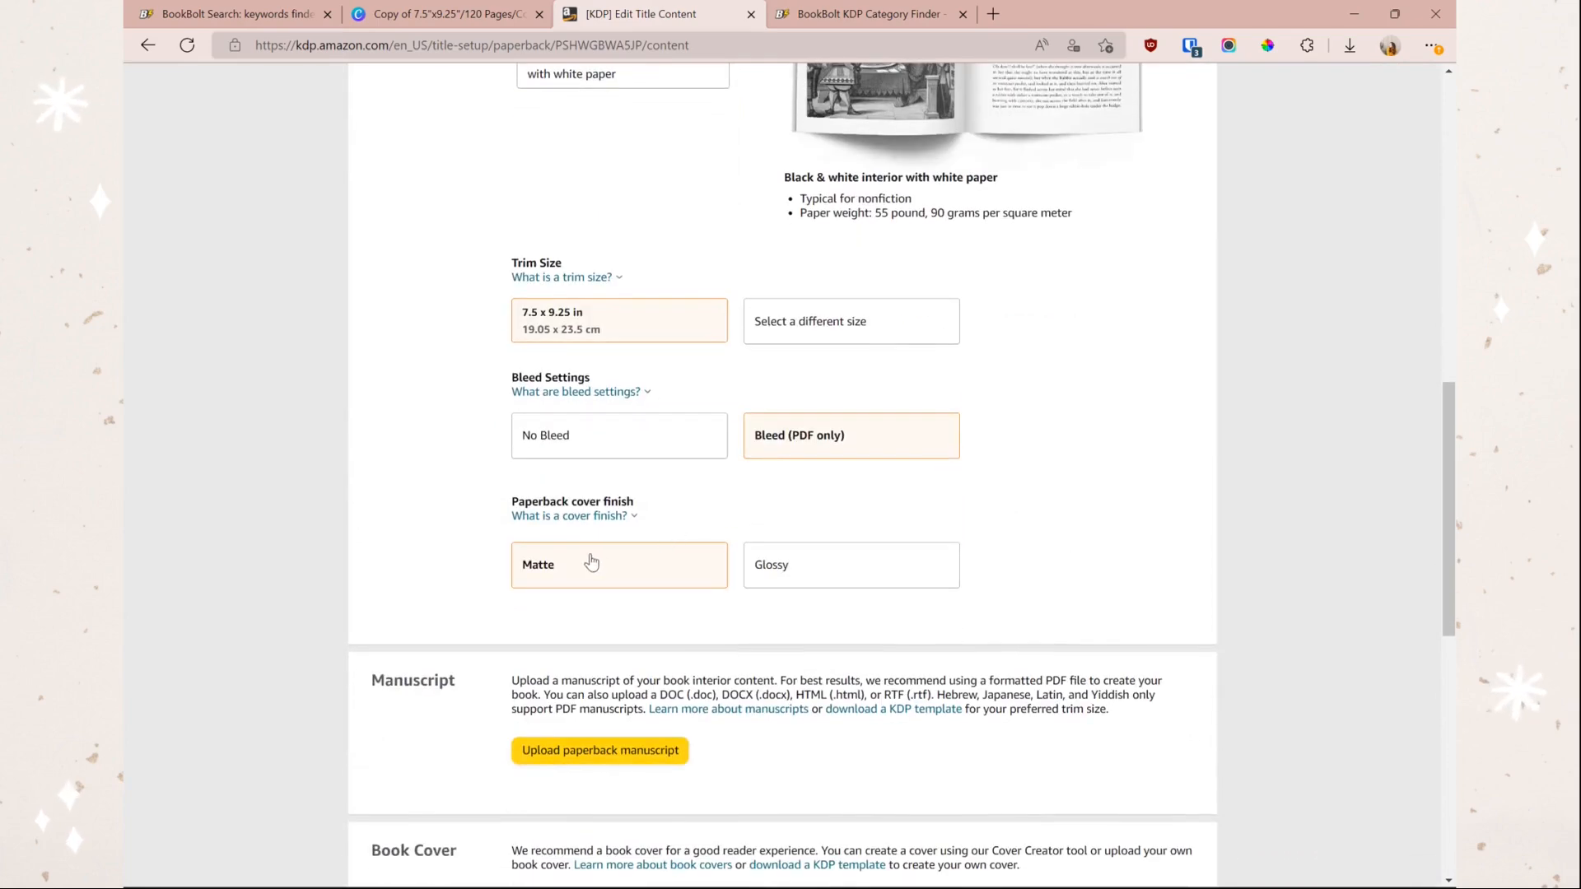
Step: Upload the manuscript "composition notebook wide ruled 7.5 x 9.25 bleed 100 pages - Copy-merged_edited.pdf" and choose to upload an existing print-ready PDF cover
scroll(591, 562, down, 2)
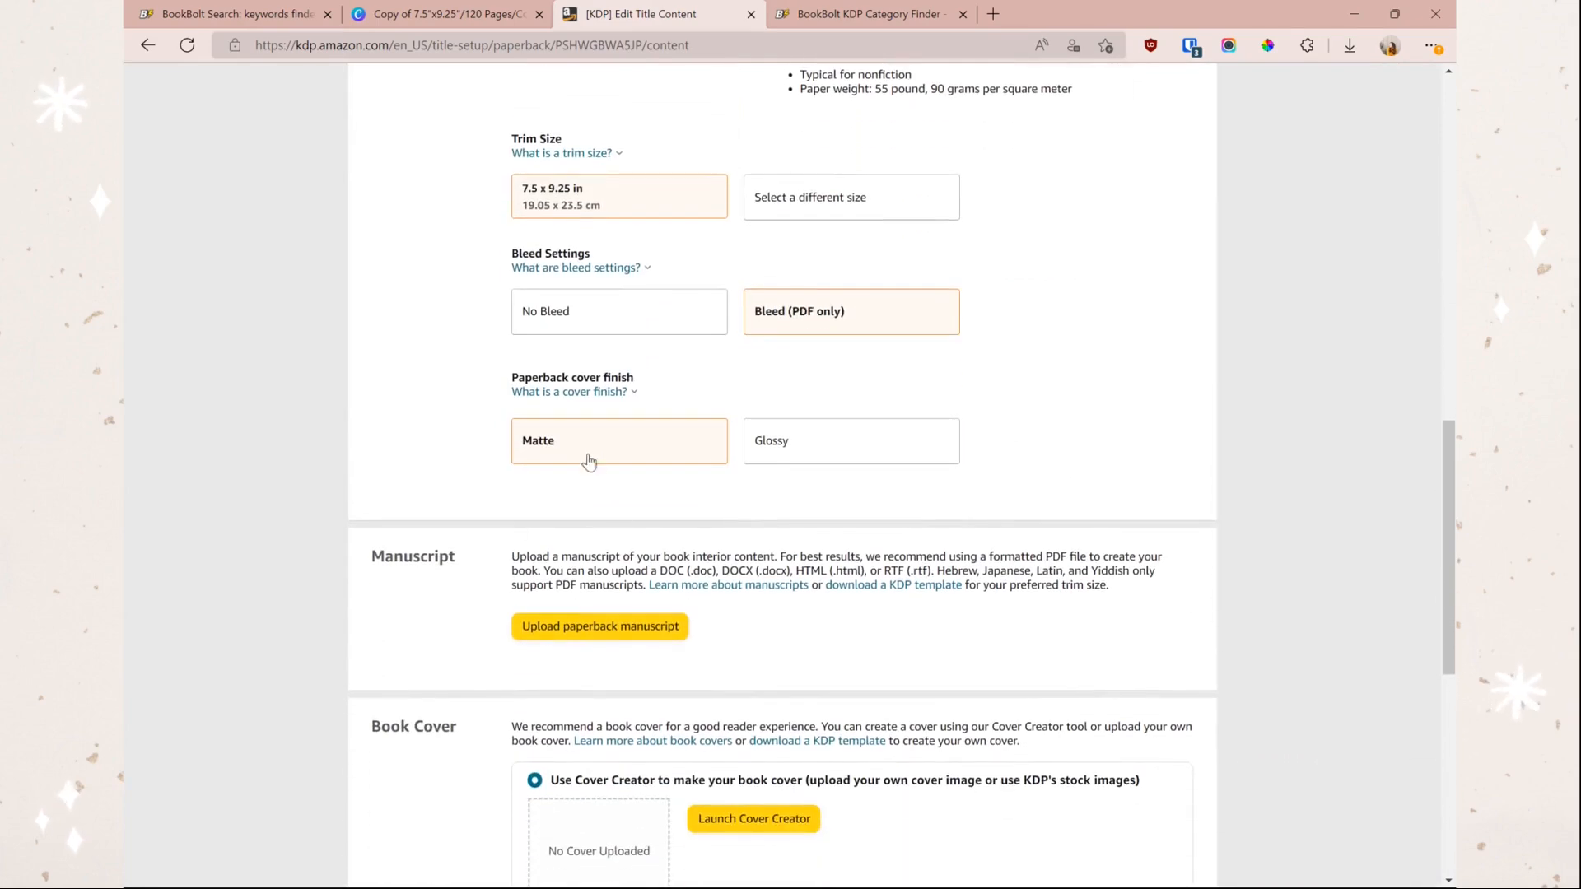
click(649, 638)
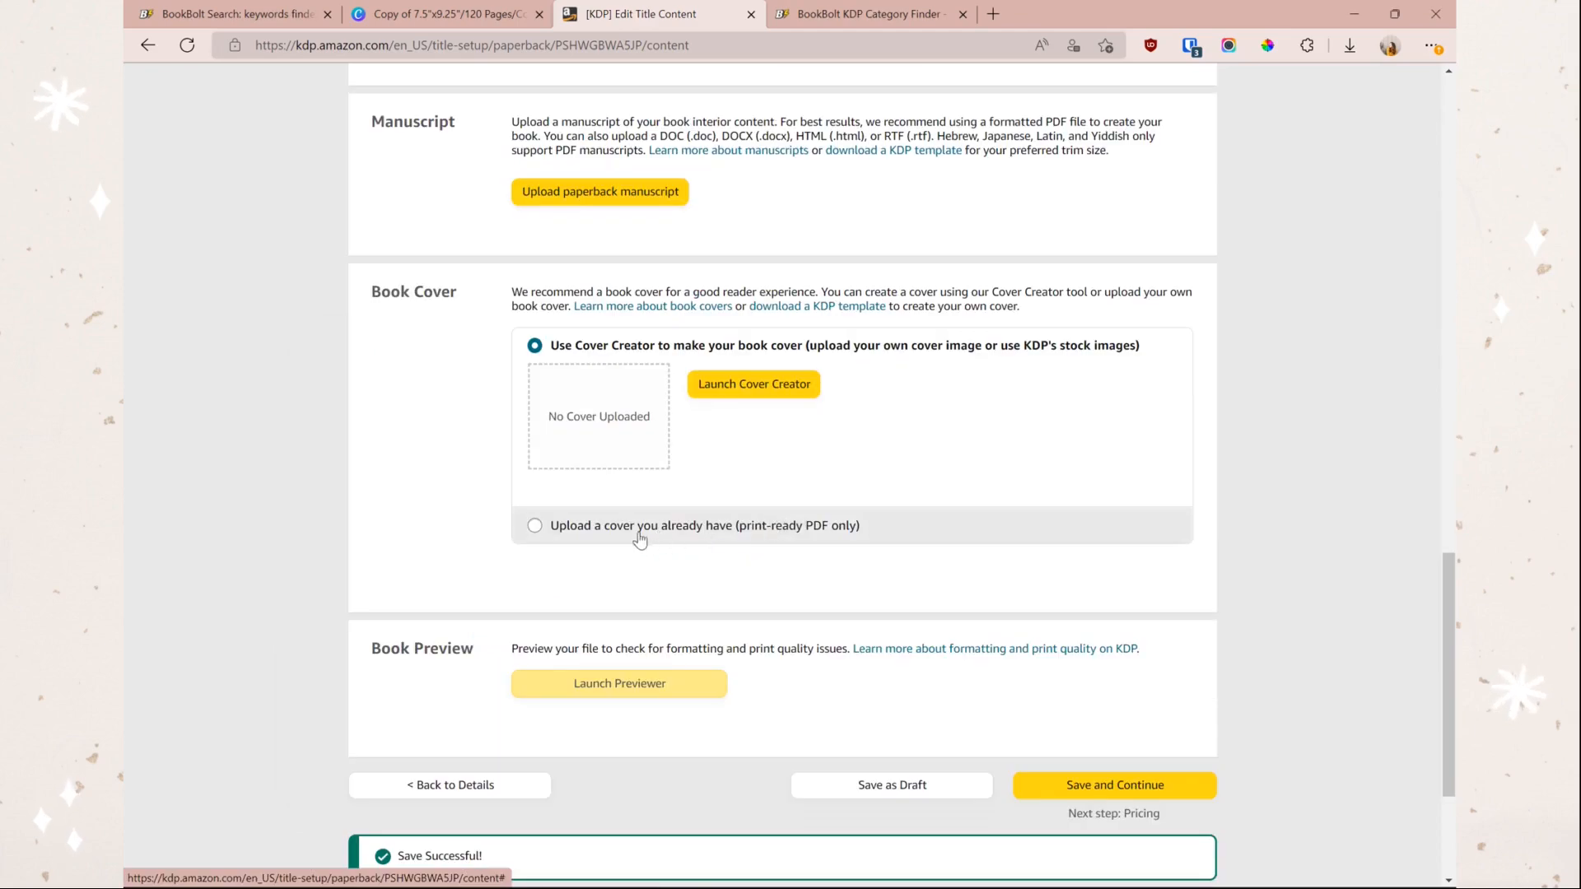
click(640, 528)
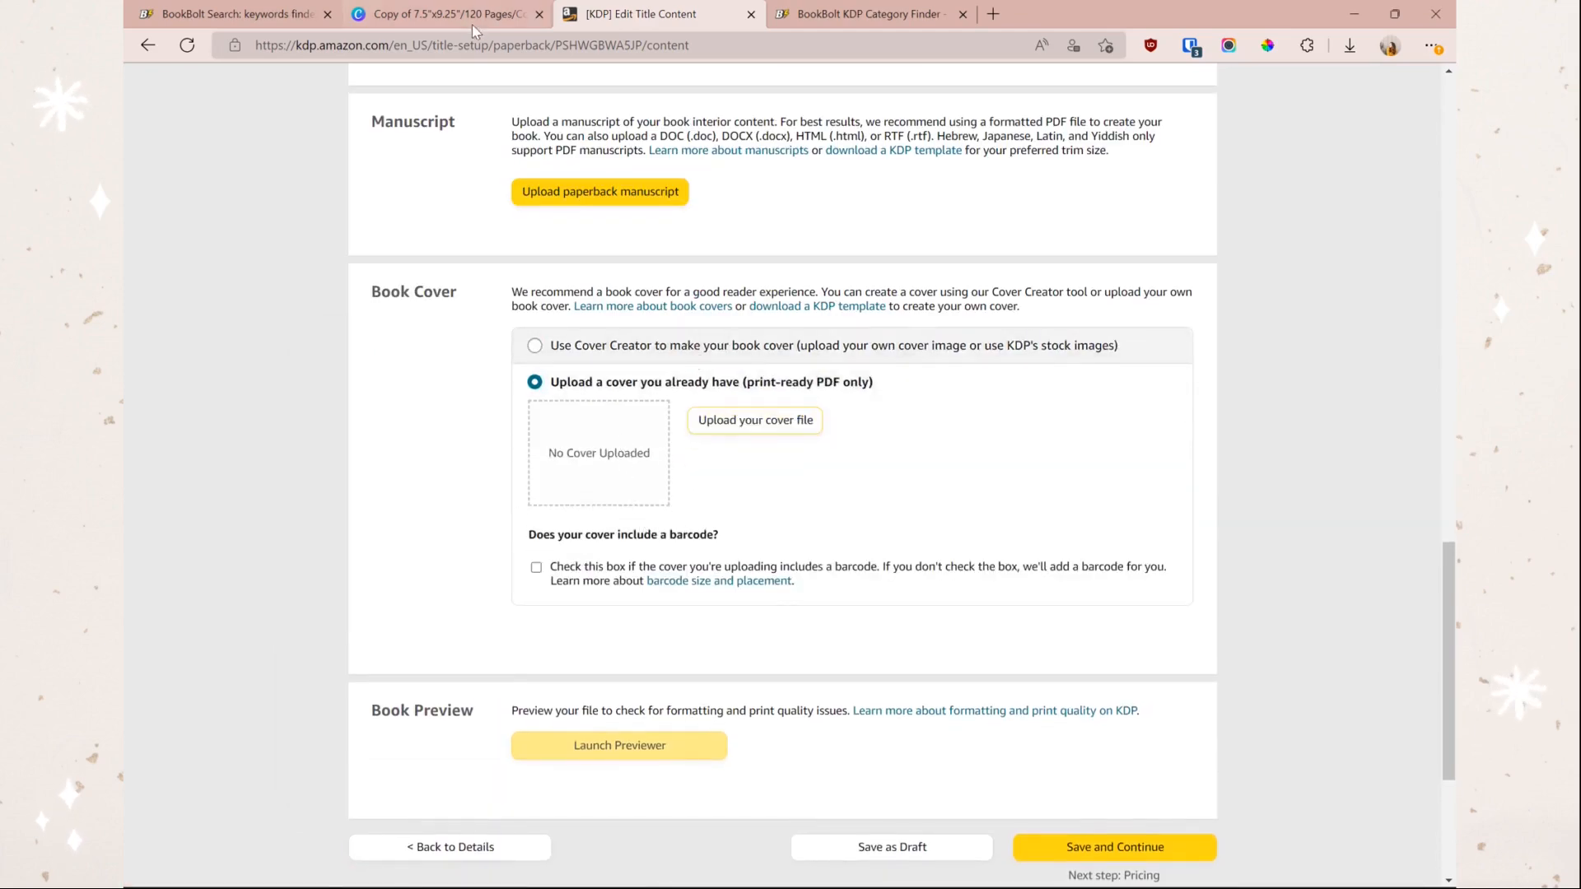
Step: Switch to Canva and download the cat cover design as PDF Print with the CMYK (for printing) color profile
click(472, 24)
click(1406, 88)
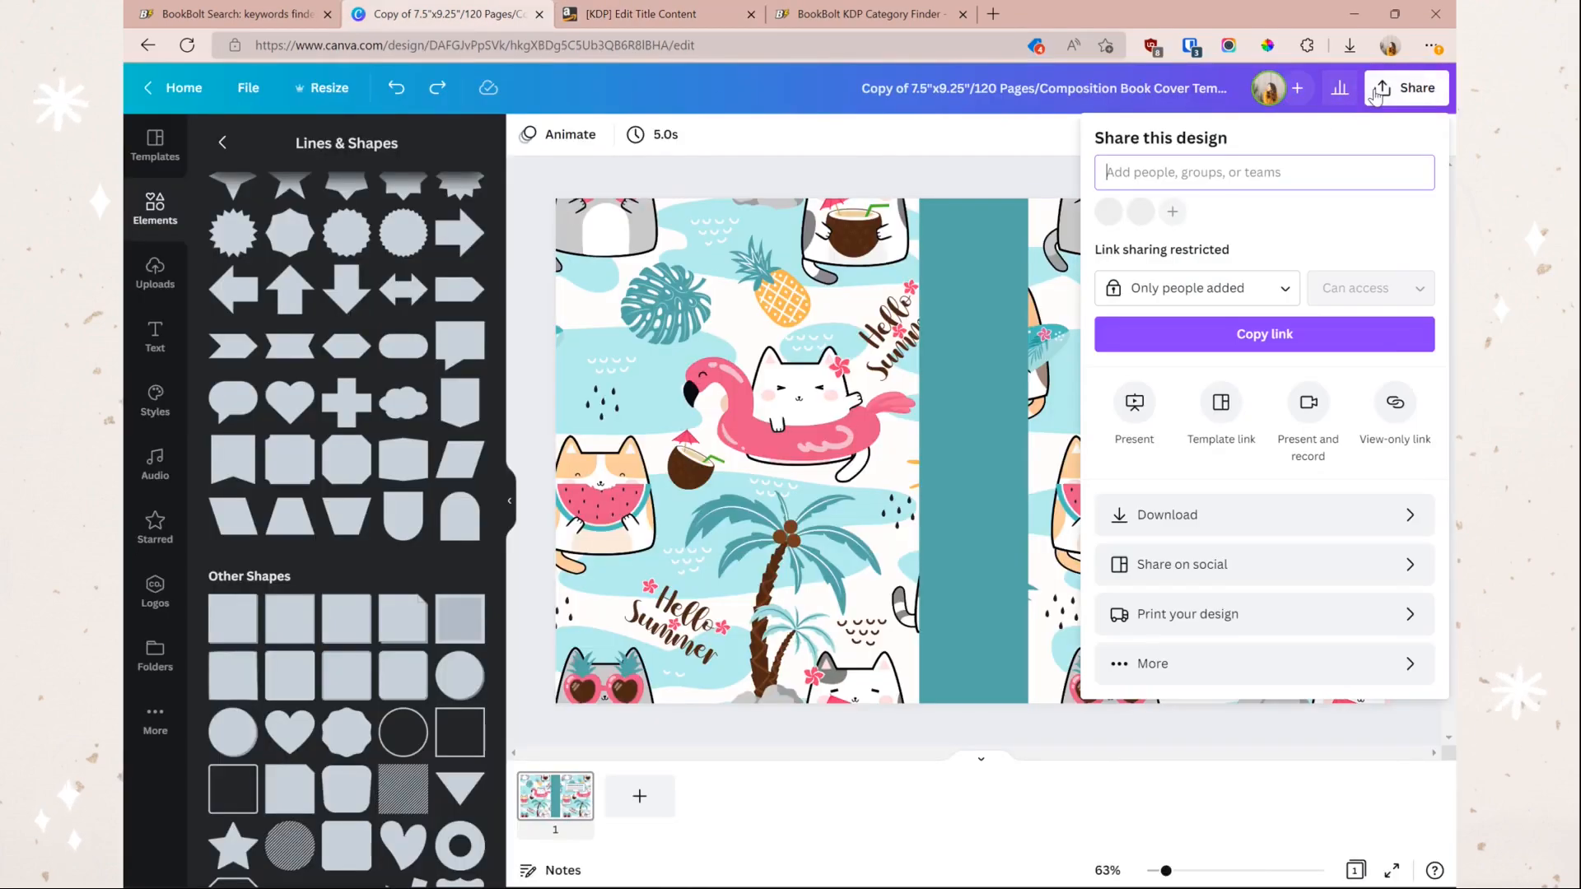
click(1273, 516)
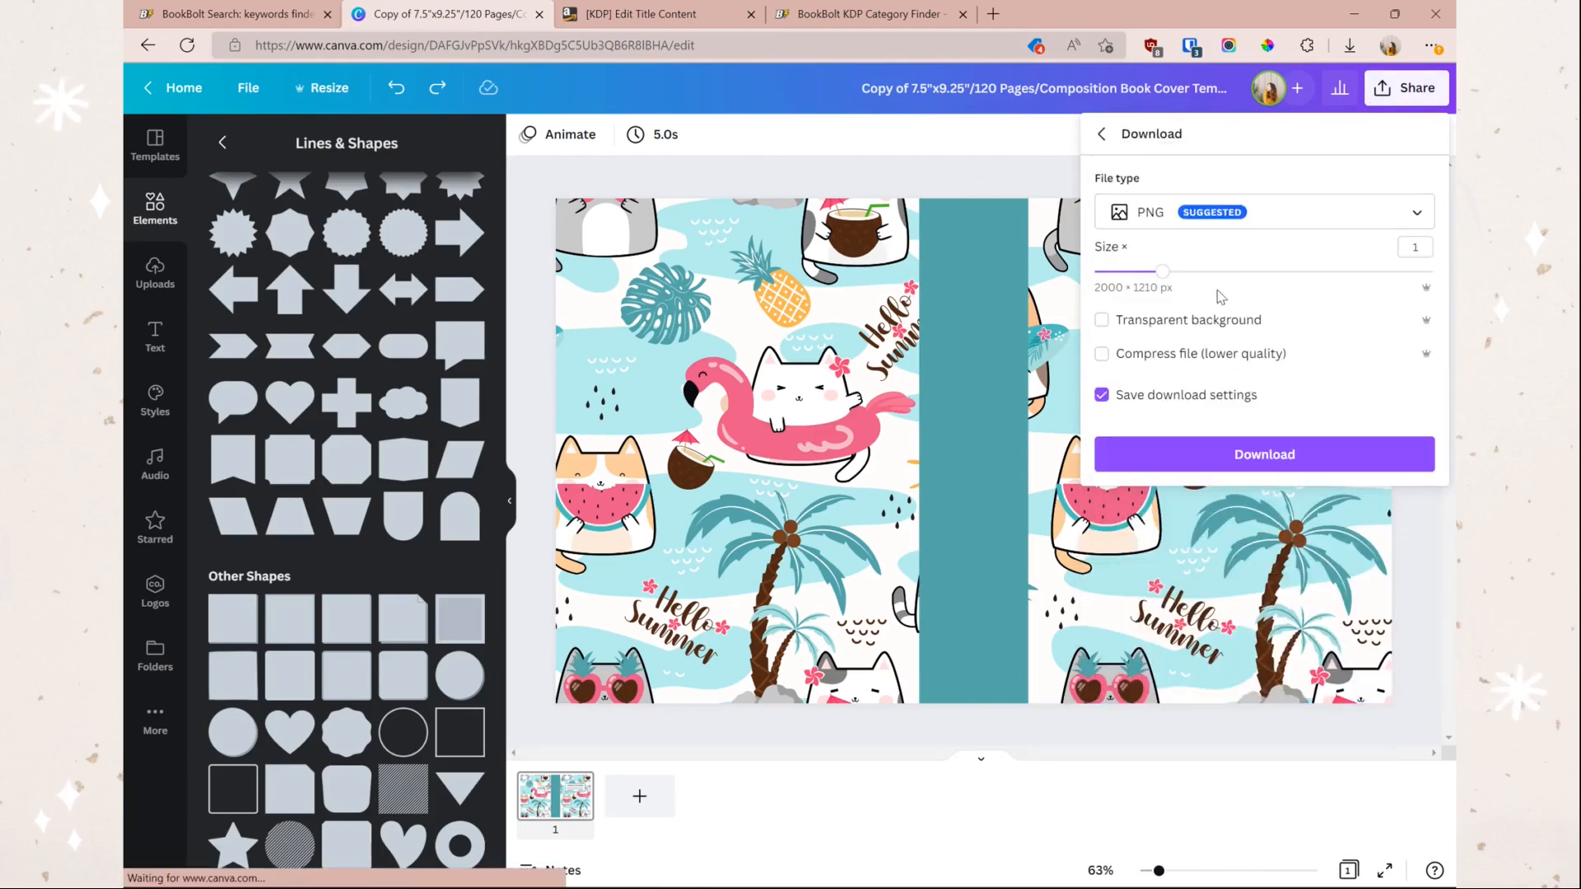
click(1225, 216)
click(1209, 346)
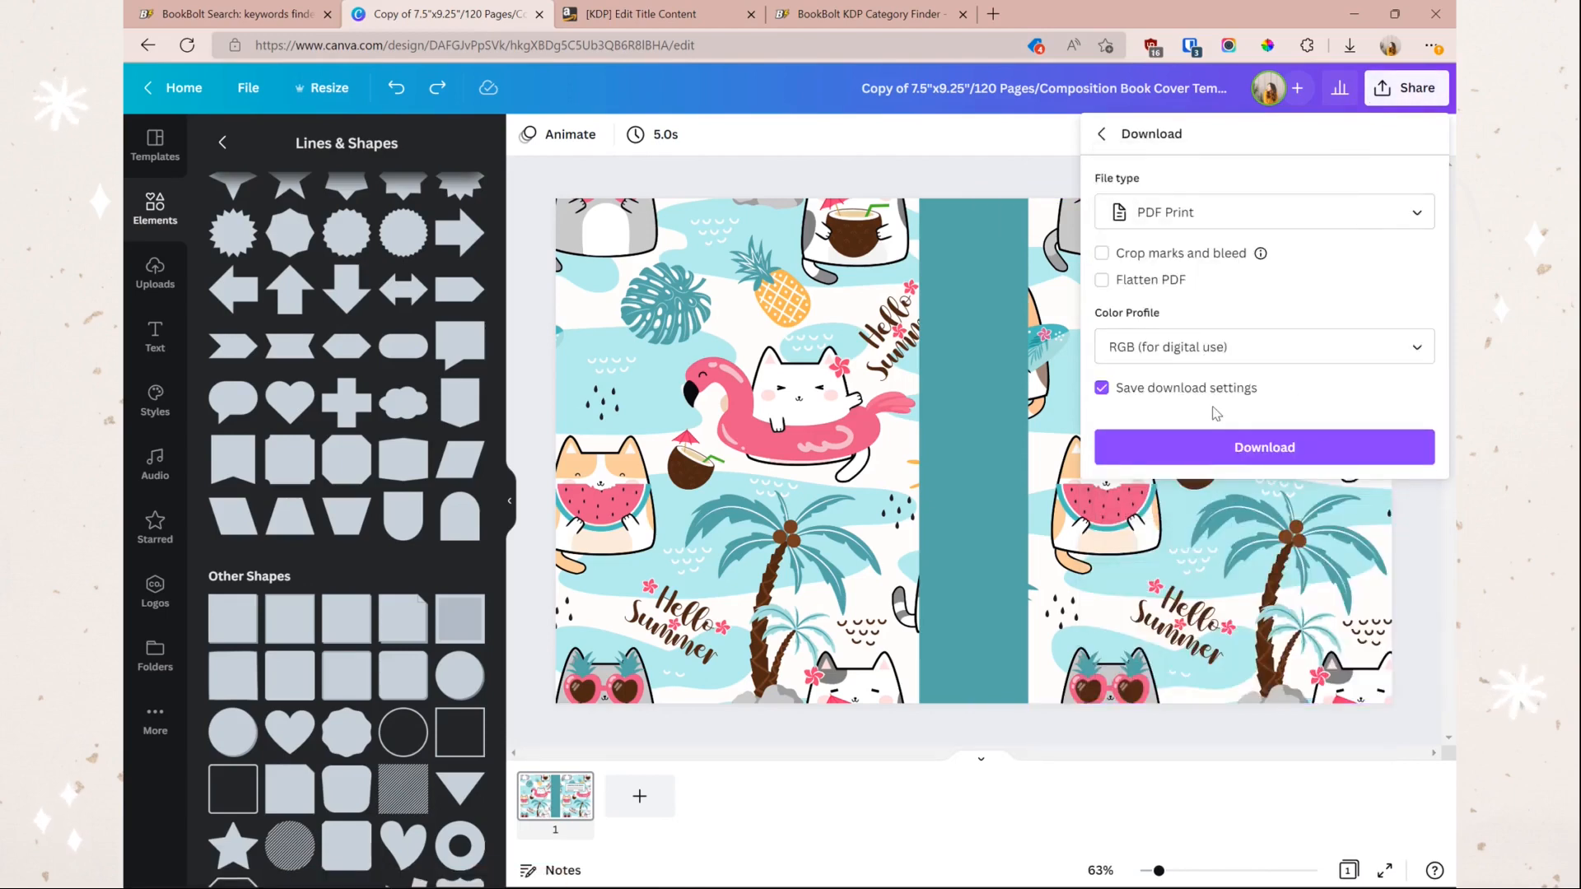
click(1231, 354)
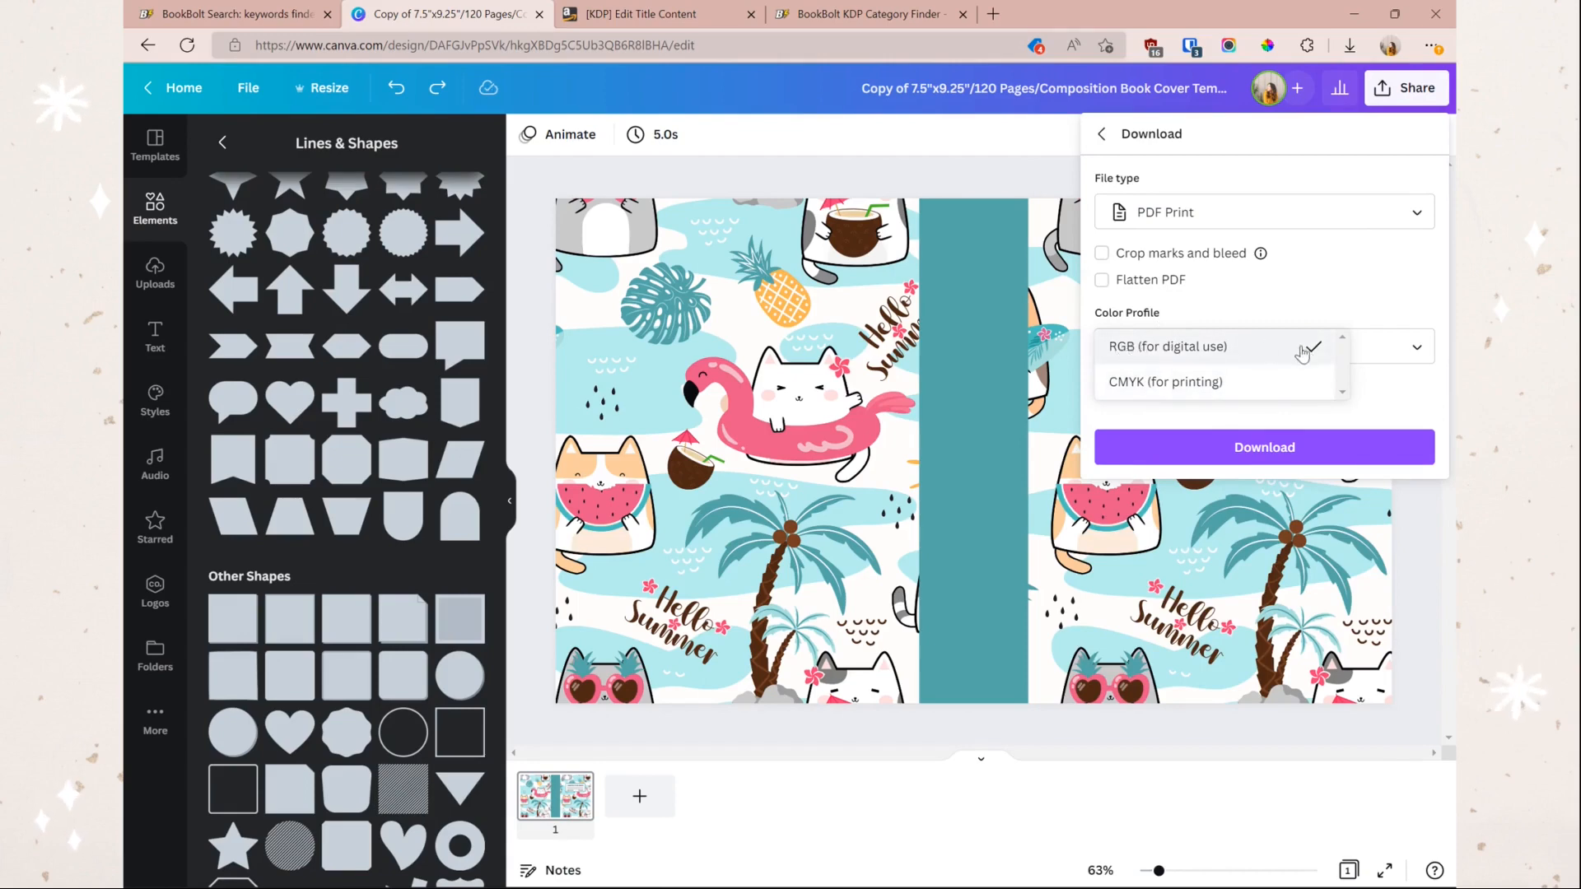
click(1135, 384)
click(1245, 456)
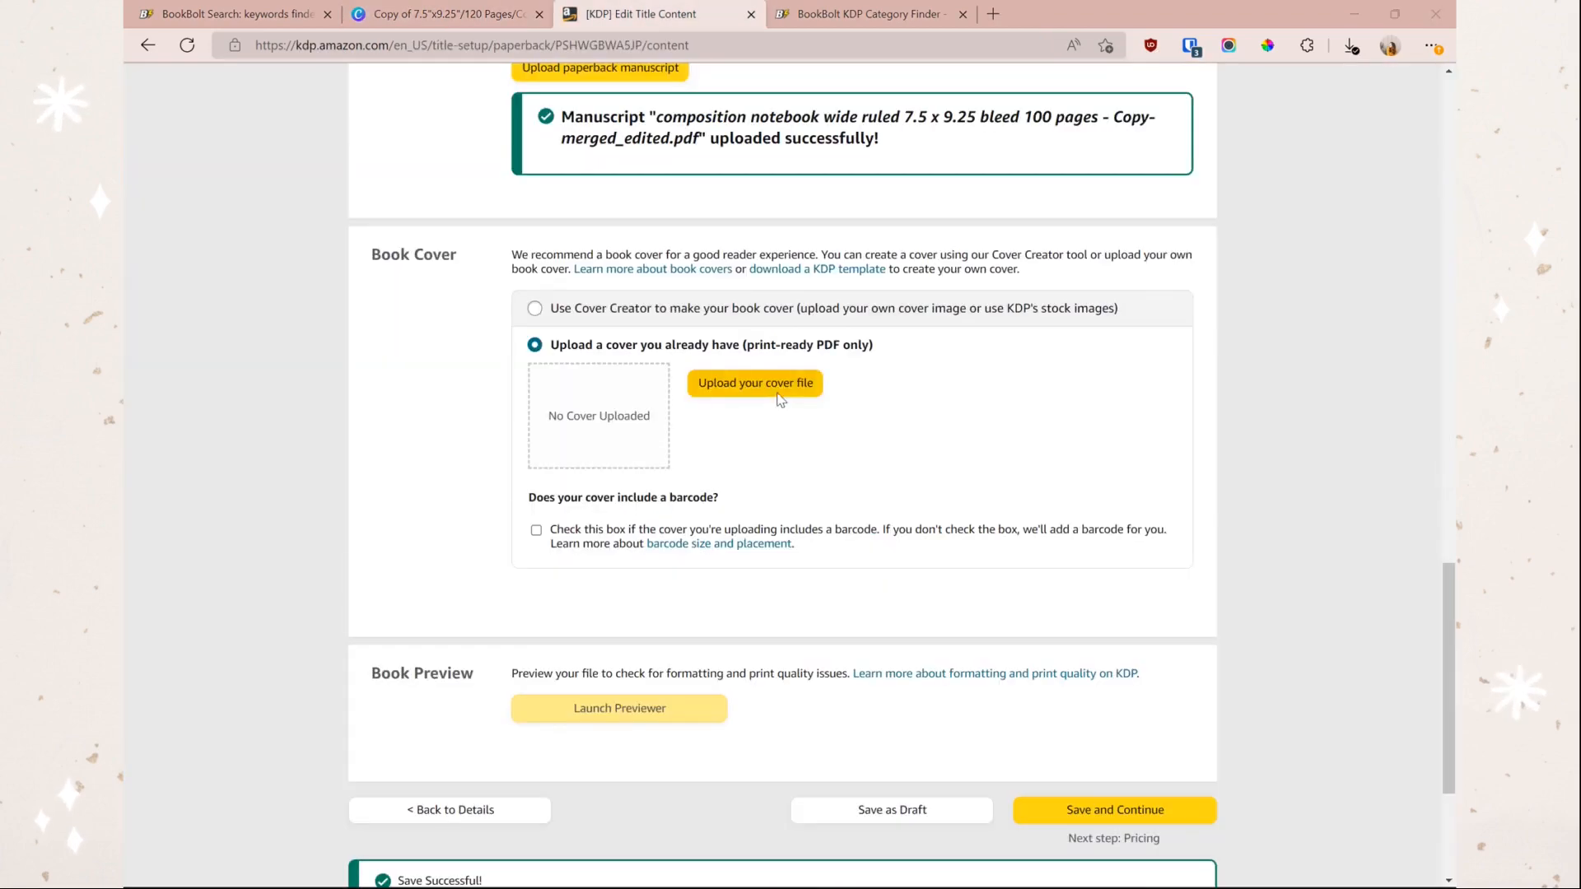
Step: Upload the cover PDF to the KDP Book Cover section and launch the print previewer
click(778, 393)
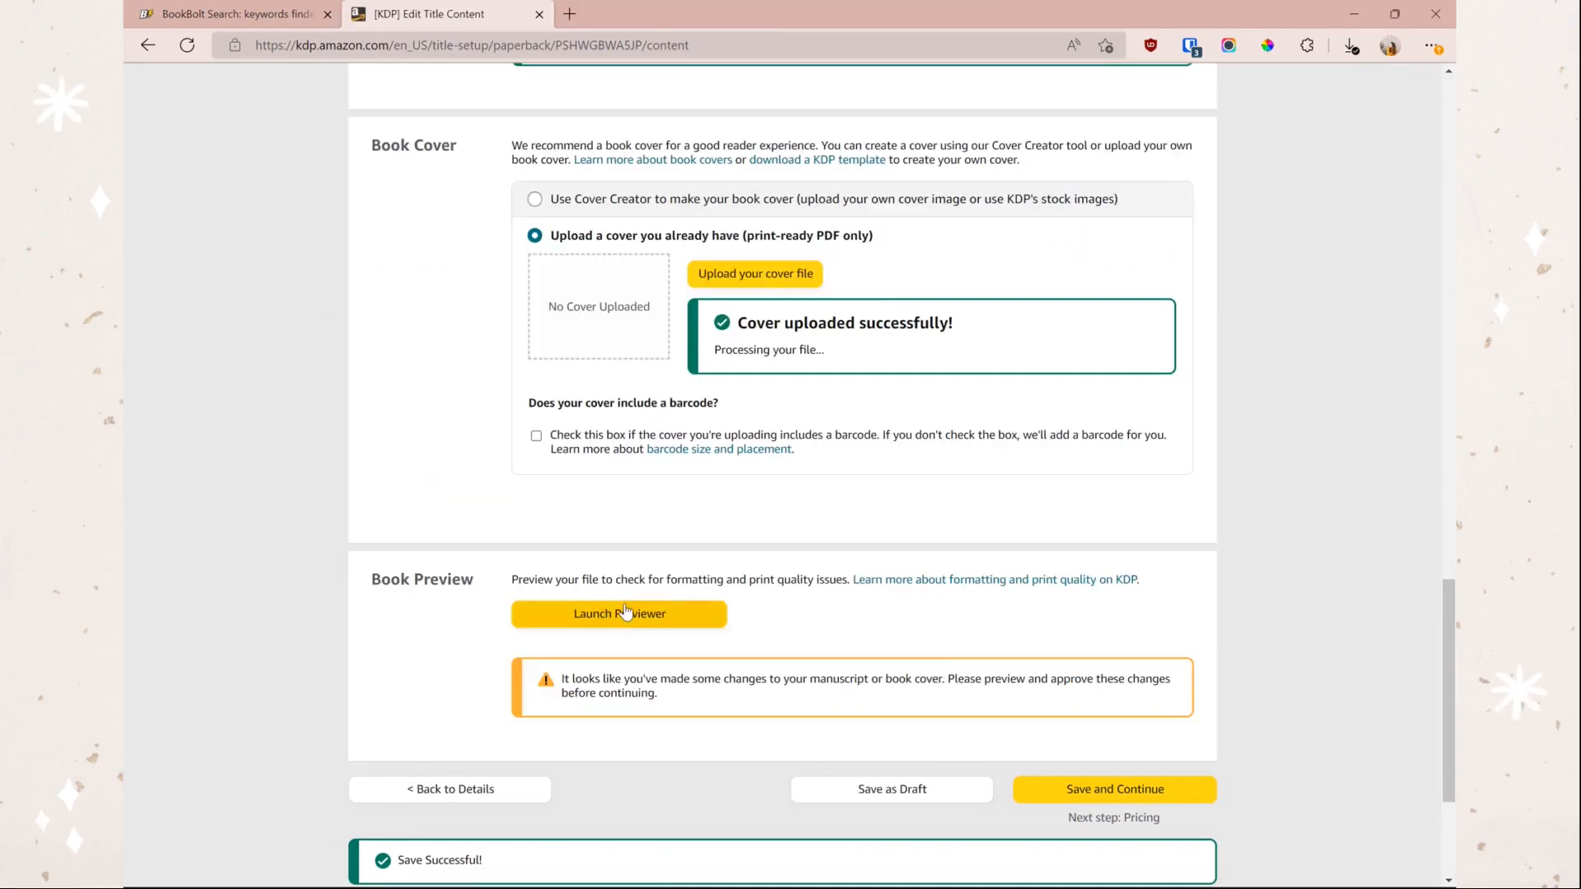
click(625, 615)
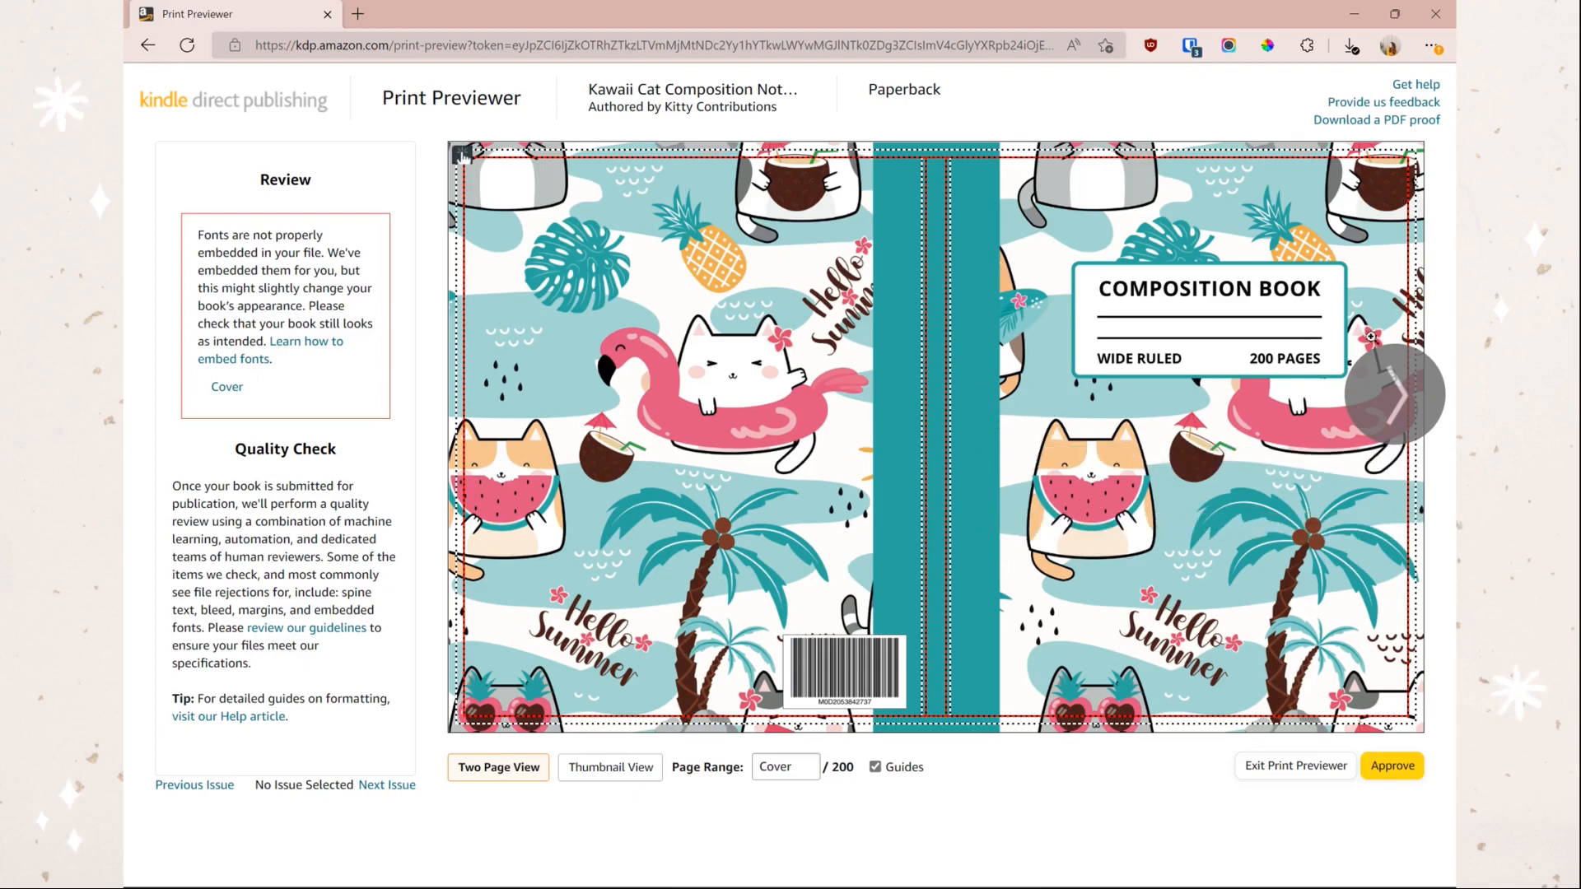
Step: Check the first interior pages up to pages 4-5, return to the cover, and approve the print preview
click(1410, 414)
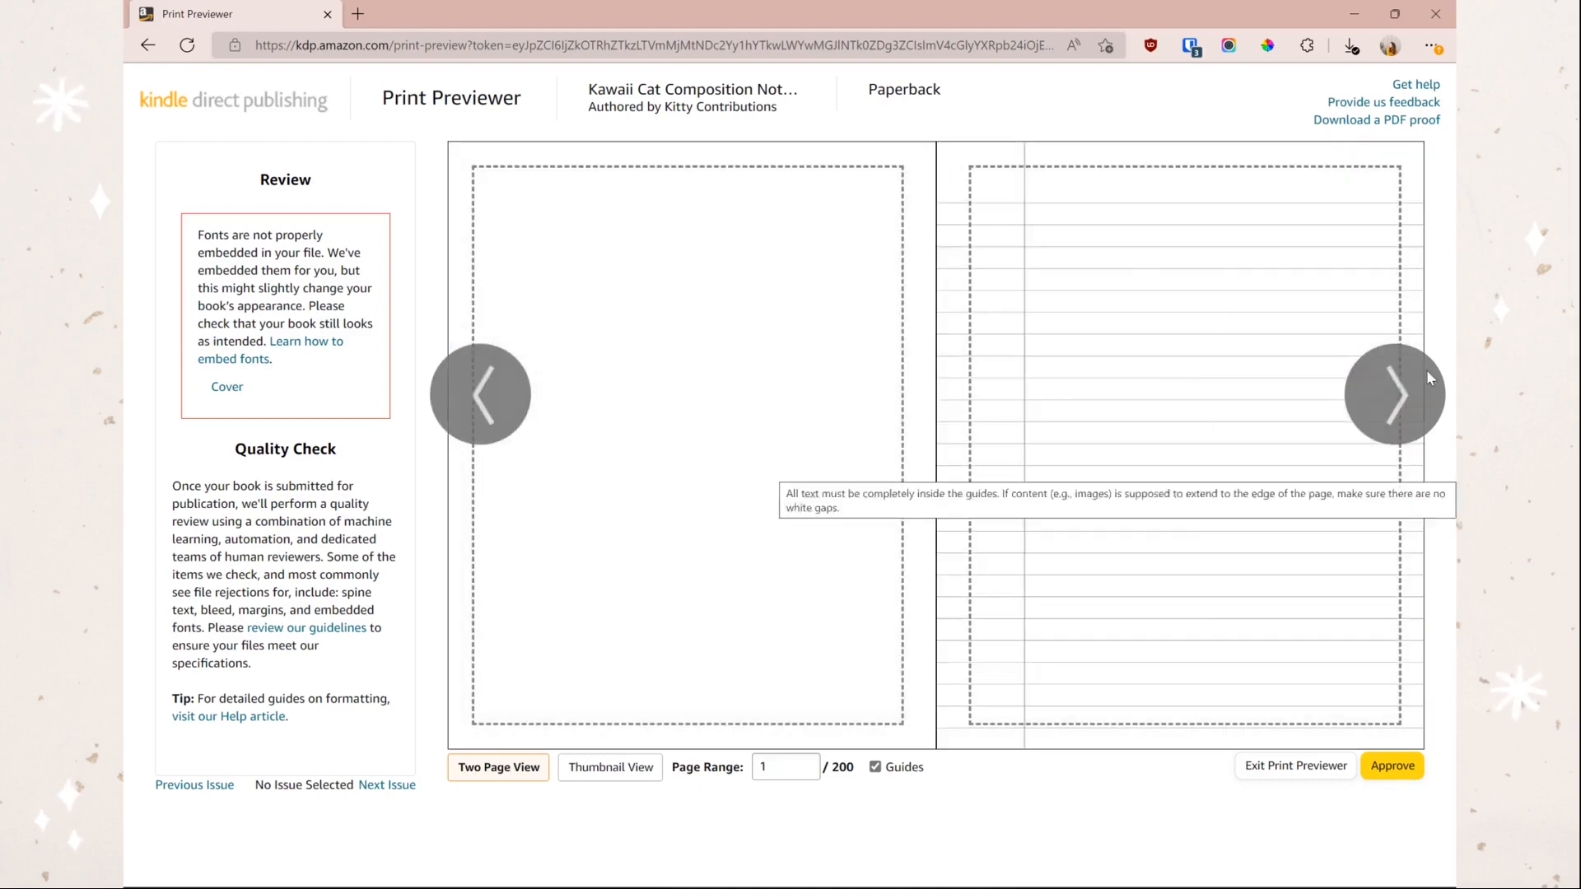
click(1400, 418)
click(1400, 419)
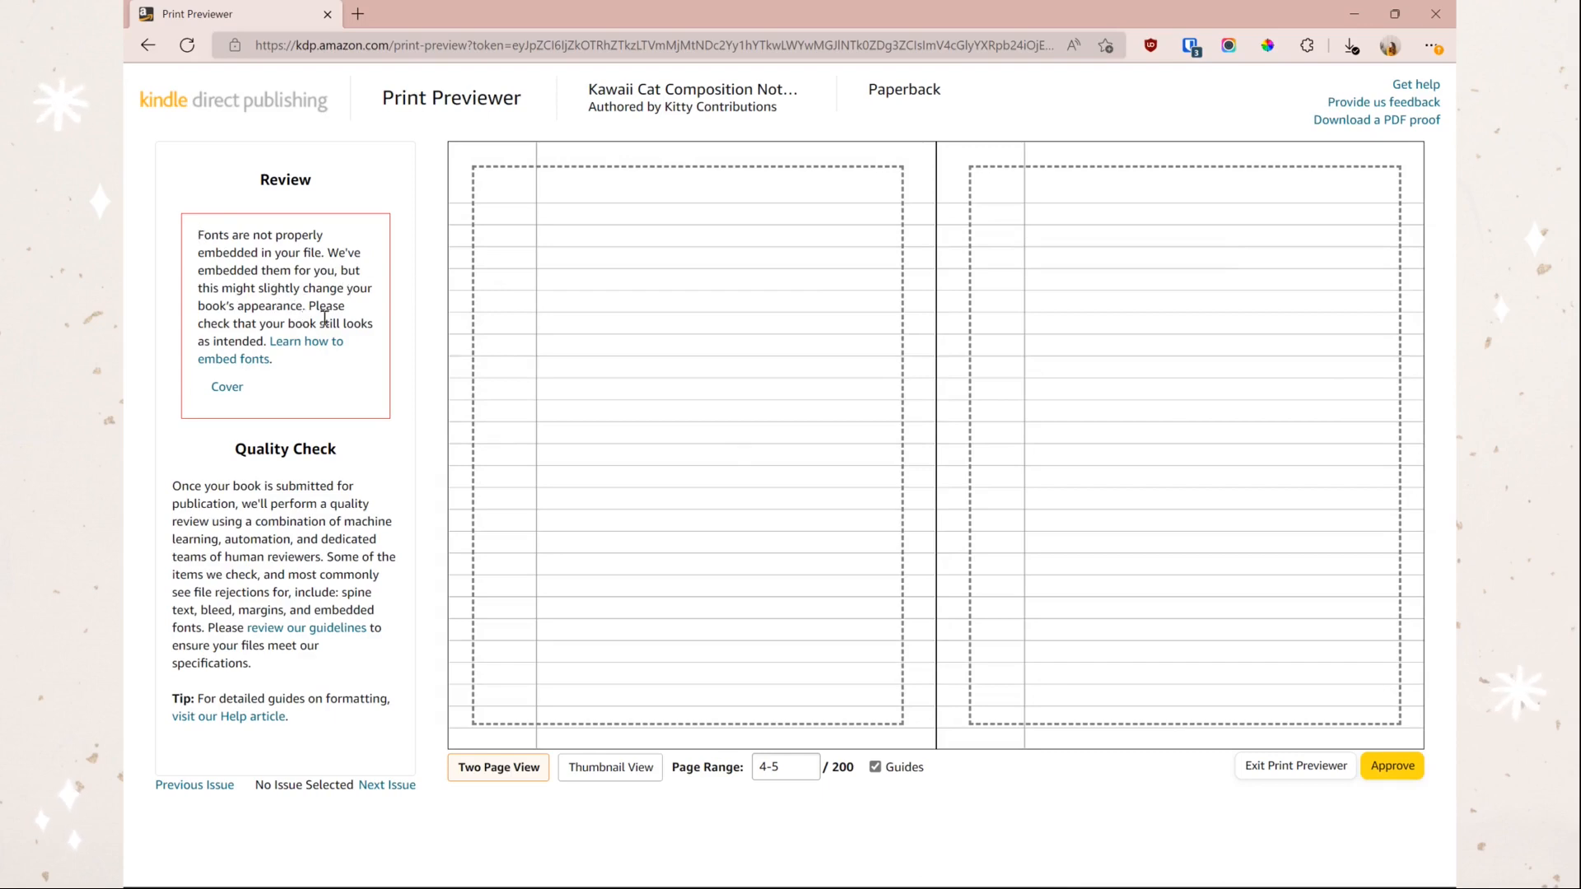
click(469, 403)
click(469, 403)
click(470, 404)
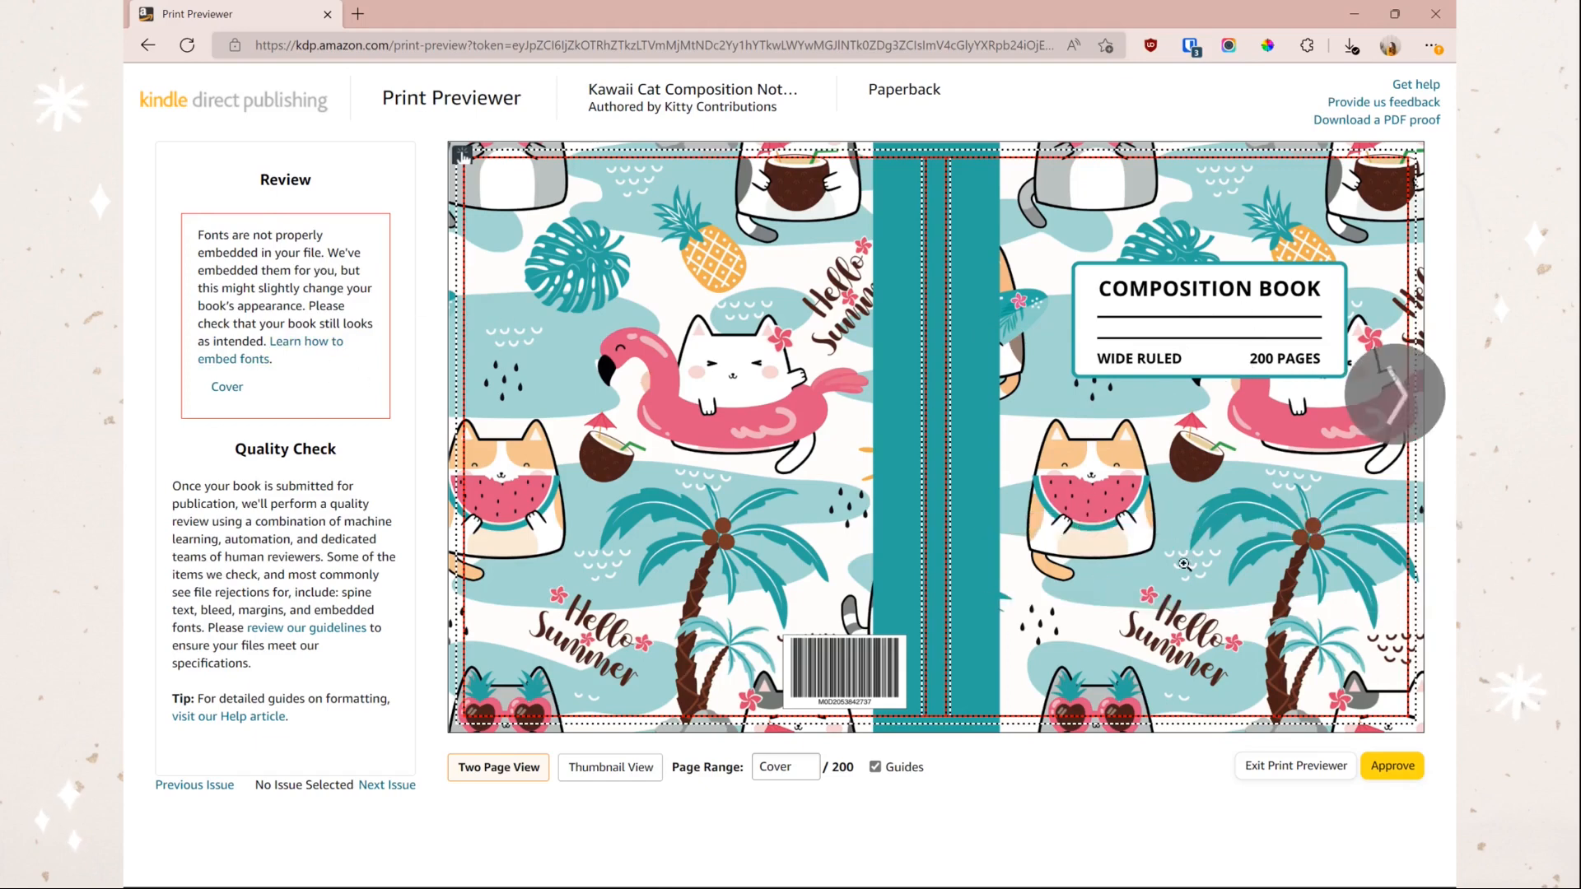
click(1393, 766)
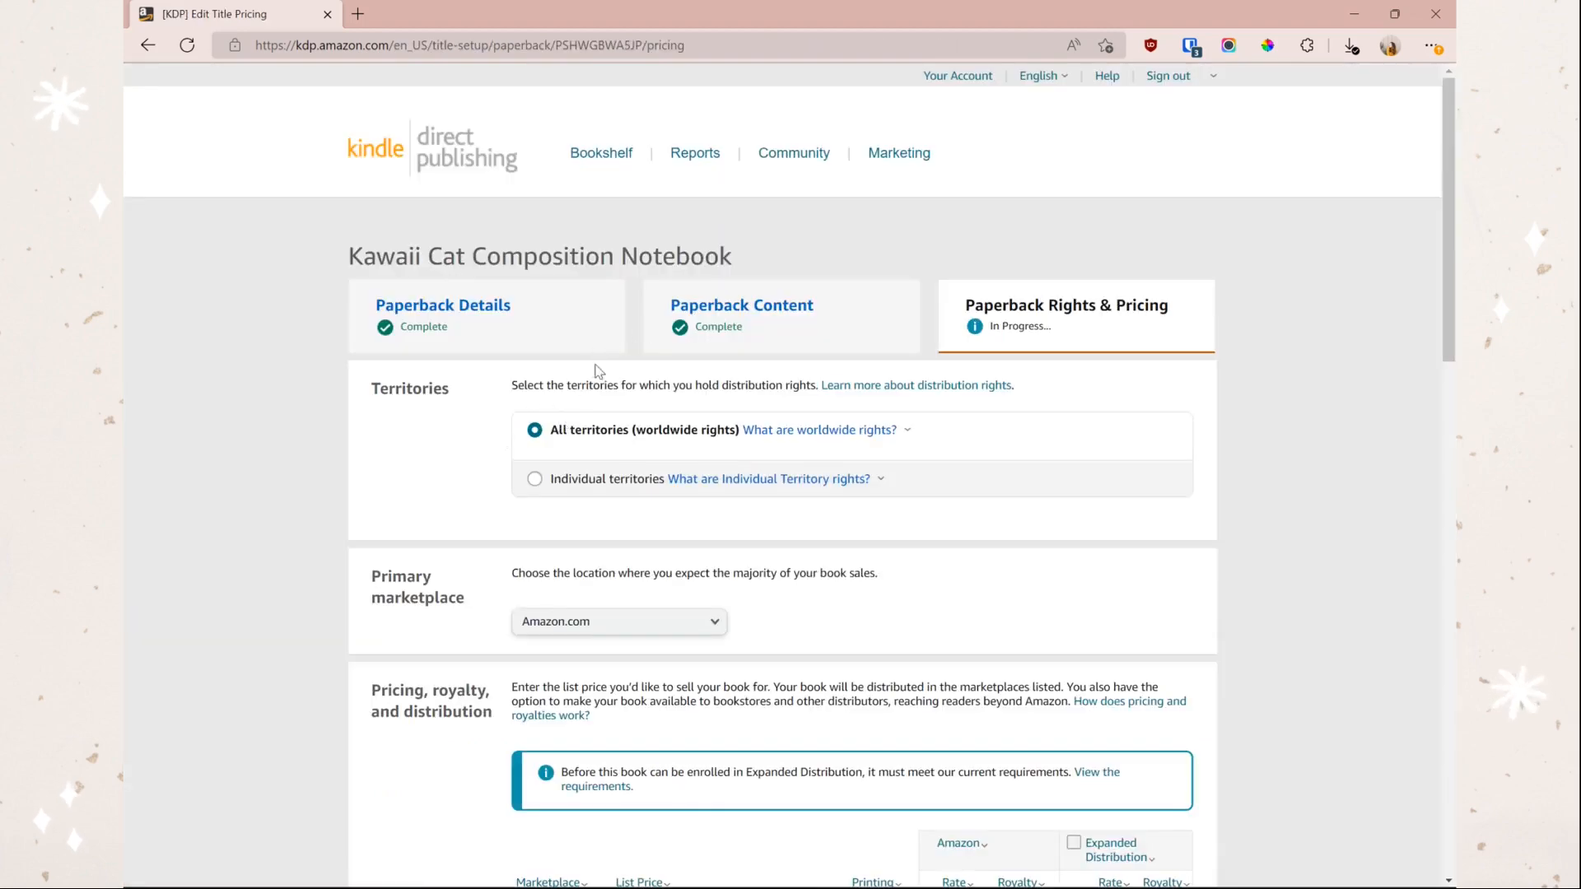
Step: Set the Amazon.com list price to 7.49 USD
scroll(650, 510, down, 2)
scroll(655, 518, down, 3)
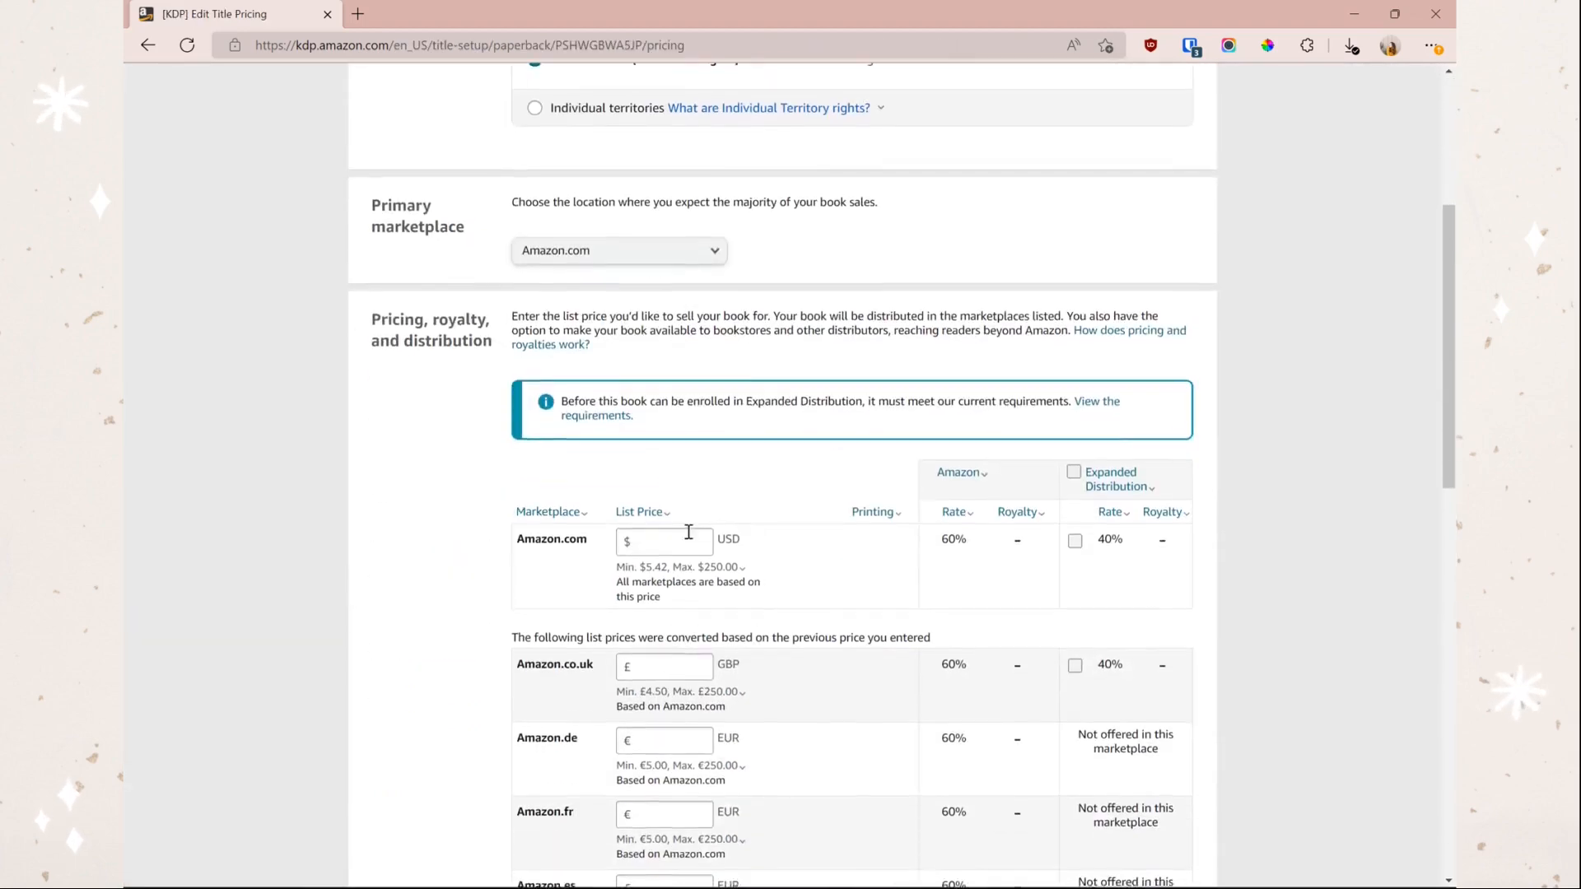
double_click(695, 539)
text(7.49)
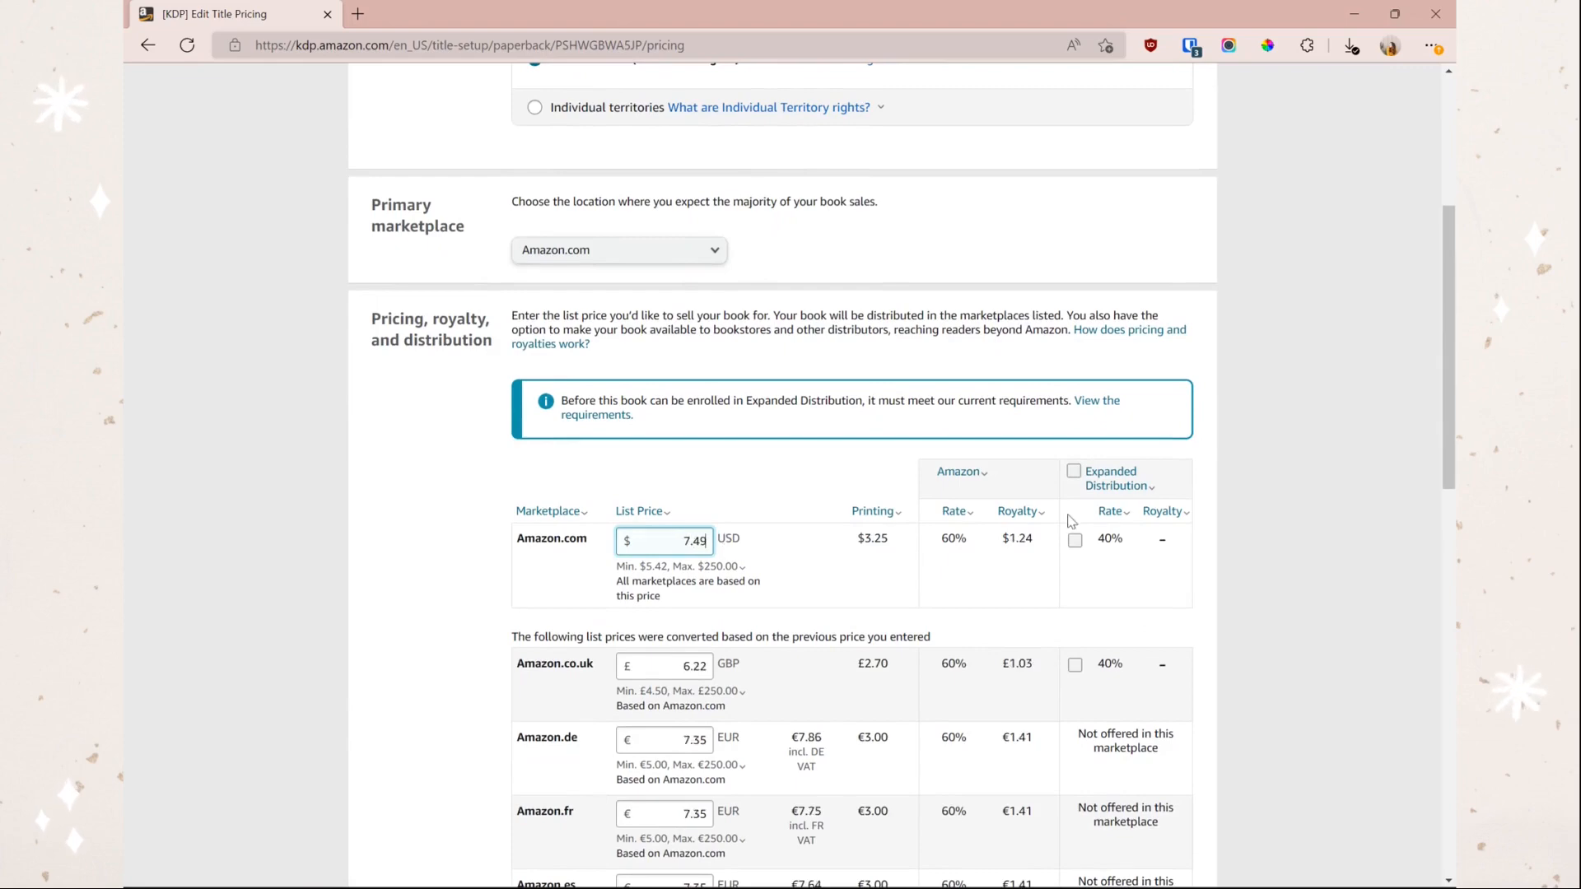
Step: Set the list prices to 1119 JPY for Amazon.co.jp and 12.92 AUD for Amazon.com.au
scroll(997, 506, down, 3)
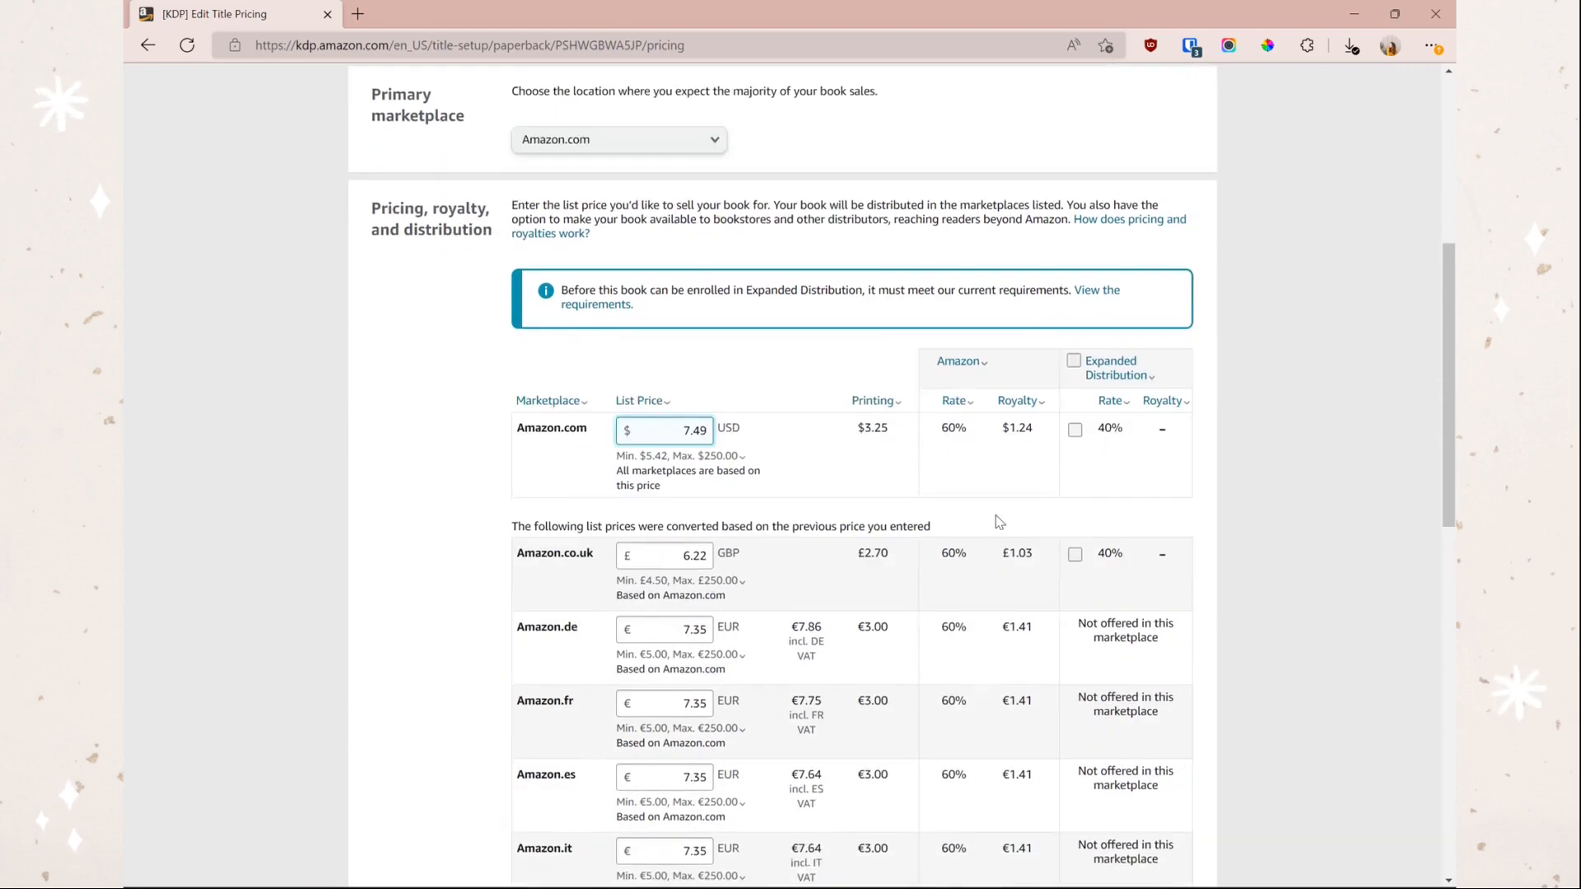
scroll(947, 507, down, 5)
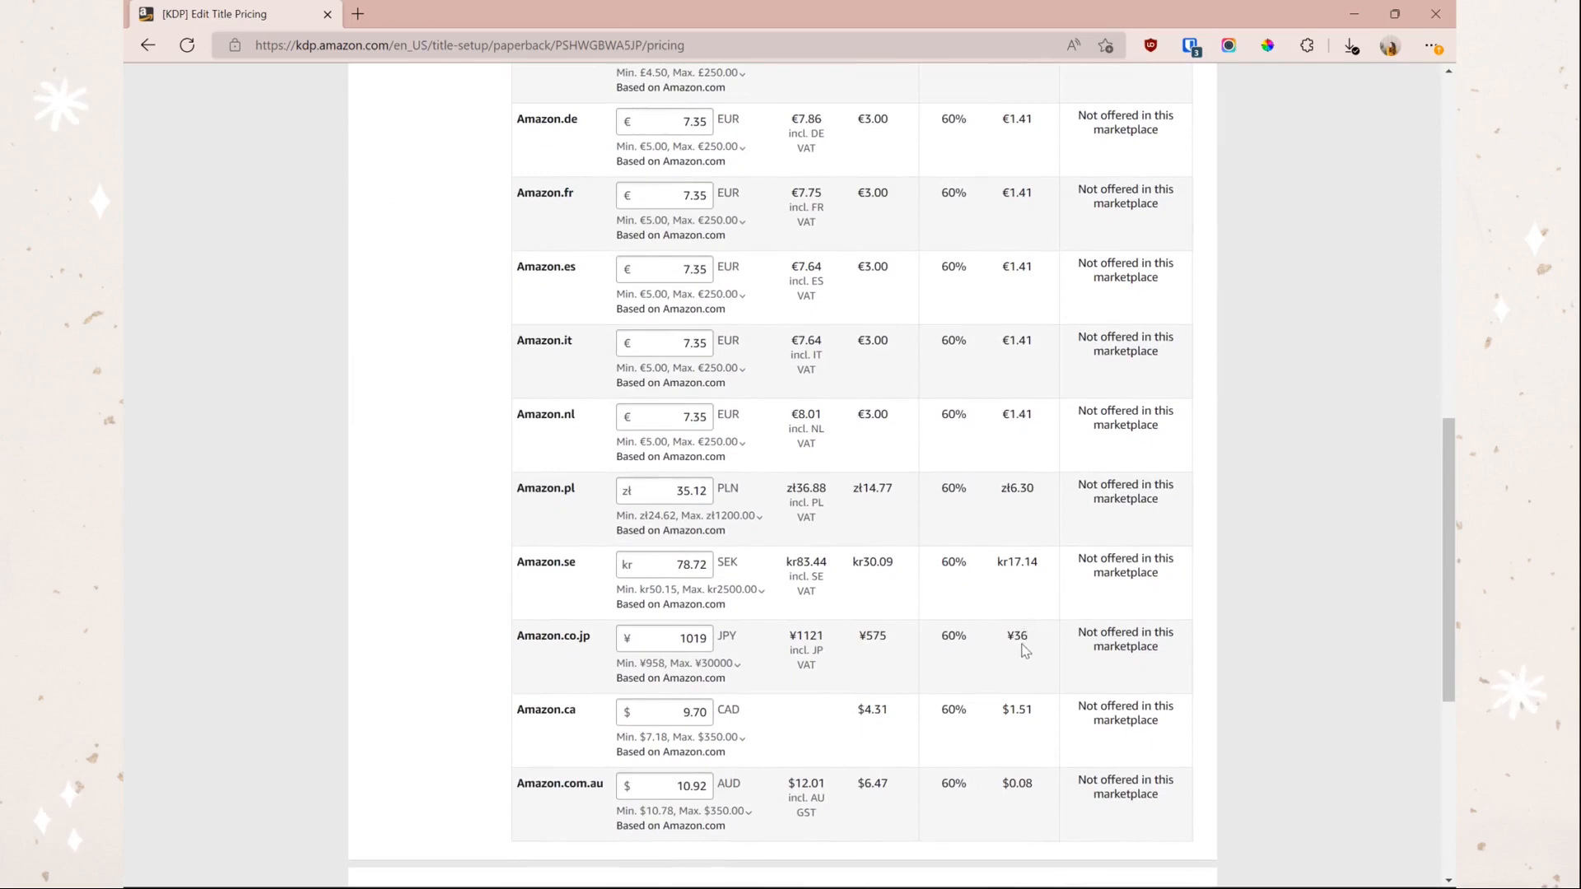
double_click(701, 640)
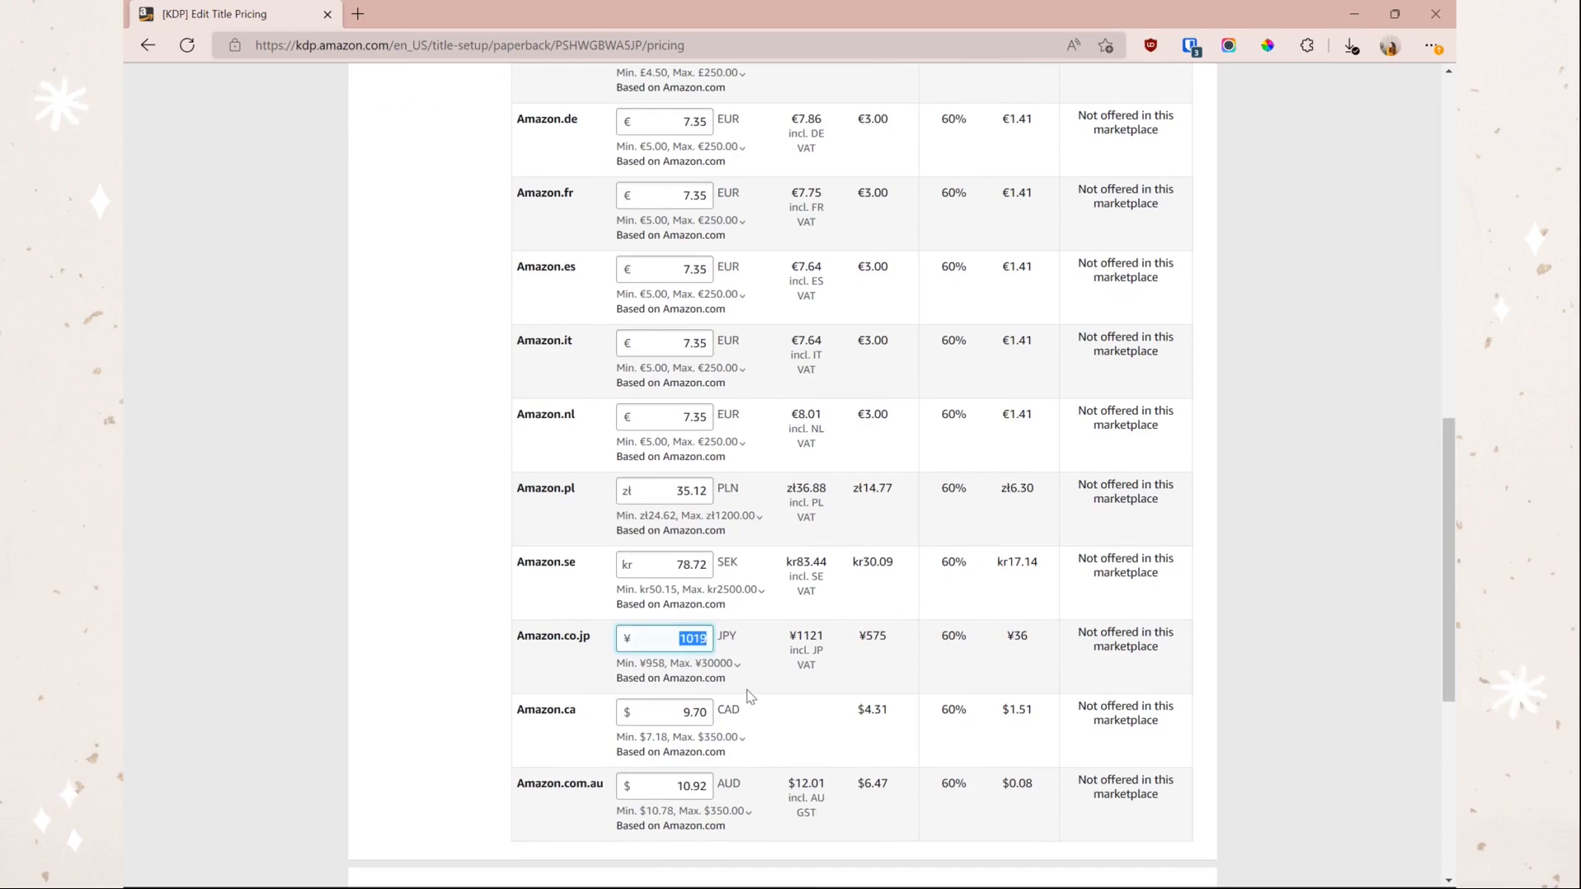
text(1)
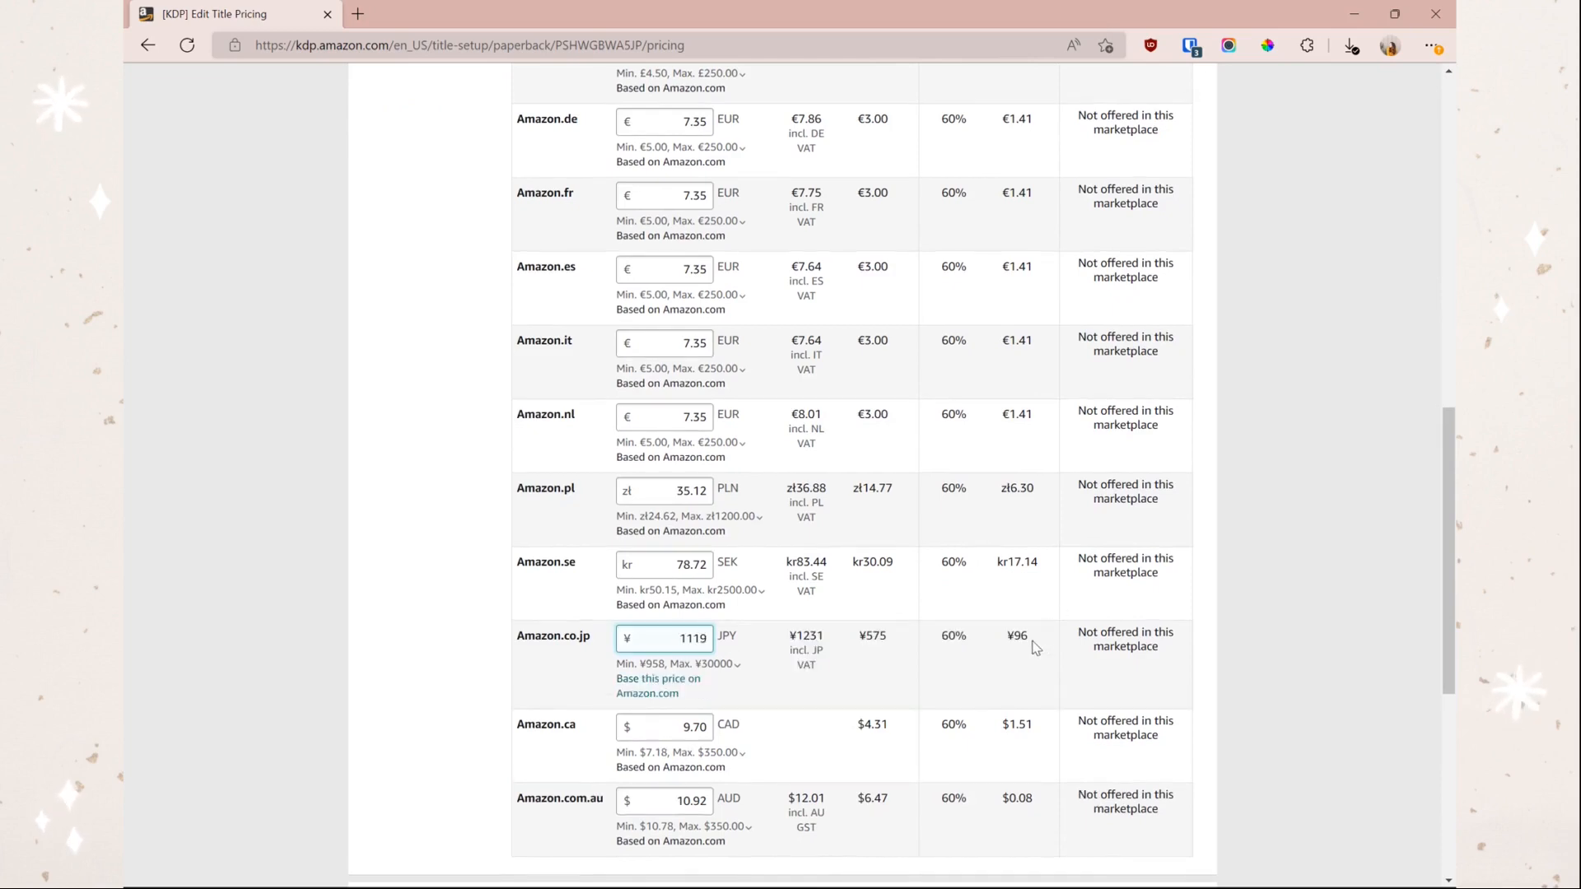
click(743, 753)
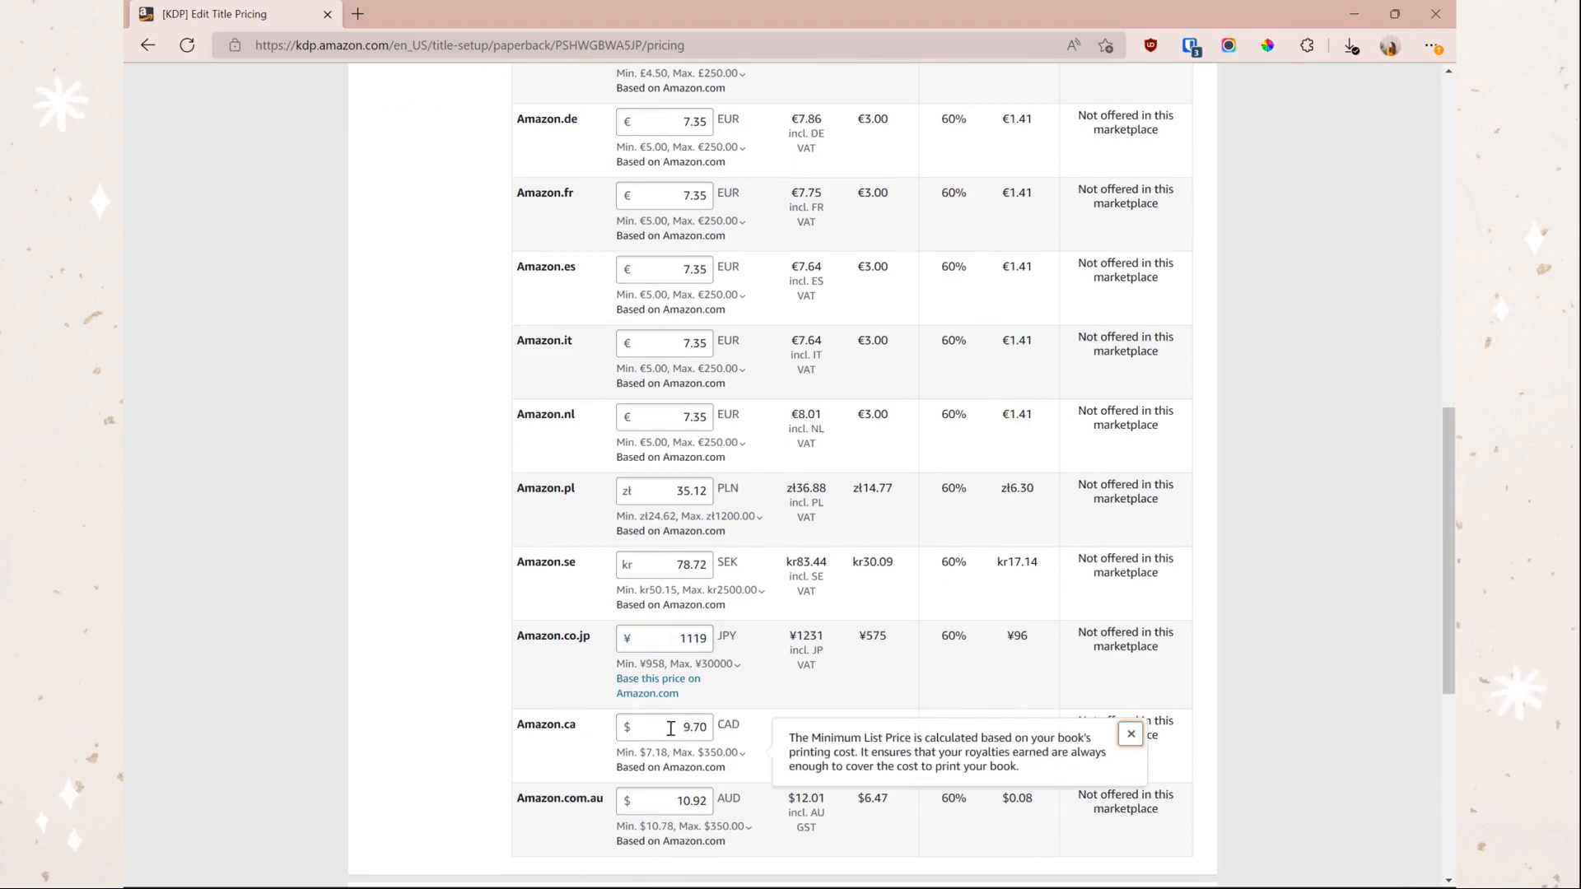
scroll(1036, 769, down, 1)
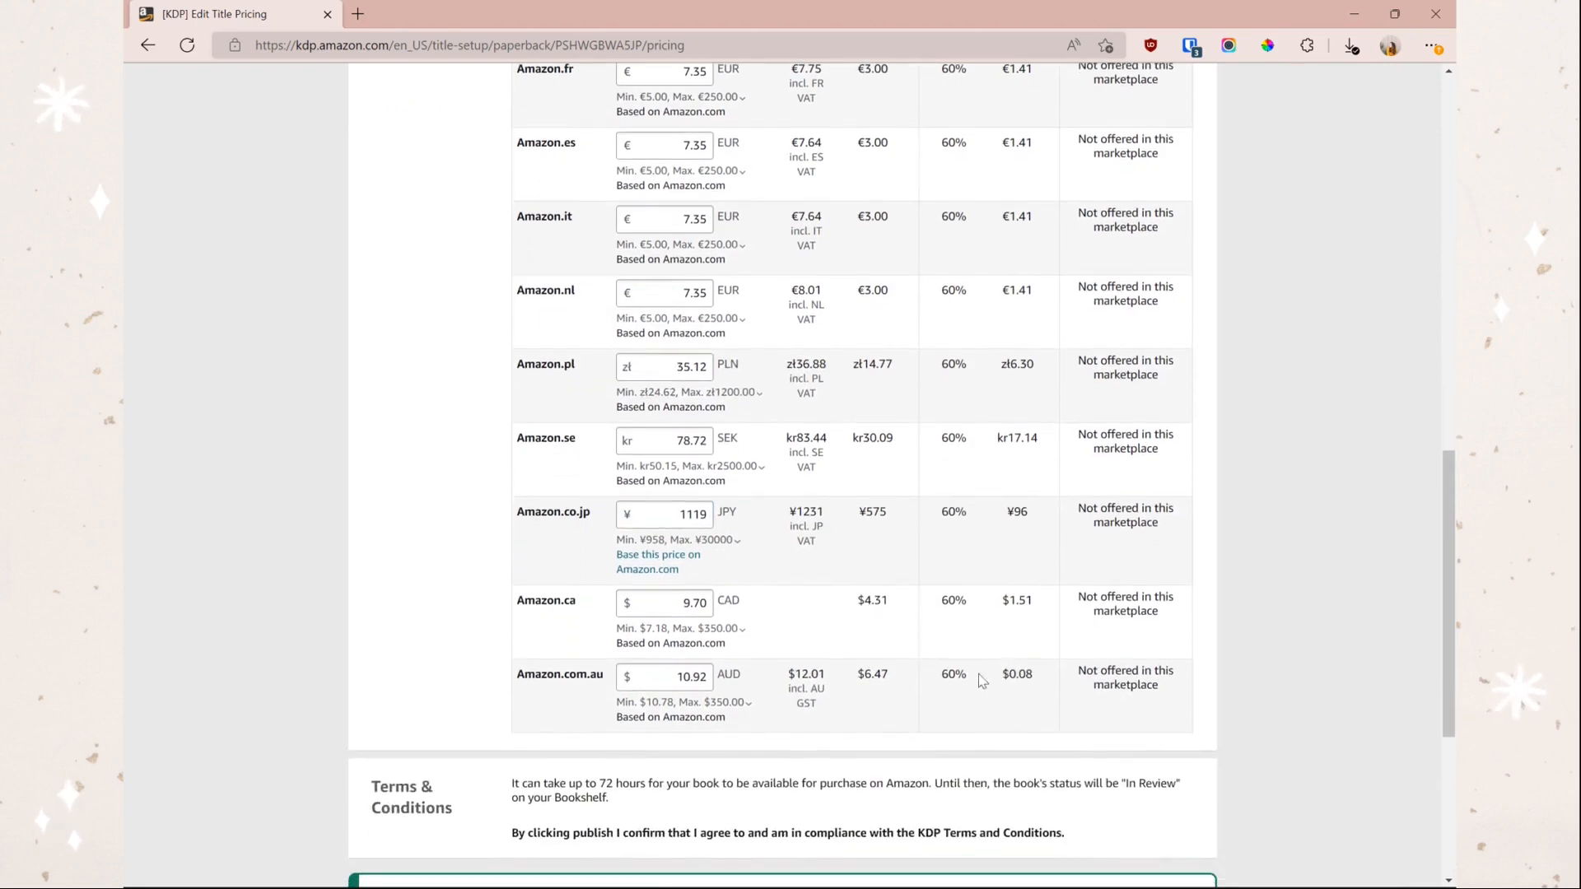
click(686, 681)
drag(687, 681, 691, 680)
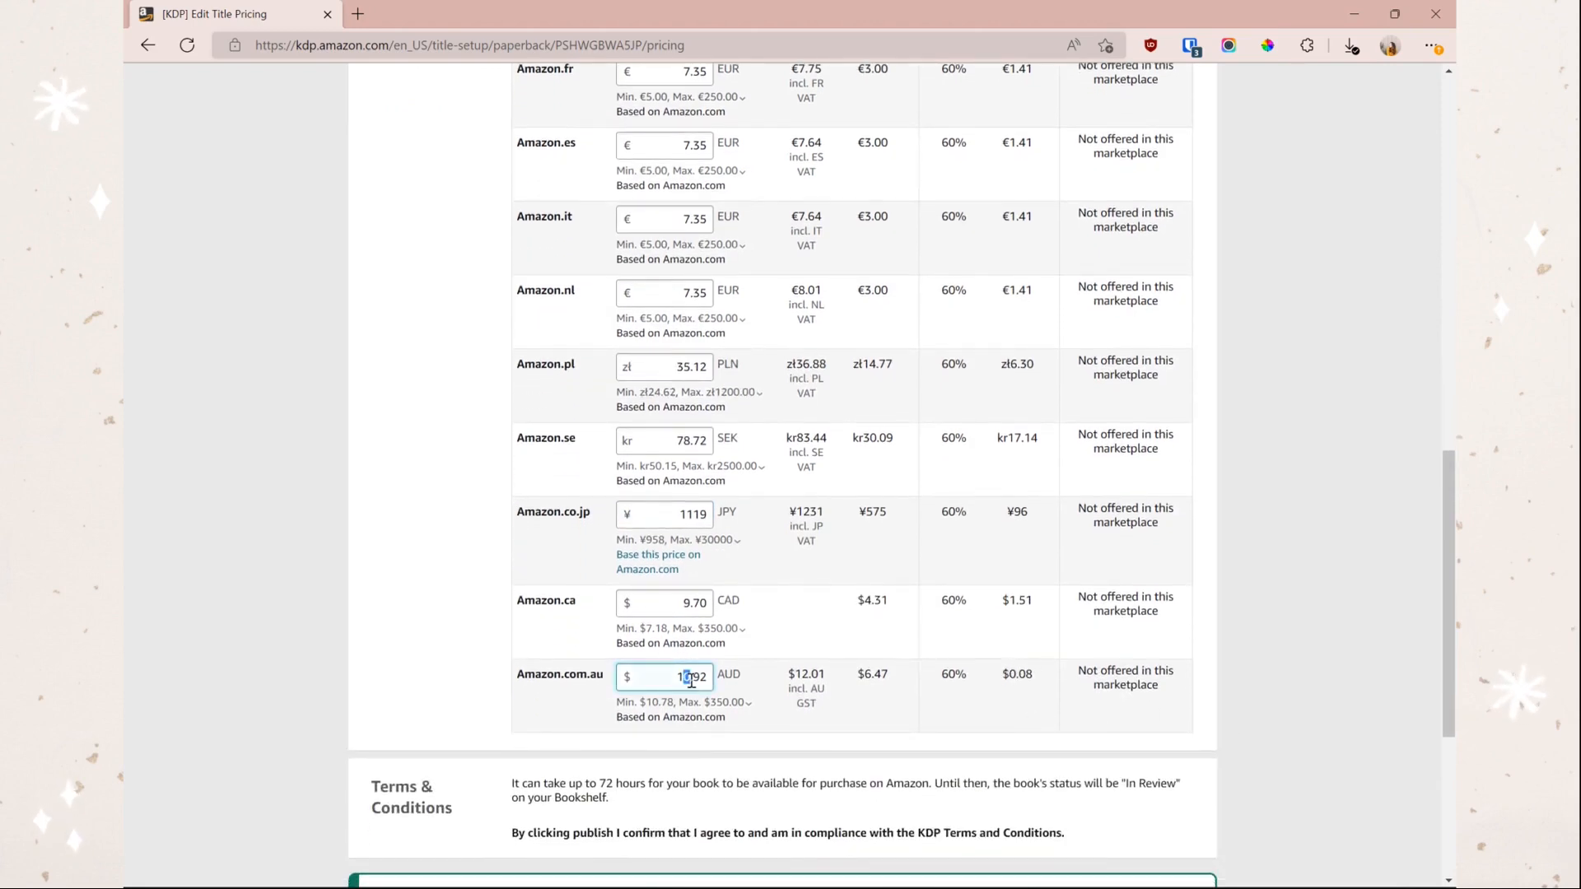
text(2)
Step: Publish the paperback book
scroll(1047, 700, down, 5)
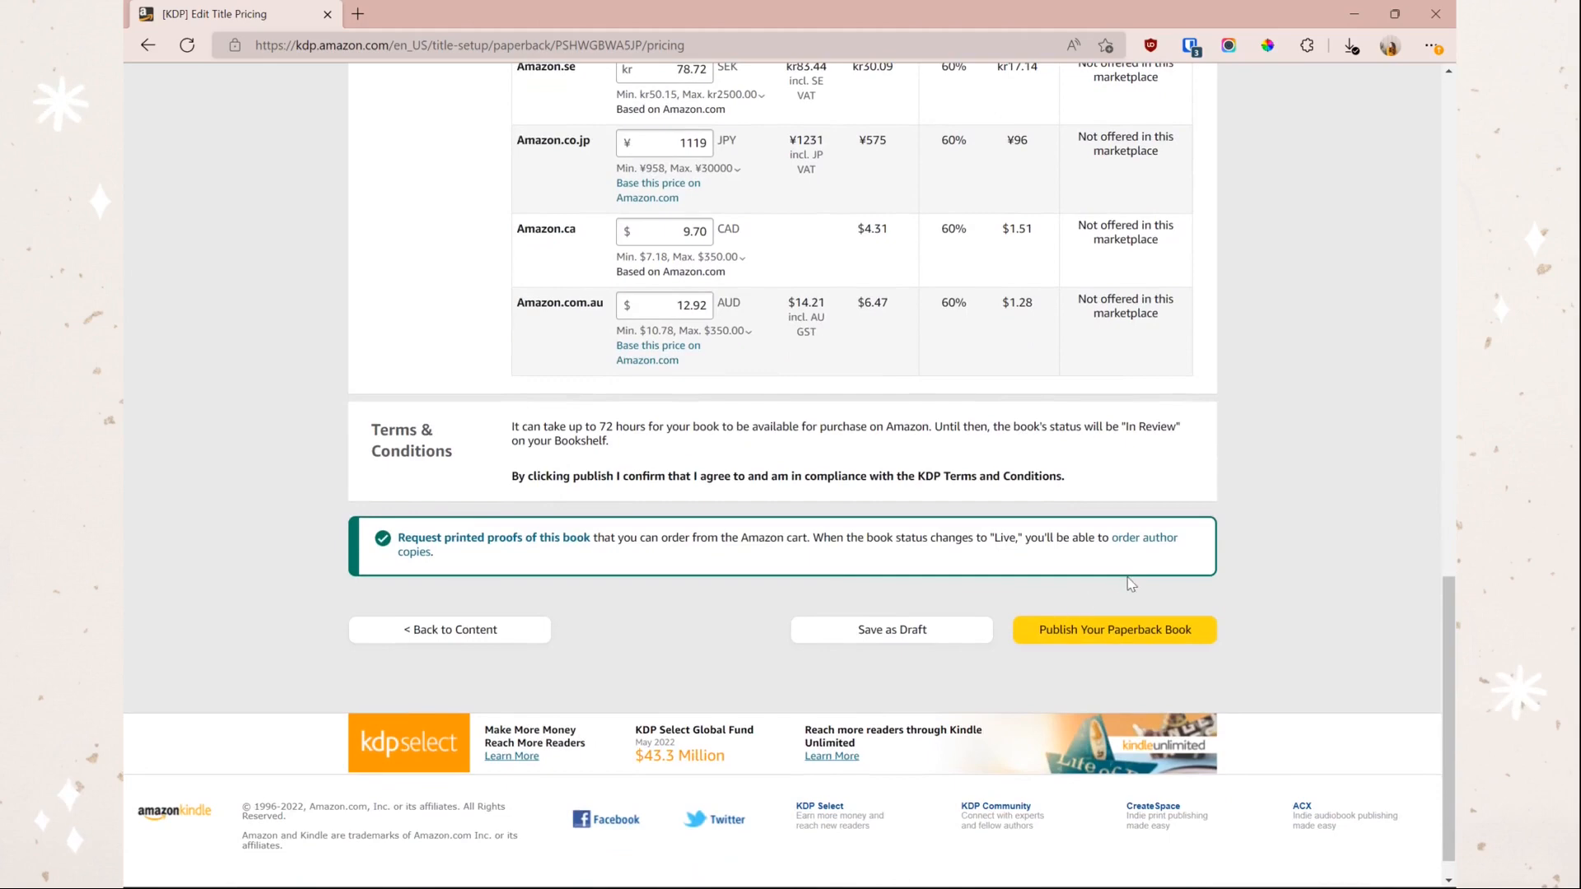
click(1176, 634)
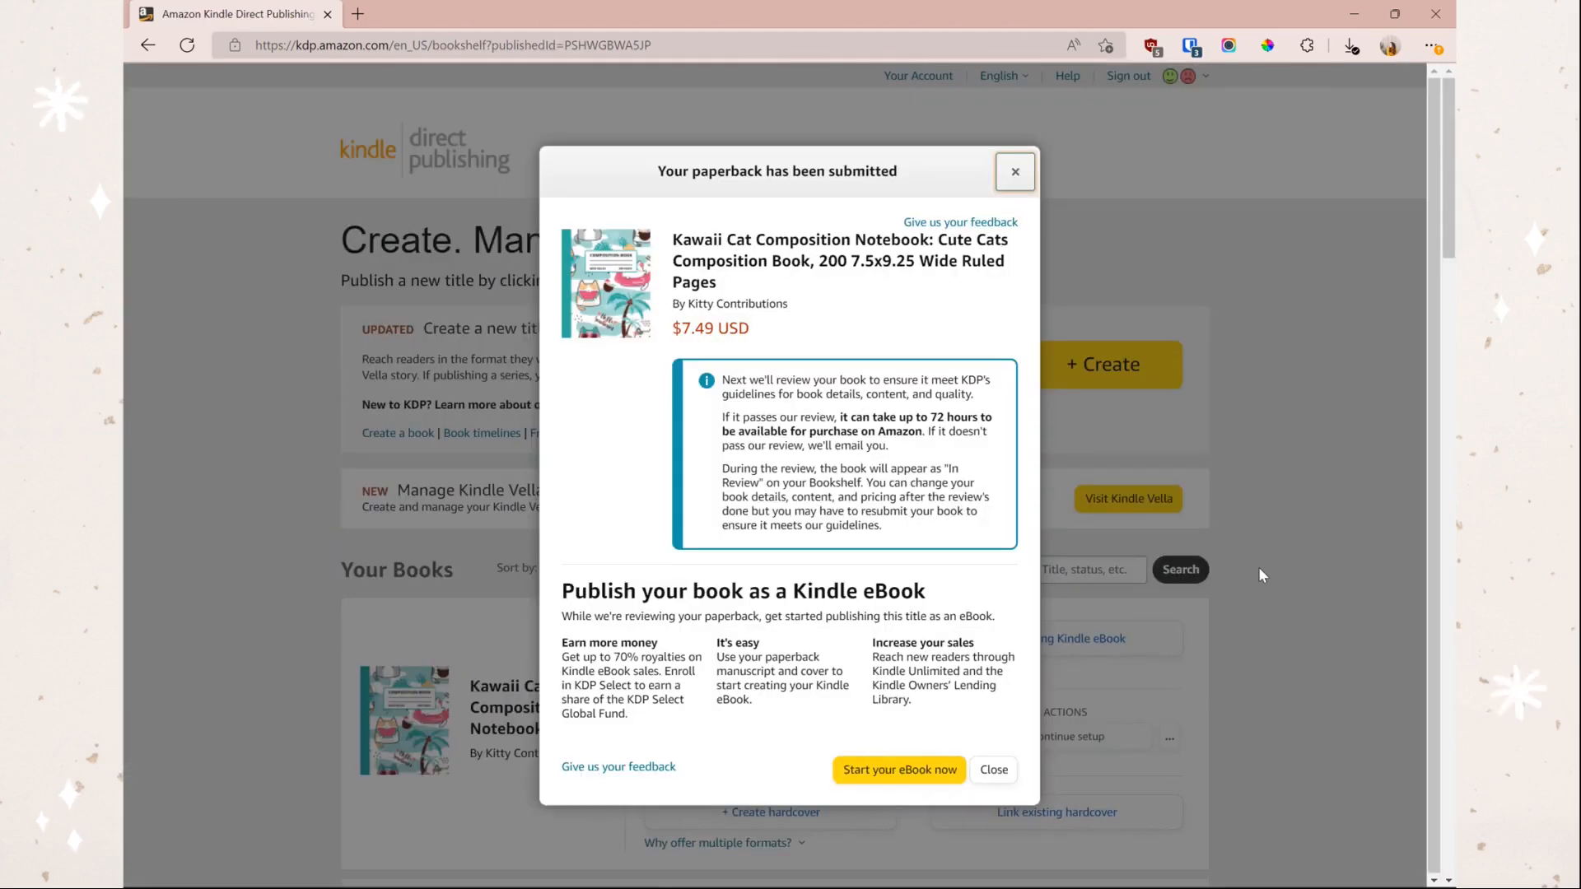